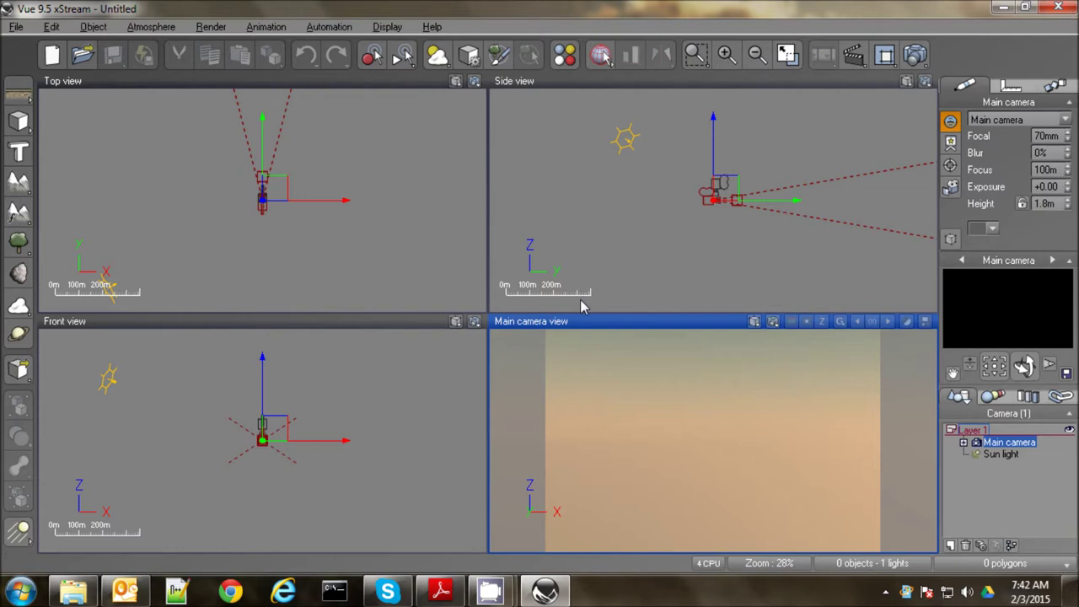
Add a new terrain and move it in front of the camera in the Side view.
left_click(18, 187)
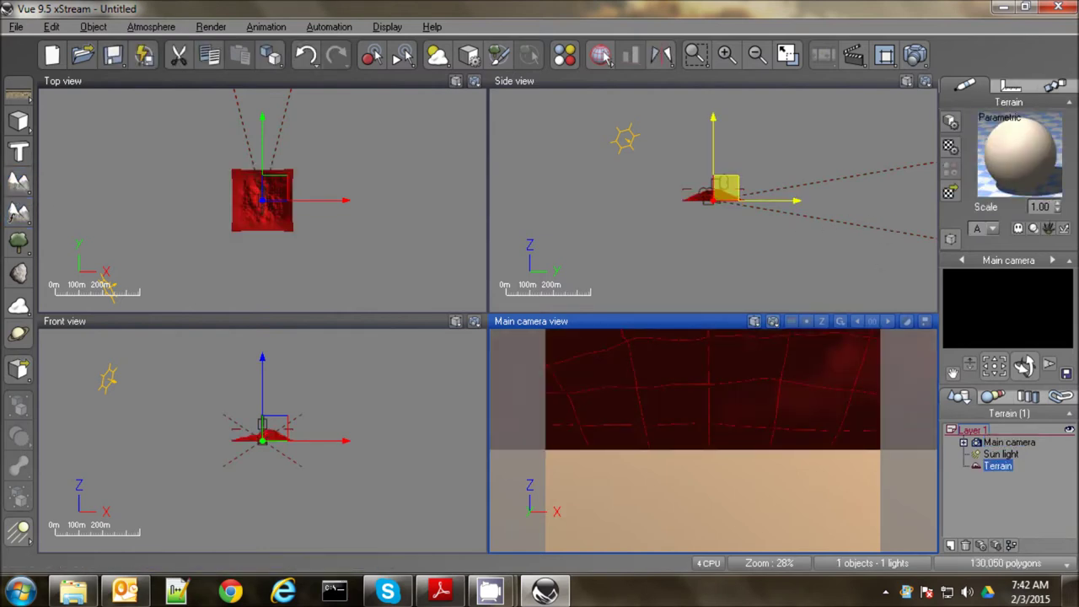
left_click(740, 198)
left_click_drag(741, 199, 762, 201)
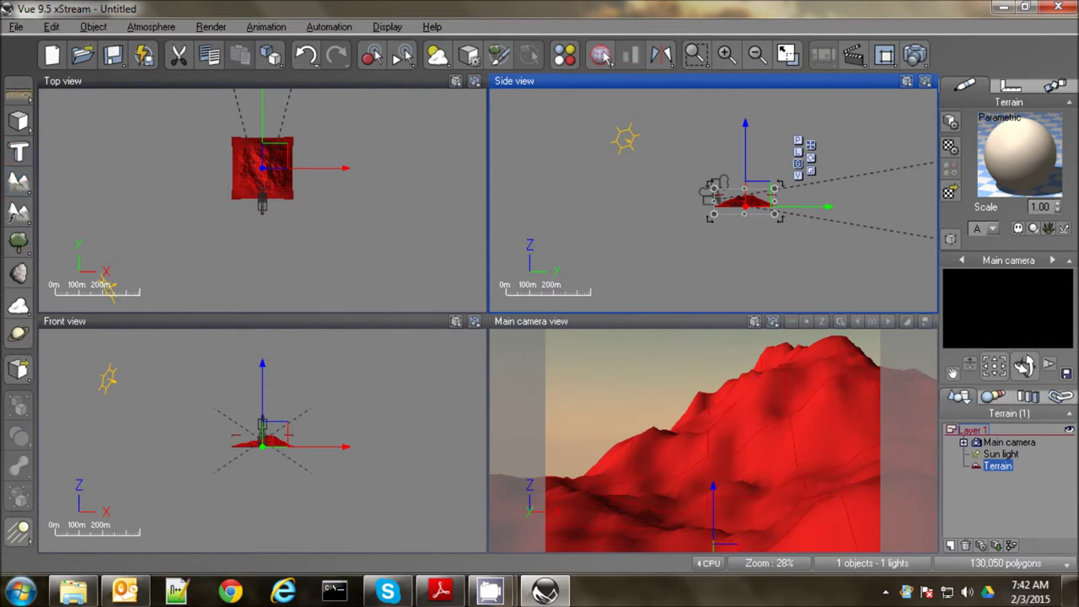
left_click(272, 187)
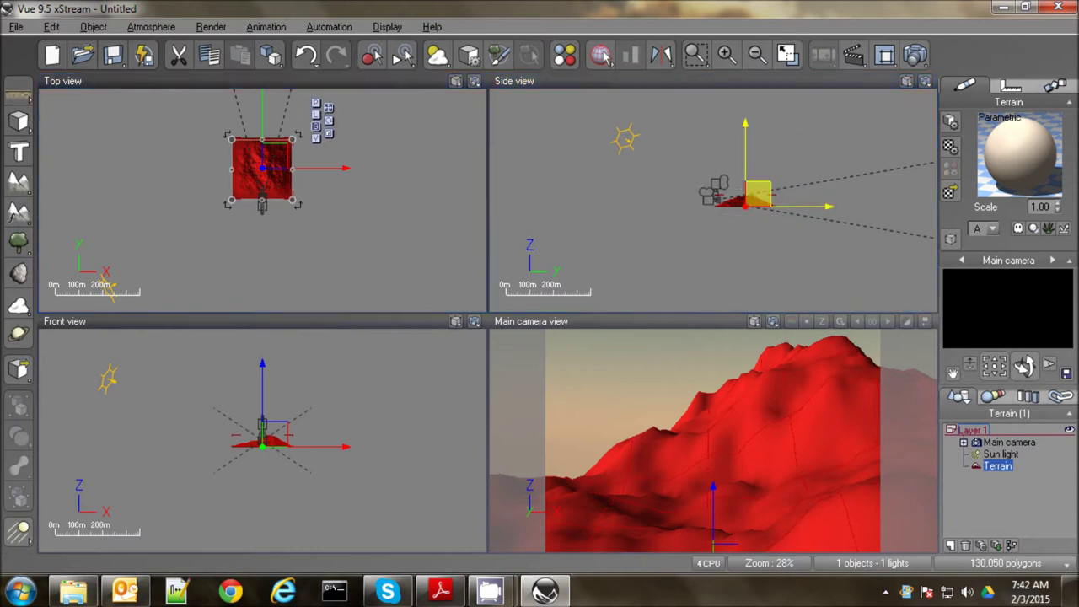
scroll(753, 211, "up", 5)
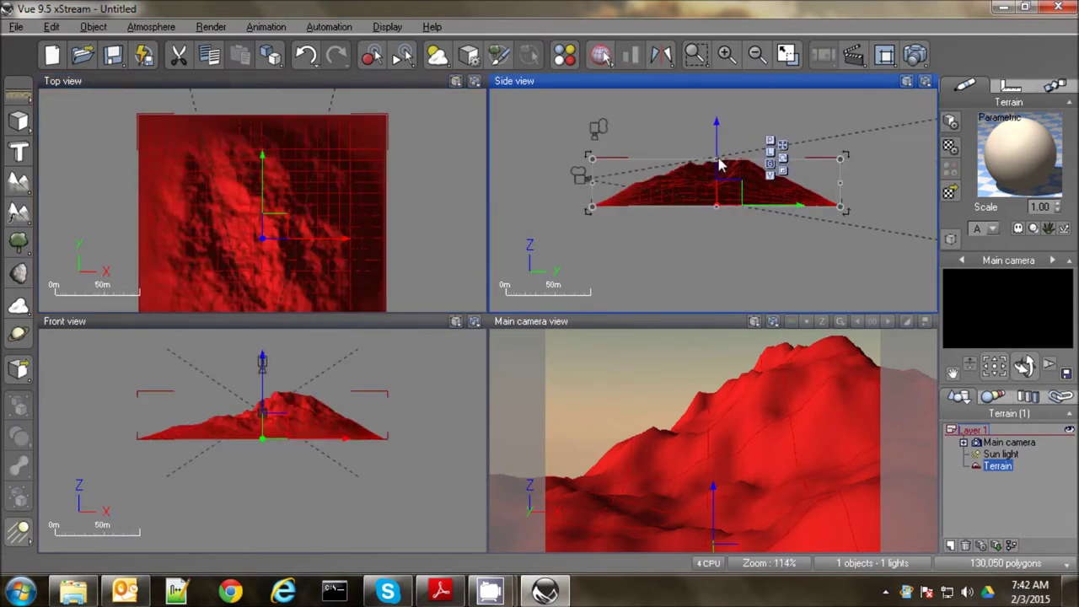
left_click(775, 472)
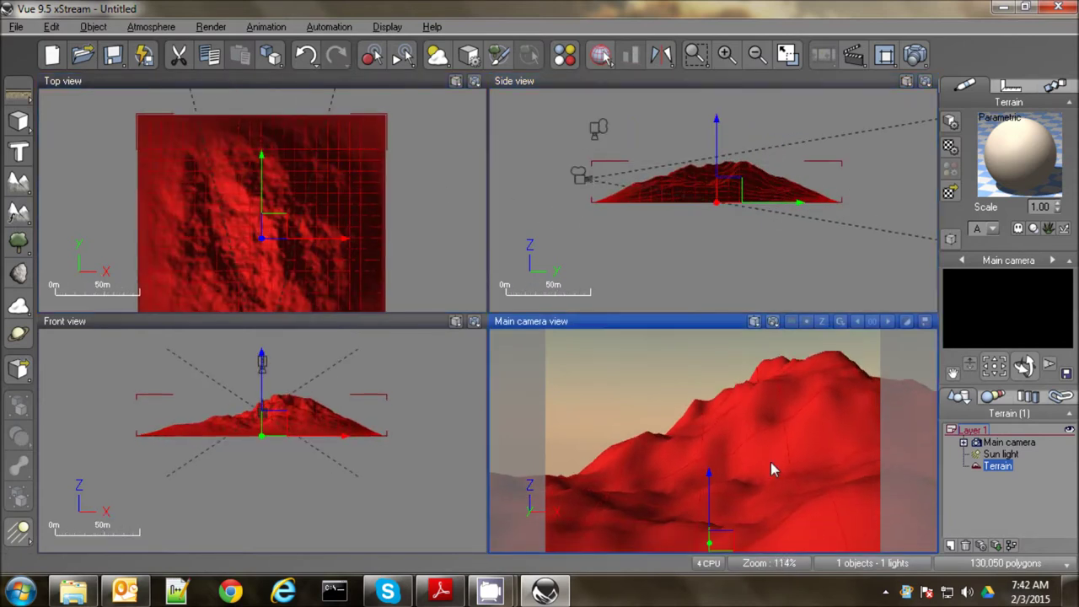
Flatten the terrain to a low height and tilt it so its far side dips.
left_click(718, 163)
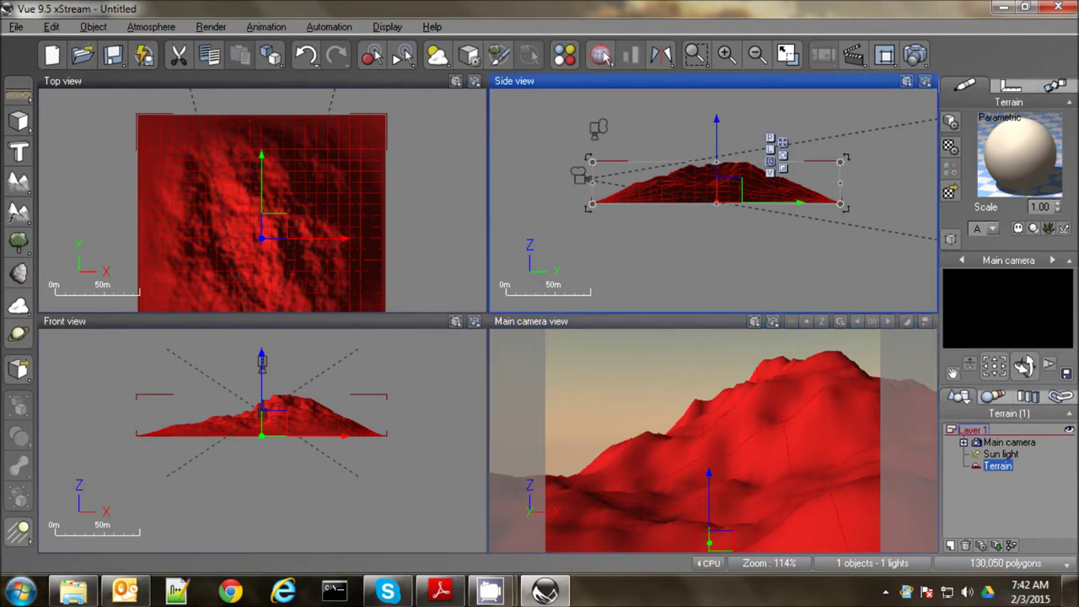
left_click_drag(717, 167, 716, 185)
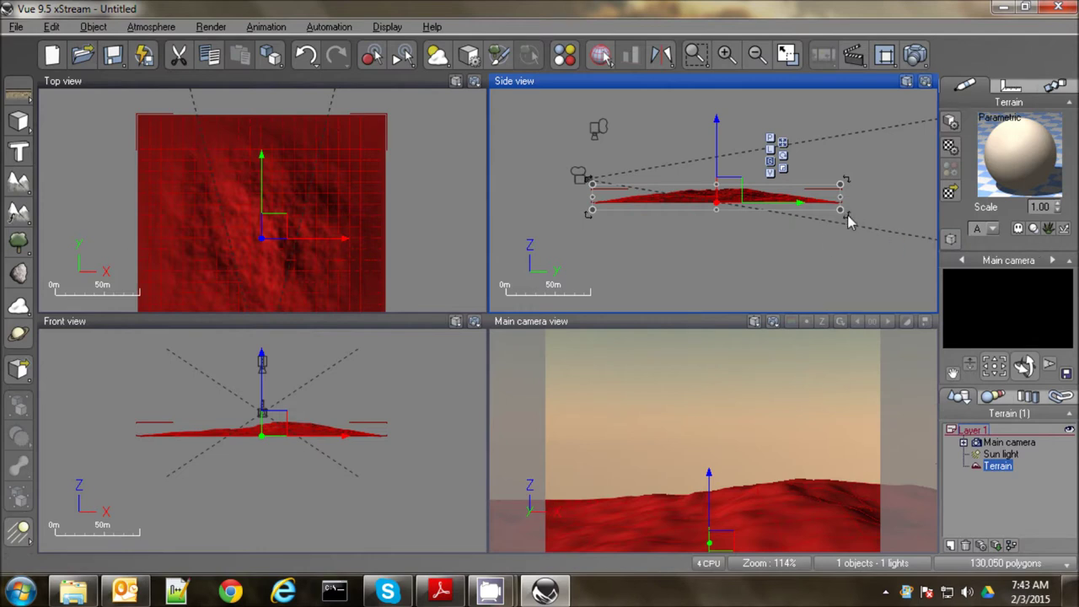
left_click_drag(849, 221, 849, 232)
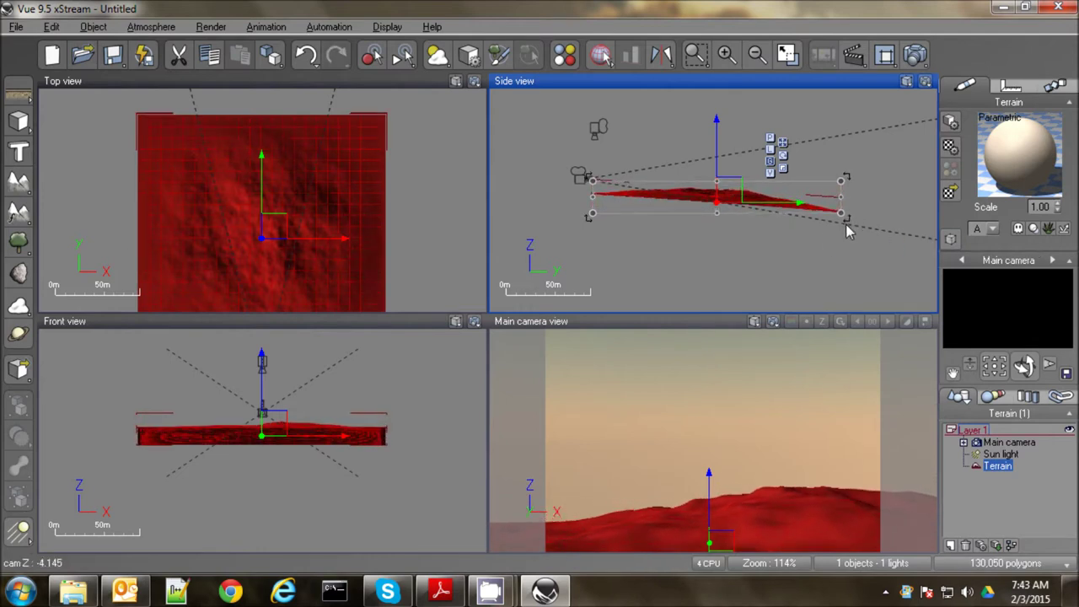
left_click(809, 520)
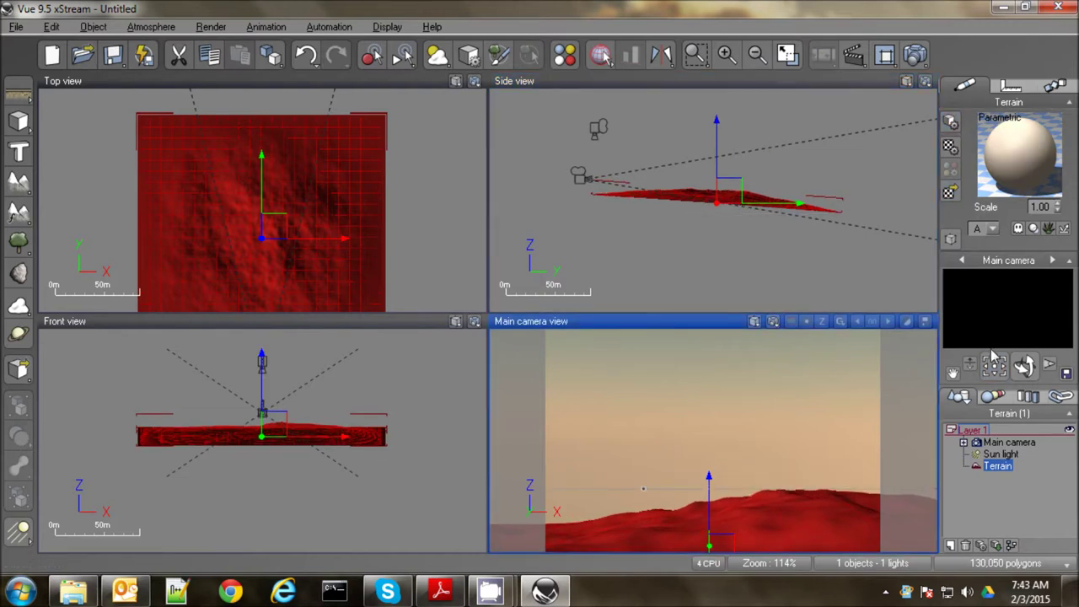
left_click(950, 193)
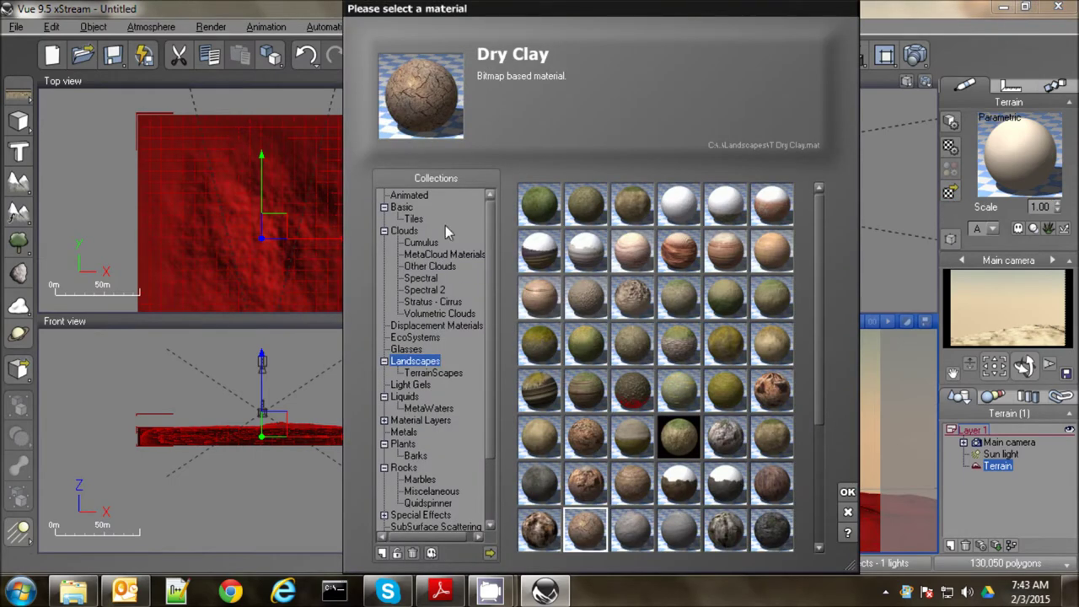
Apply Dry Clay to the terrain and drop its overall colour luminance to 30 for deep brown.
left_click(847, 492)
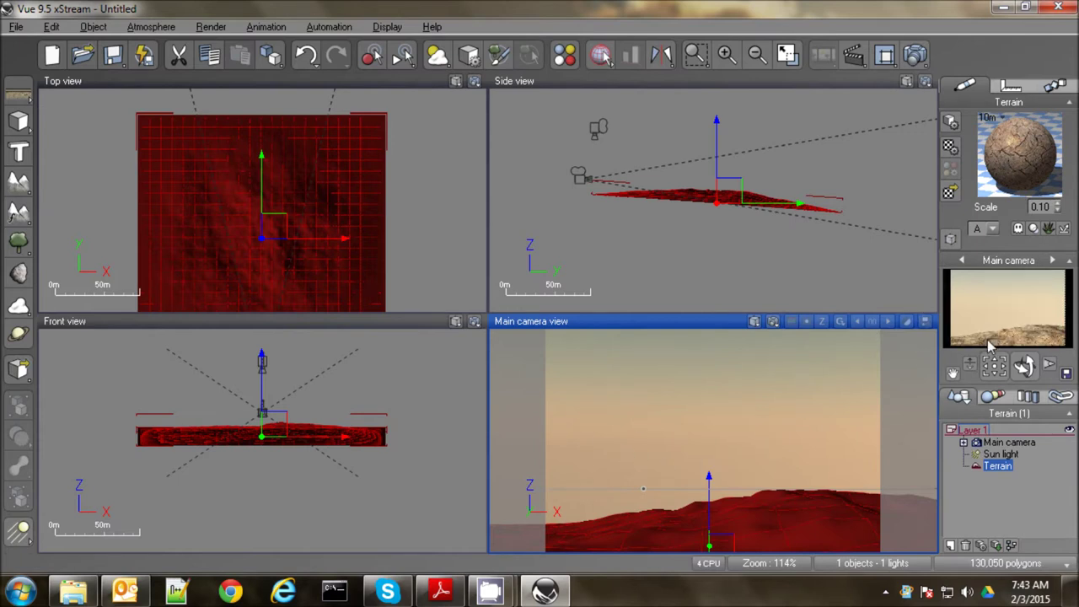
double_click(1015, 170)
left_click(718, 373)
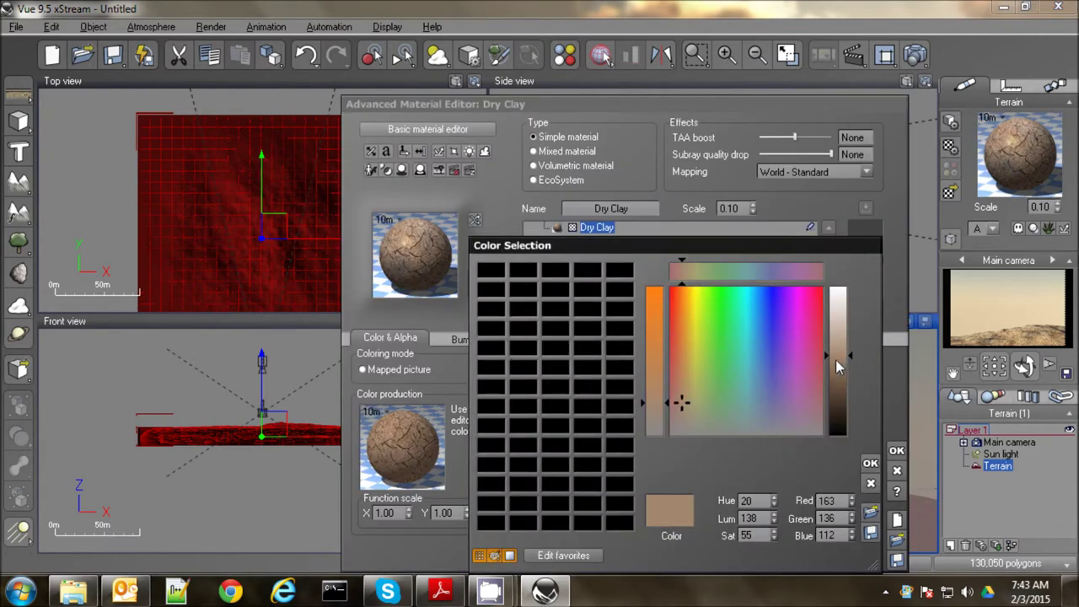
left_click_drag(837, 366, 835, 426)
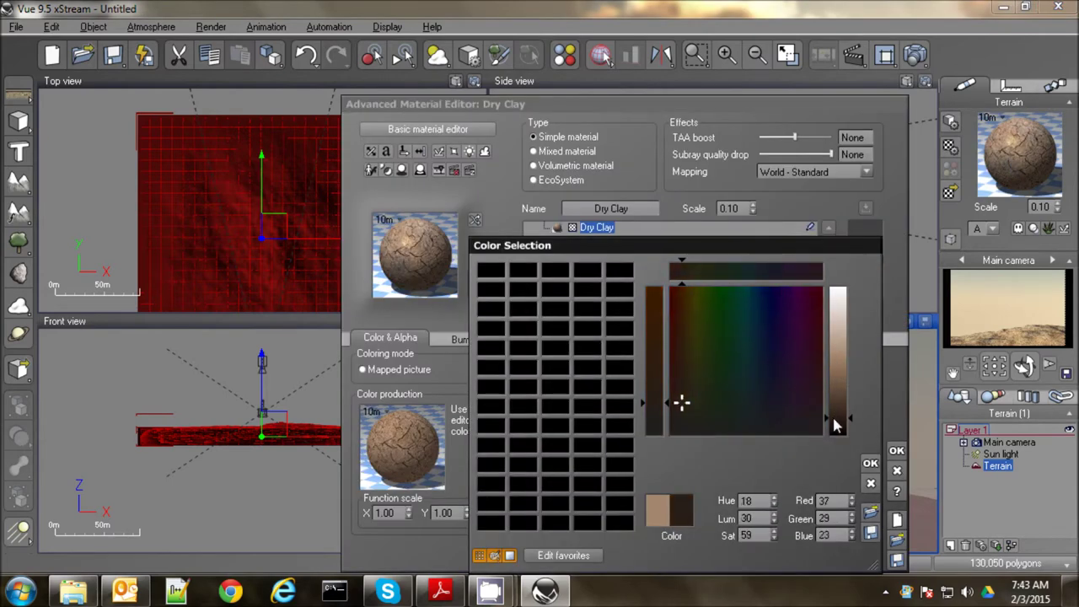
left_click(870, 465)
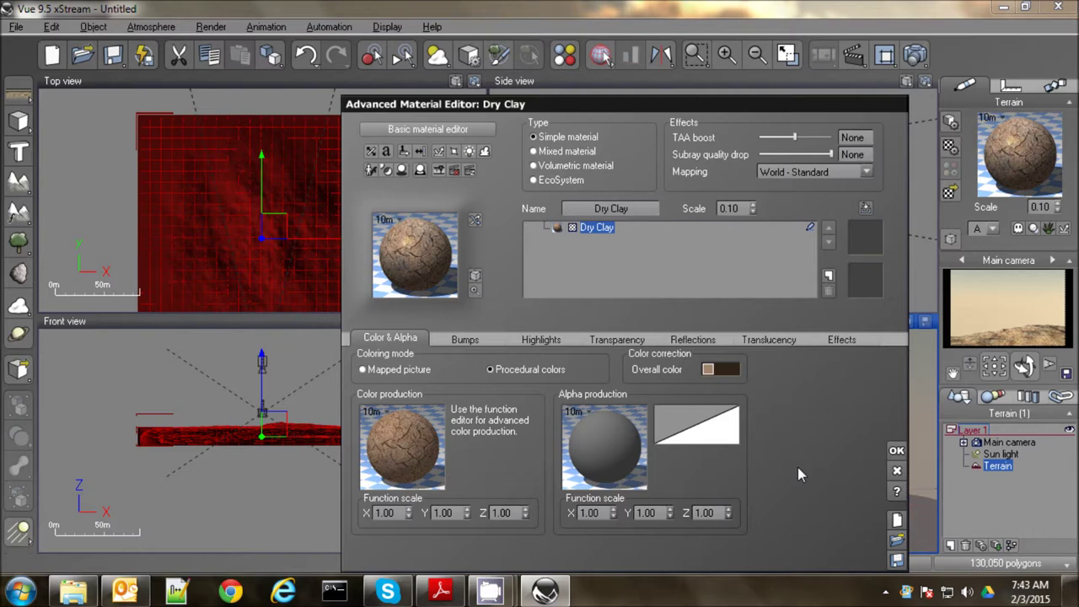
left_click(896, 450)
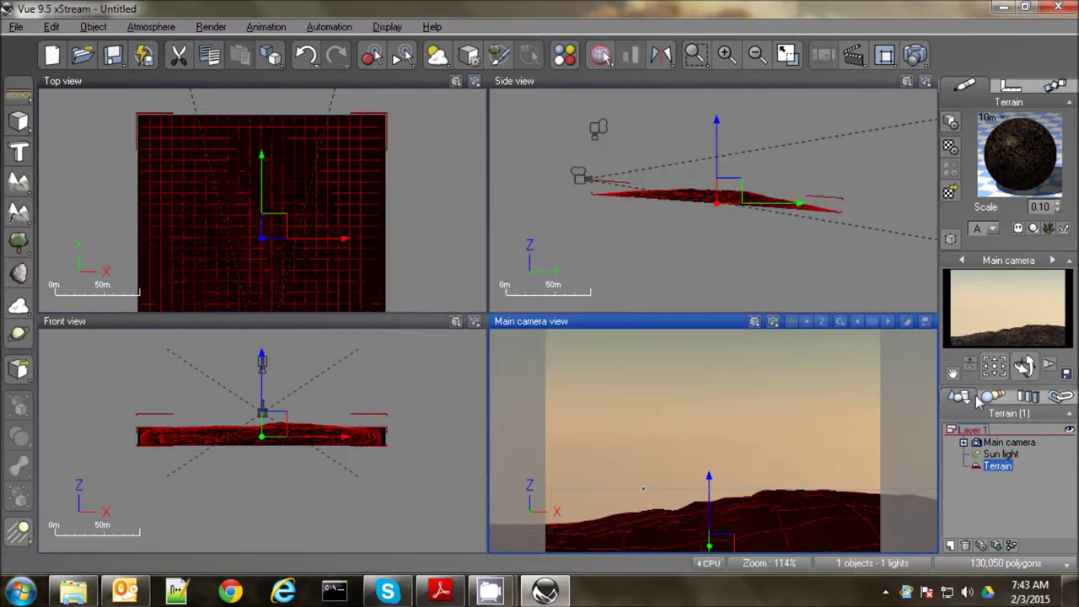
Add an Old Juniper tree from the Trees plant collection.
left_click(17, 243)
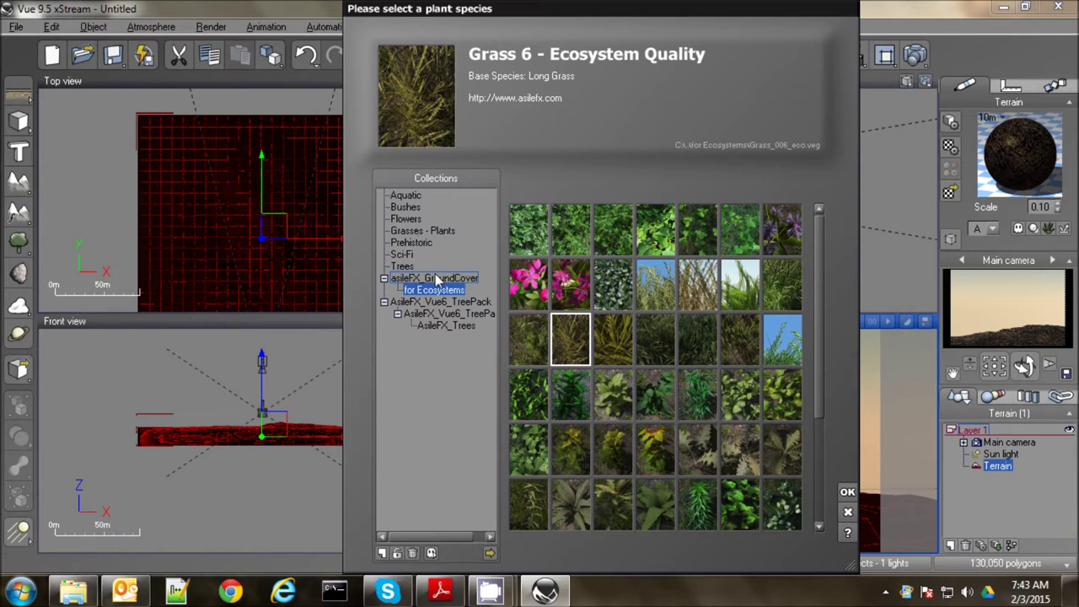
left_click(405, 266)
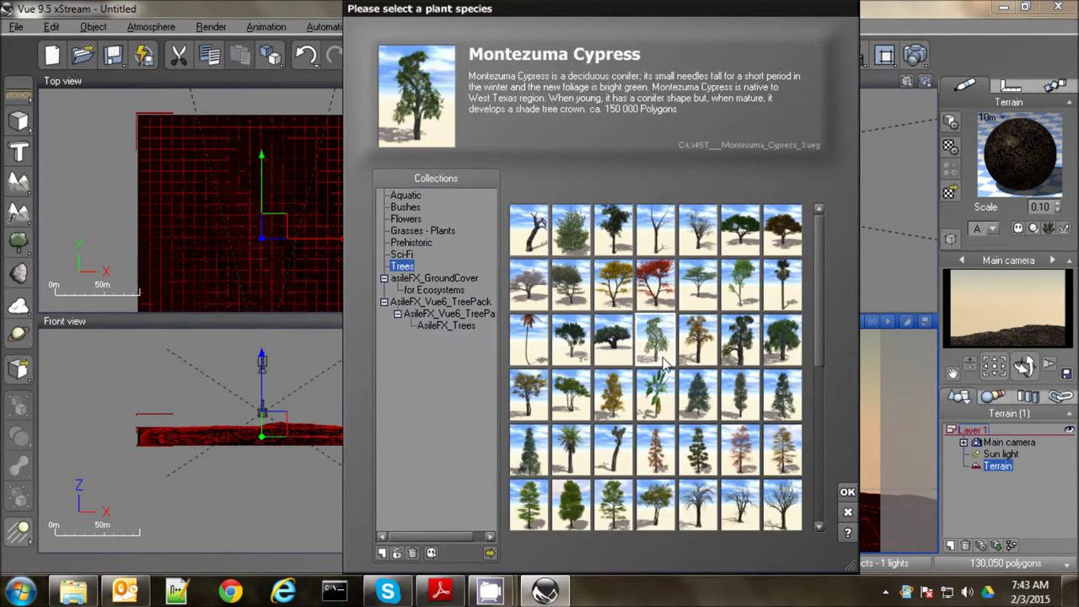
double_click(740, 341)
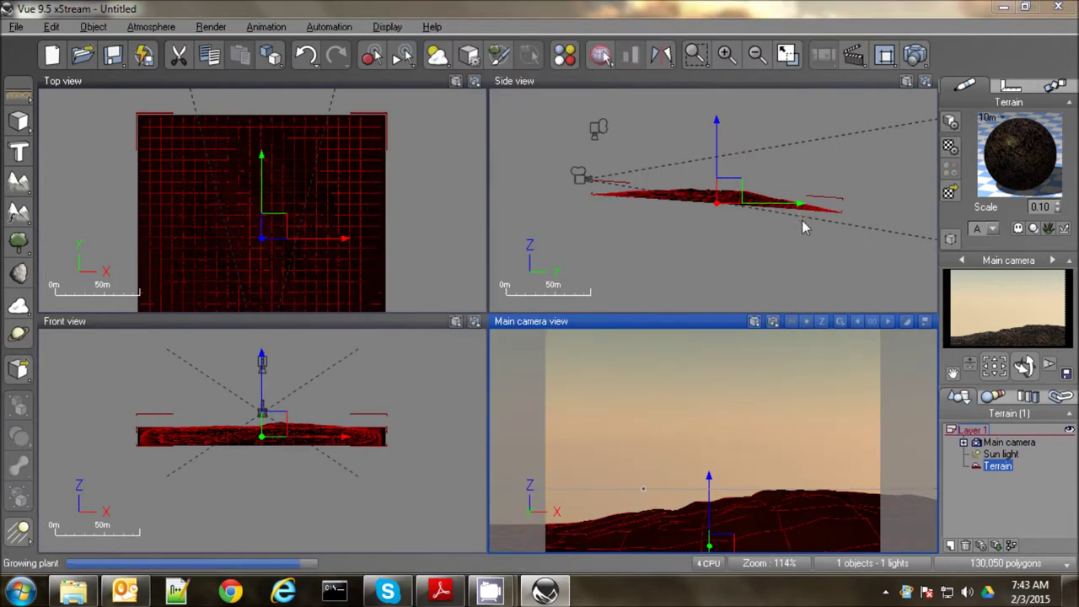
Lower the juniper onto the ground and position it within the camera view.
left_click(773, 182)
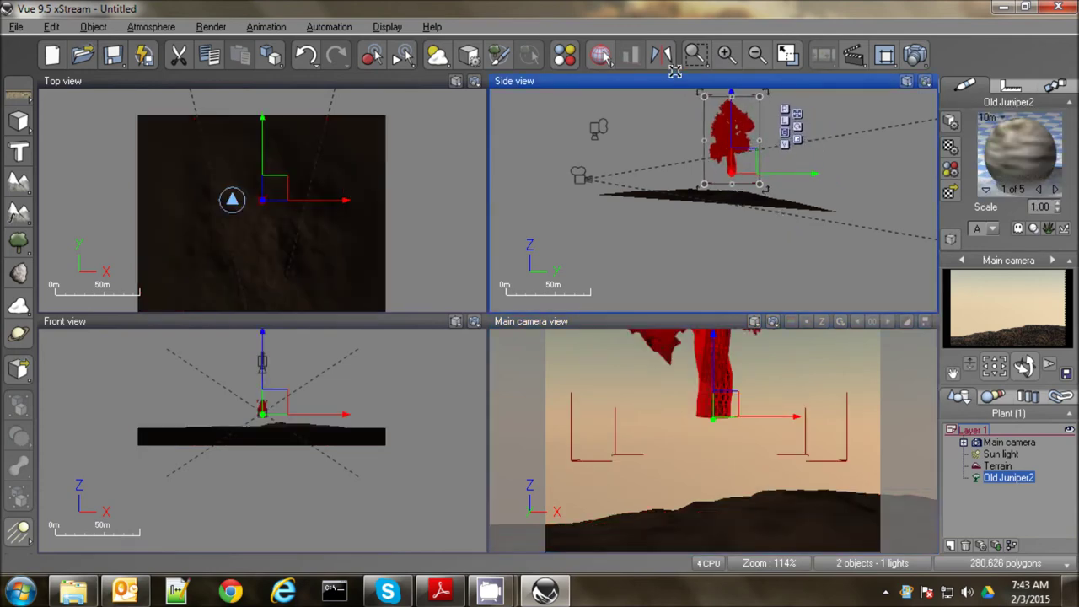
left_click_drag(738, 158, 723, 254)
left_click_drag(718, 509, 852, 504)
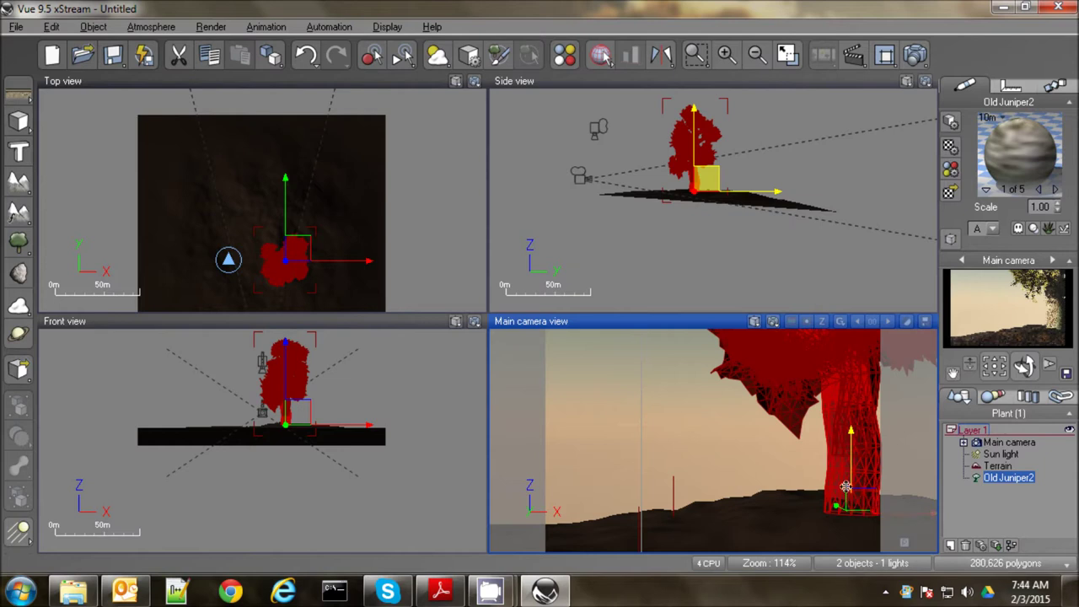
left_click_drag(846, 497, 826, 482)
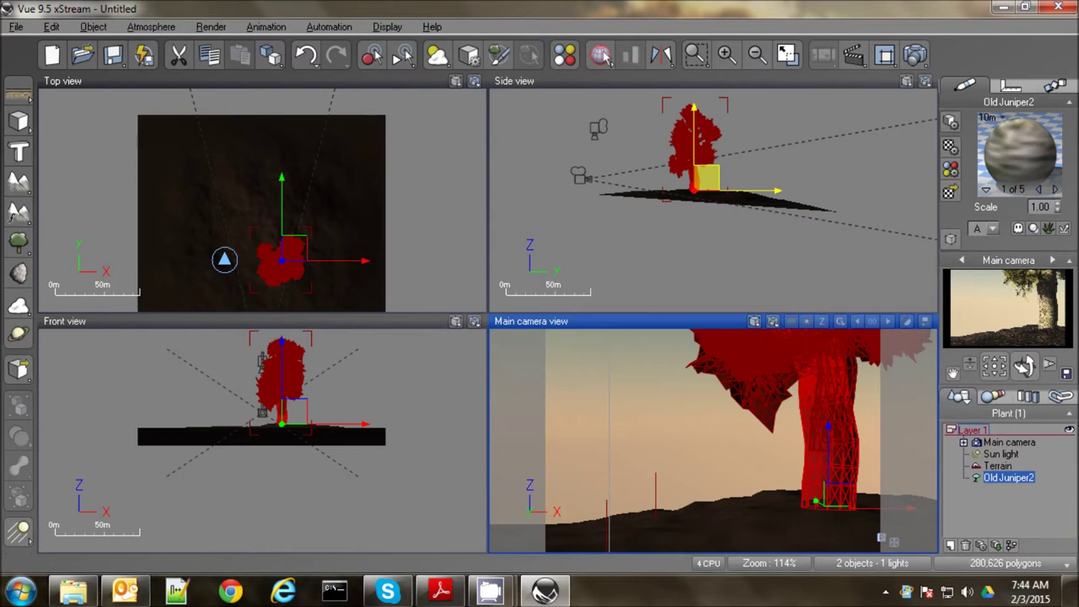
key("ctrl+z")
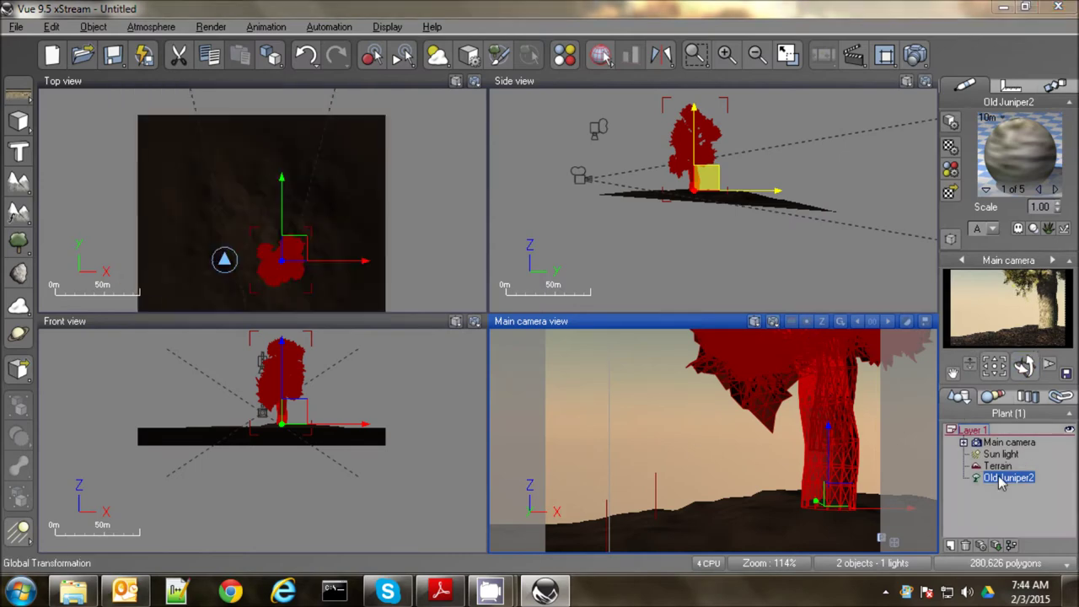
Set Old Juniper2's trunk branch length to -10 and leaf length to -32.
double_click(278, 371)
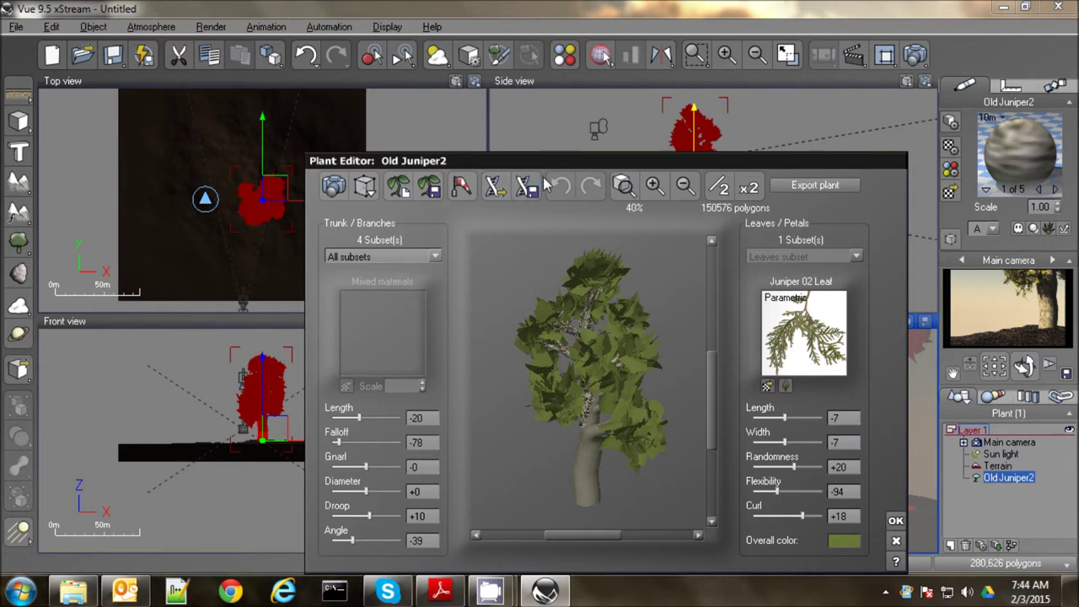
left_click_drag(547, 162, 472, 84)
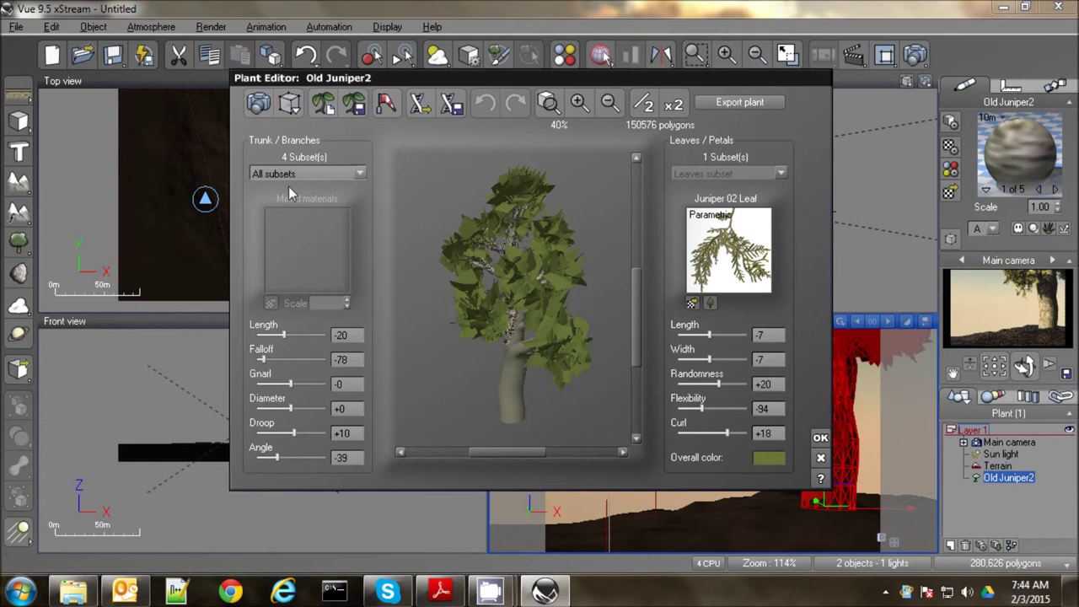
left_click(287, 333)
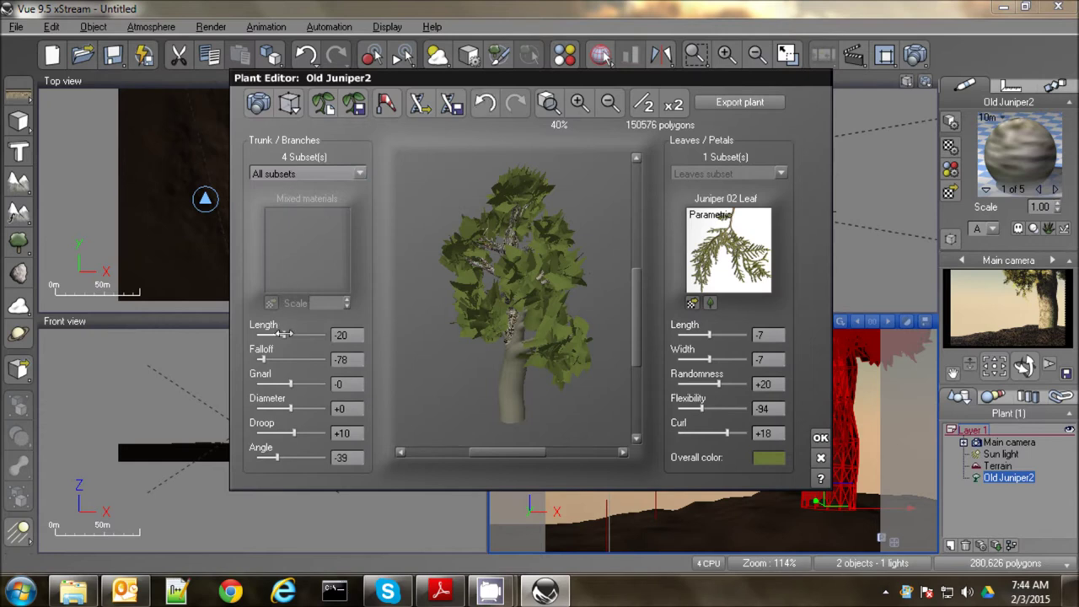
left_click(360, 174)
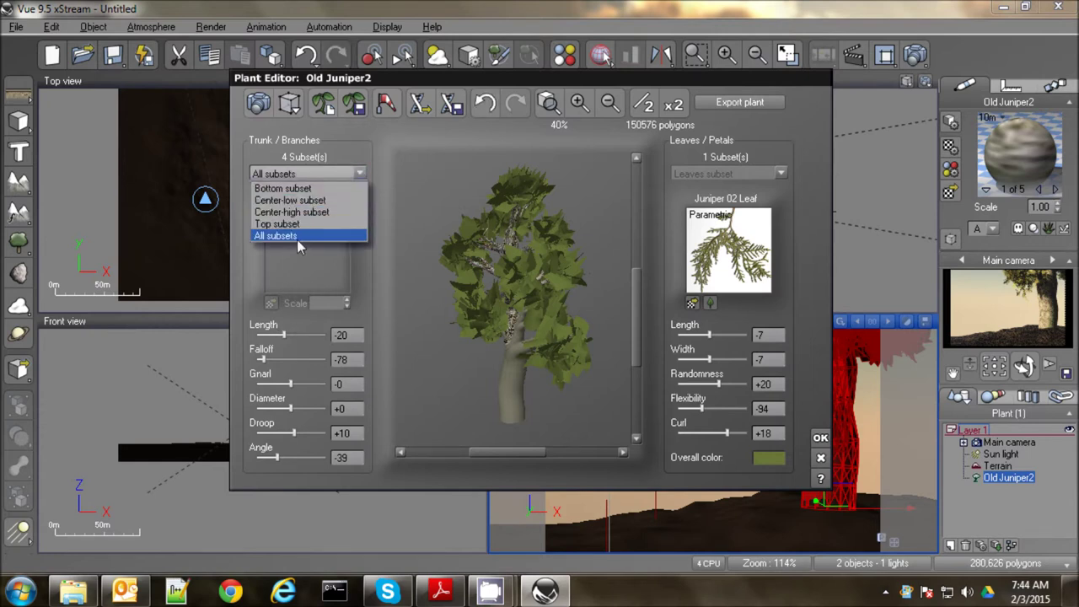
left_click(291, 331)
left_click_drag(284, 335, 288, 335)
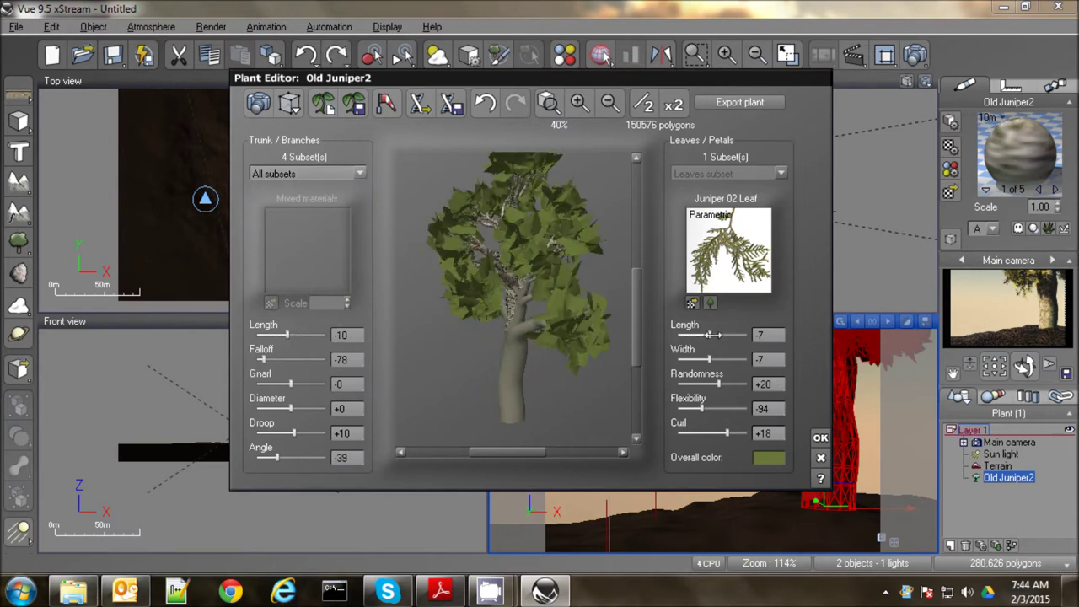
left_click_drag(709, 335, 708, 335)
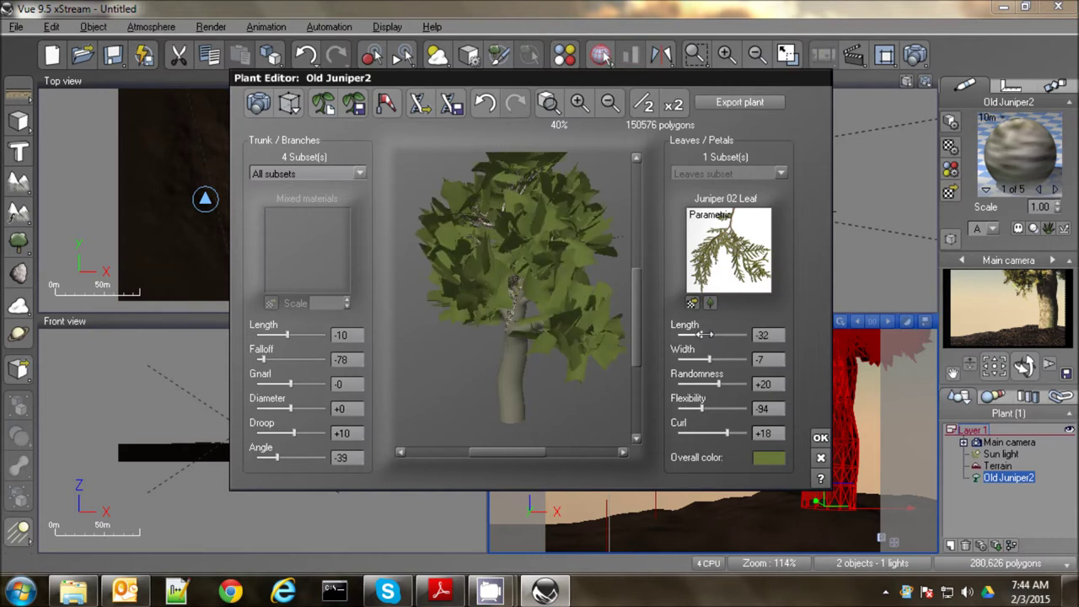
left_click(821, 438)
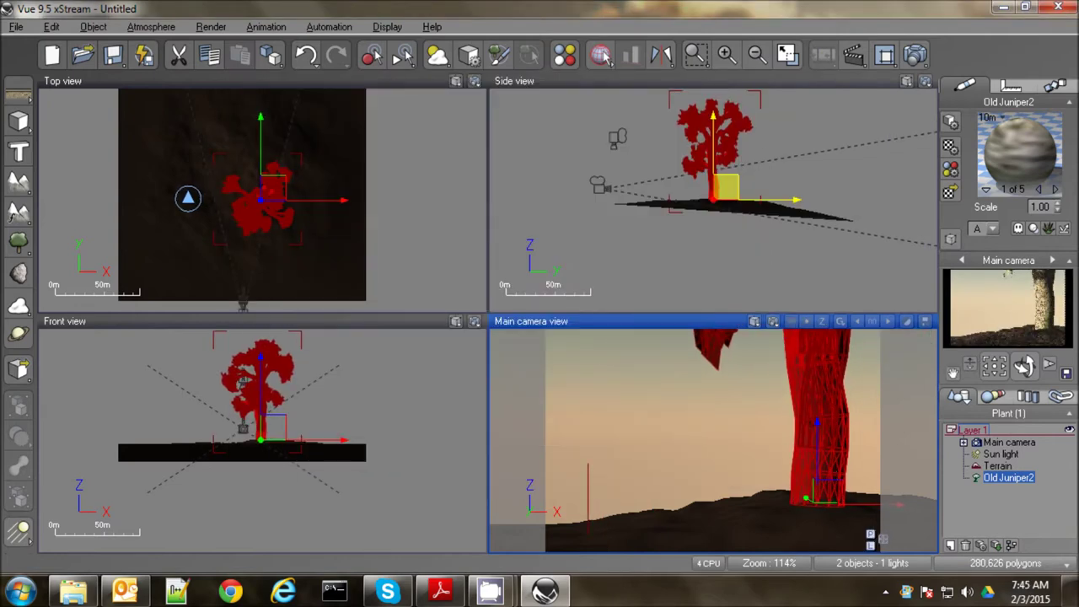
right_click_drag(855, 414, 860, 442)
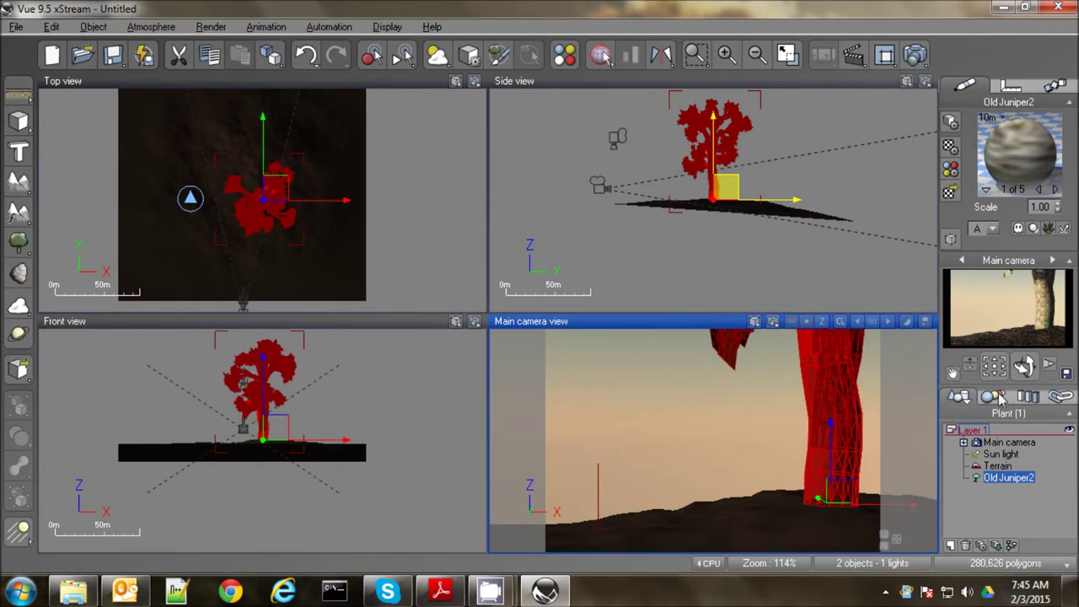
Convert the terrain's Dry Clay material to EcoSystem type with default display quality None.
left_click(1000, 467)
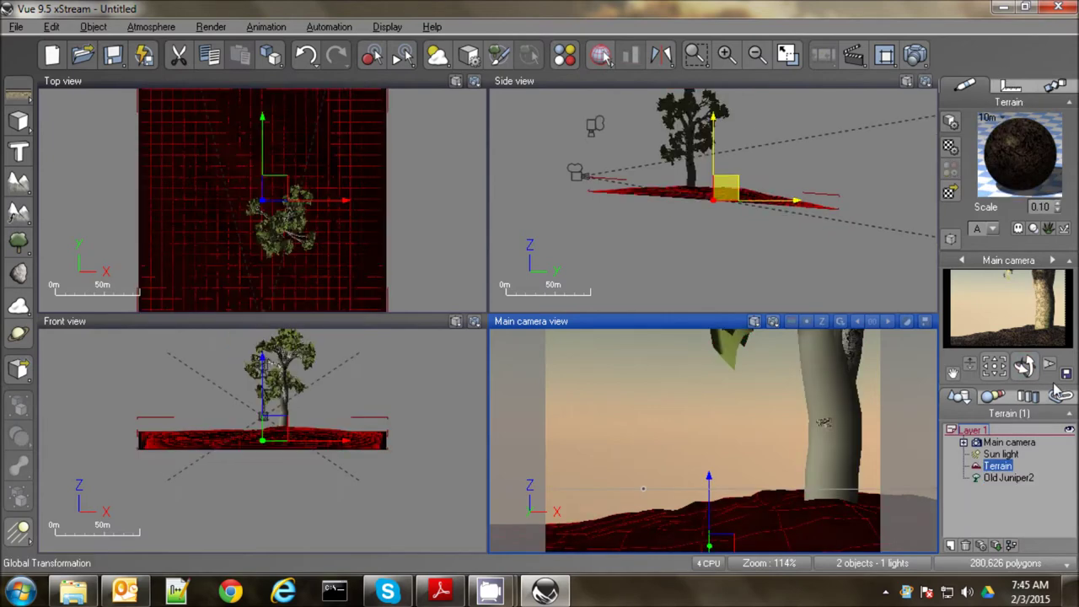
double_click(1010, 157)
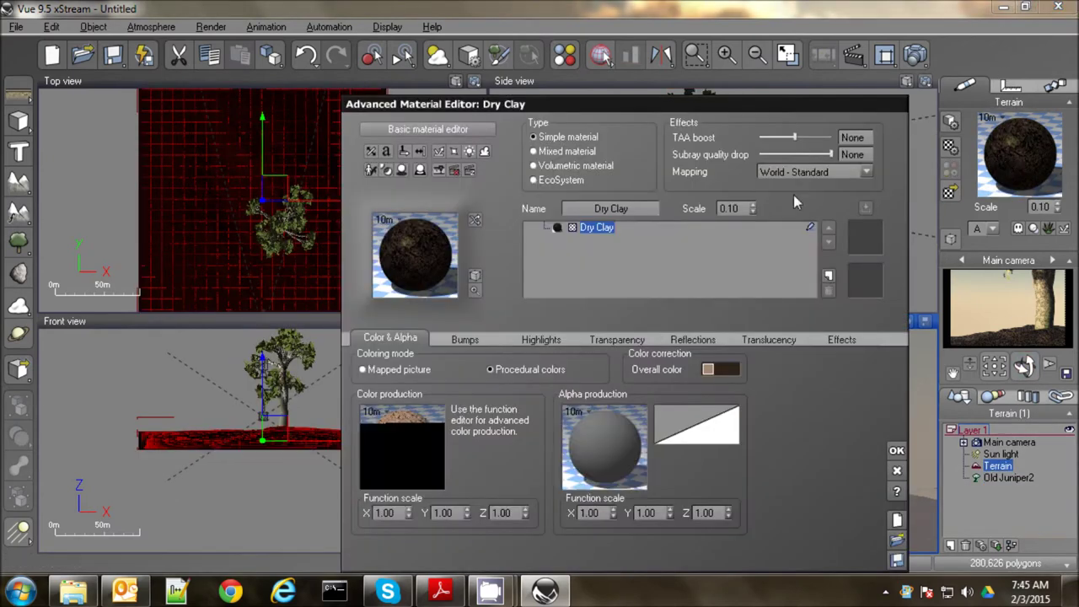
left_click(542, 182)
left_click(522, 325)
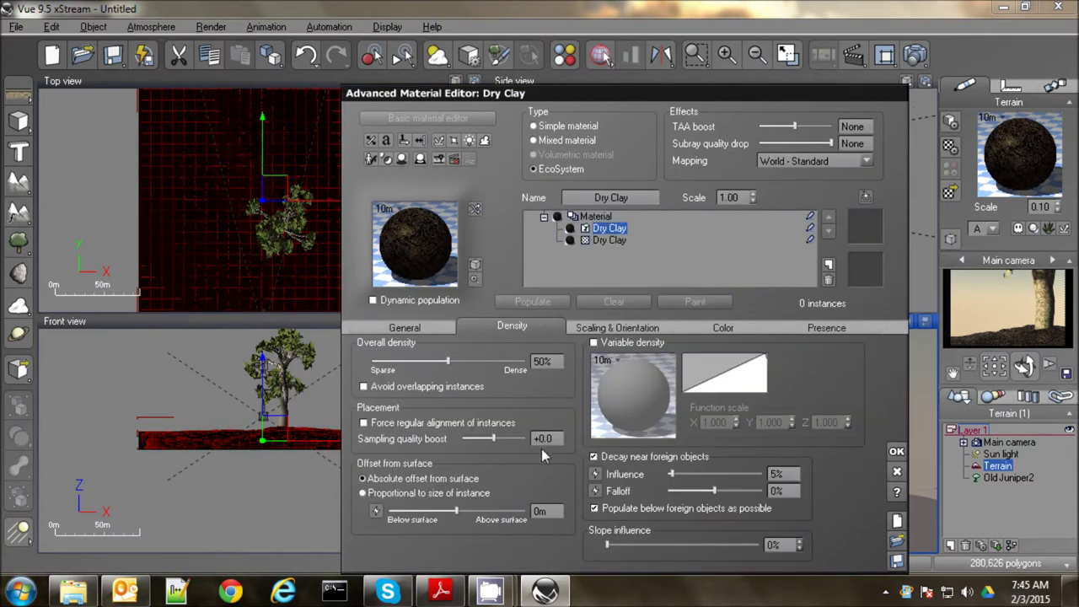
left_click(402, 328)
left_click(823, 374)
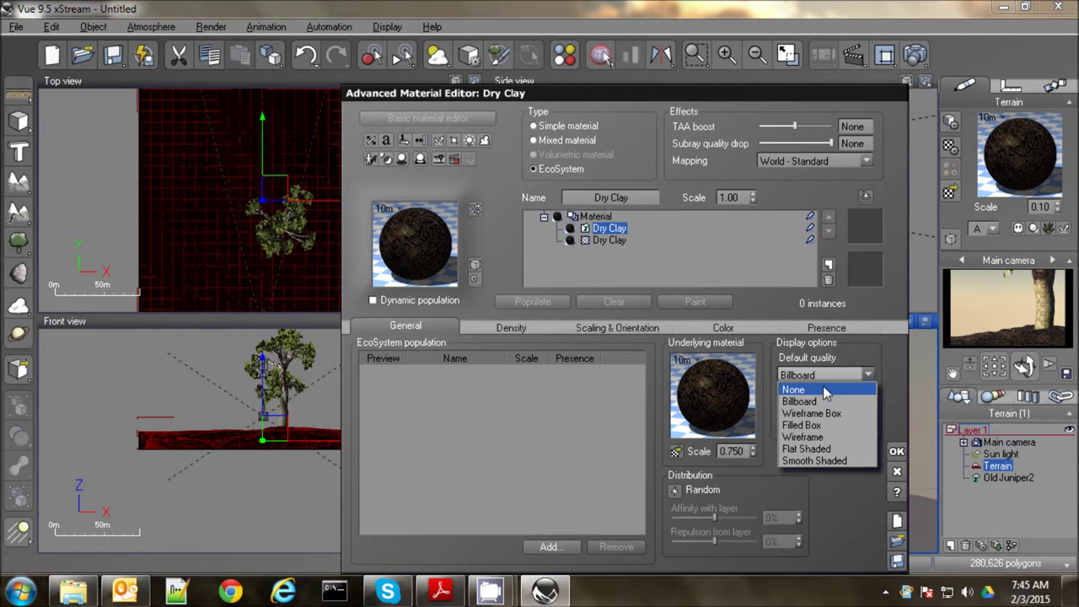
left_click(801, 391)
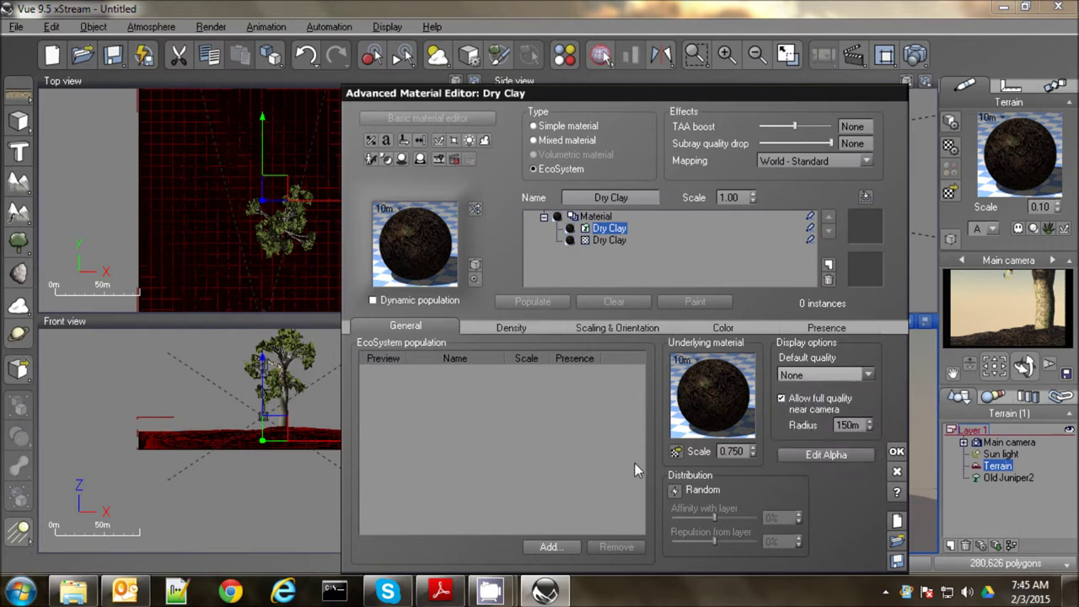
left_click_drag(638, 100, 307, 121)
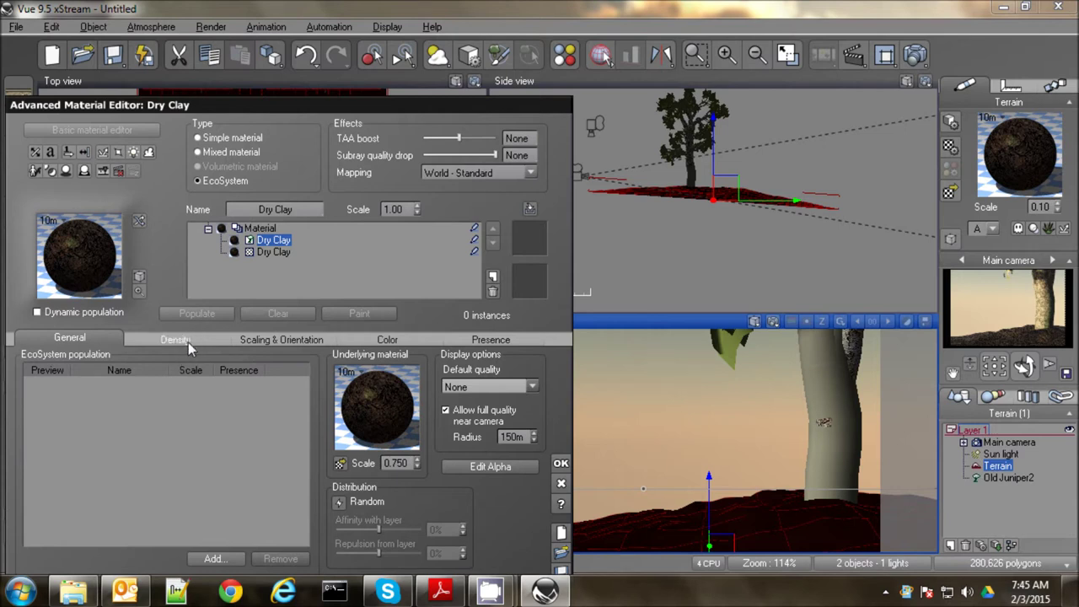
Add Small Grassfield Plant 3 from Grasses - Plants as the EcoSystem species.
left_click(232, 561)
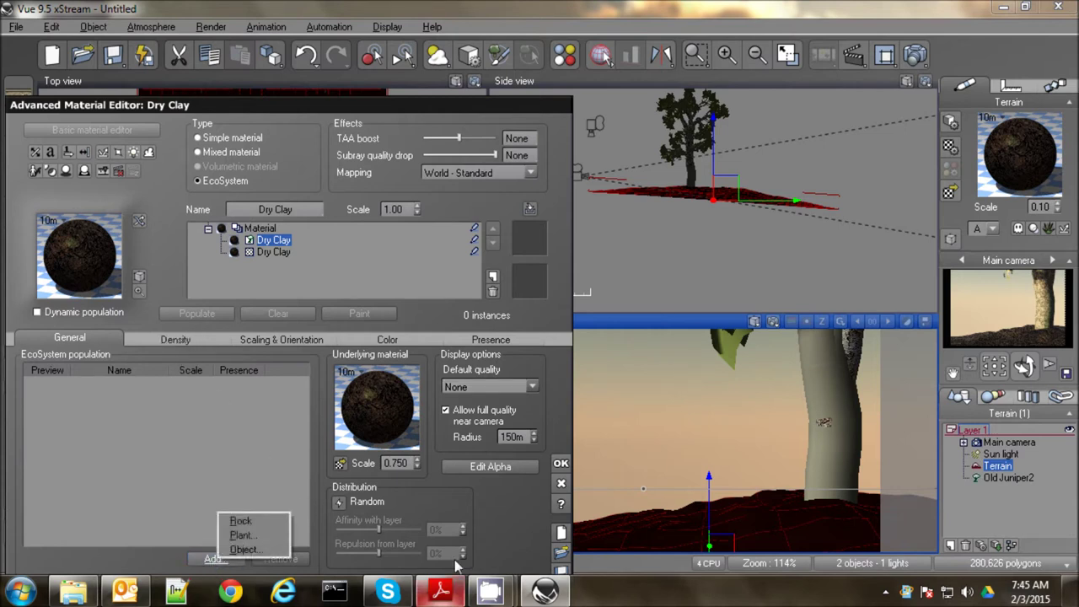
left_click(241, 535)
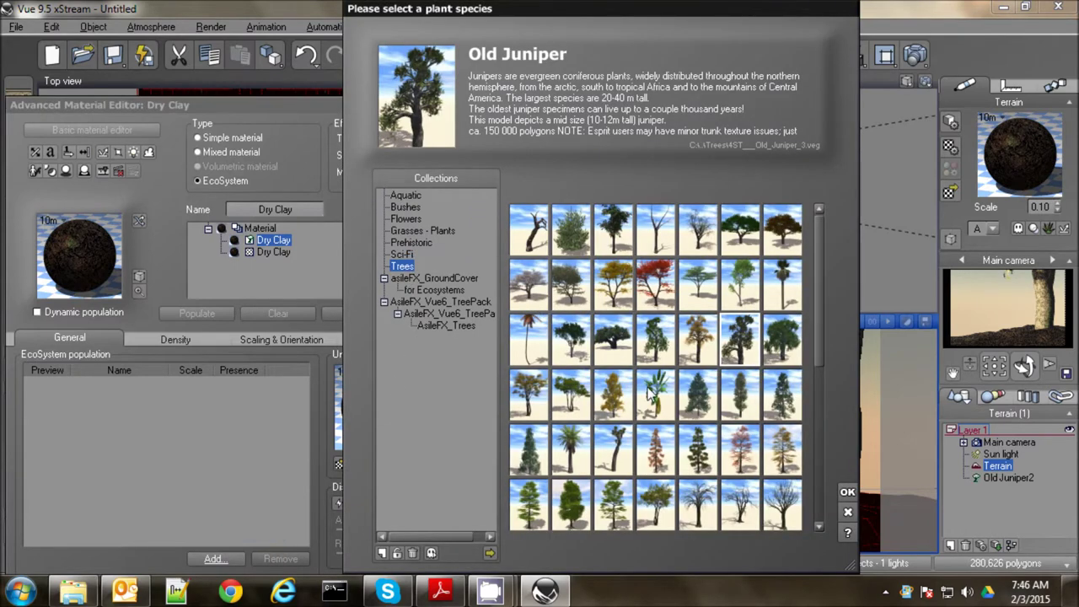
key("g")
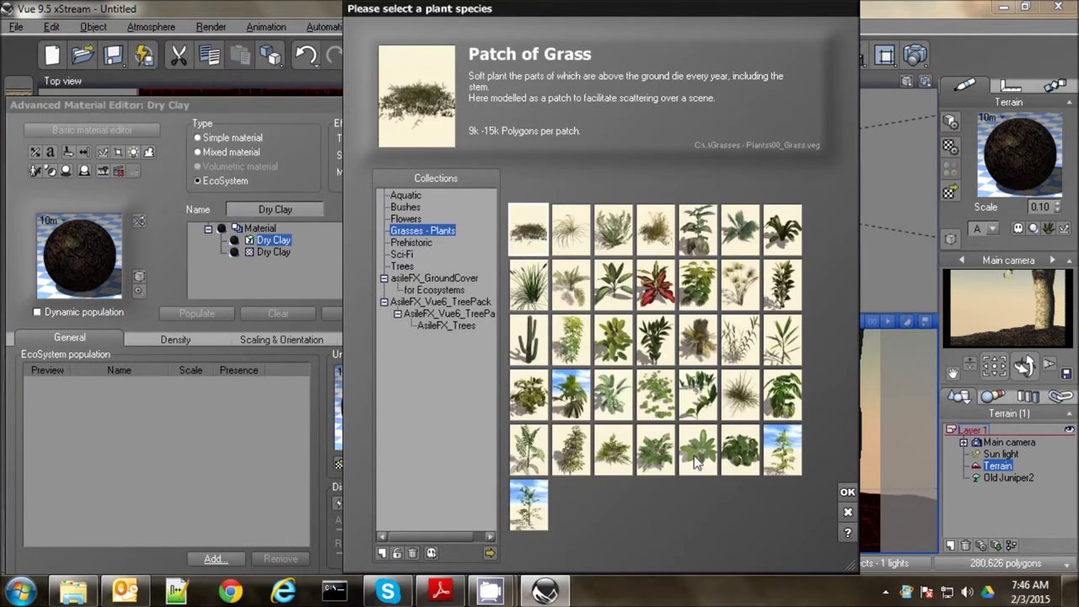
left_click(657, 464)
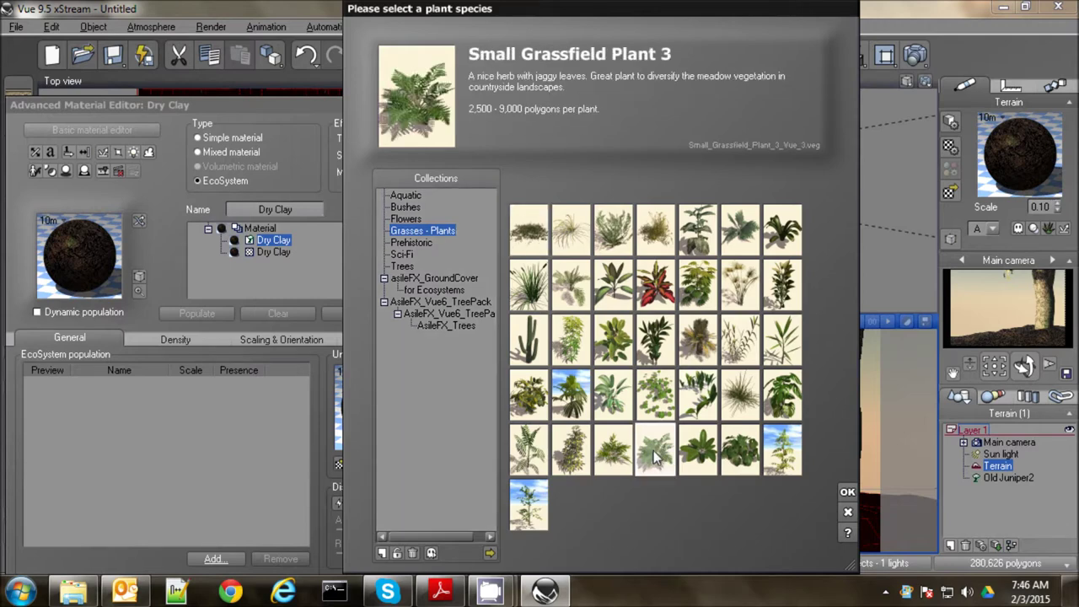
double_click(653, 449)
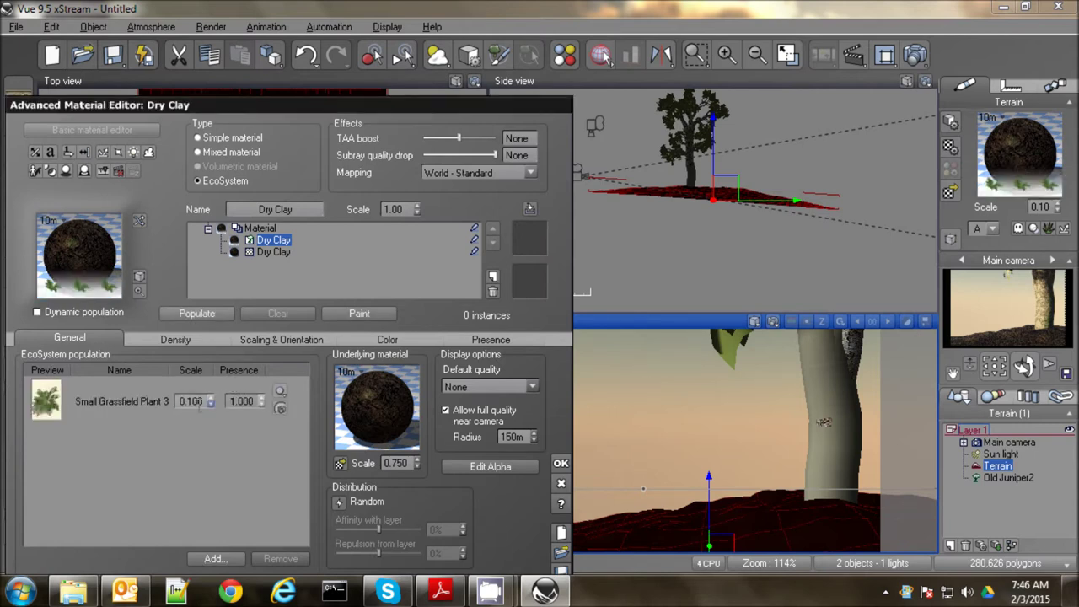
Populate the grass at scales 1, 2 and finally 4, previewing in the camera view.
double_click(193, 401)
type("1")
left_click(196, 313)
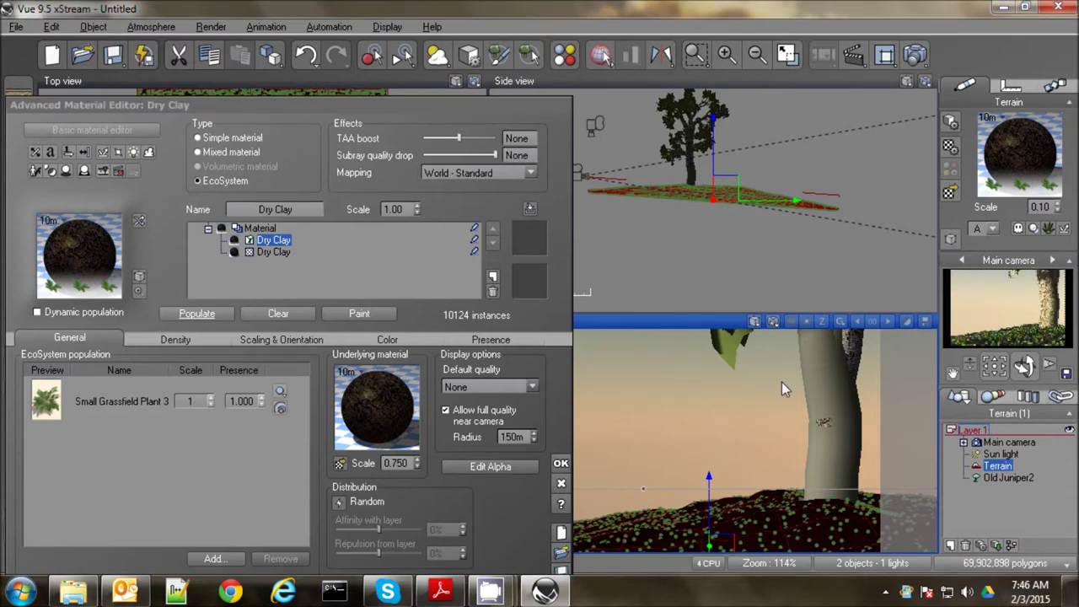
double_click(187, 403)
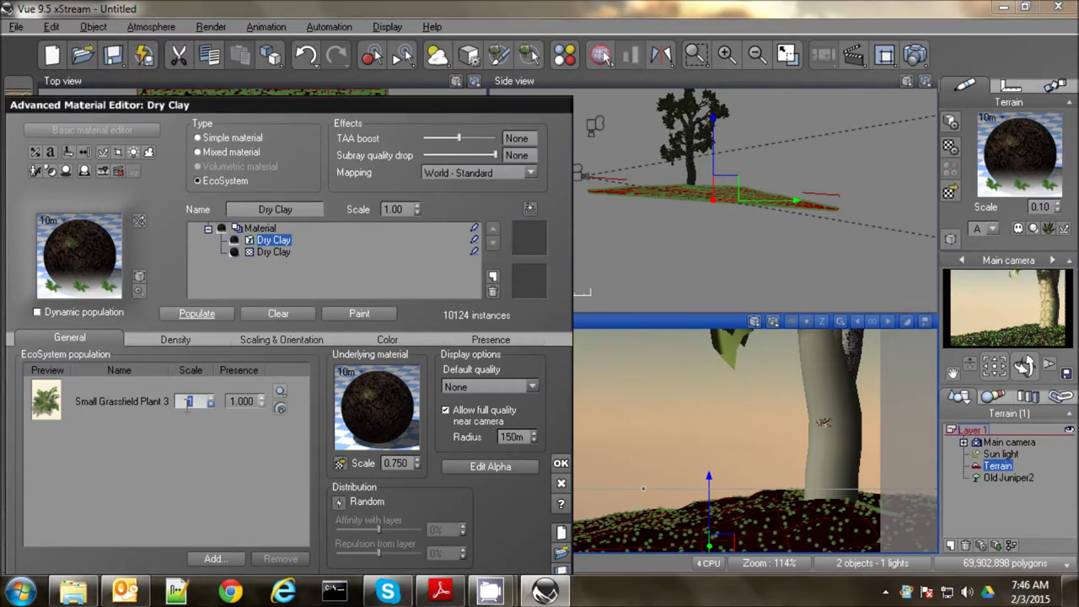
type("2")
left_click(196, 312)
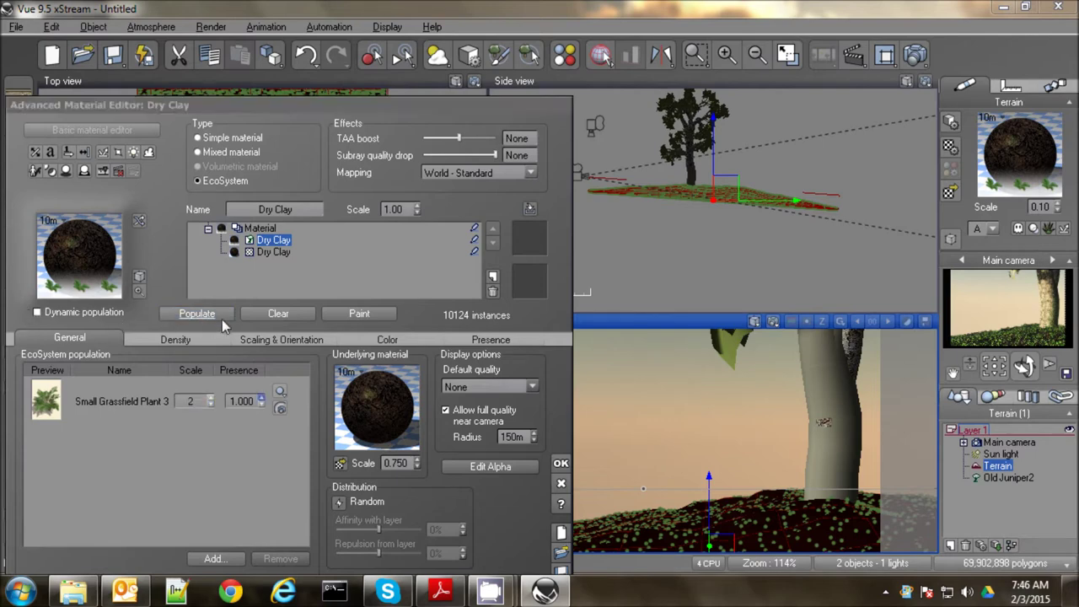
left_click(1001, 329)
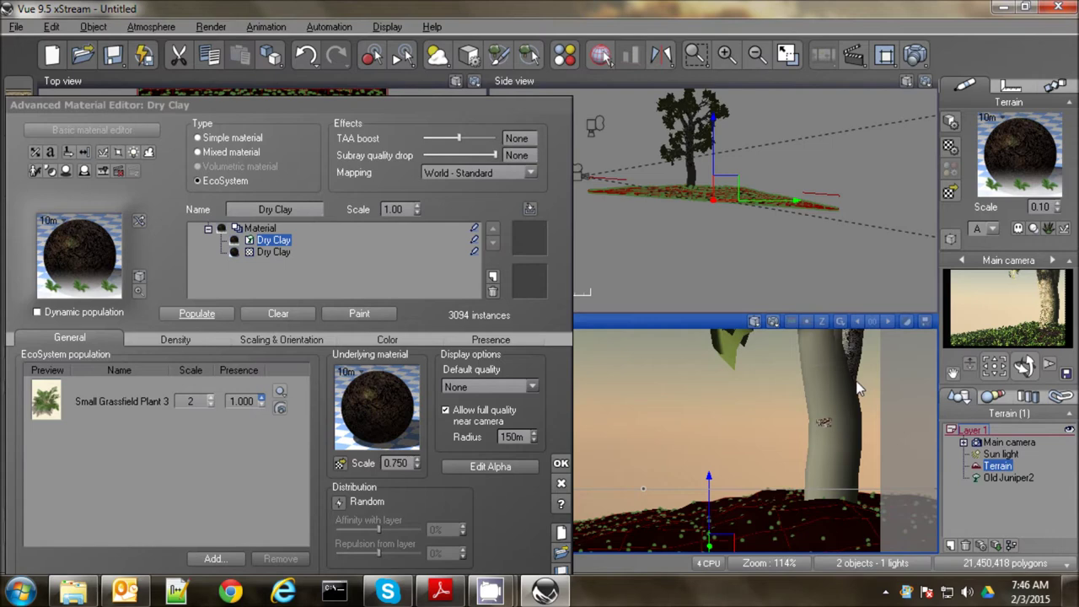
left_click(190, 401)
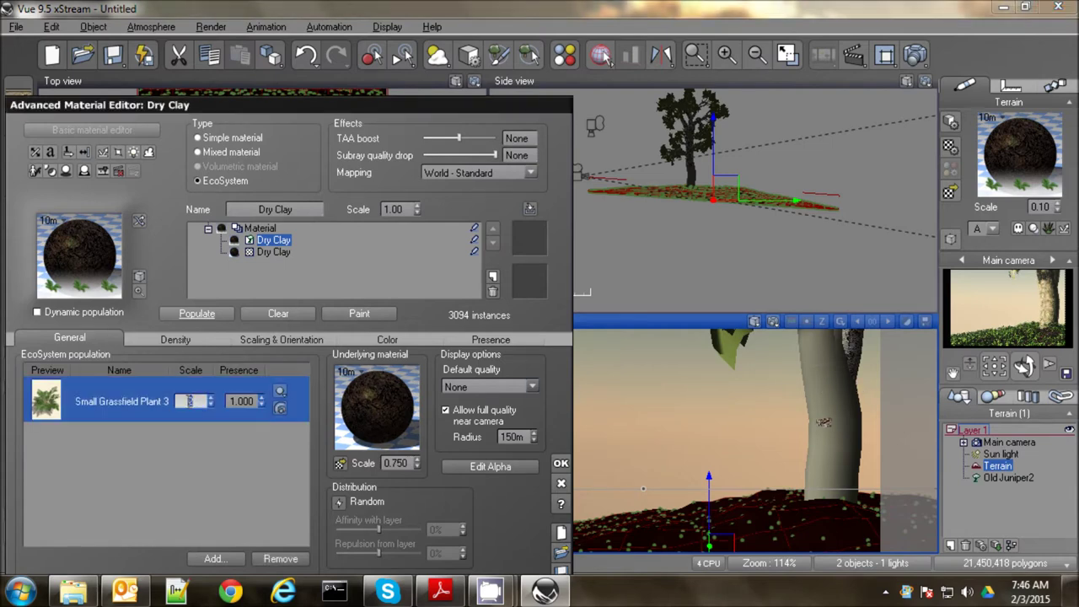
type("4")
left_click(202, 313)
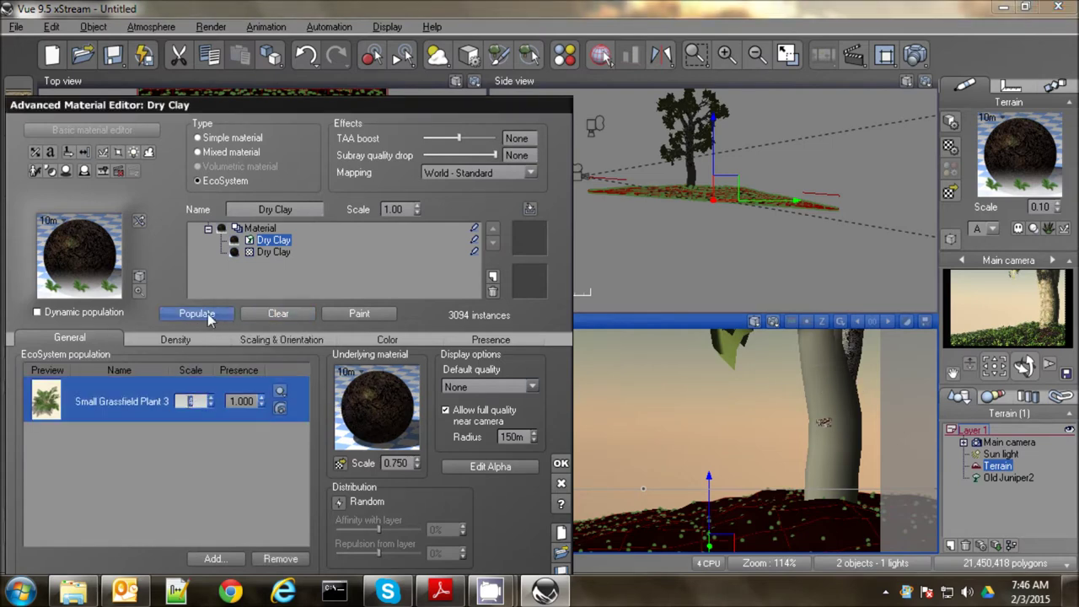
left_click(996, 316)
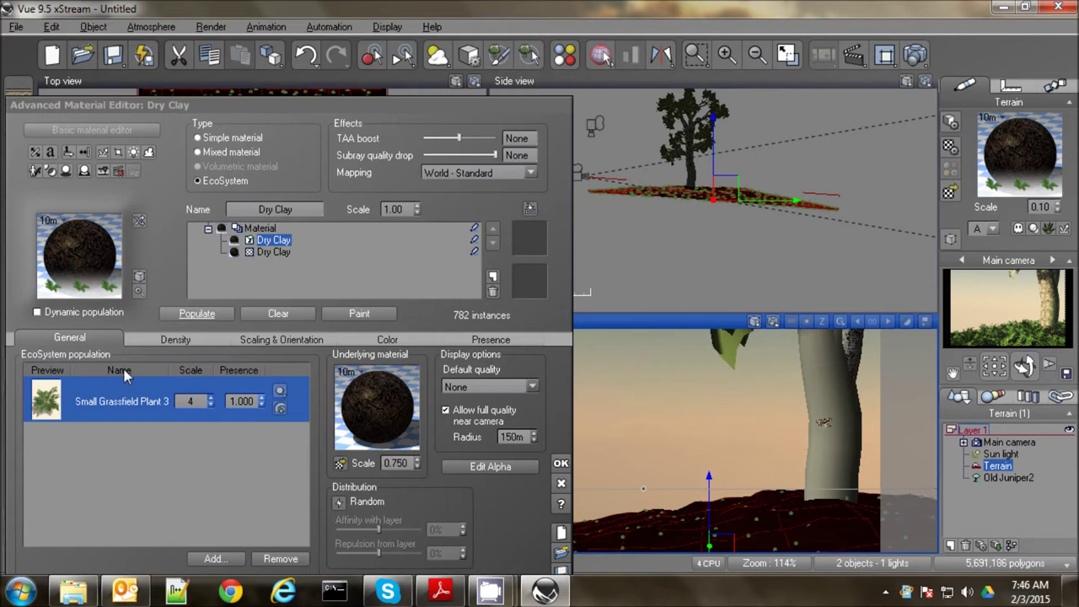
Raise overall density to about 66%, shift the colour paler green, and repopulate to 1278 instances.
left_click(187, 337)
left_click_drag(126, 372, 143, 372)
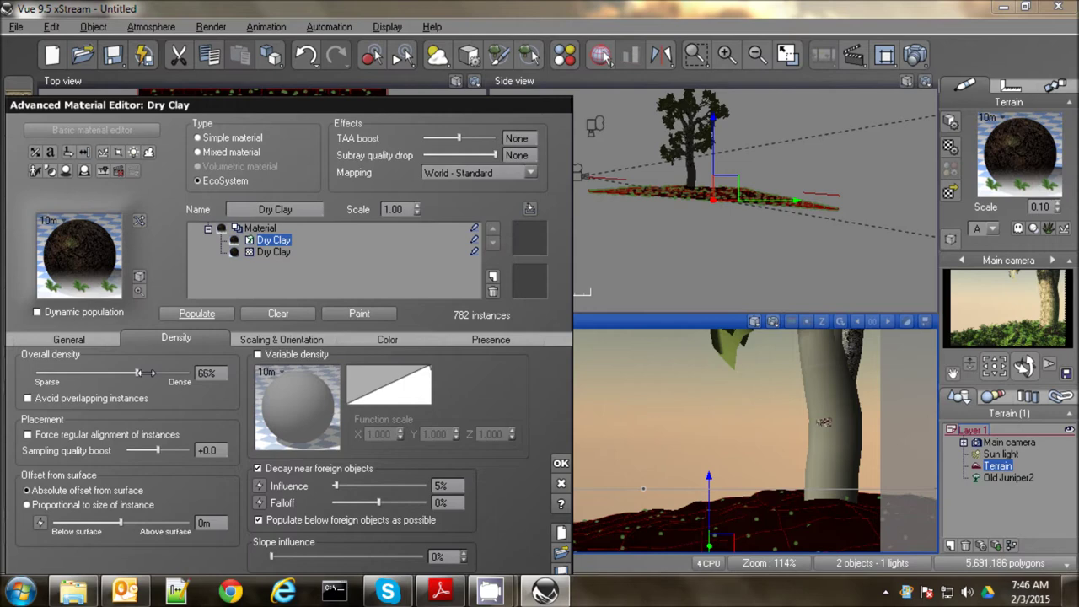
left_click(387, 339)
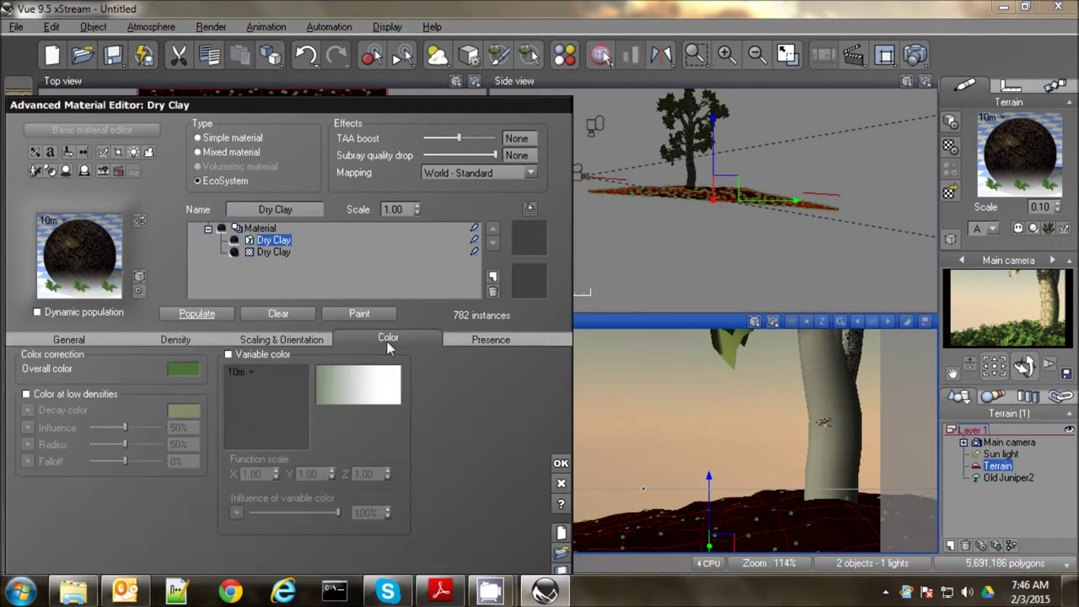
left_click(189, 374)
left_click_drag(241, 382, 236, 385)
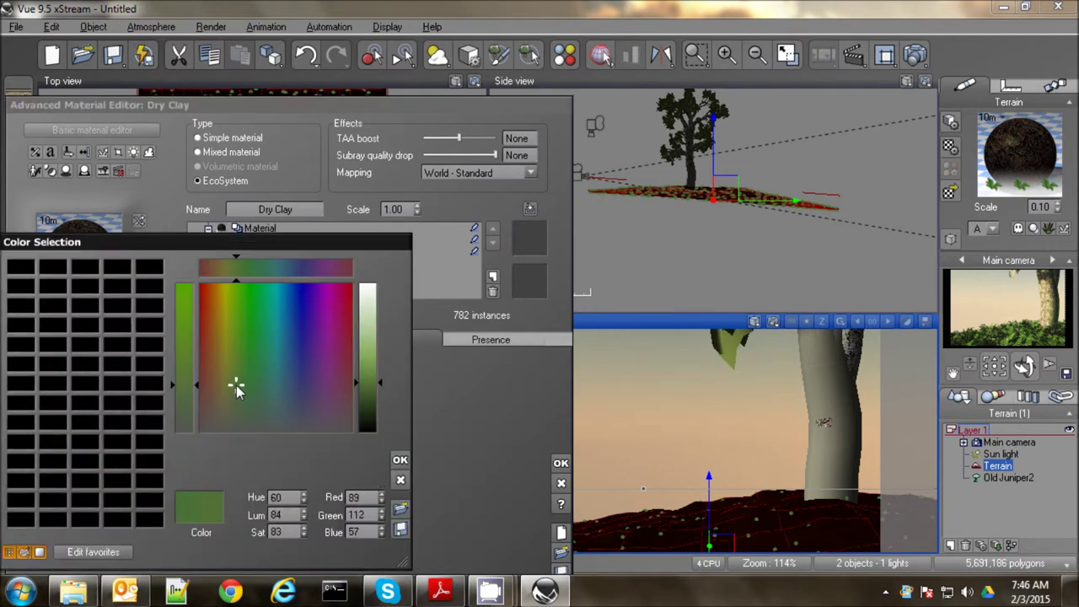
left_click(189, 390)
left_click(400, 461)
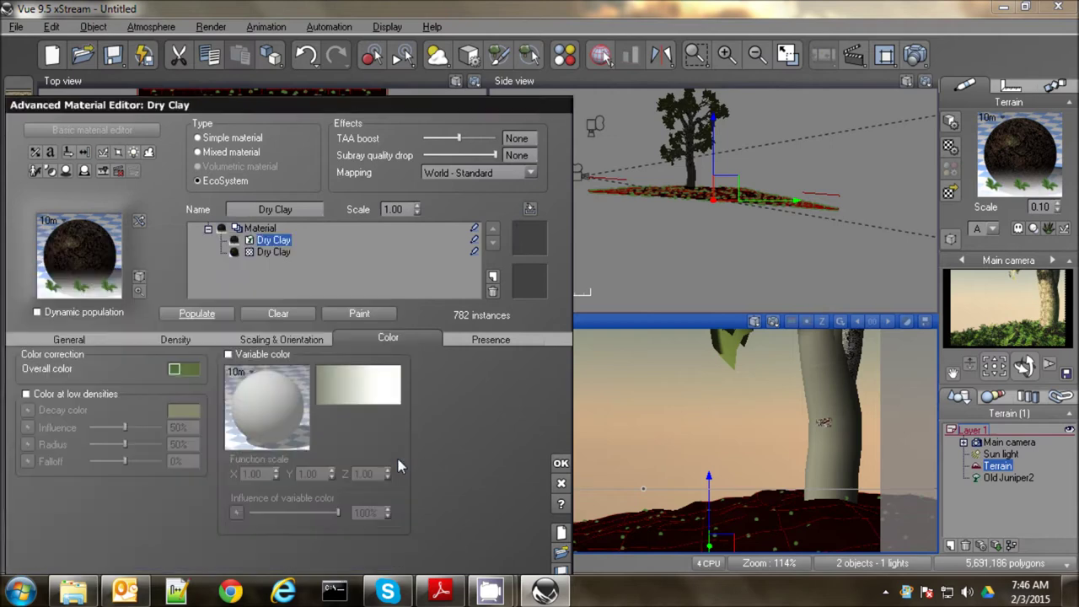
left_click(193, 313)
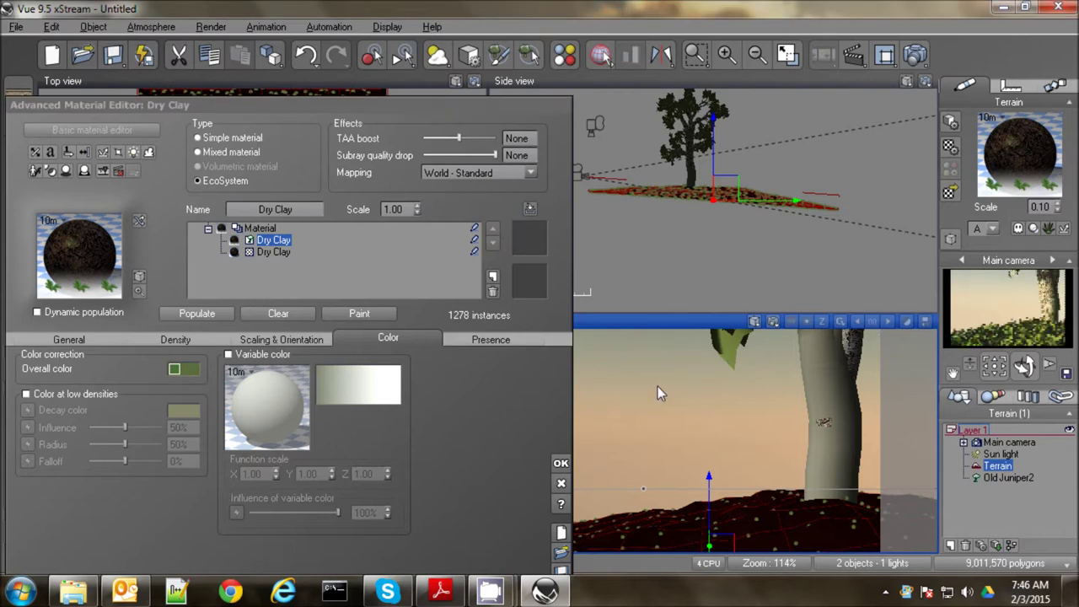
left_click(561, 463)
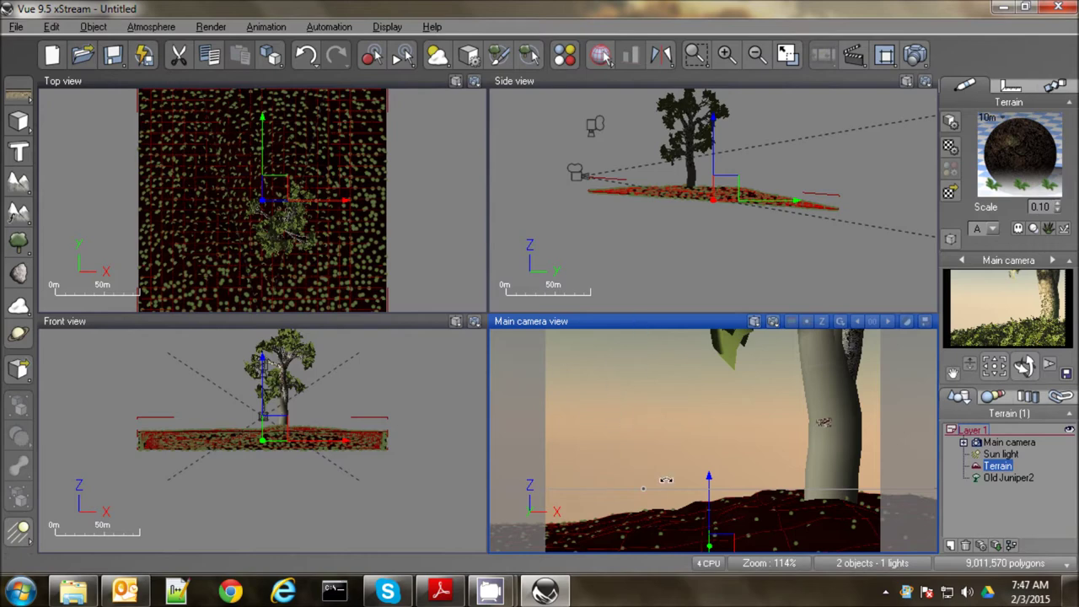
Maximise the Main camera view, test-render the grass-covered ground, then reframe the camera.
left_click(786, 55)
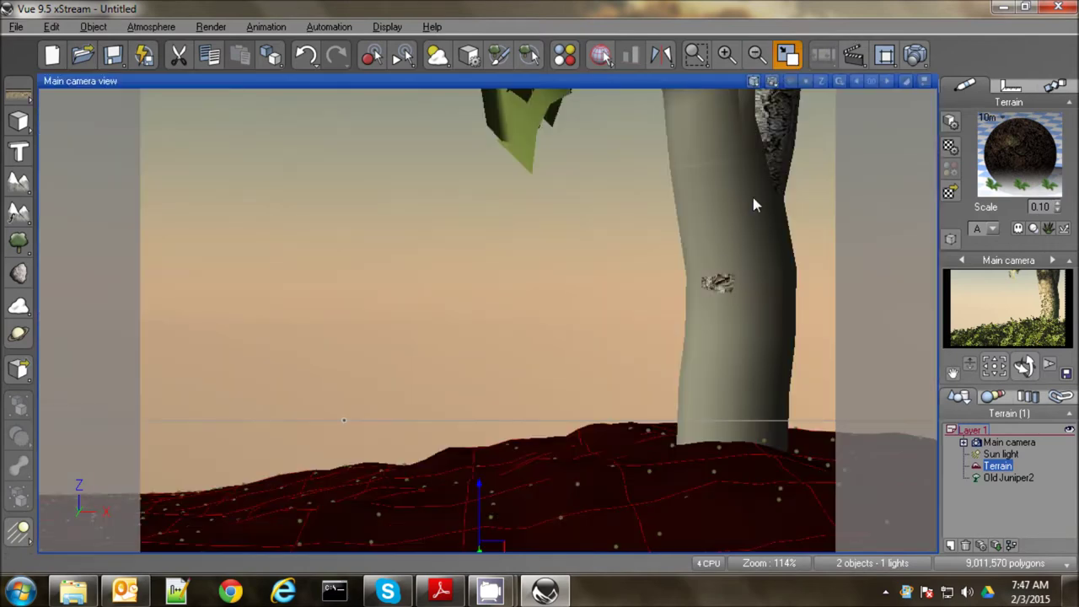
left_click(916, 56)
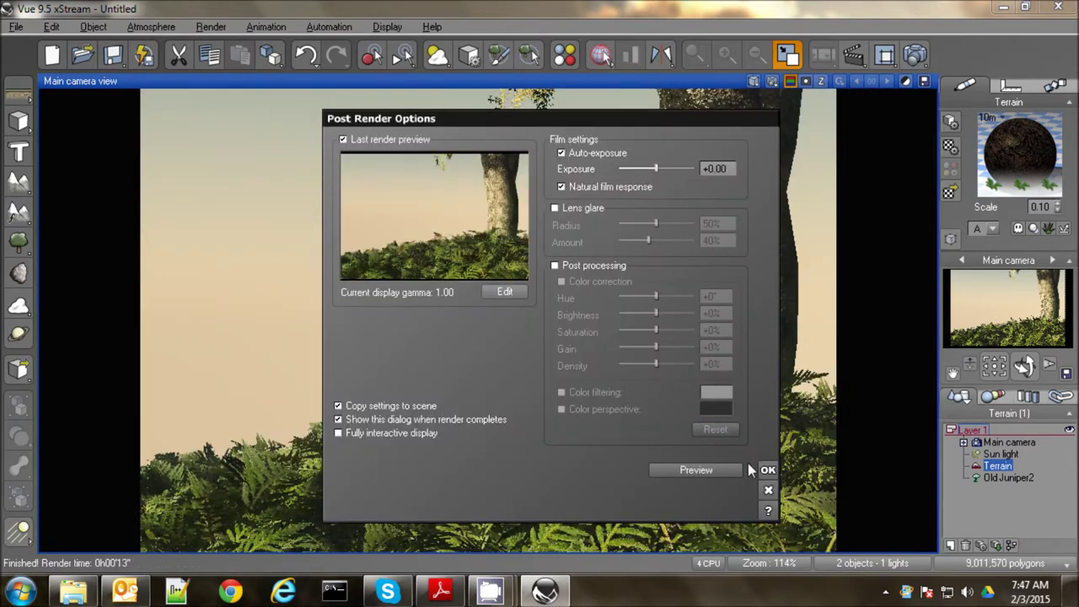
left_click(767, 470)
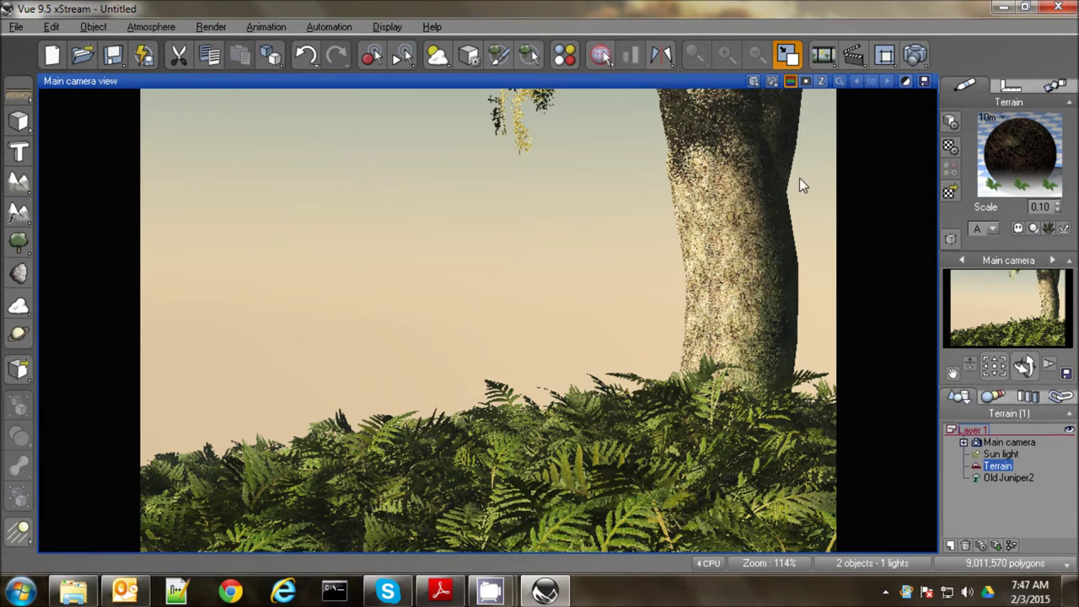
left_click_drag(993, 354, 735, 333)
left_click_drag(998, 384, 998, 383)
Repopulate the terrain's grass at scale 3 and render the reframed trunk-and-ferns shot.
left_click(1002, 477)
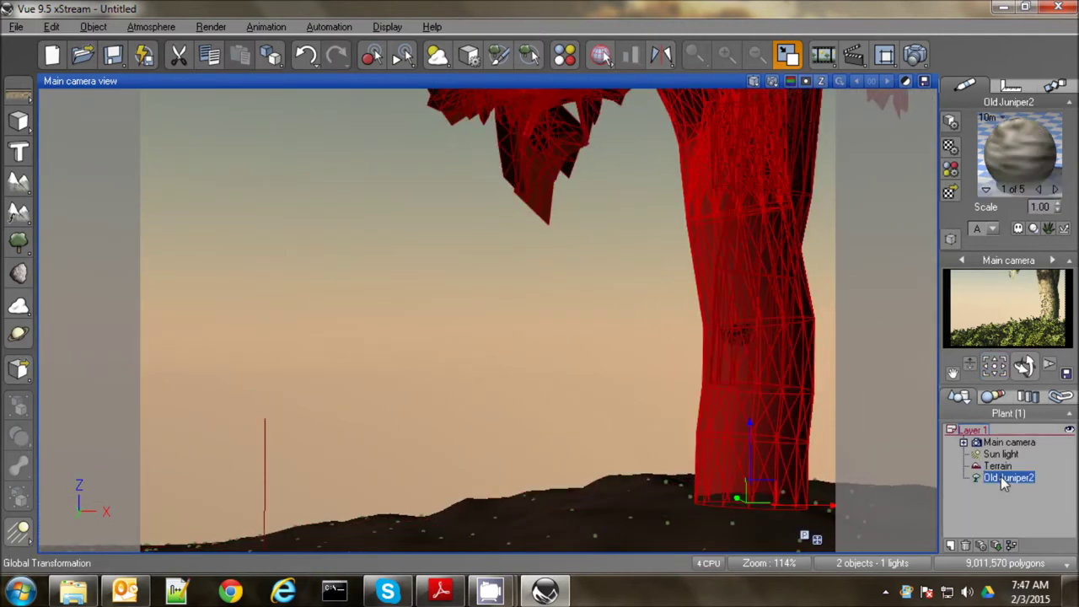
double_click(1000, 477)
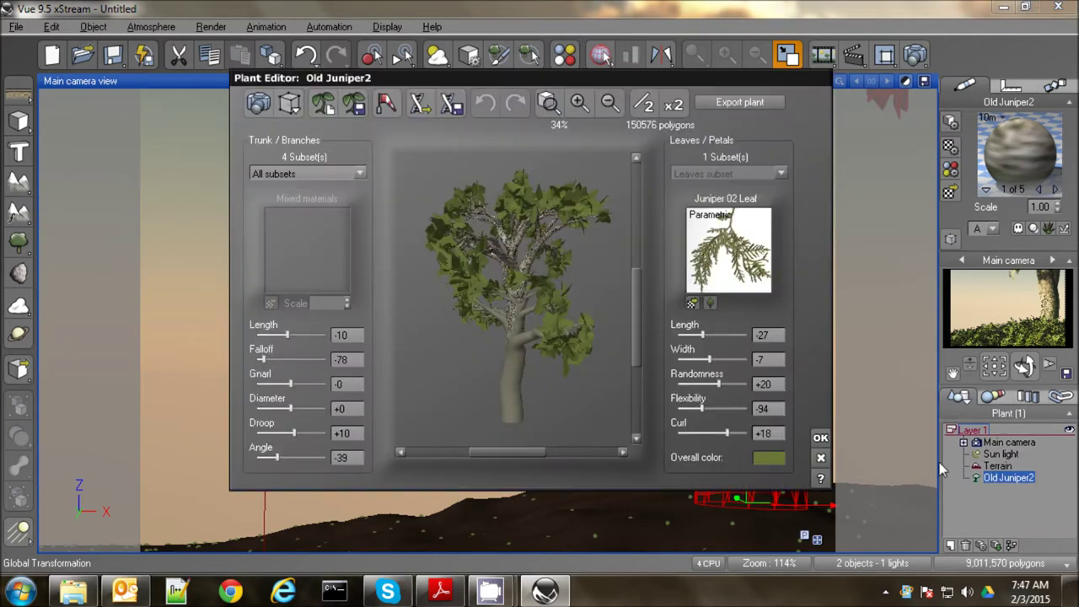
left_click(821, 458)
left_click(998, 466)
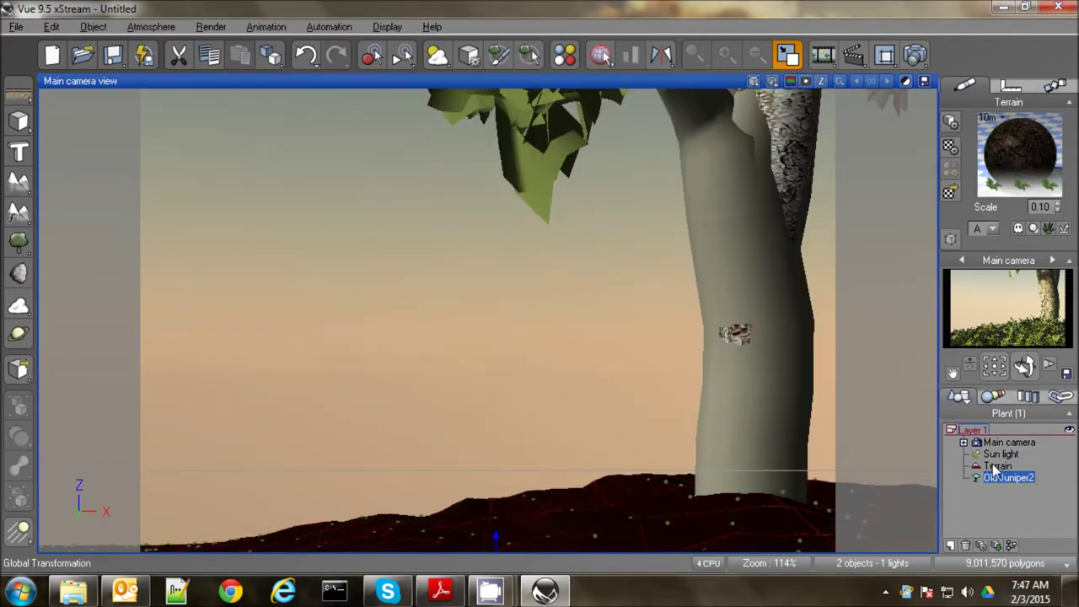
double_click(1016, 171)
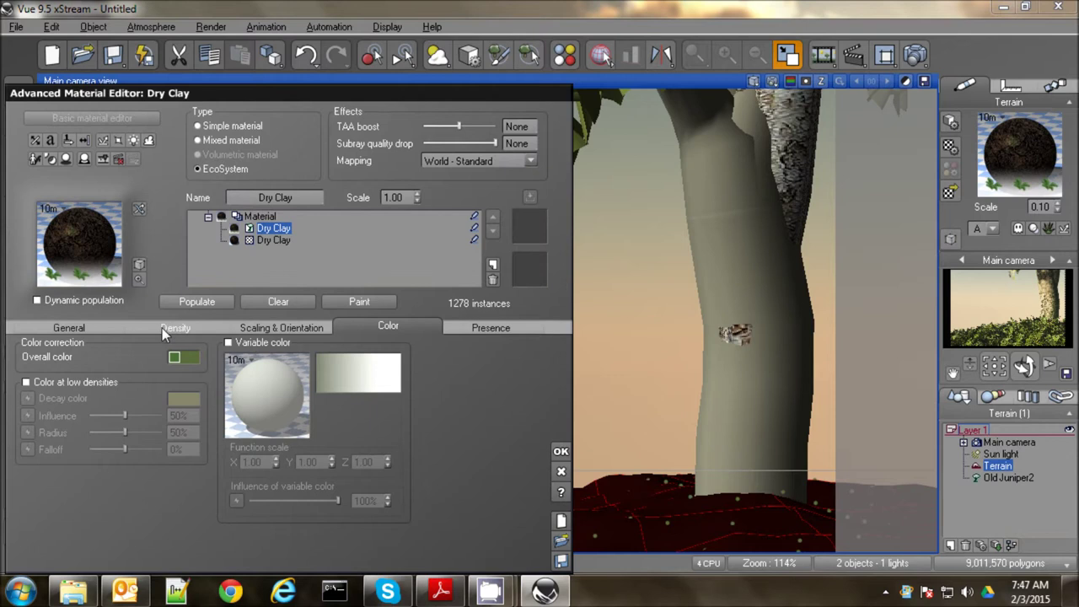
left_click(76, 328)
double_click(185, 389)
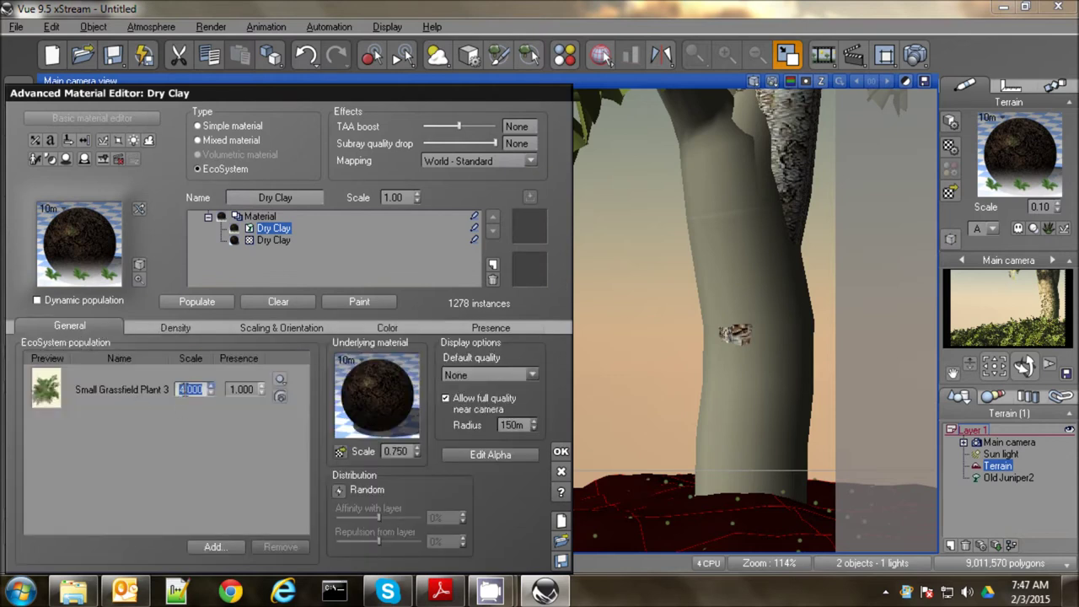
type("3")
left_click(197, 301)
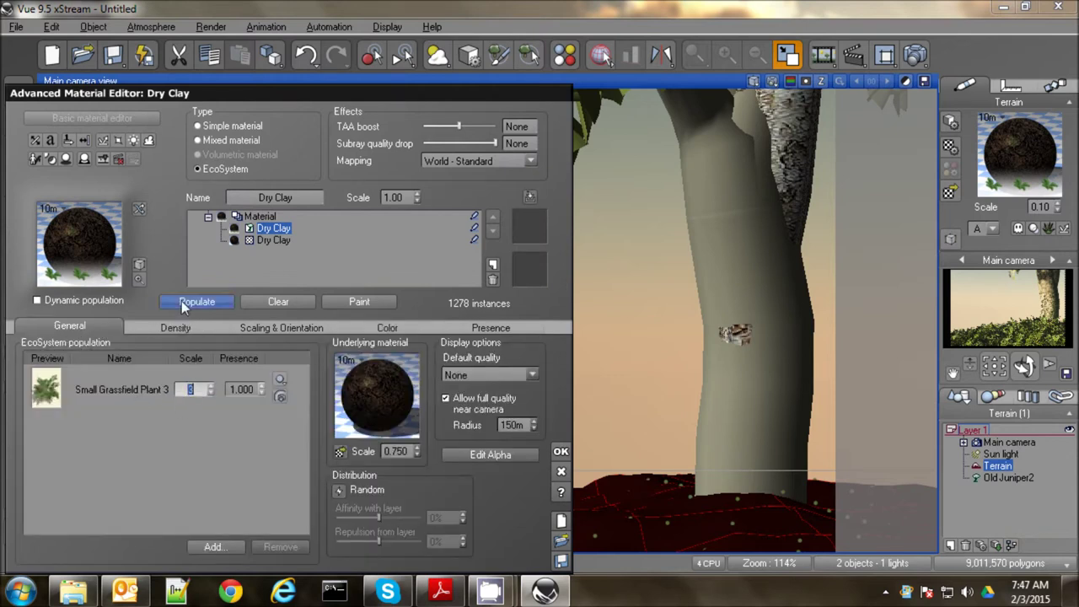
left_click(561, 451)
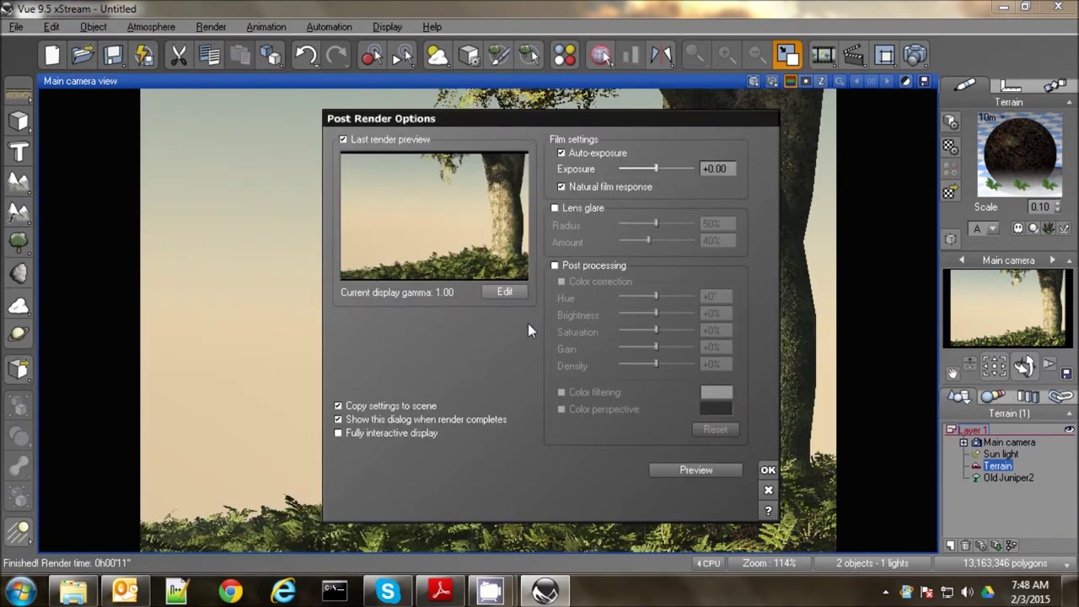
left_click(768, 472)
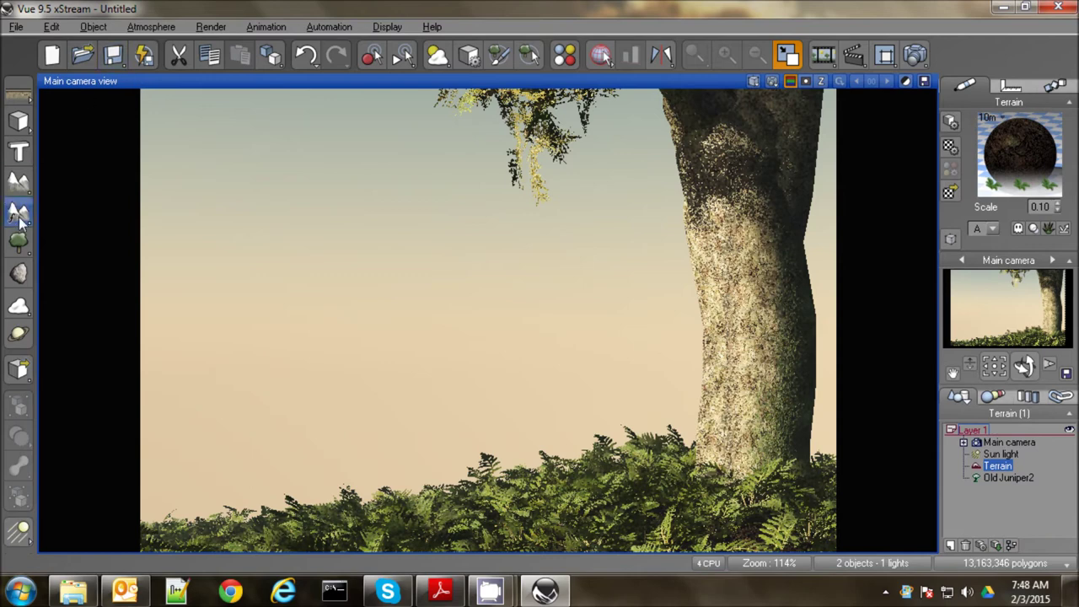
Add Terrain2, then move, enlarge and flatten it into wide background ground behind the juniper.
left_click(18, 184)
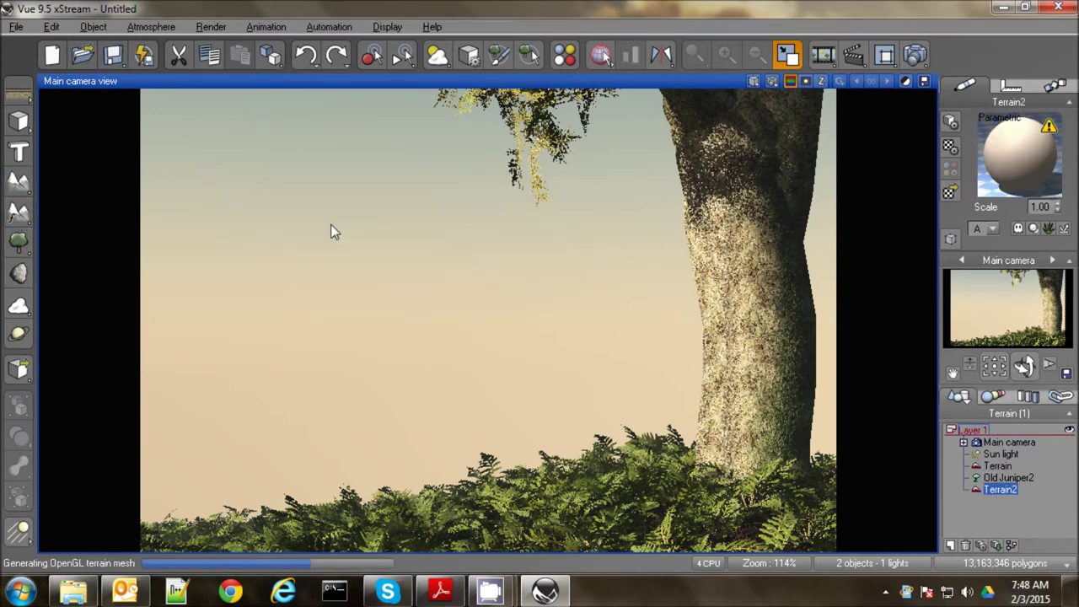
left_click(788, 55)
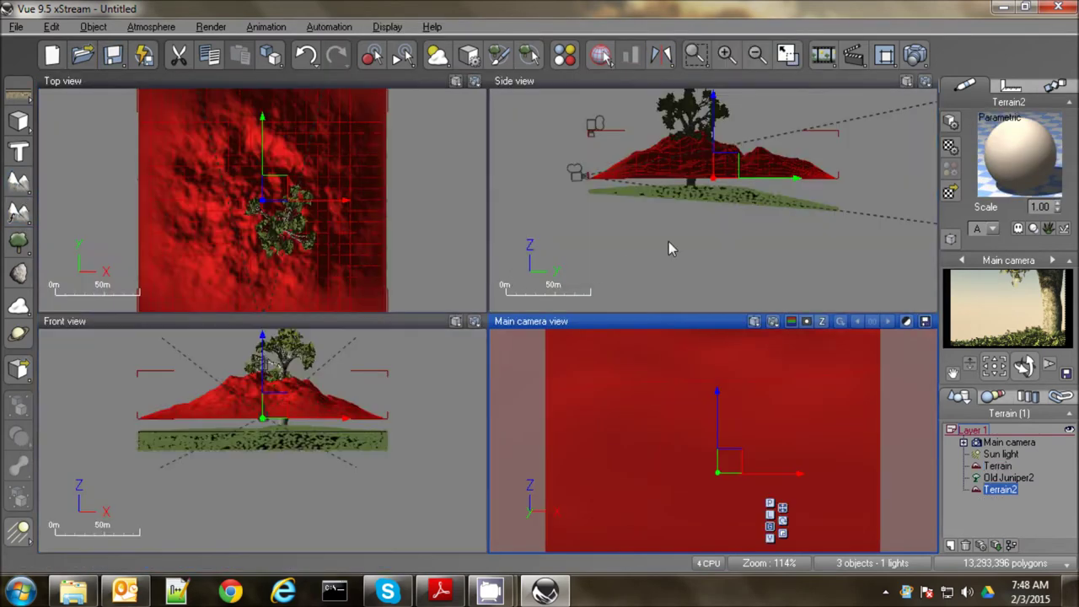
left_click_drag(717, 173, 948, 212)
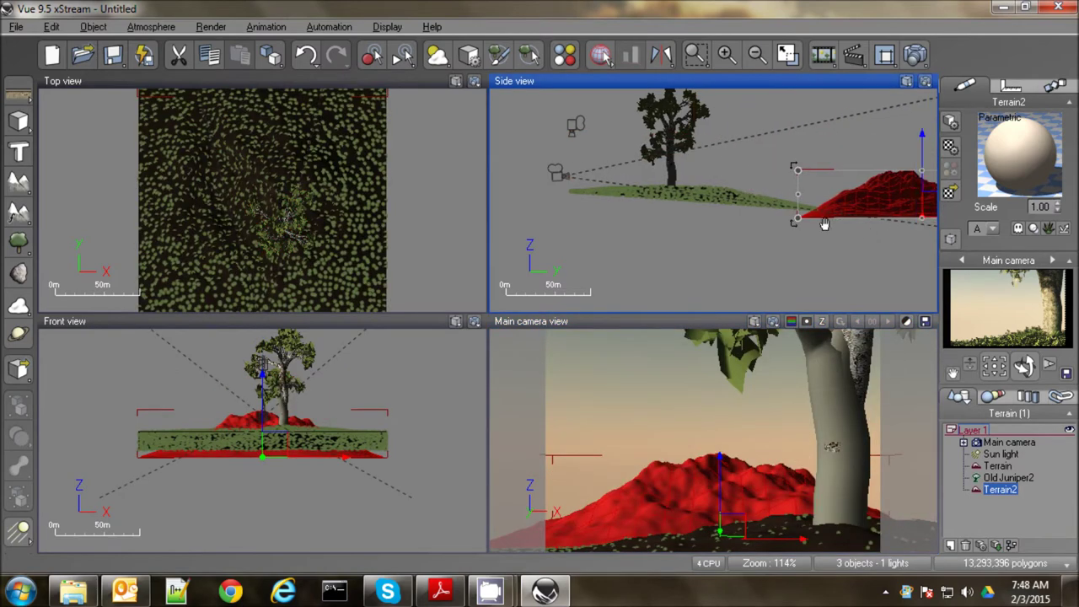
left_click_drag(795, 172, 932, 92)
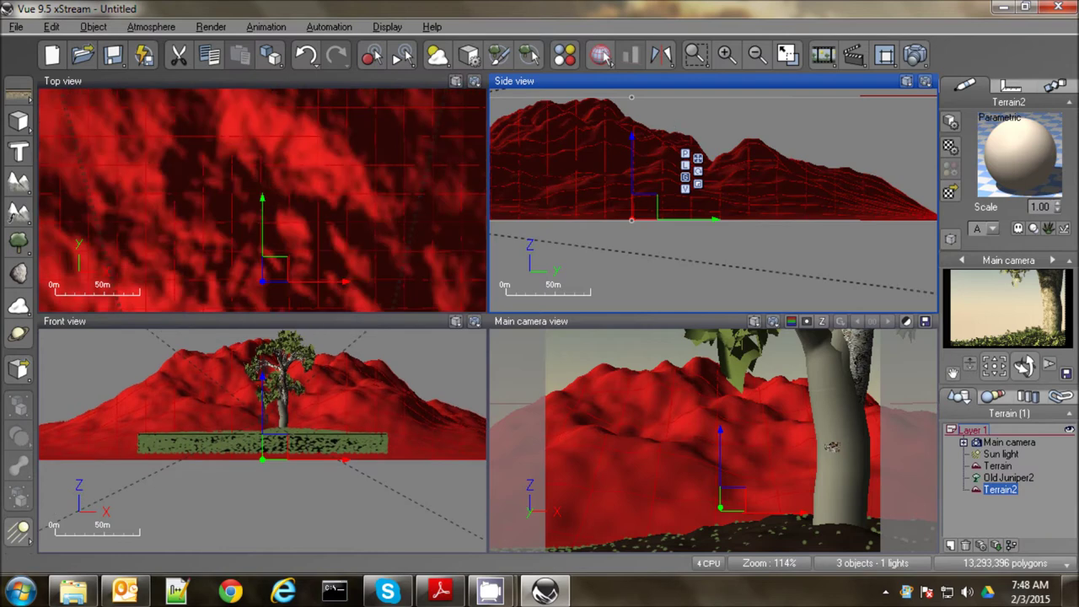
left_click_drag(630, 167, 628, 207)
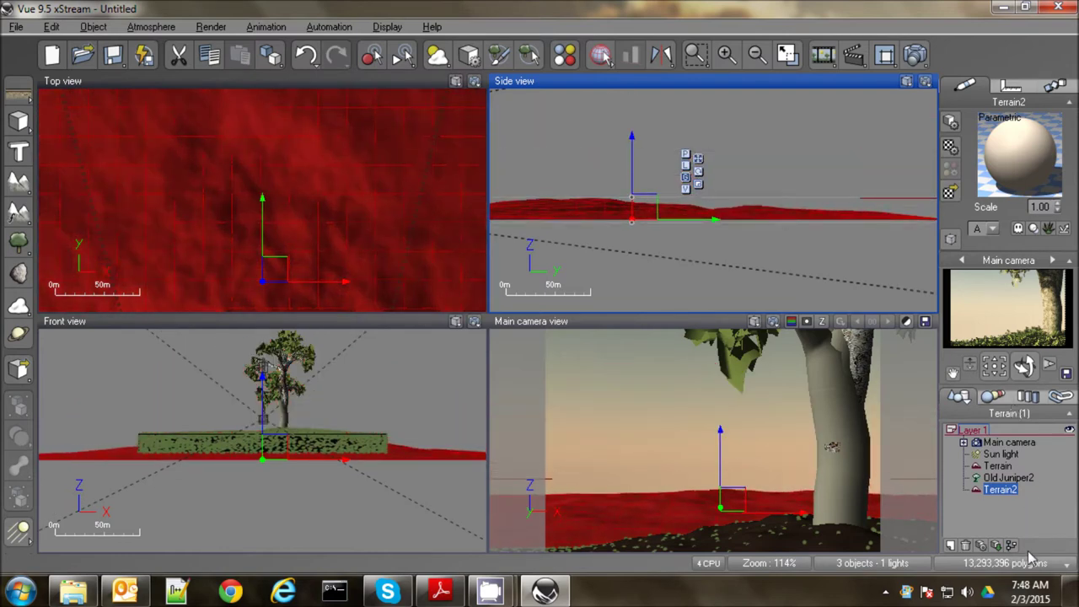
left_click(999, 469)
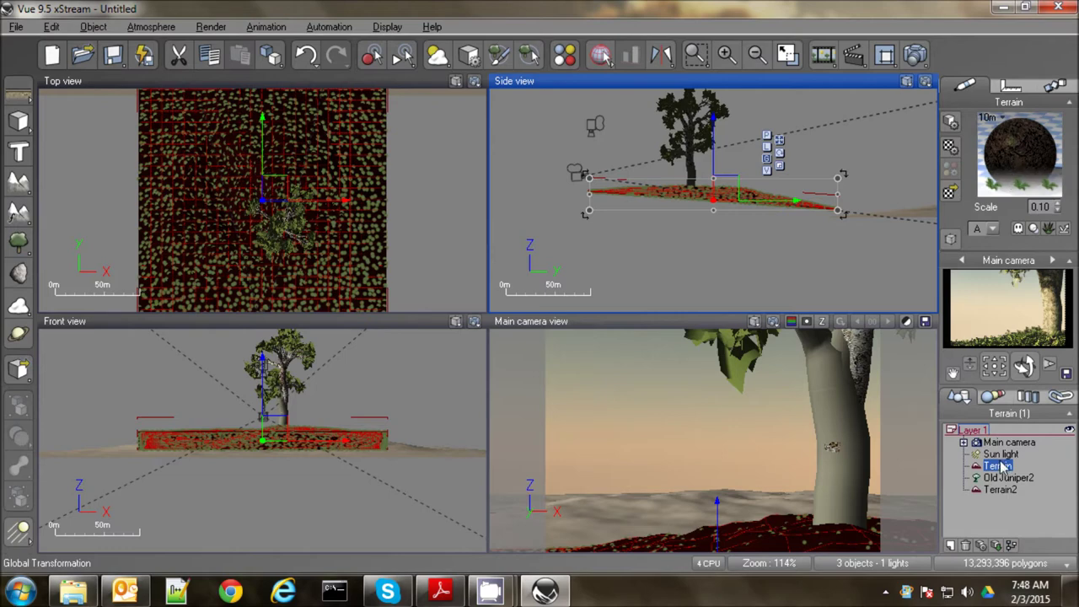
Copy Terrain's grass EcoSystem material, paste it onto Terrain2, and populate it.
right_click(1012, 145)
left_click(978, 183)
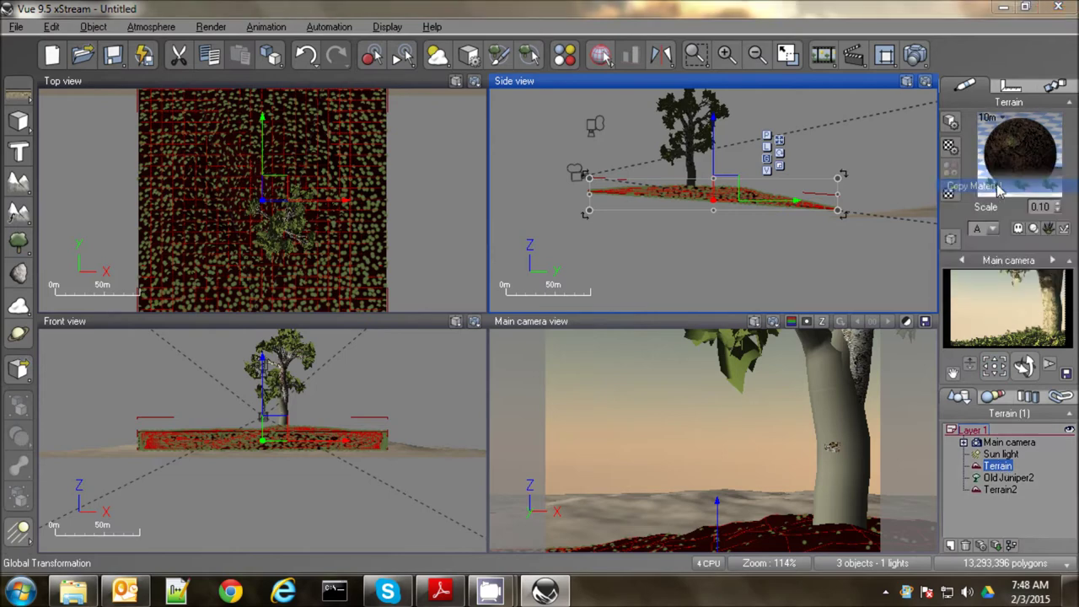
left_click(1000, 489)
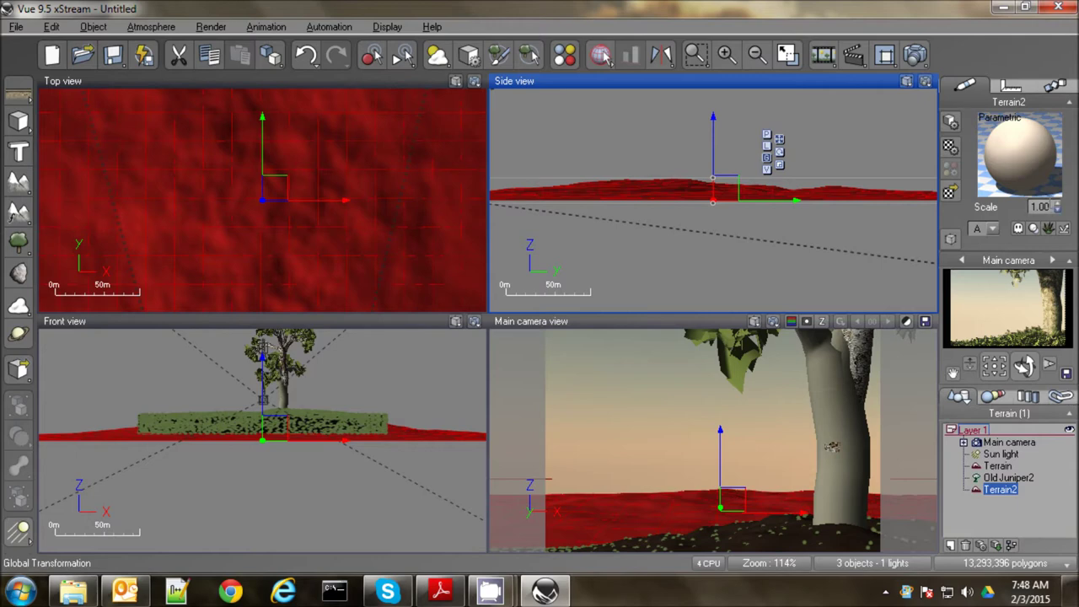
right_click(1018, 162)
left_click(995, 199)
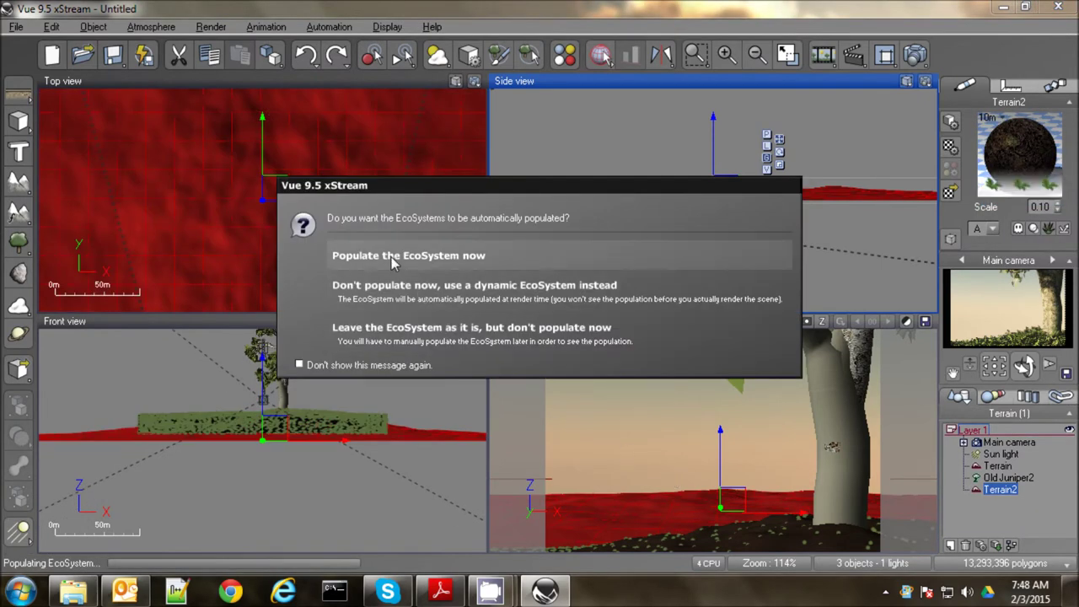
left_click(392, 257)
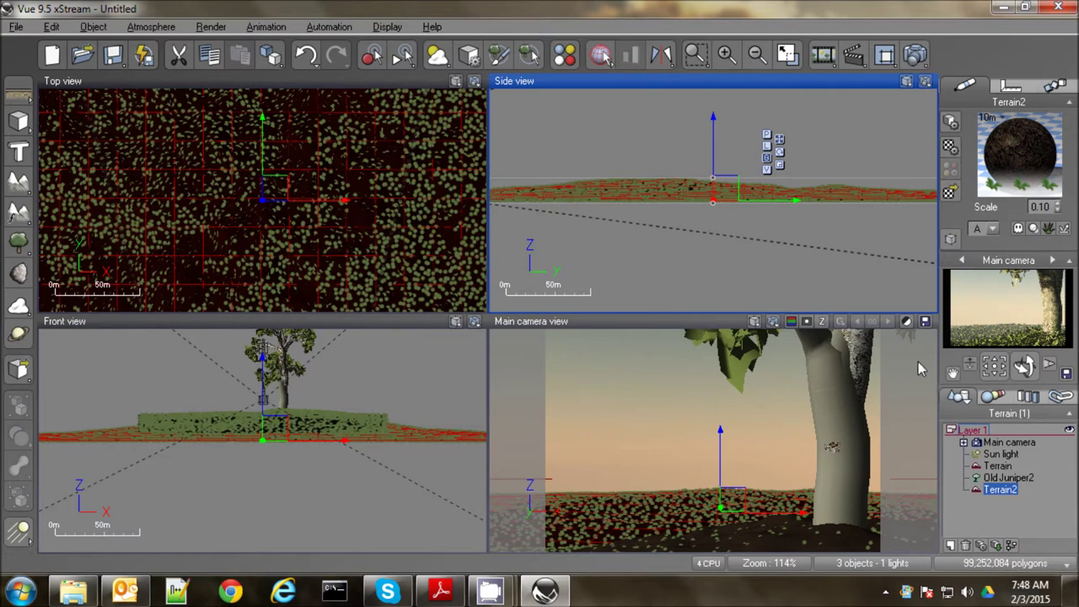
Turn Terrain2's second Dry Clay material layer into an EcoSystem growing Old Juniper trees.
double_click(1017, 166)
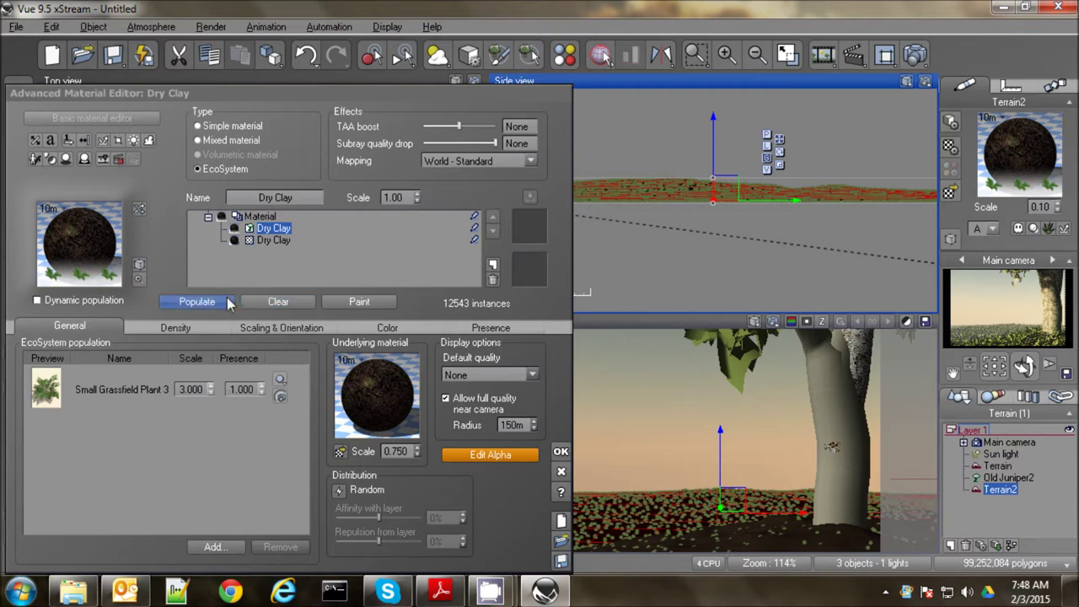
left_click(272, 240)
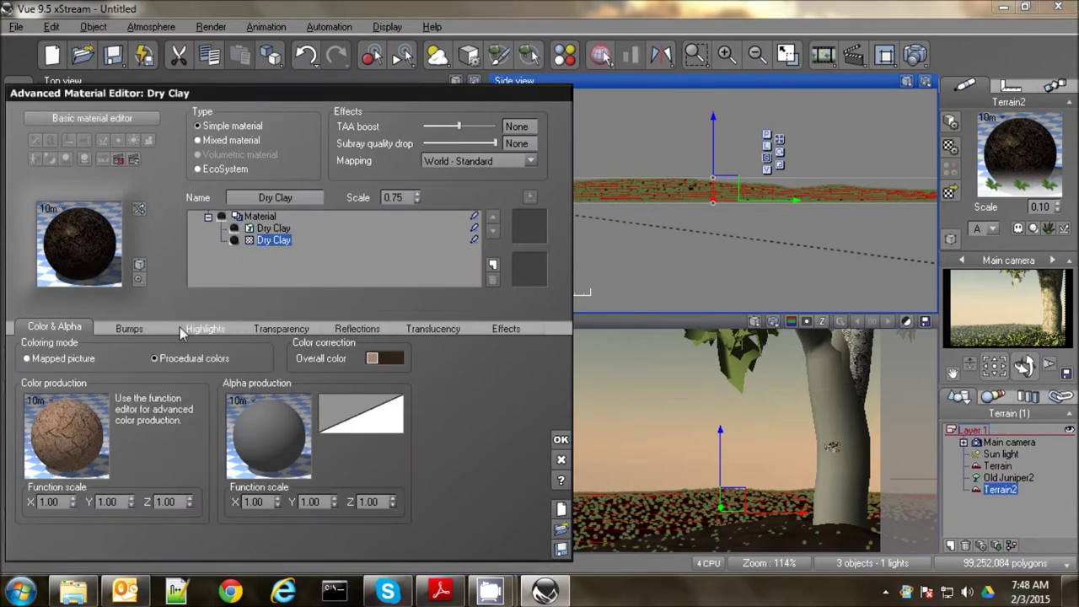
left_click(222, 171)
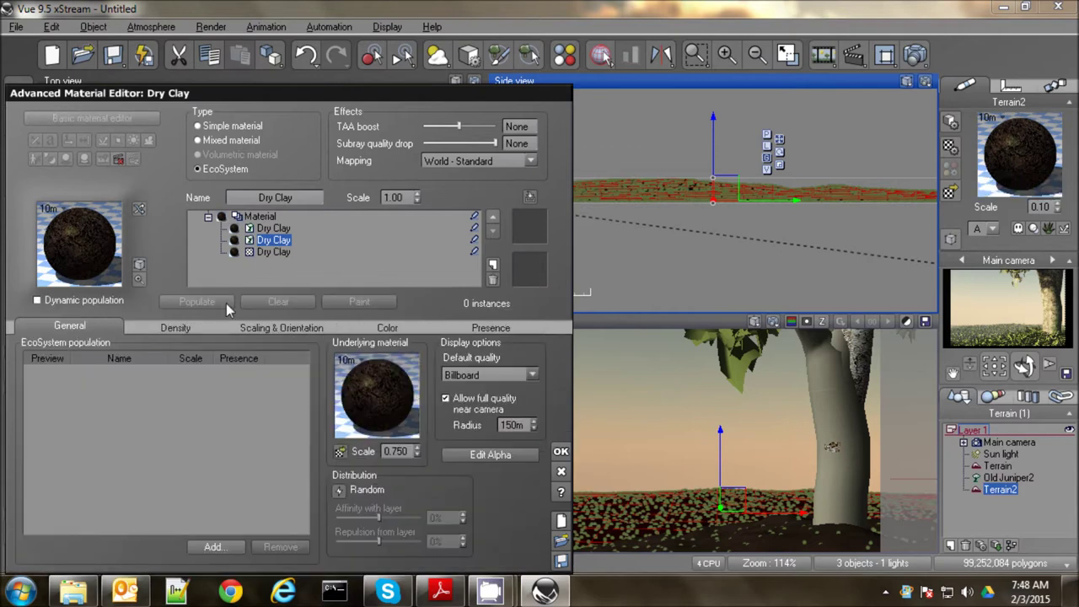
left_click(215, 548)
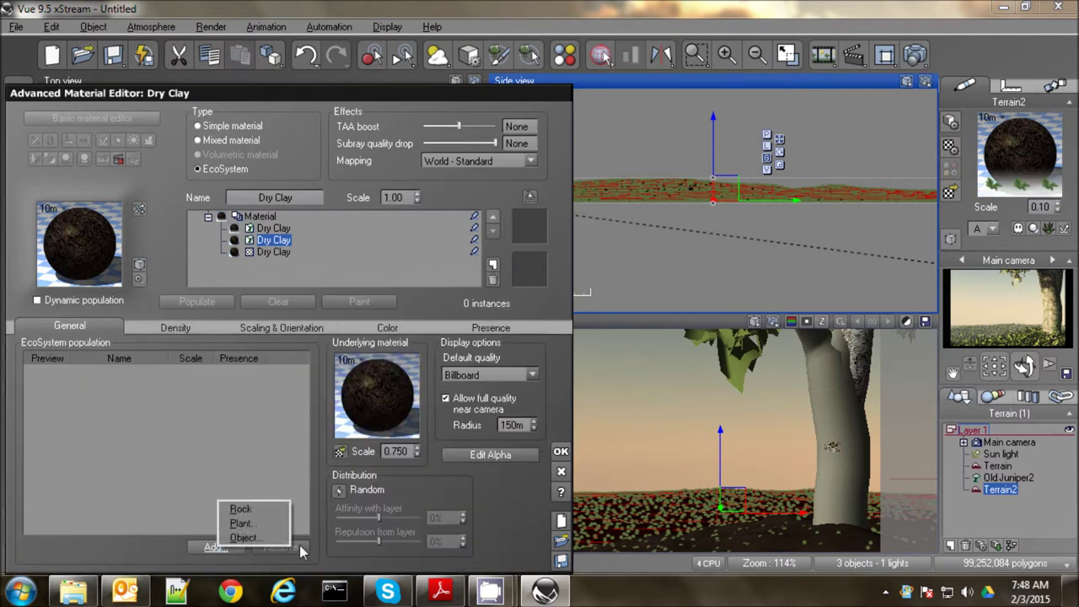
left_click(241, 525)
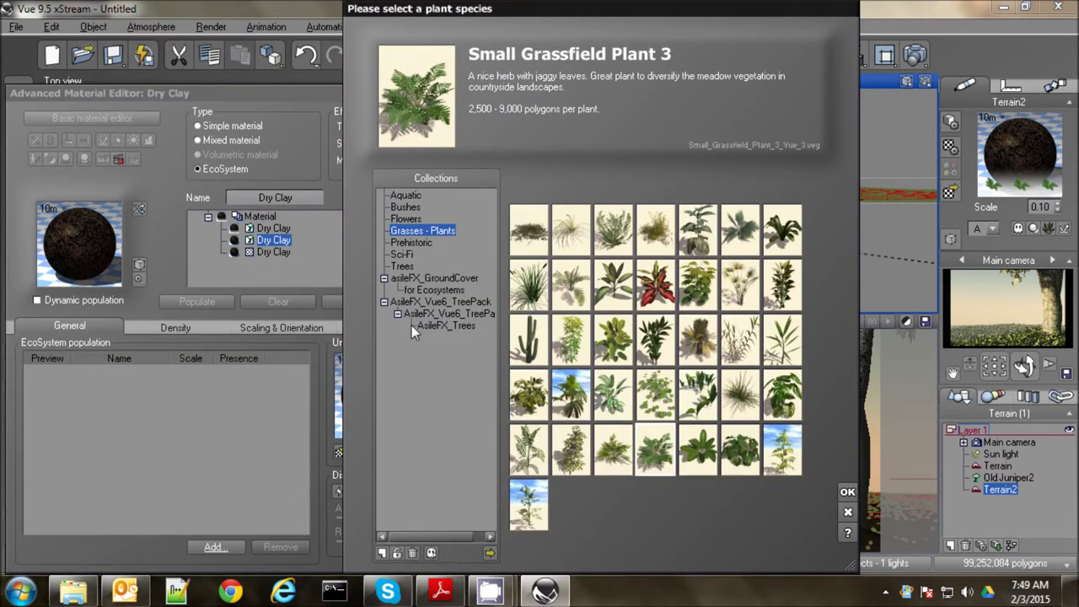
left_click(403, 267)
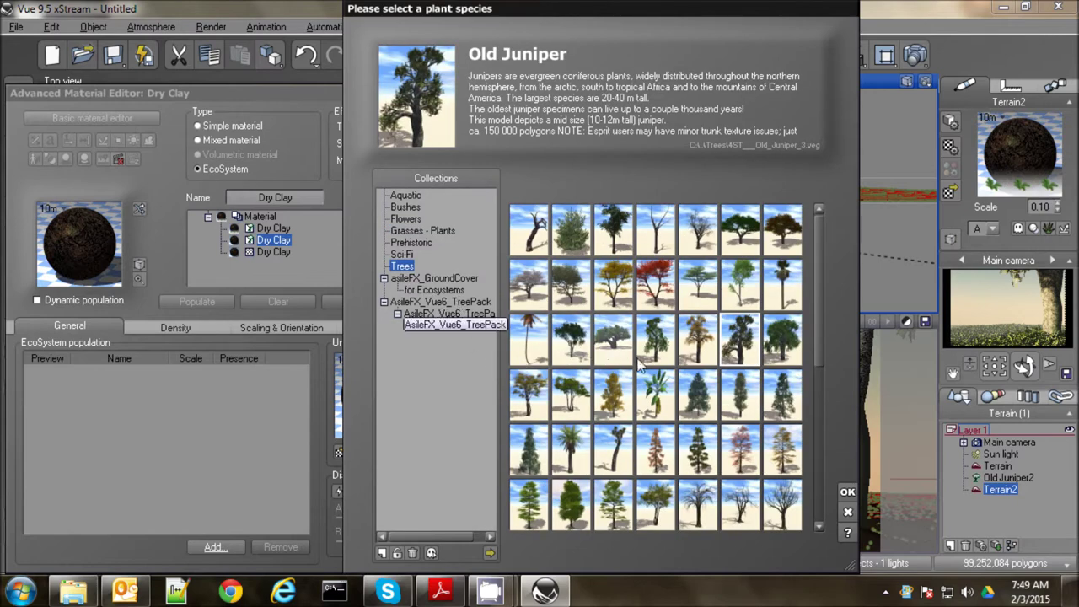
double_click(740, 341)
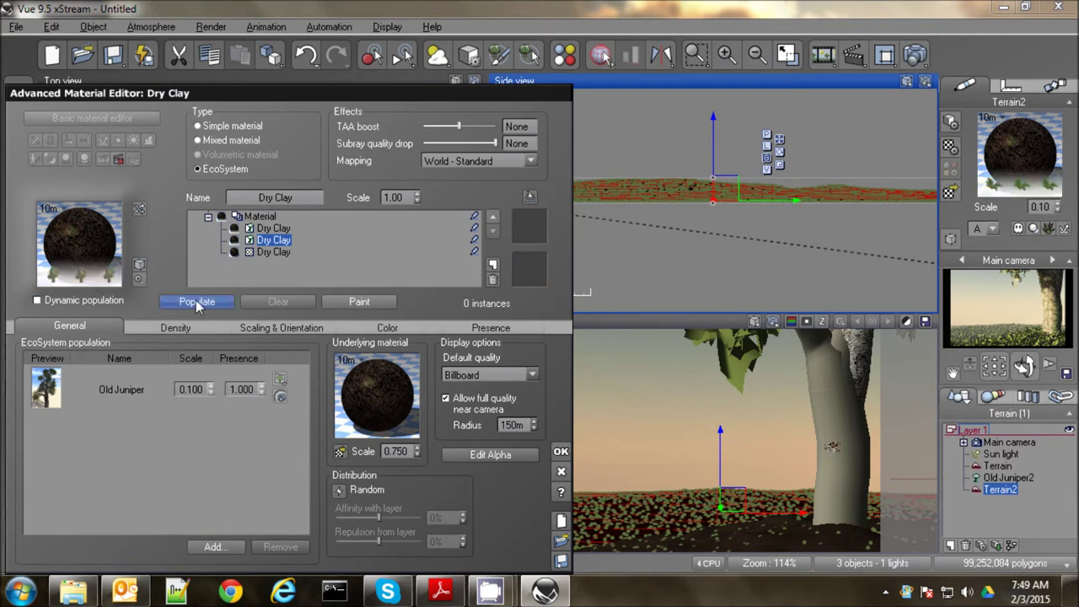
Populate the Old Juniper trees at scale 2, leaving 13 large trees, and close the editor.
left_click(195, 300)
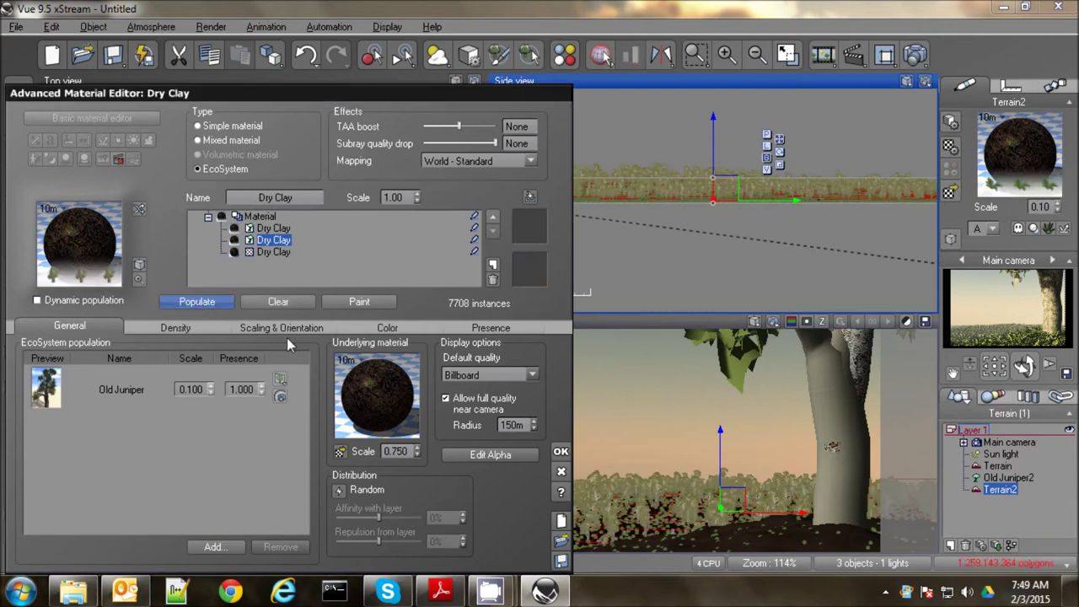
left_click(191, 389)
type("1")
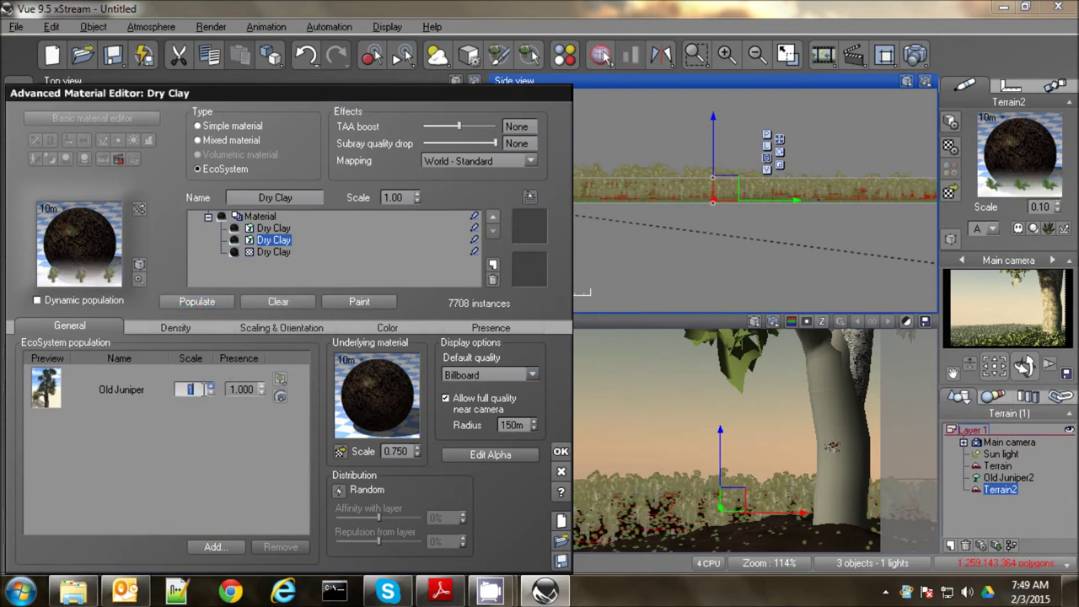
left_click(197, 301)
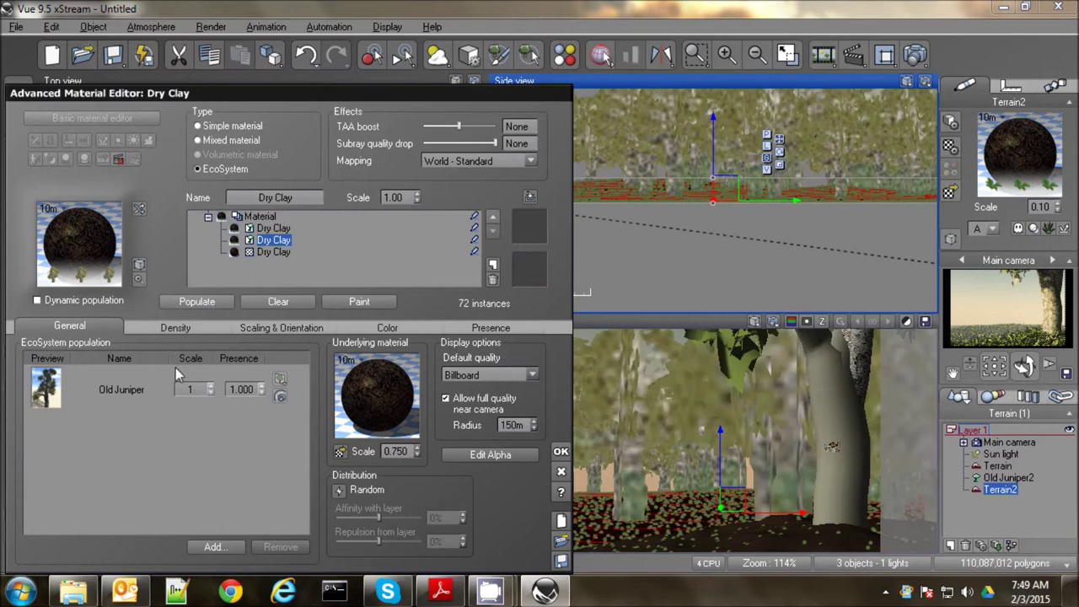
left_click(193, 388)
left_click(197, 301)
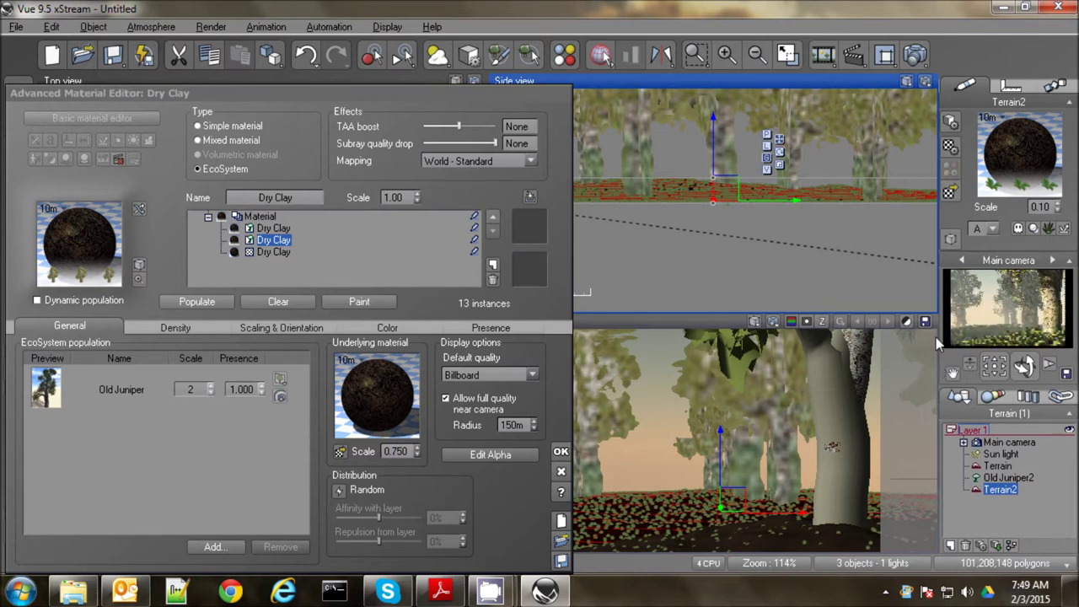
left_click(561, 451)
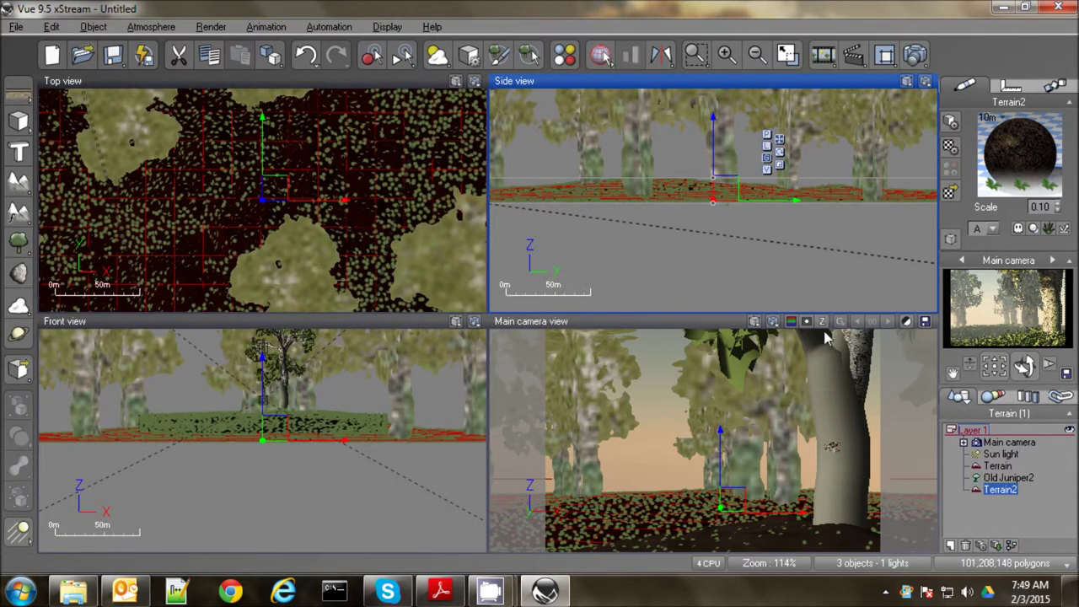
Drag Terrain2 left in the Side view, nudge it right and up in the Top view, then add a cube.
left_click(733, 249)
scroll(732, 252, "down", 5)
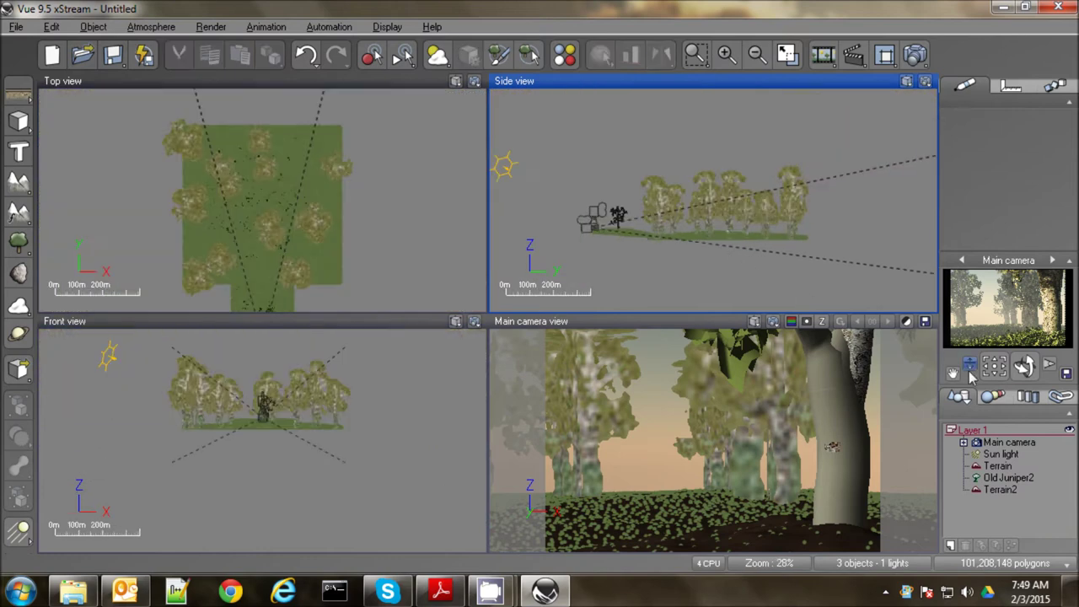
left_click(1001, 466)
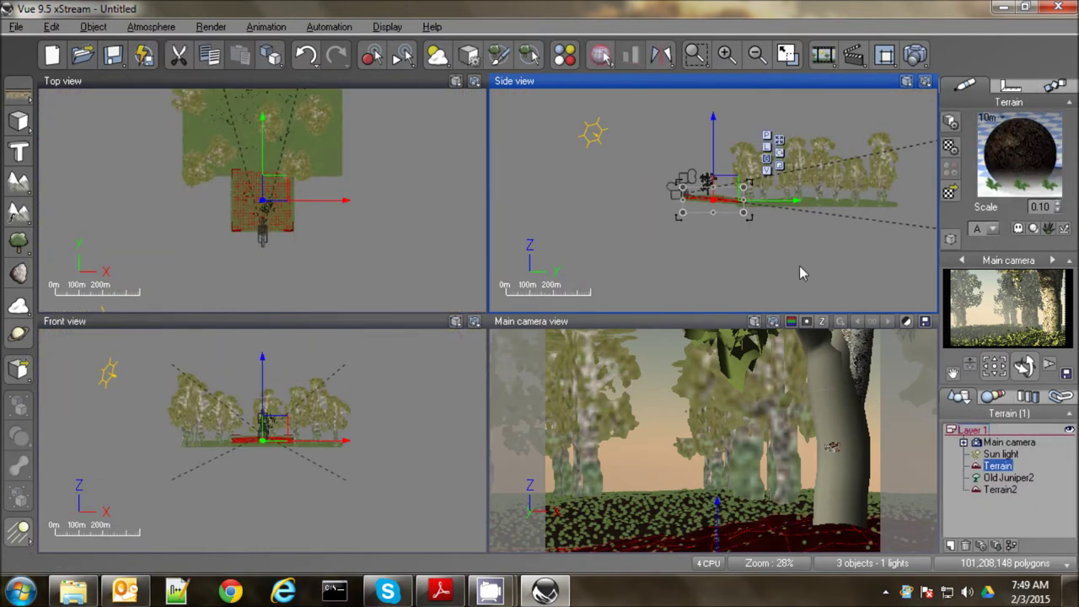
left_click(997, 490)
left_click_drag(733, 200, 699, 205)
left_click(281, 234)
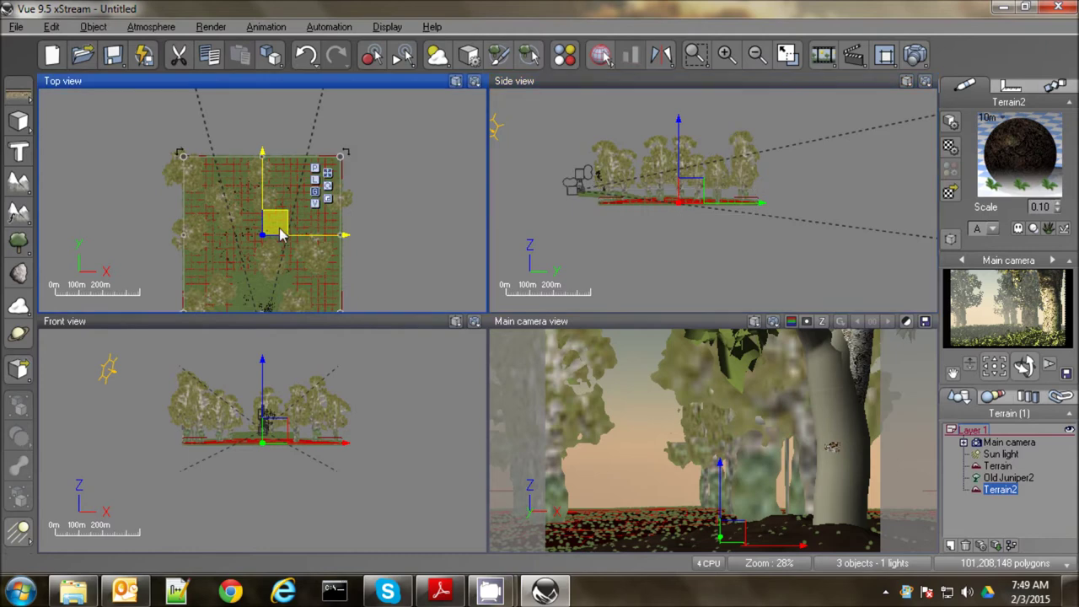
left_click_drag(281, 234, 298, 231)
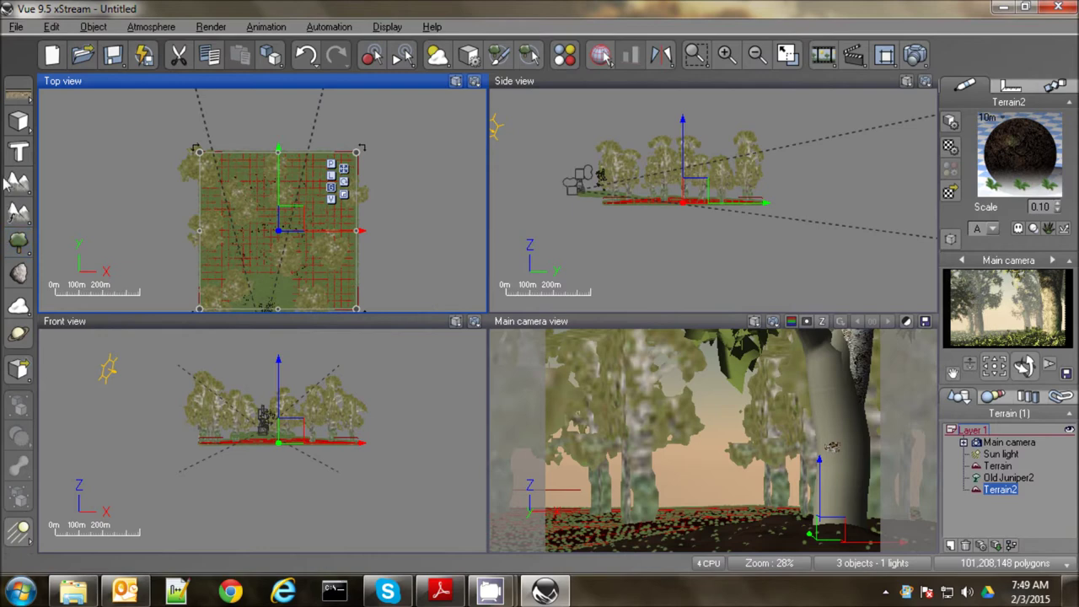
left_click(19, 121)
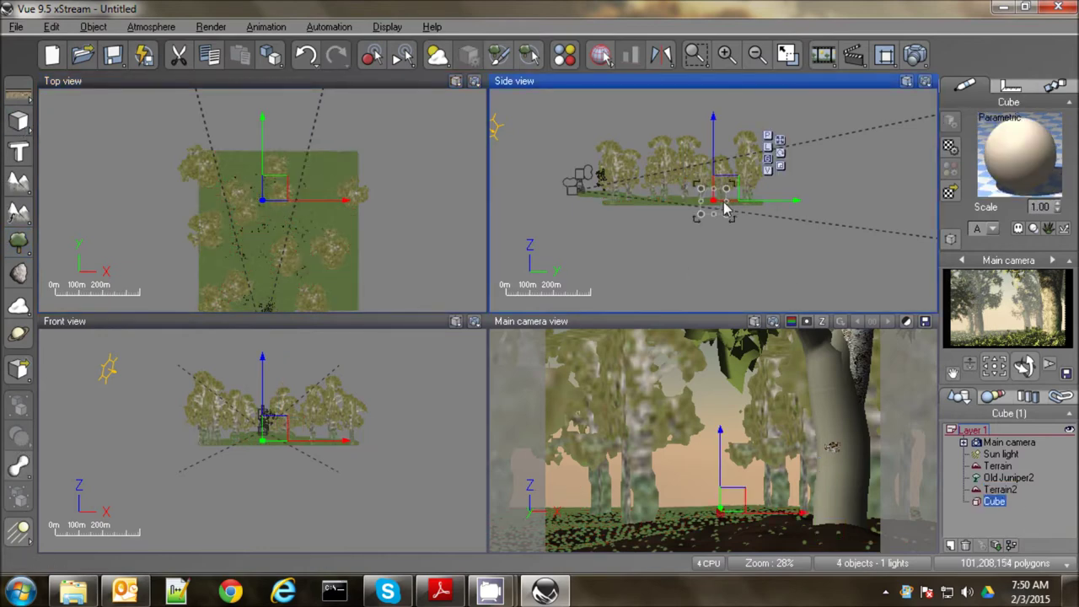
Stretch the cube leftward into a broad slab, shift it right and up, and lower it slightly.
left_click_drag(712, 200, 870, 200)
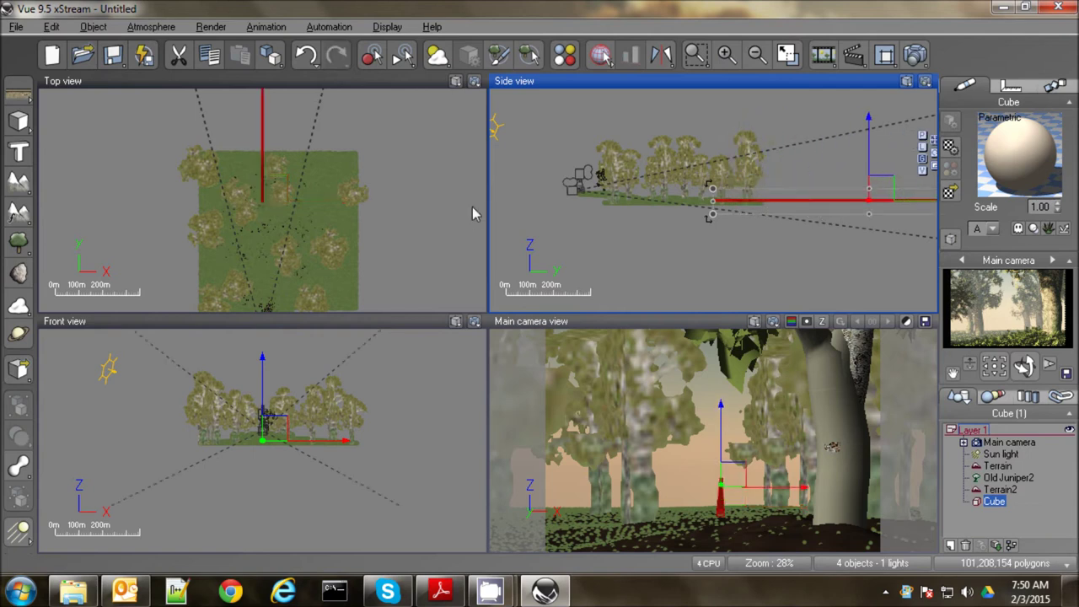
left_click(403, 310)
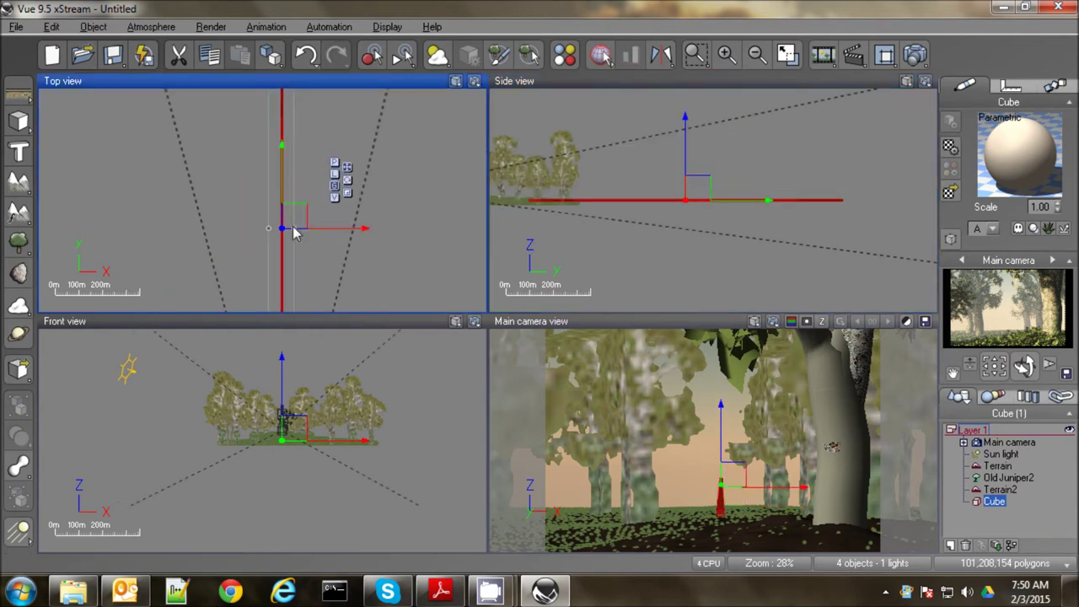
left_click_drag(431, 227, 430, 228)
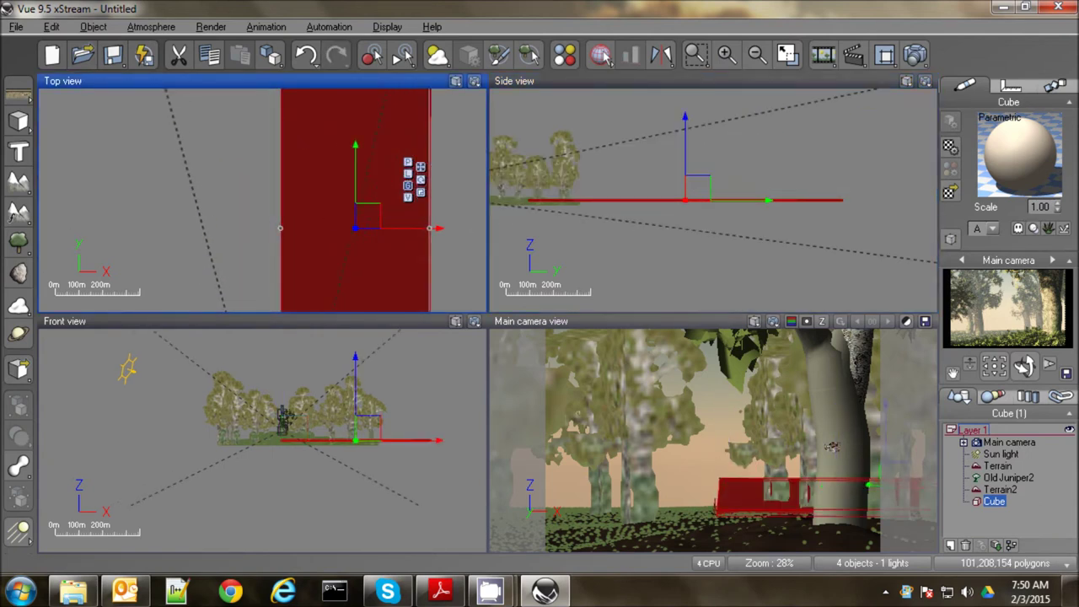
left_click_drag(282, 229, 103, 227)
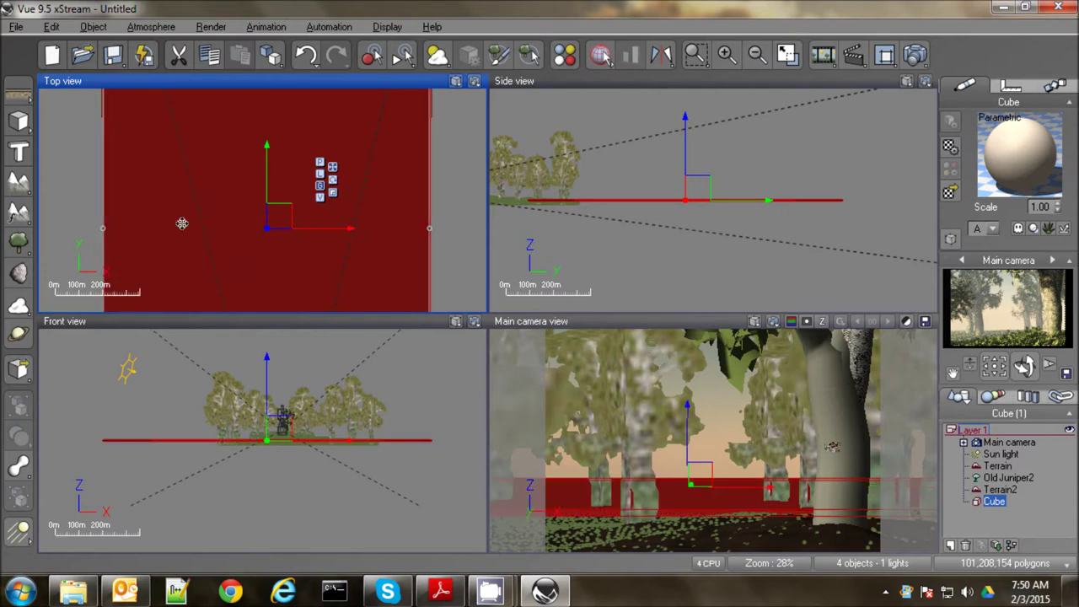
left_click_drag(292, 222, 331, 210)
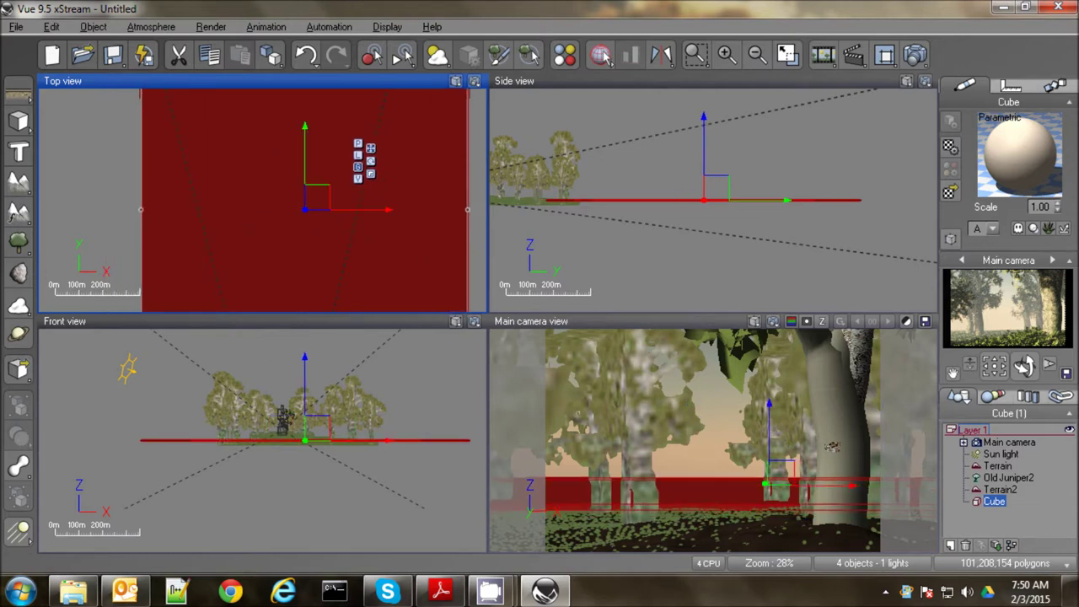
left_click(734, 197)
left_click_drag(733, 197, 731, 220)
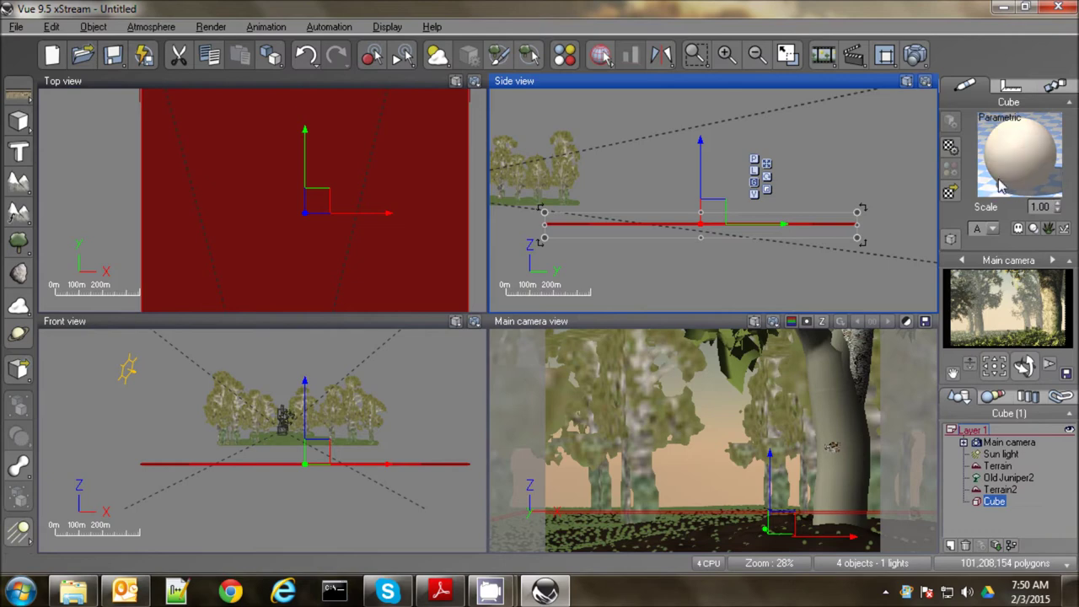
left_click(952, 193)
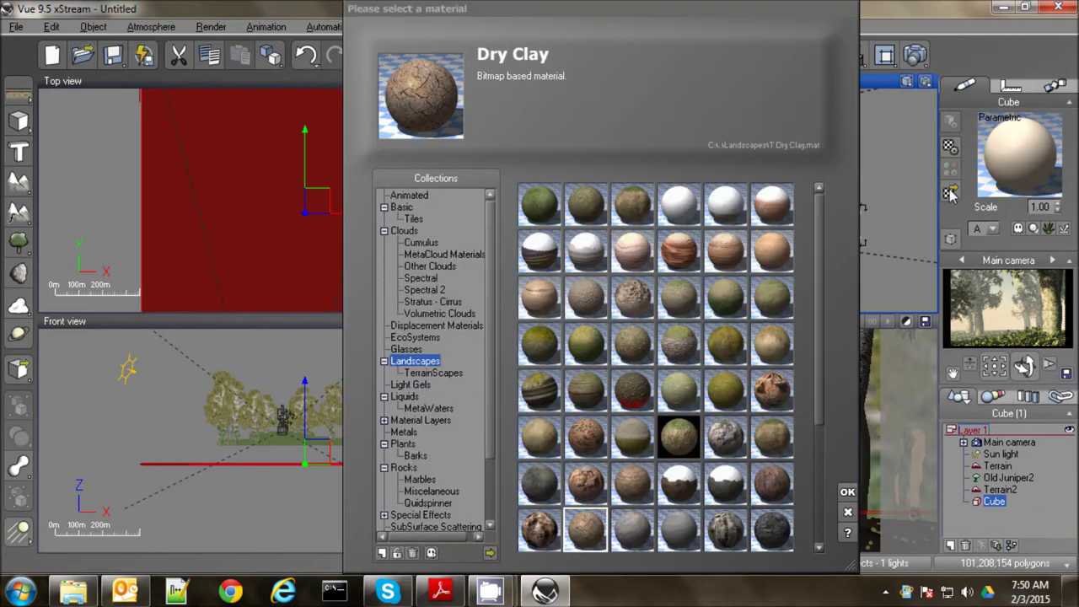
Make the cube's material an EcoSystem with Old Juniper as its plant species.
left_click(848, 513)
double_click(1020, 155)
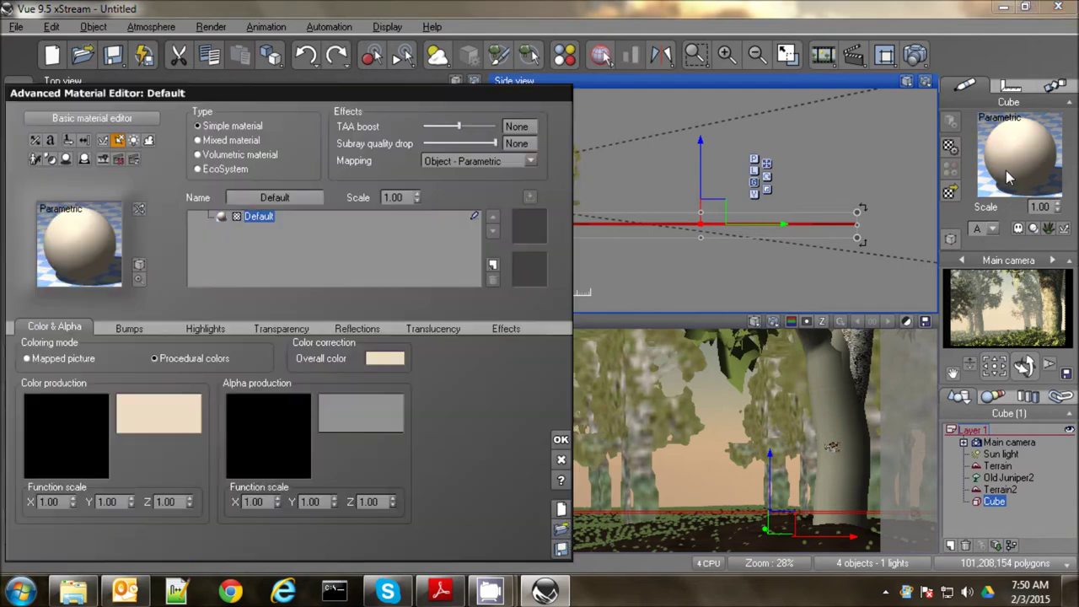
left_click(215, 171)
left_click(215, 546)
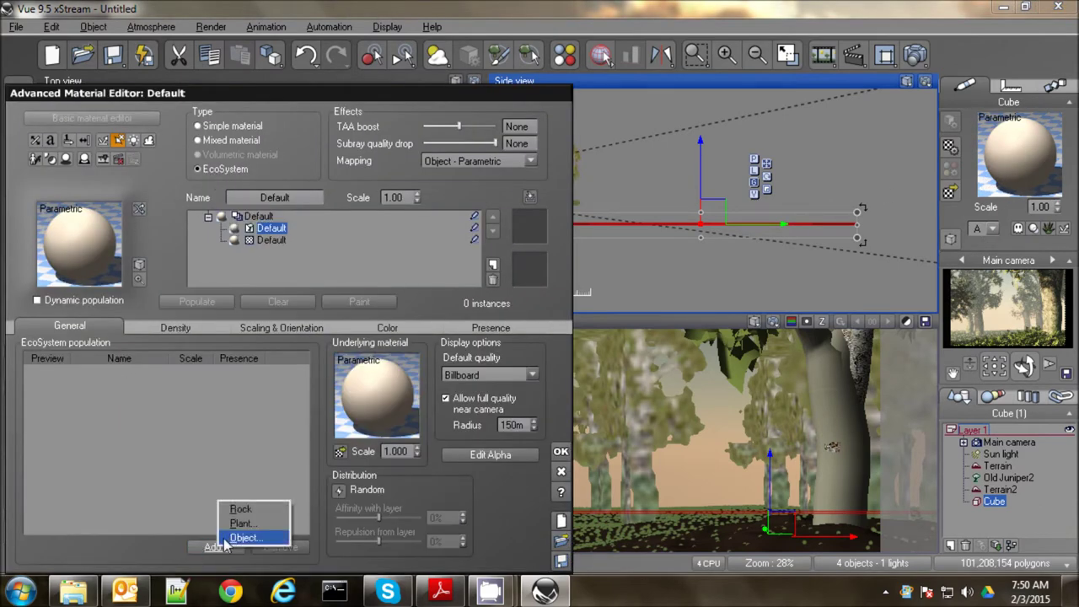
left_click(243, 523)
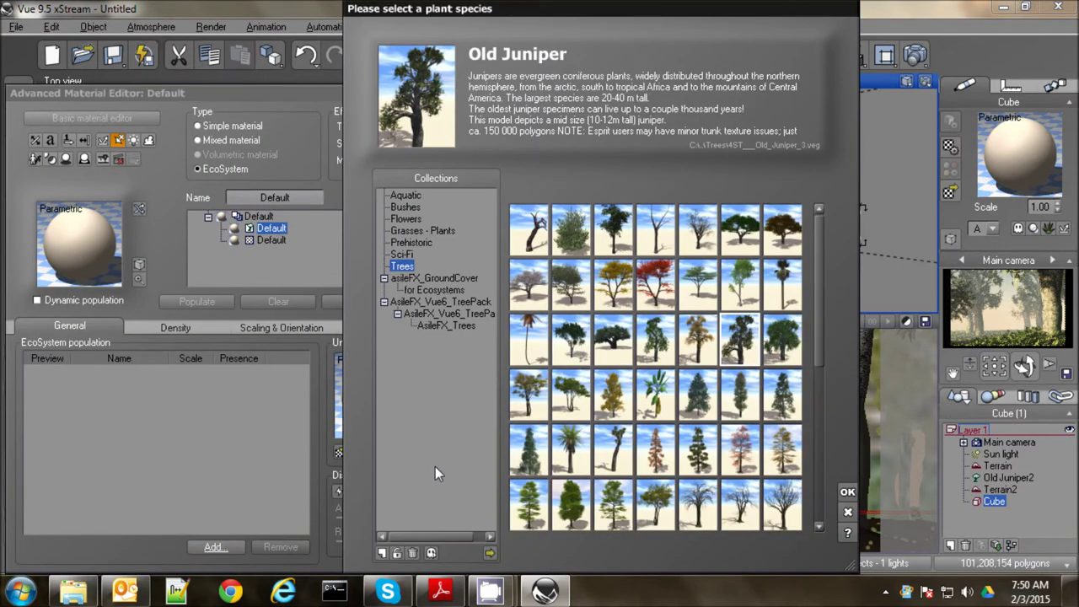
left_click(848, 493)
Populate the junipers at scale 3 and 71% density, then close the material editor.
double_click(191, 389)
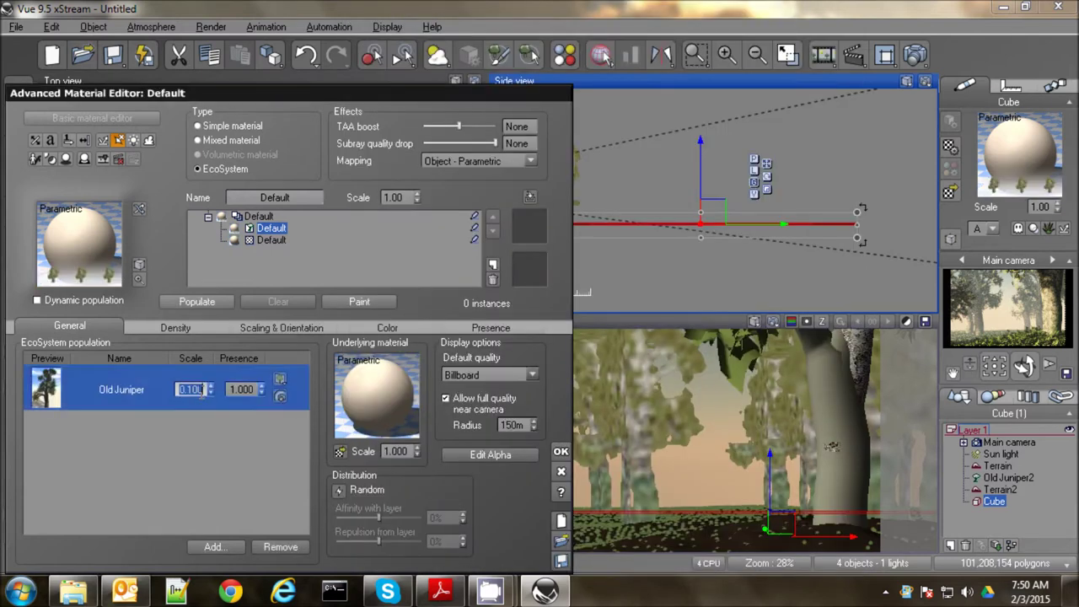
type("3")
left_click(175, 306)
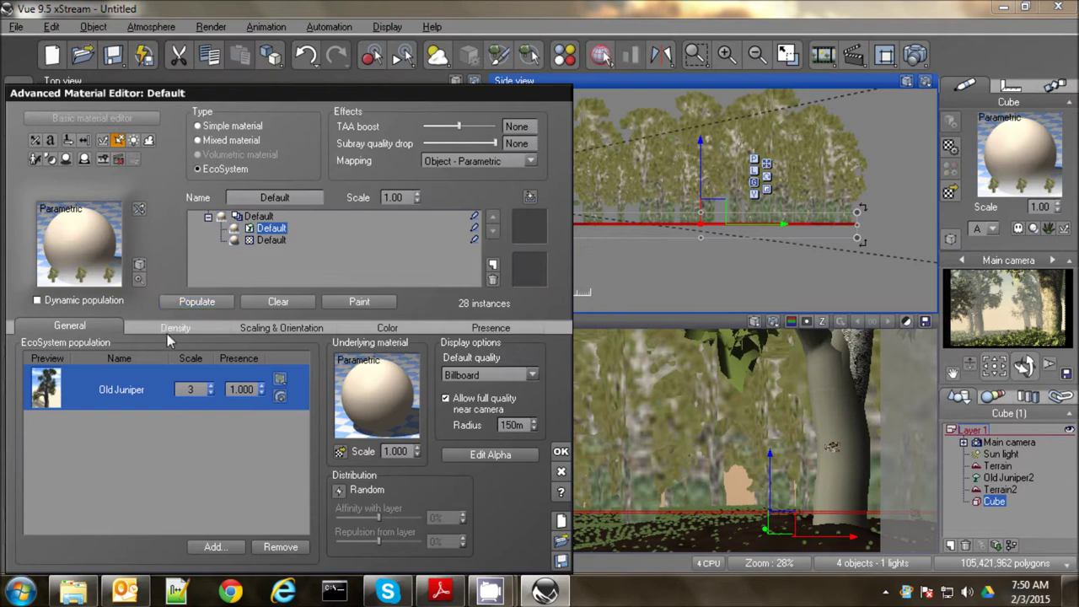
left_click(167, 328)
left_click_drag(141, 362, 145, 362)
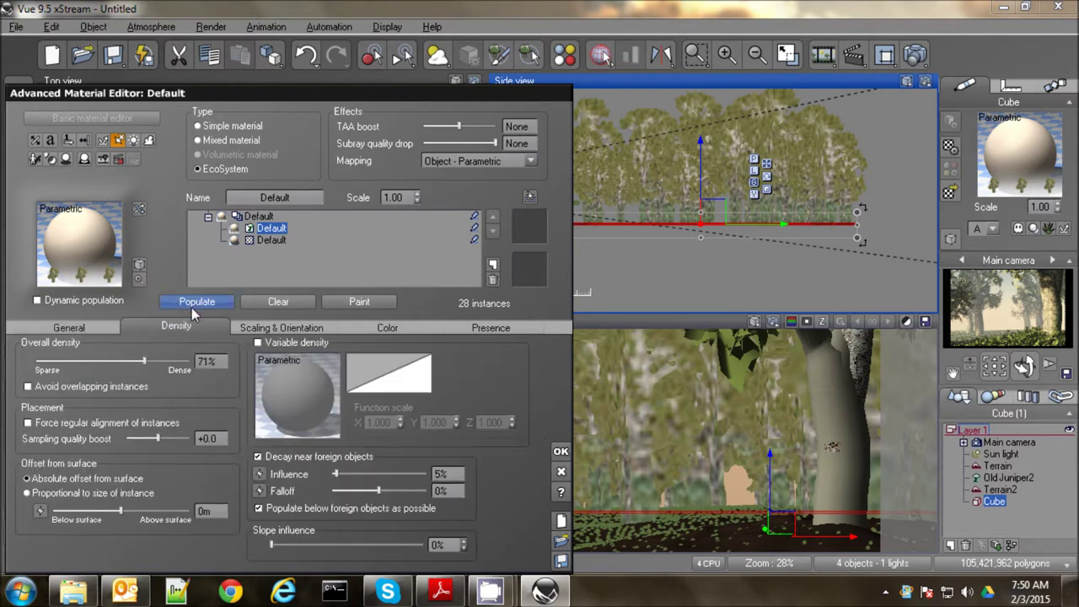
left_click(198, 302)
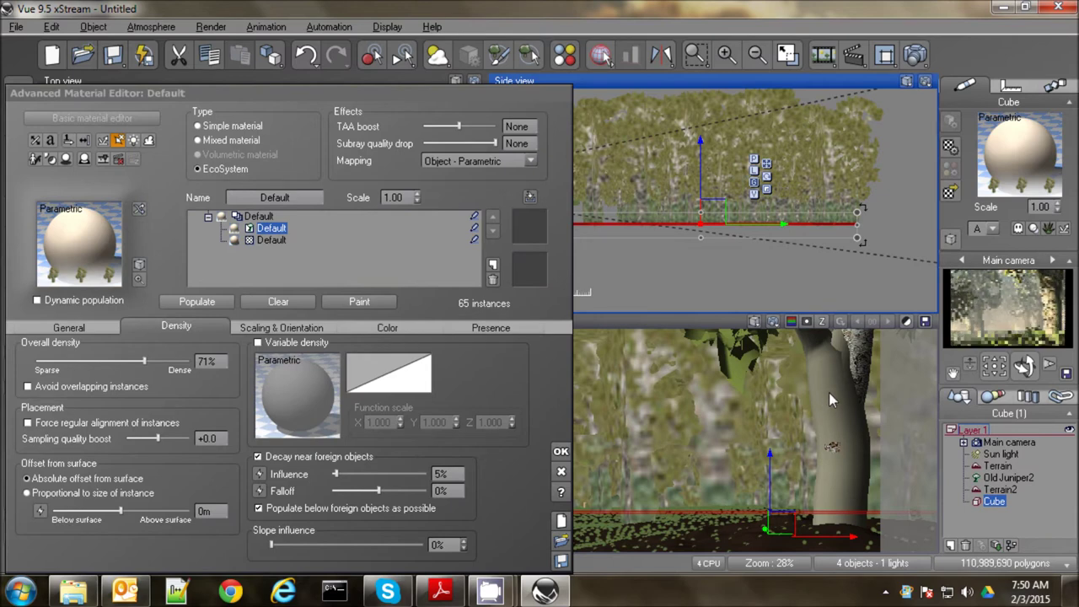
left_click(561, 451)
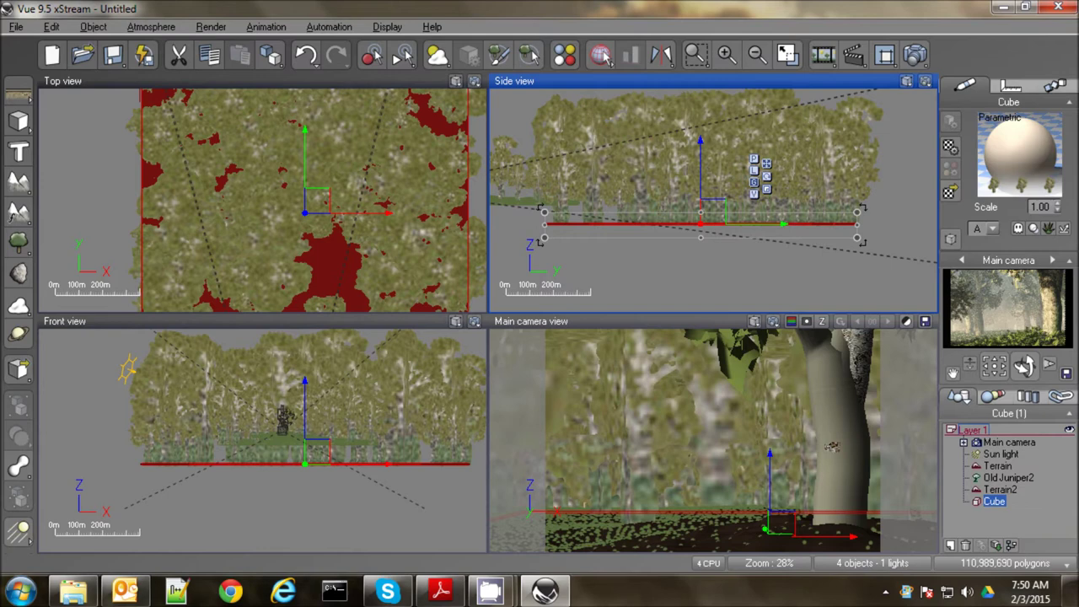
Set Aerial perspective in the Sky, Fog and Haze tab to 2.00, then settle on 3.00 and apply.
left_click(440, 57)
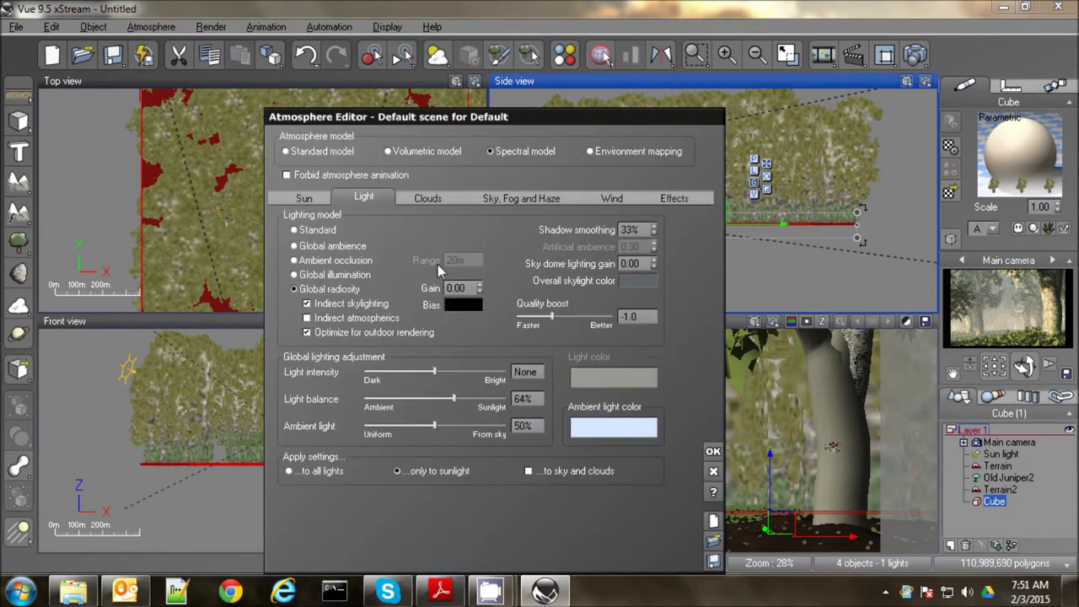
left_click(532, 199)
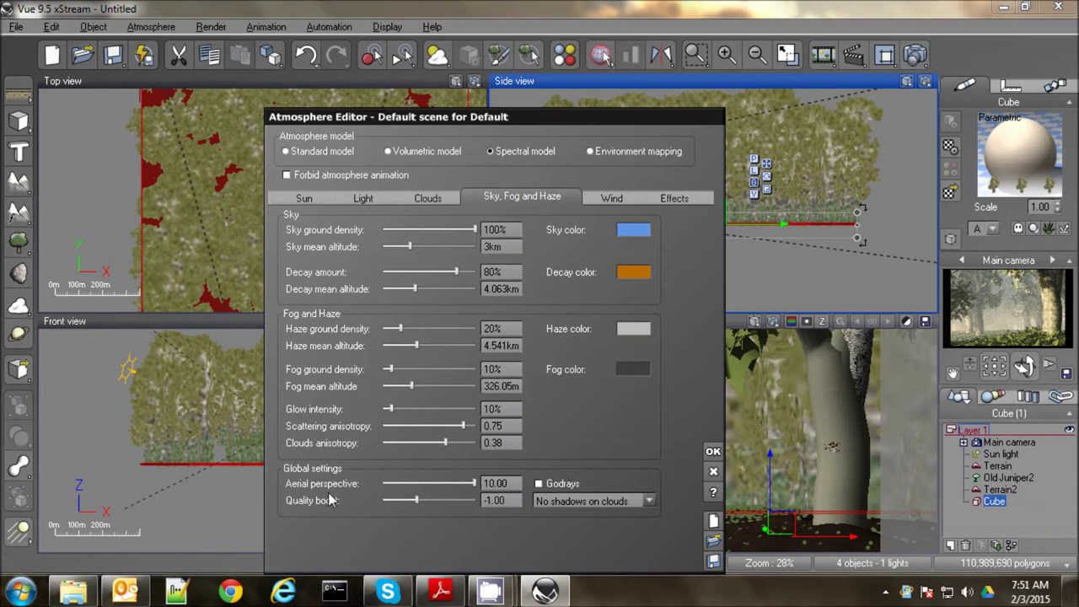
left_click(500, 484)
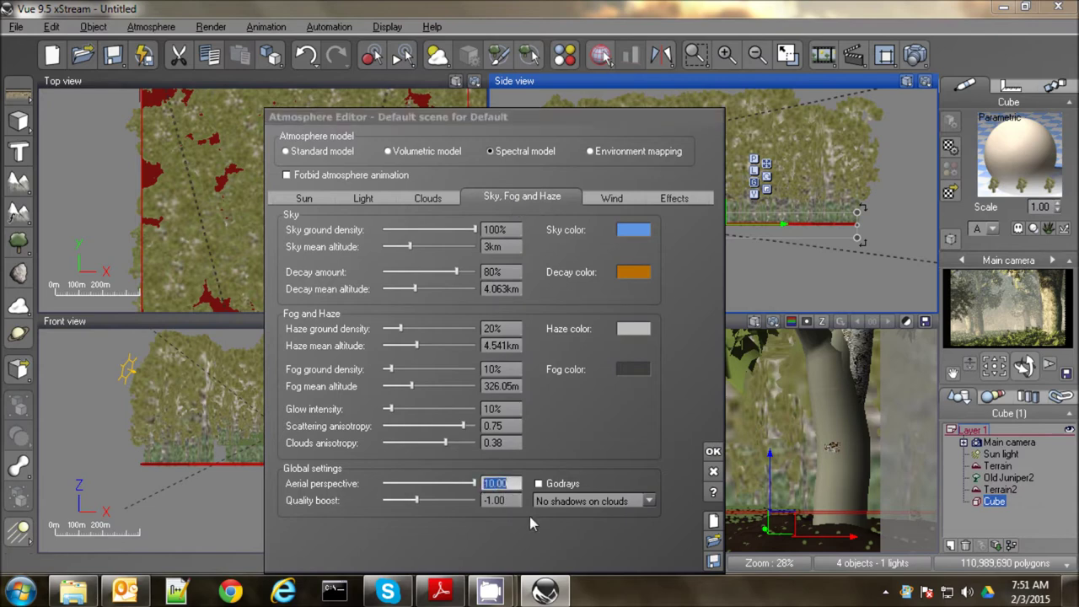
type("2")
key("Return")
left_click(966, 393)
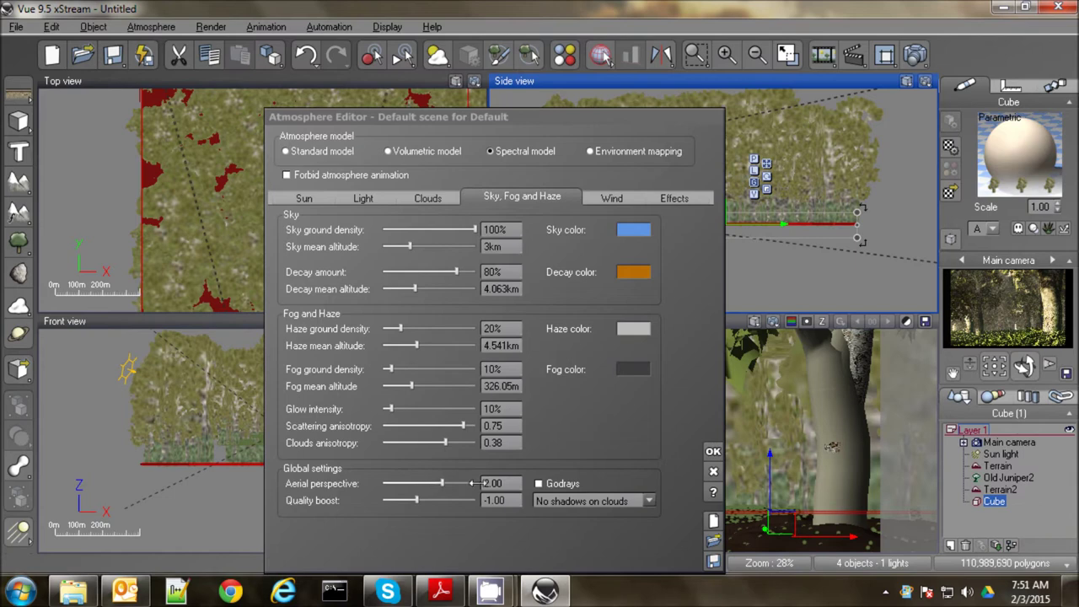
left_click(498, 483)
type("3")
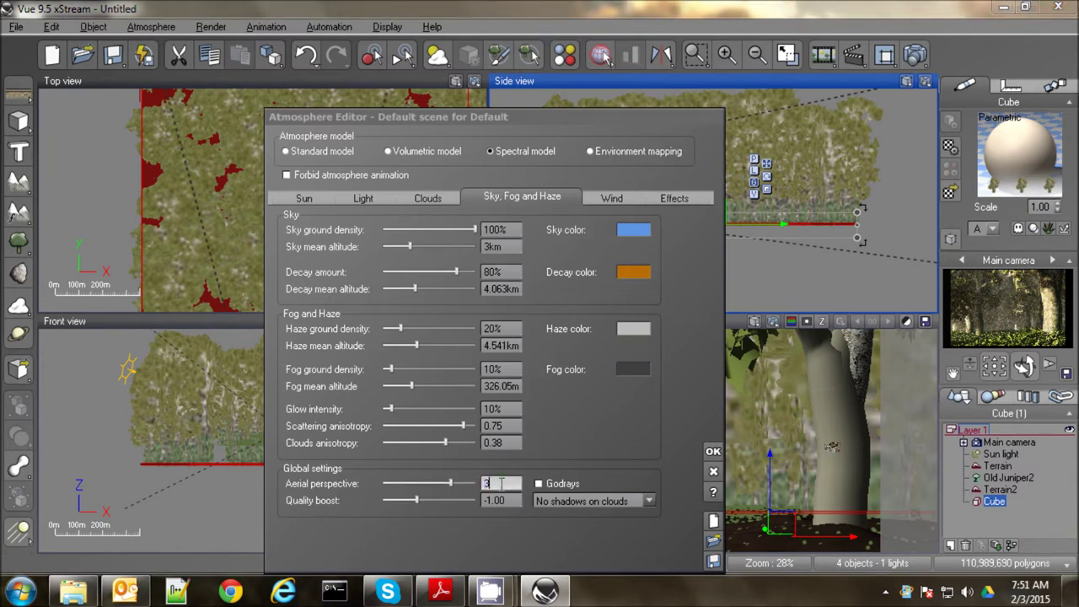
key("Return")
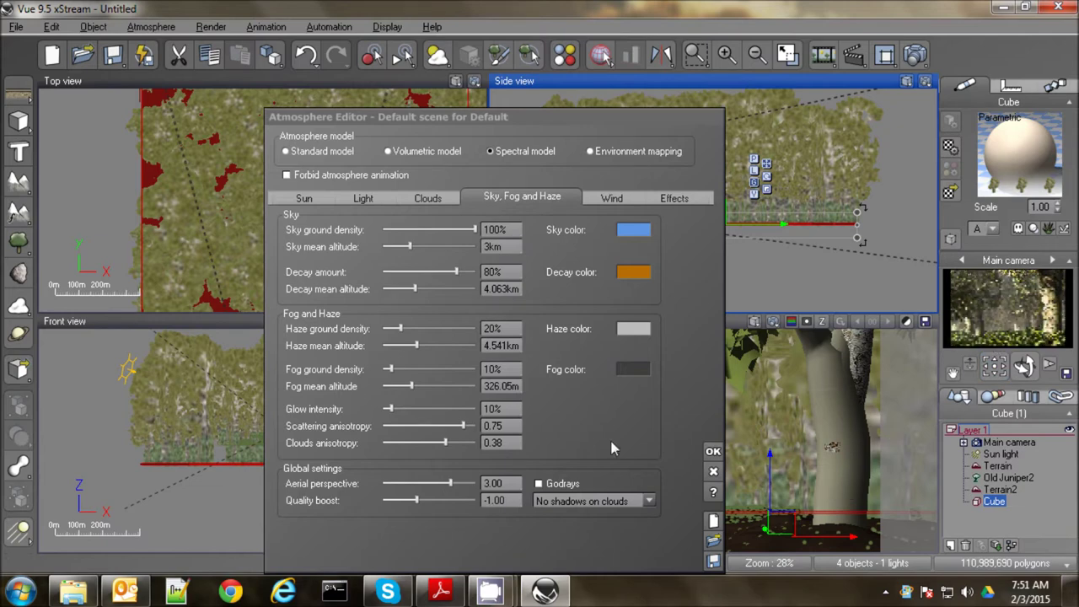
left_click(711, 451)
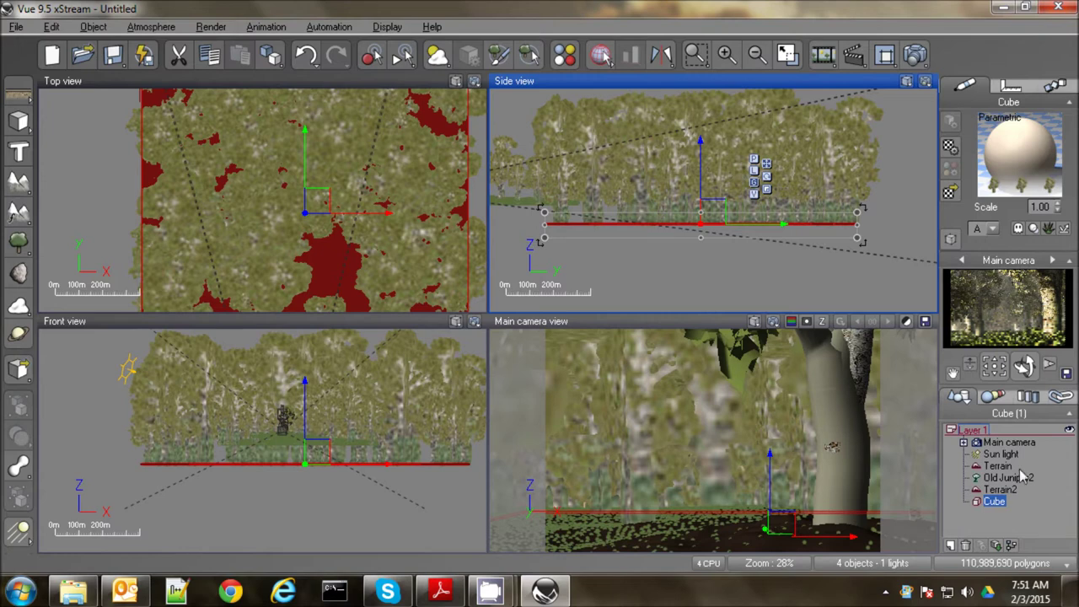
Enlarge the cube in the Top view by dragging its top, right and left edges outward.
left_click(319, 185)
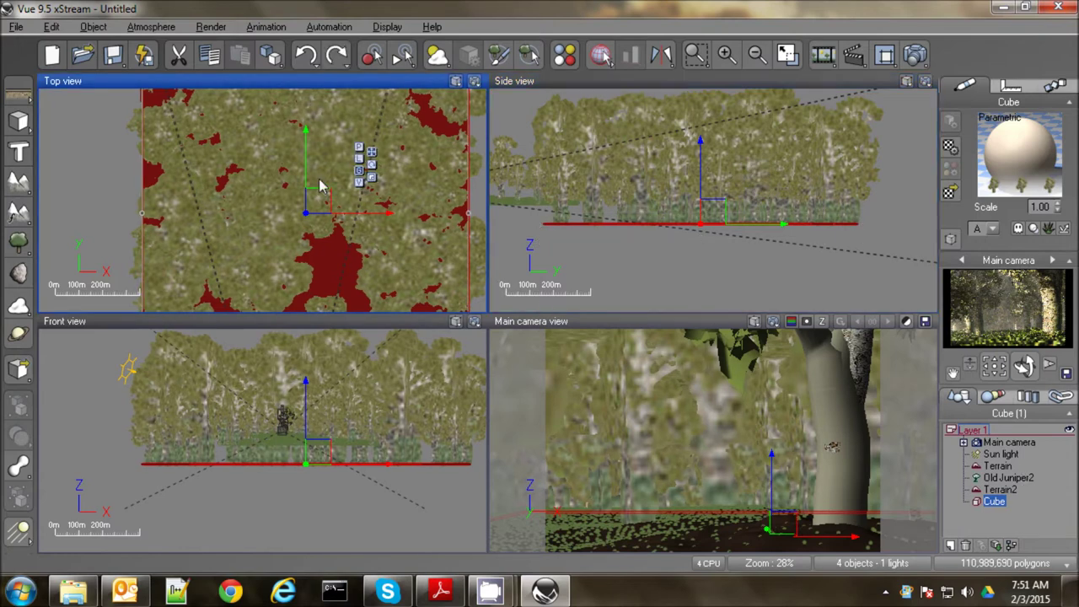
scroll(319, 186, "down", 5)
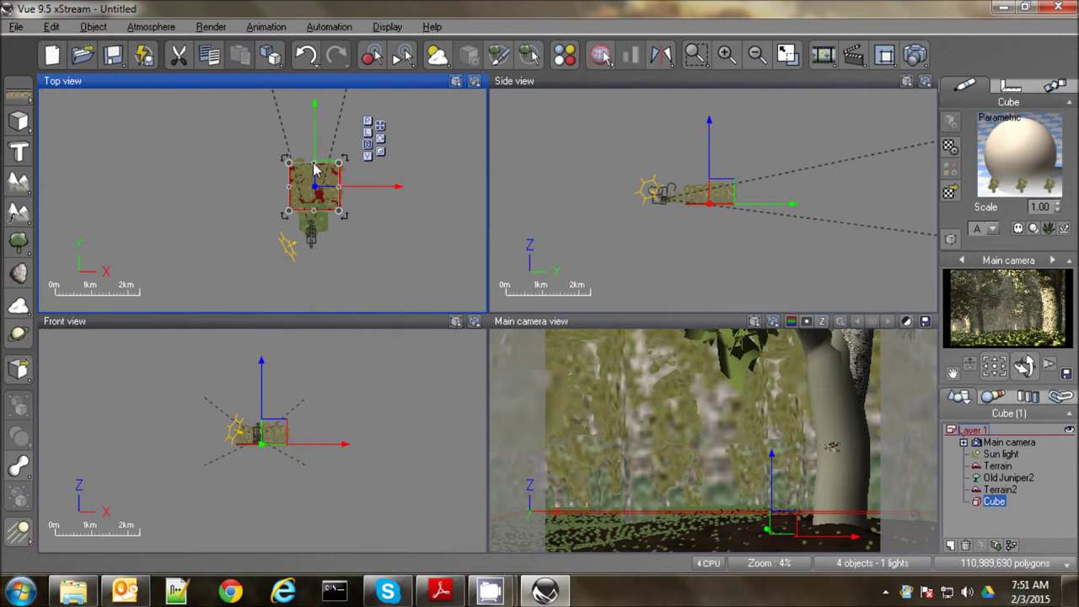
left_click_drag(315, 169, 313, 103)
left_click_drag(339, 159, 354, 157)
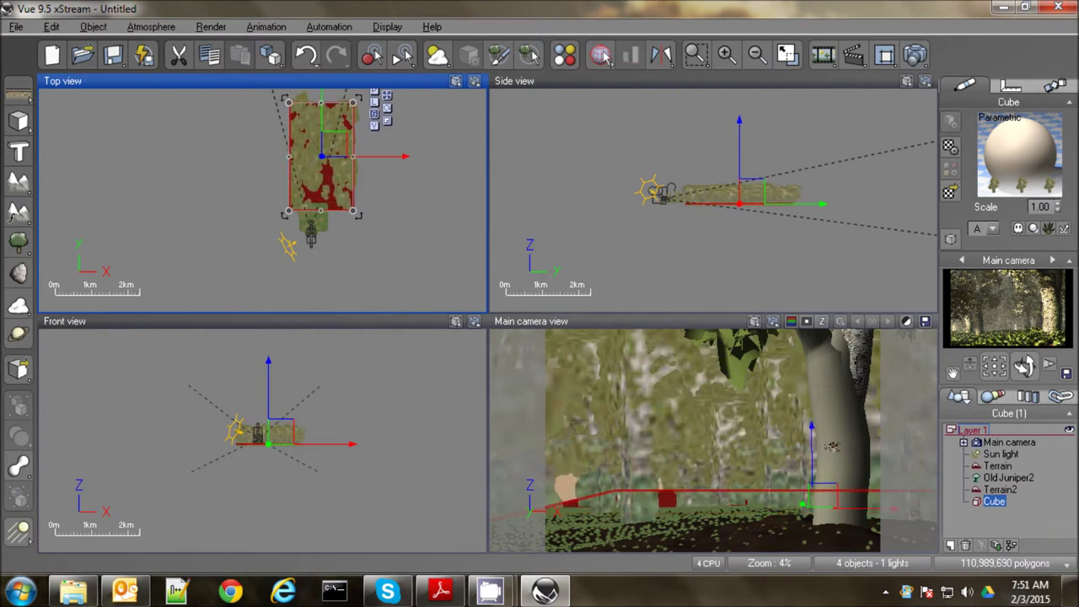
left_click_drag(289, 163, 272, 162)
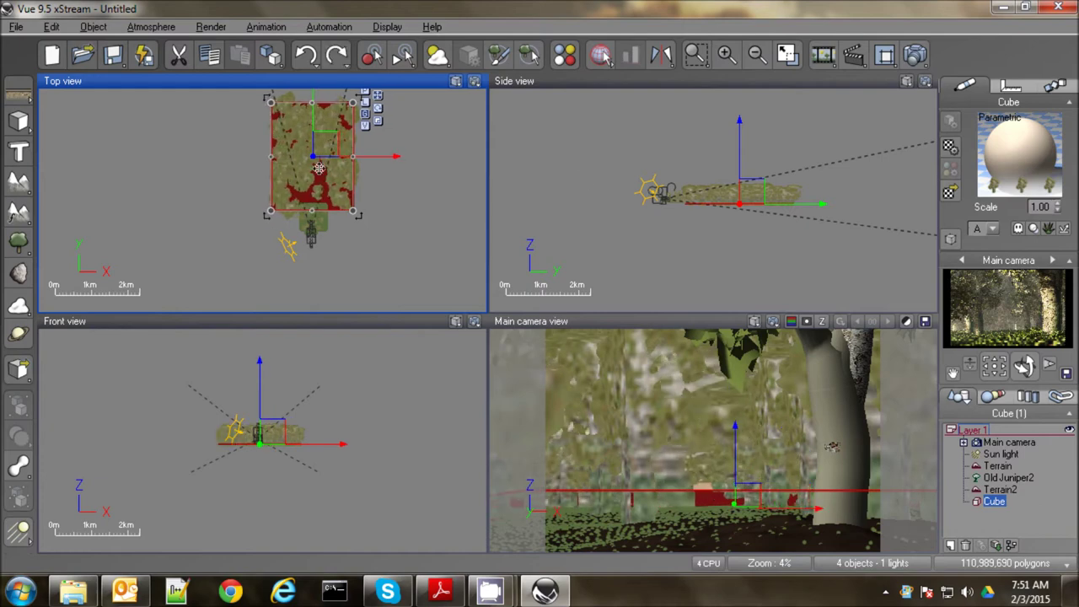
Repopulate the cube's juniper EcoSystem over the enlarged area, then reopen the atmosphere settings.
double_click(1018, 153)
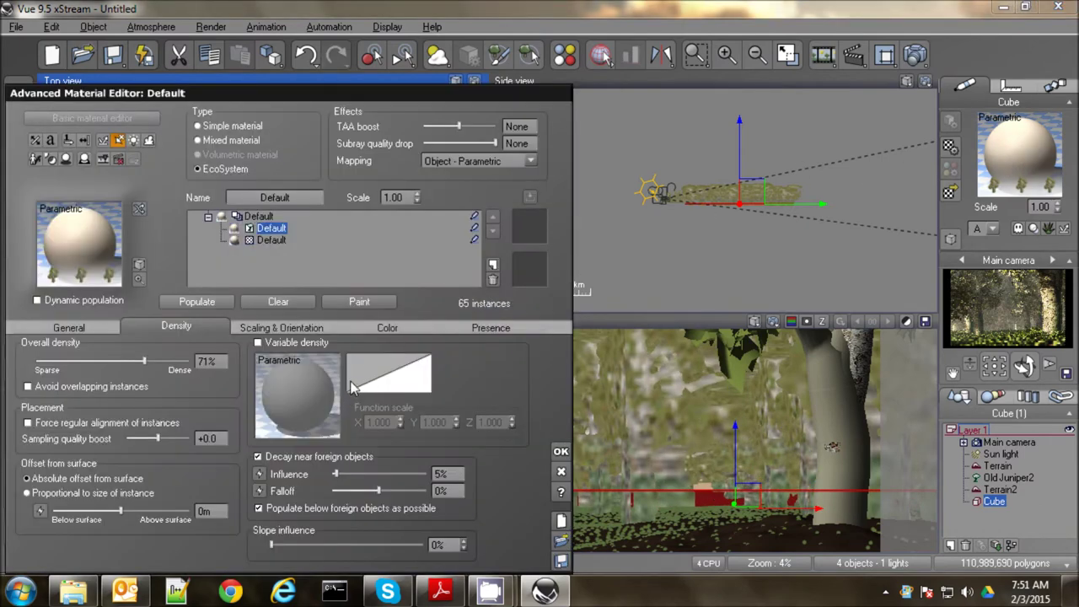
left_click(193, 302)
key("Return")
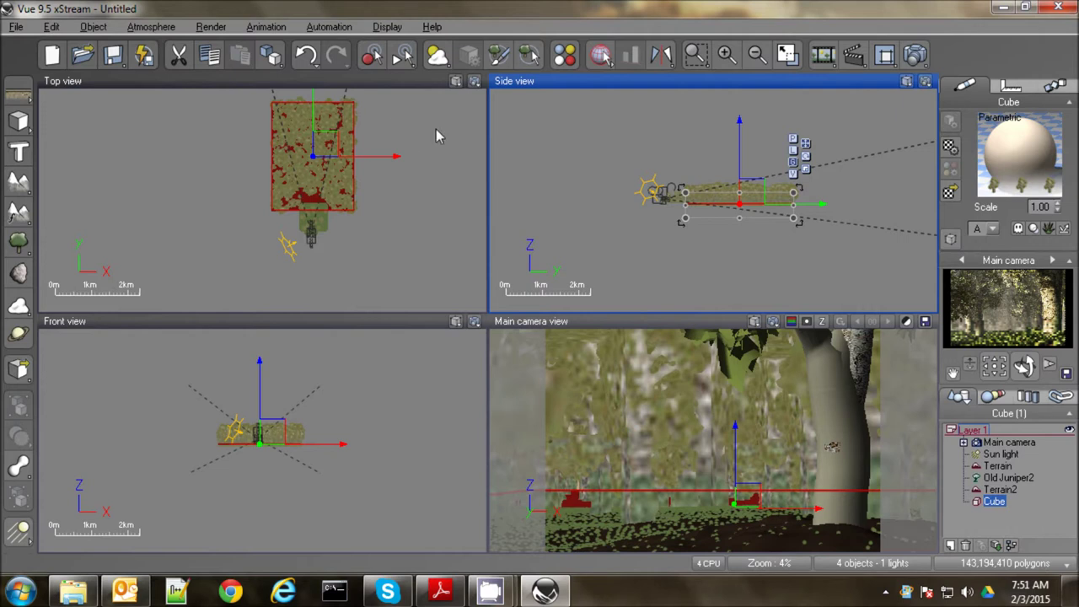
left_click(437, 55)
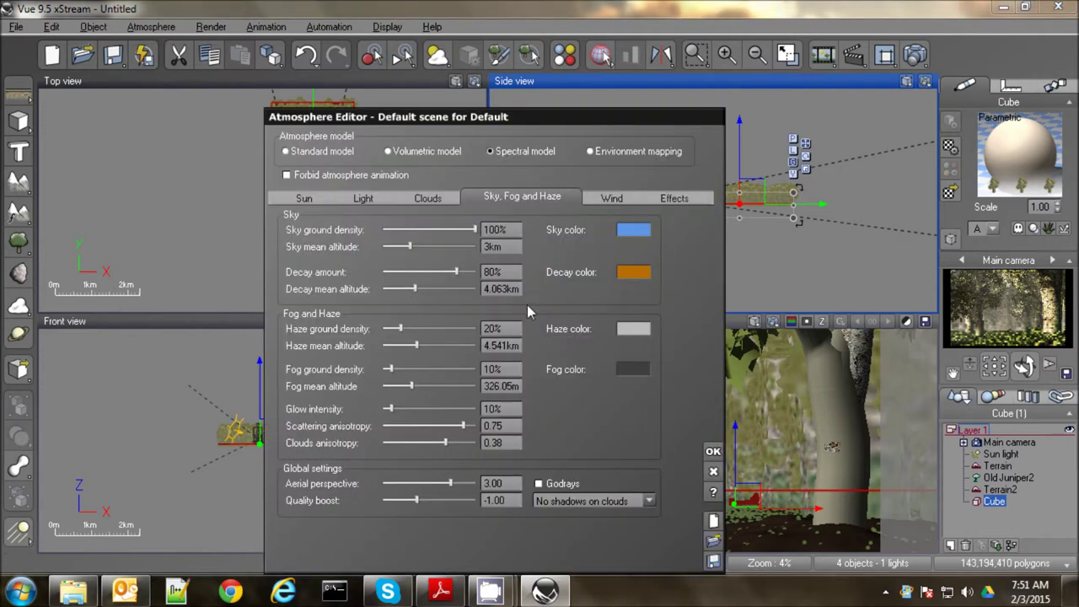
Change the haze colour to a deeper pale green.
left_click(634, 329)
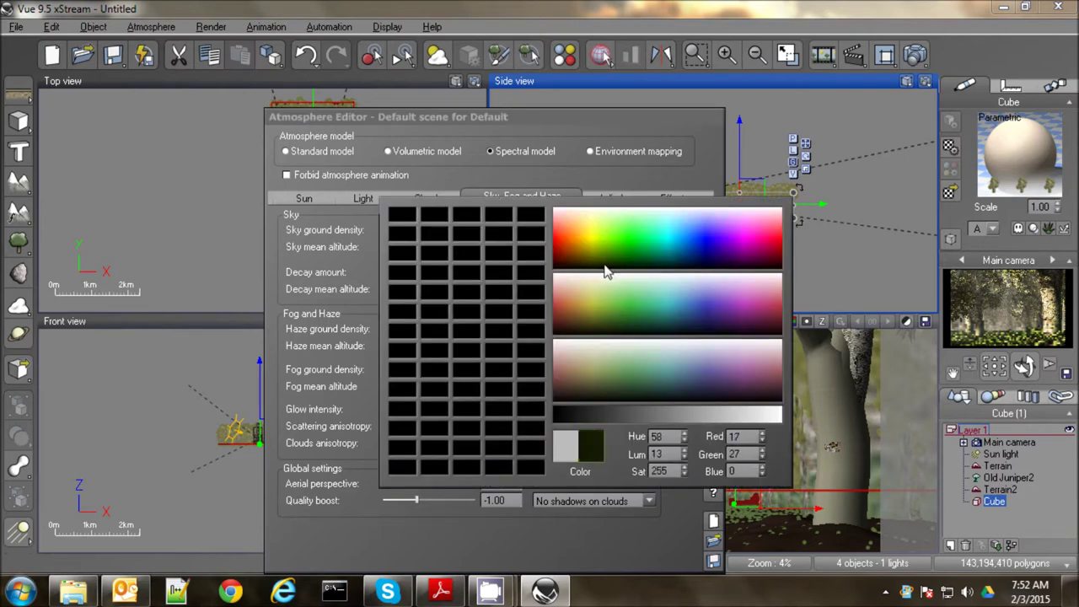
left_click(604, 294)
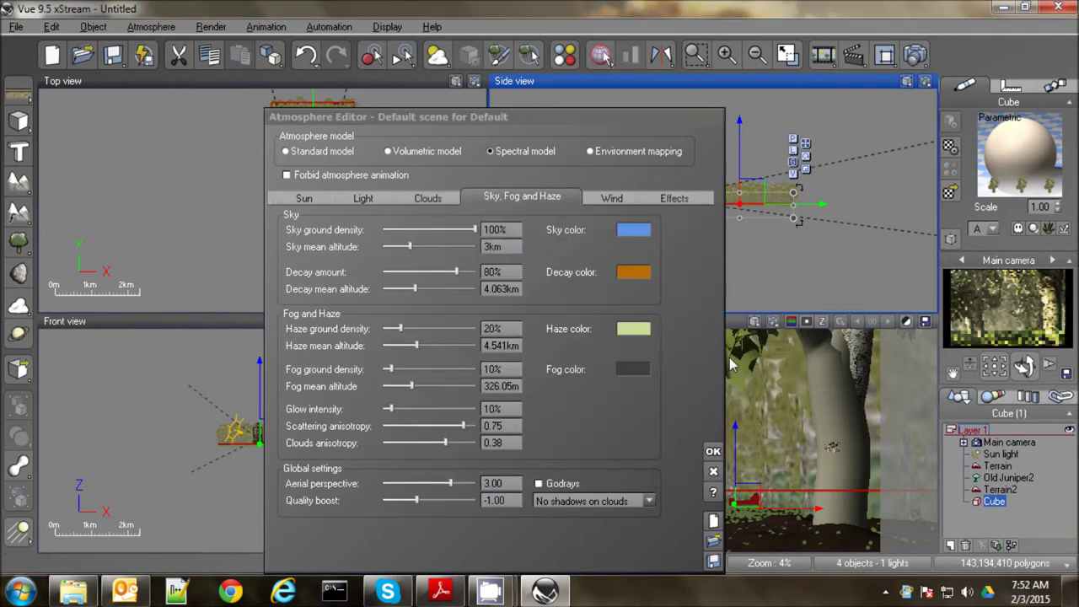
double_click(633, 329)
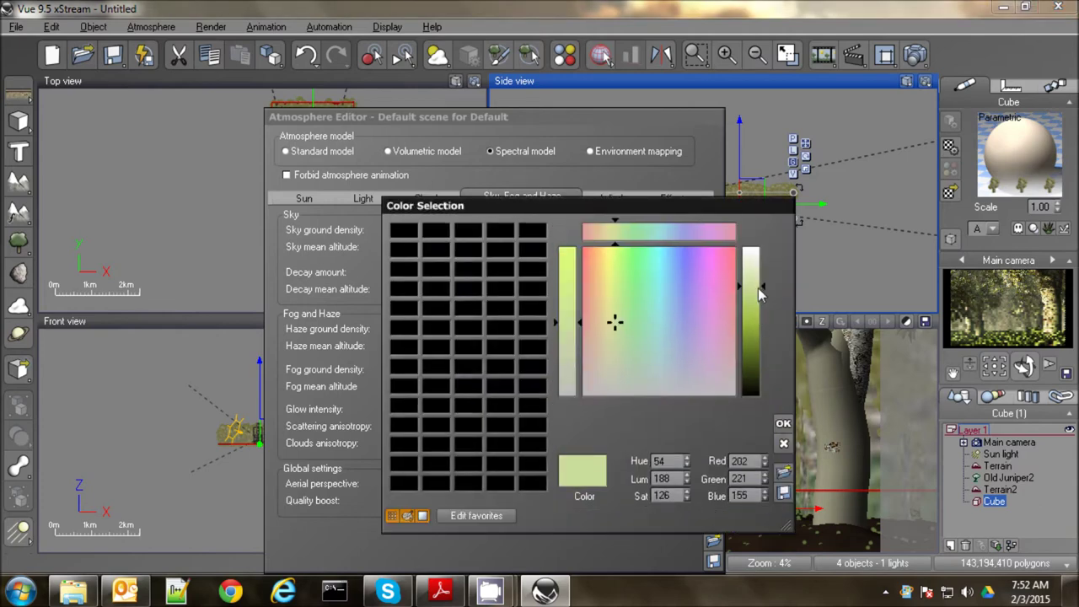
left_click_drag(758, 288, 756, 321)
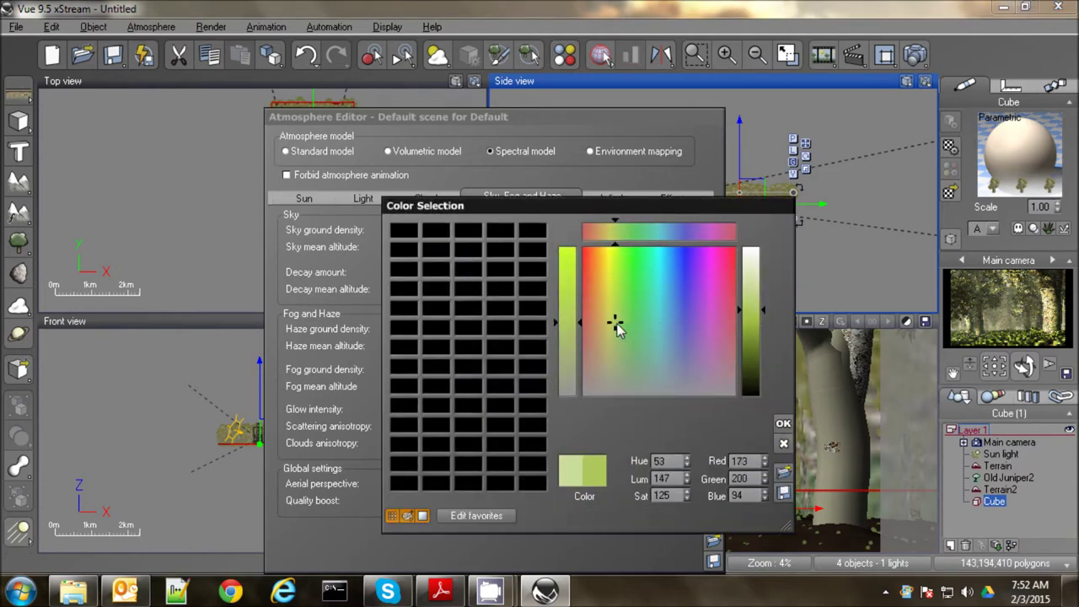
left_click(783, 423)
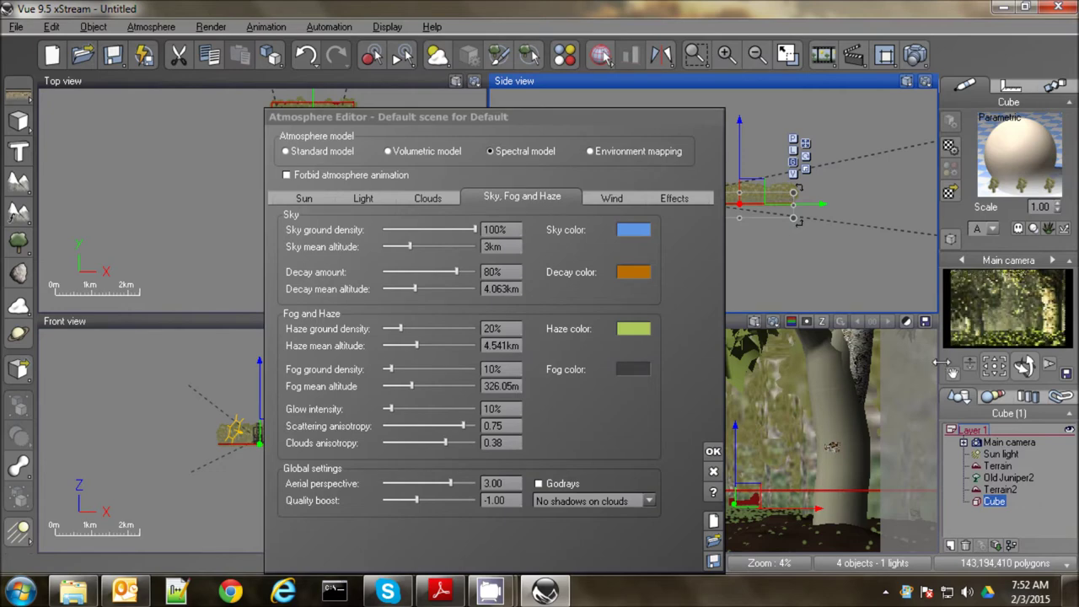
left_click(593, 443)
Set the fog colour to near-black and accept the atmosphere settings.
left_click(633, 368)
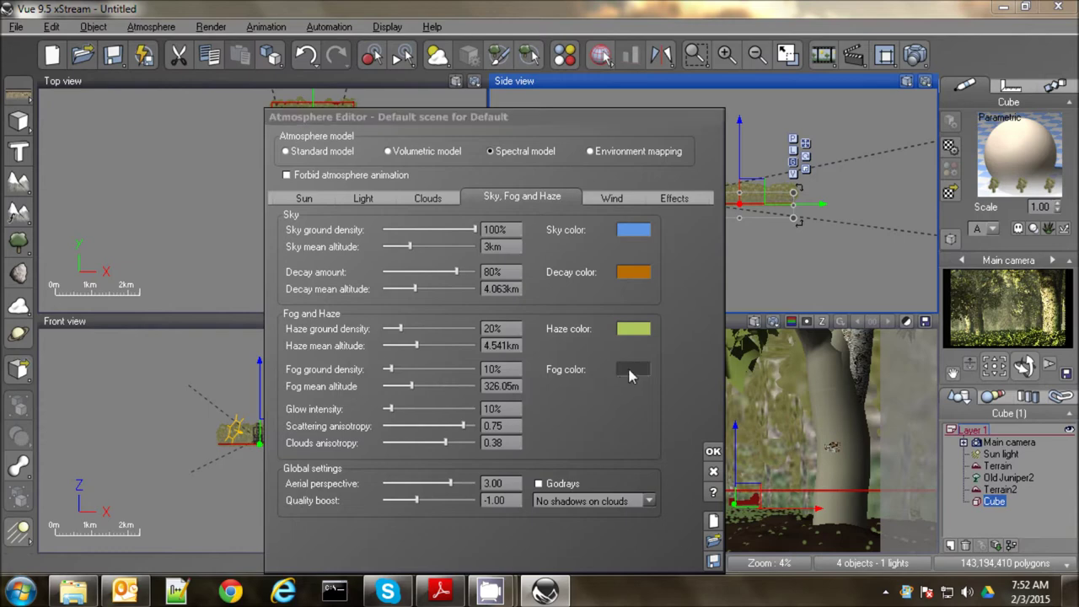
left_click_drag(747, 405, 744, 440)
left_click(780, 463)
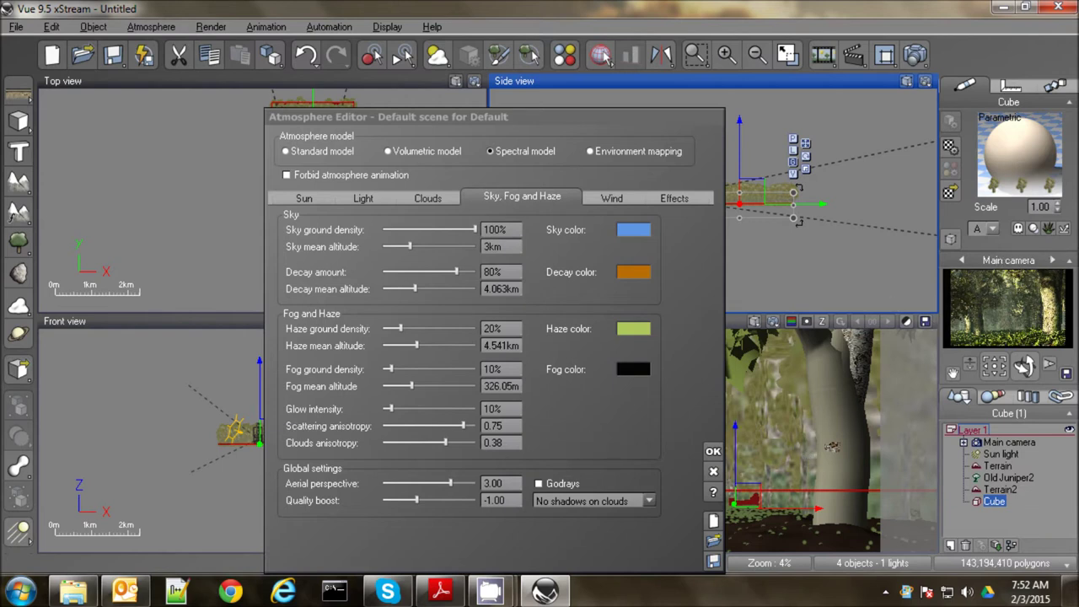
left_click(712, 451)
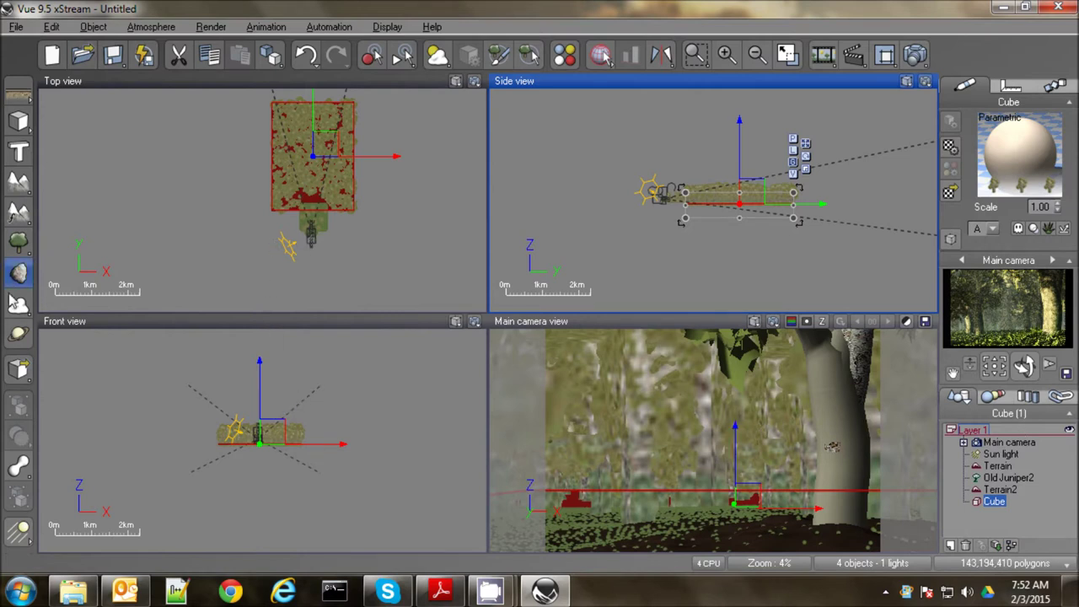
Add a Spot light and drag it into place over the juniper forest, lowering it slightly.
left_click_drag(21, 535, 102, 540)
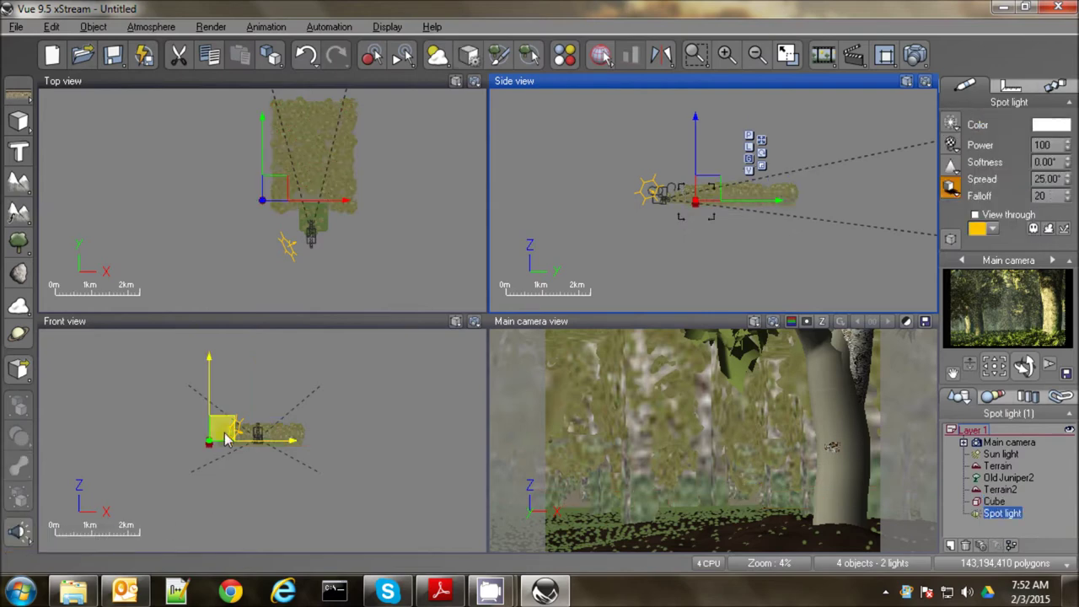
left_click(187, 521)
scroll(187, 506, "up", 5)
left_click_drag(187, 495, 472, 388)
right_click_drag(446, 236, 350, 150)
left_click_drag(350, 150, 288, 236)
right_click_drag(287, 236, 286, 134)
mouse_move(287, 135)
left_mouse_down()
mouse_move(294, 110)
mouse_move(354, 160)
left_mouse_up()
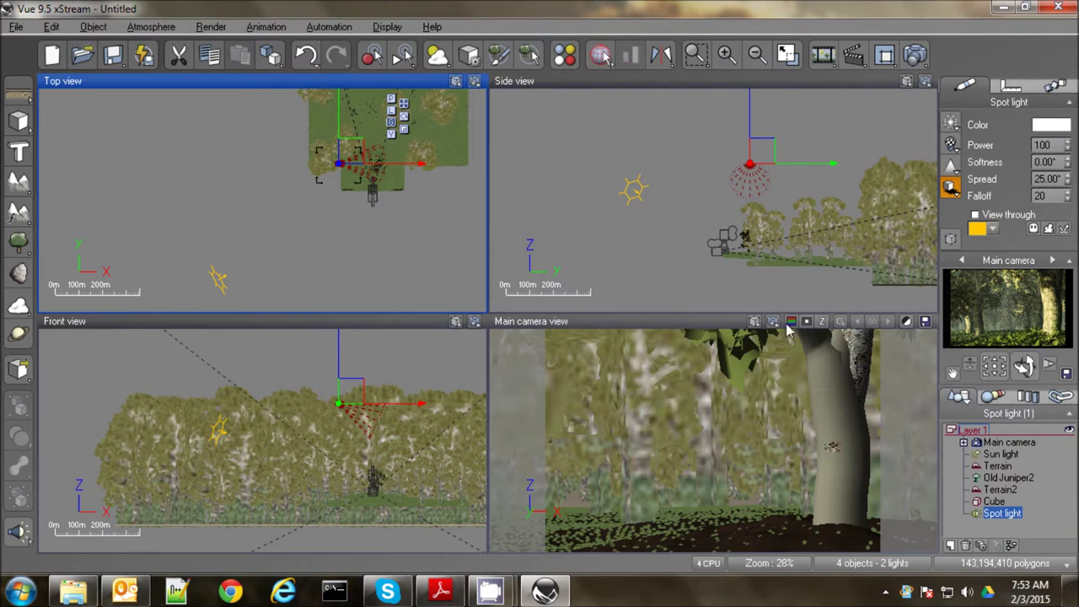
left_click_drag(344, 392, 339, 457)
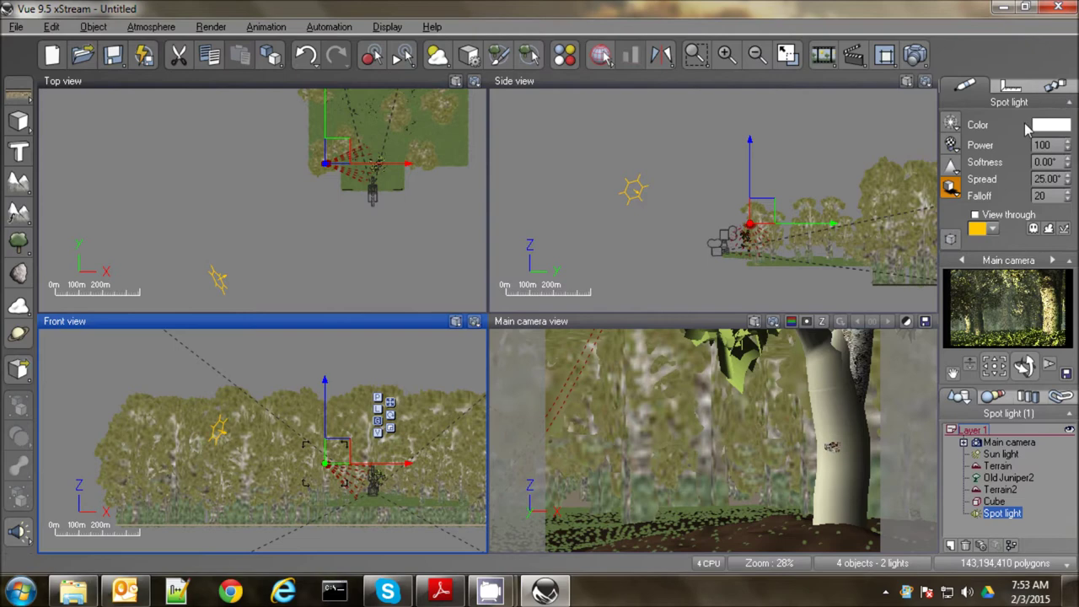
left_click(951, 188)
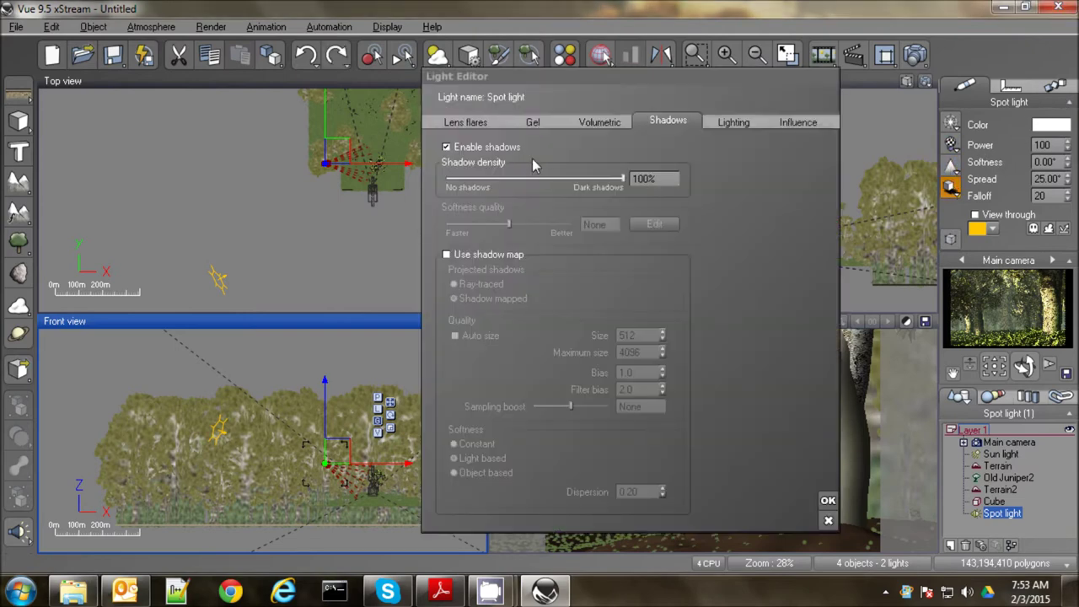
Enable volumetric lighting with smoke or dust shown in the spot light's beam.
left_click(602, 125)
left_click(447, 158)
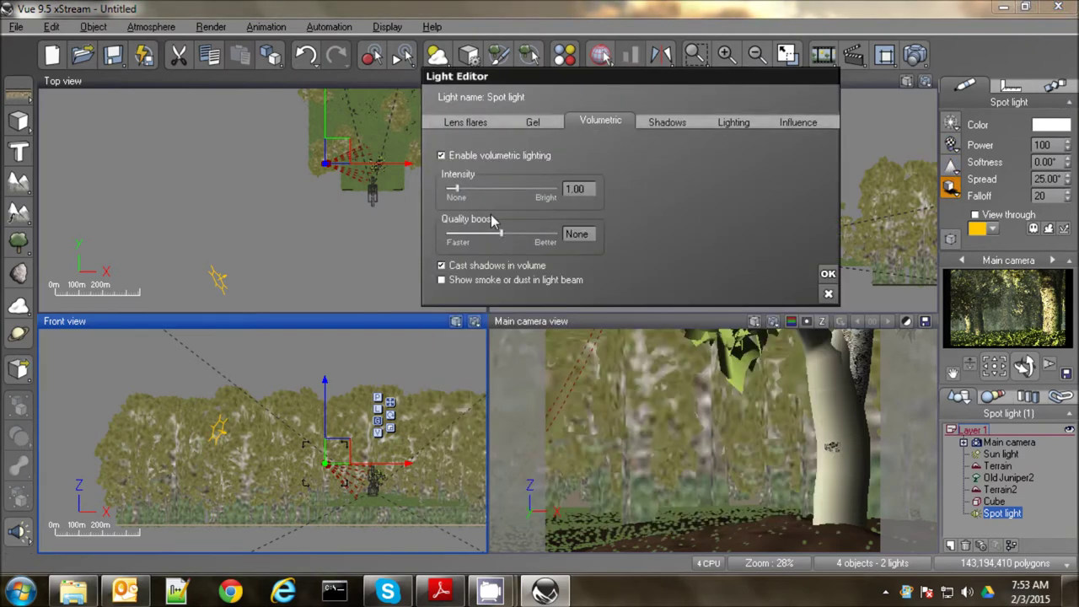
left_click(450, 283)
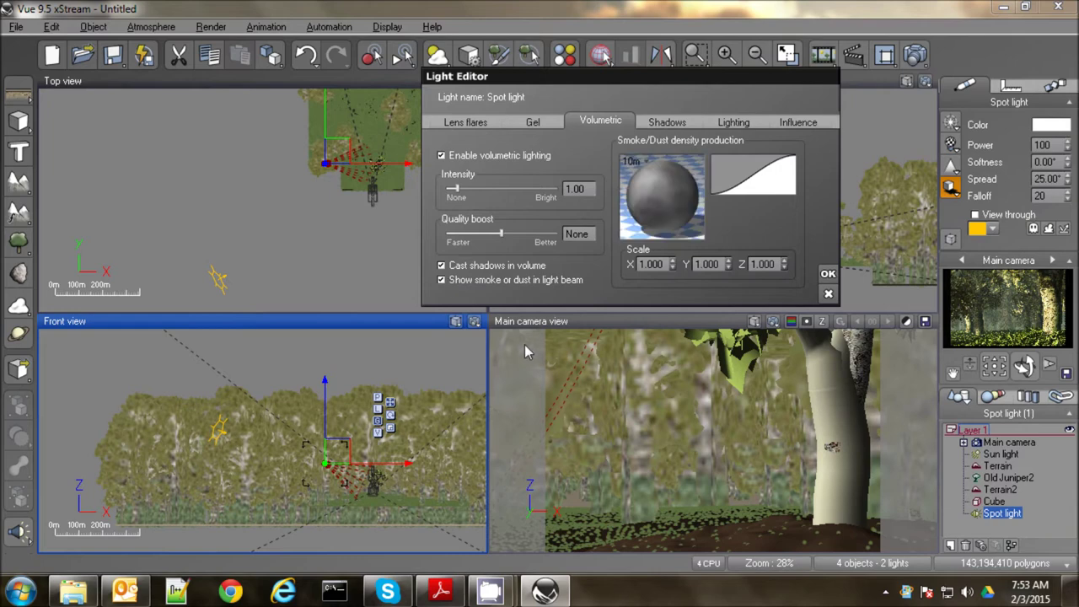
left_click(829, 274)
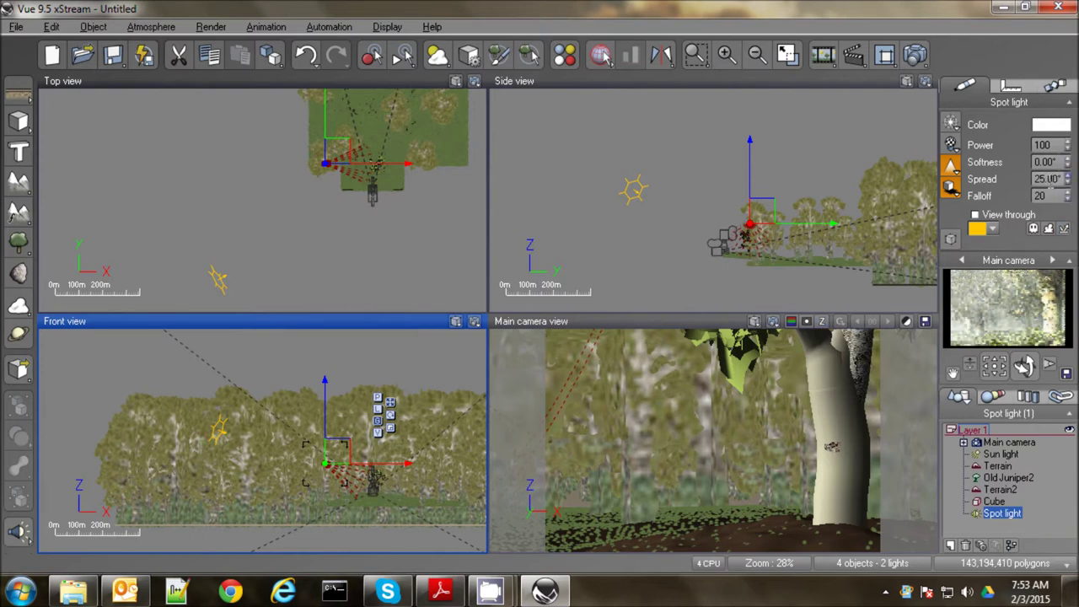
left_click(1058, 179)
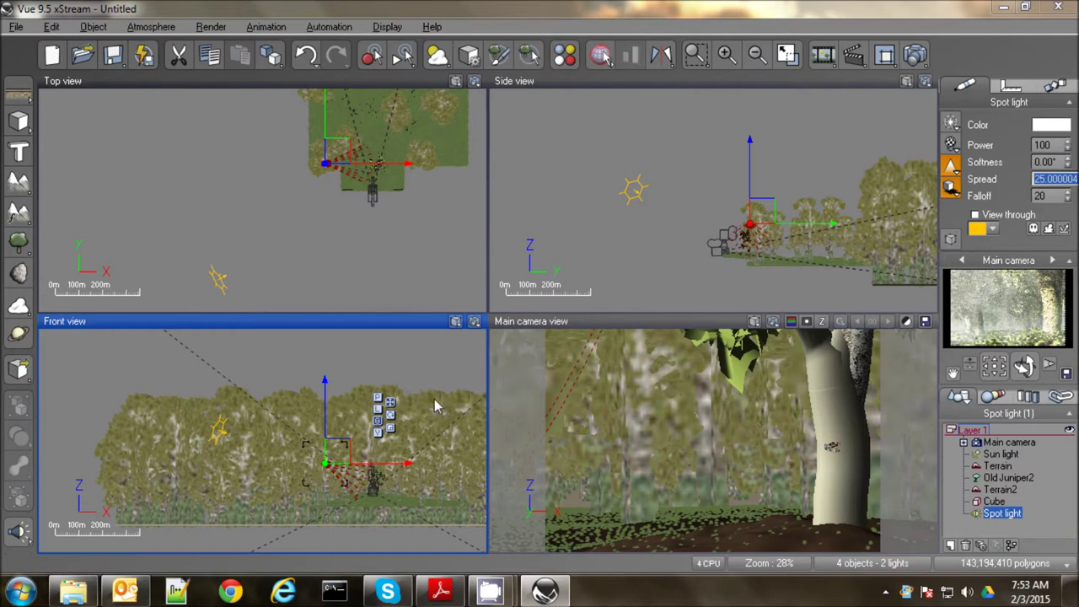
Change the spot light's Spread from 25 to 10 degrees.
left_click(697, 56)
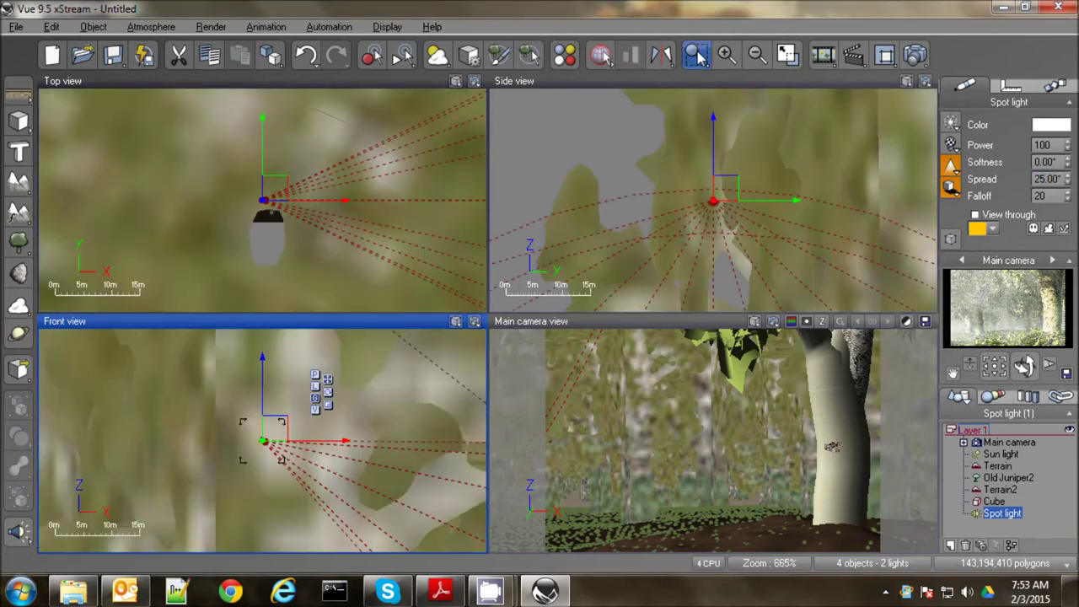
left_click(1052, 178)
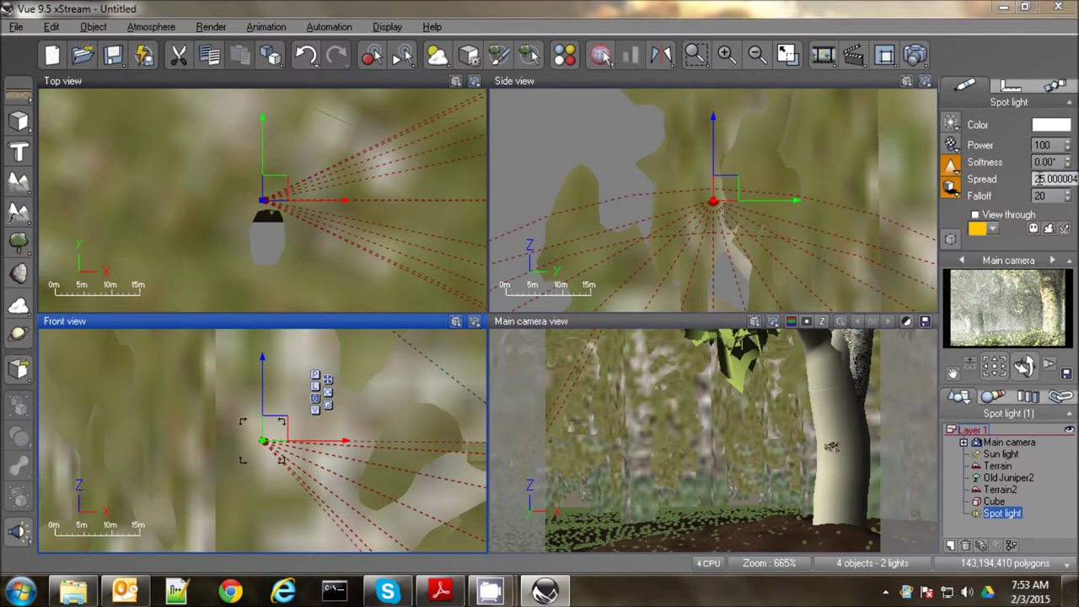
double_click(1040, 179)
type("10")
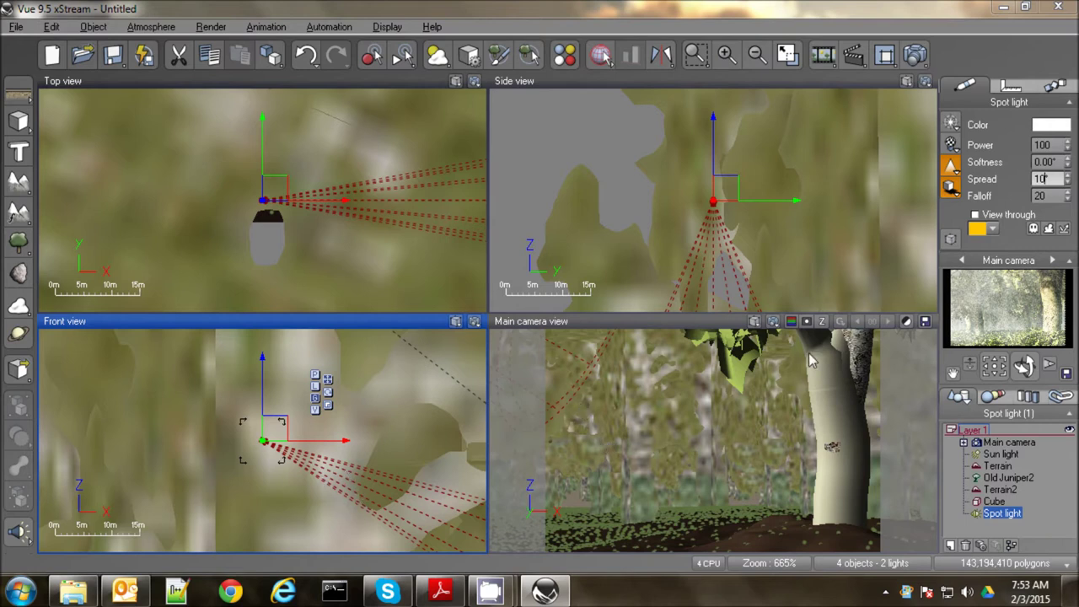
key("Return")
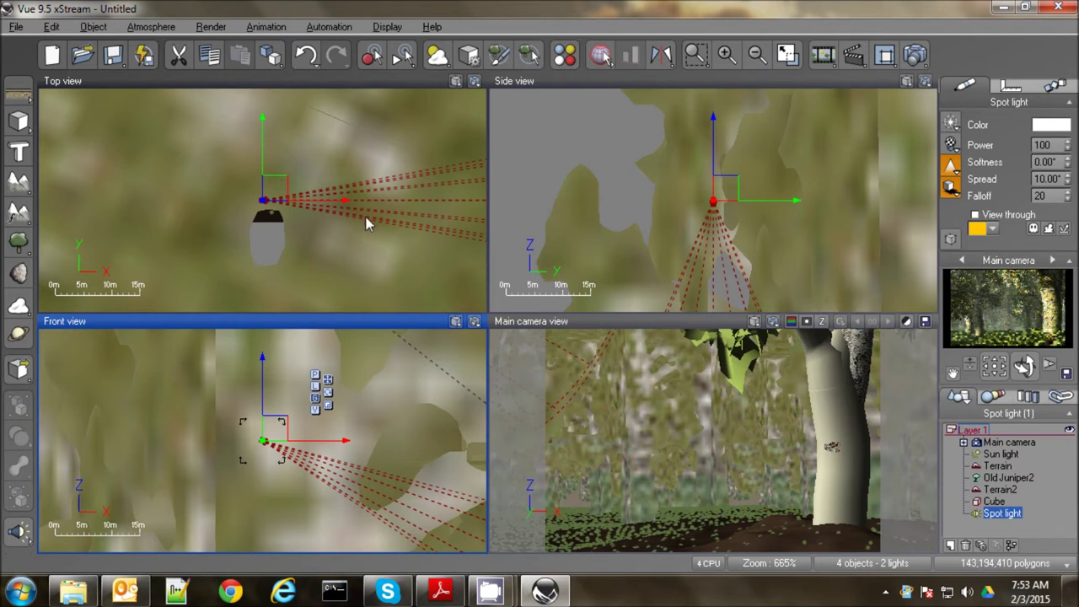
right_click_drag(399, 230, 328, 177)
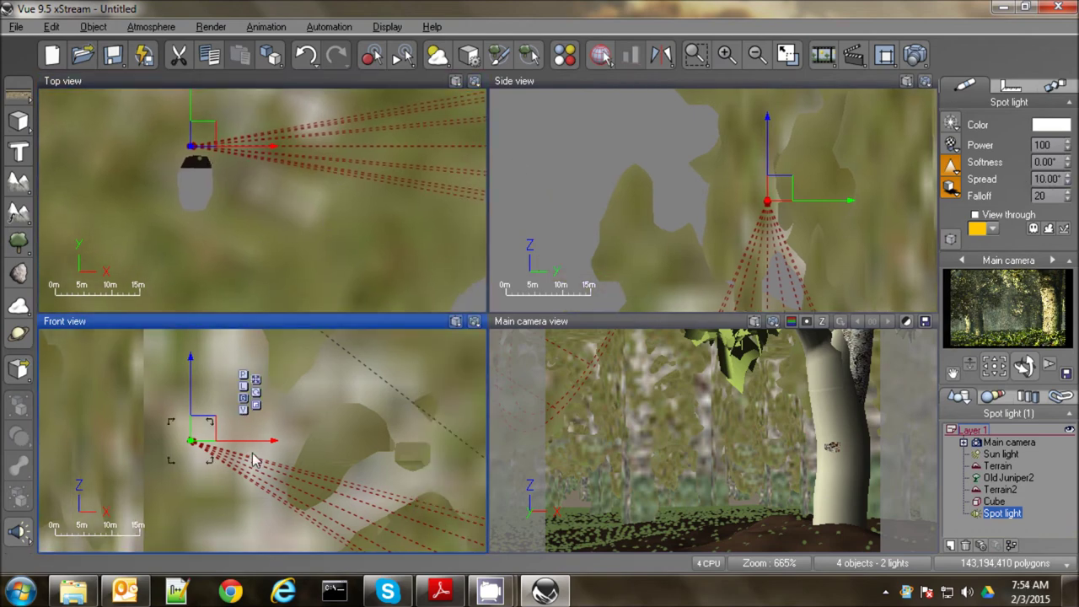
Move the spot light toward the trees in the Top and Front views and tint it pale yellow (254, 242, 199).
scroll(266, 400, "down", 6)
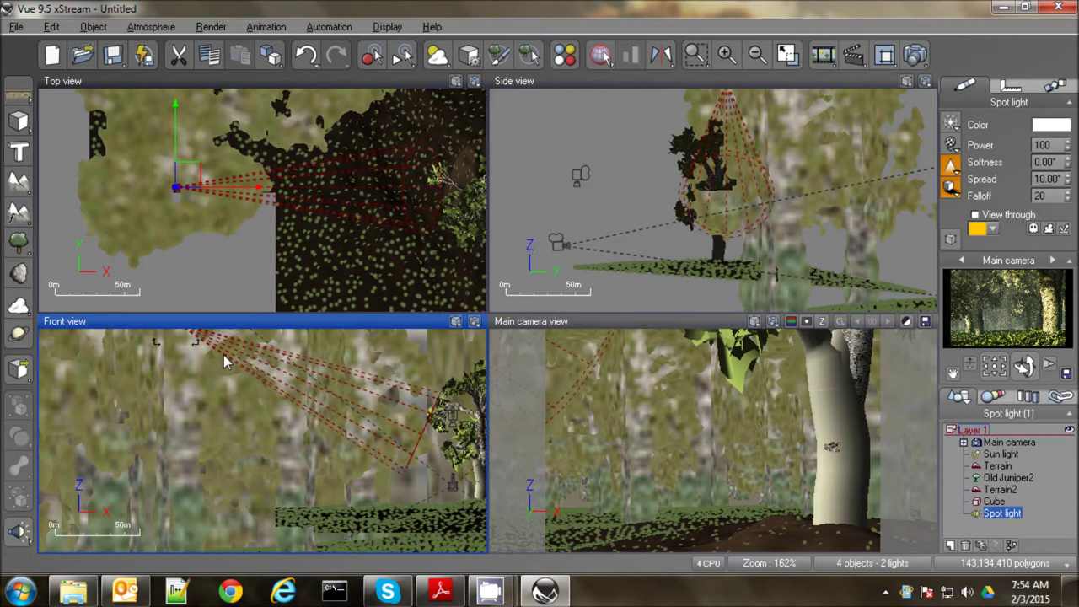
right_click_drag(223, 355, 224, 407)
left_click_drag(191, 369, 281, 445)
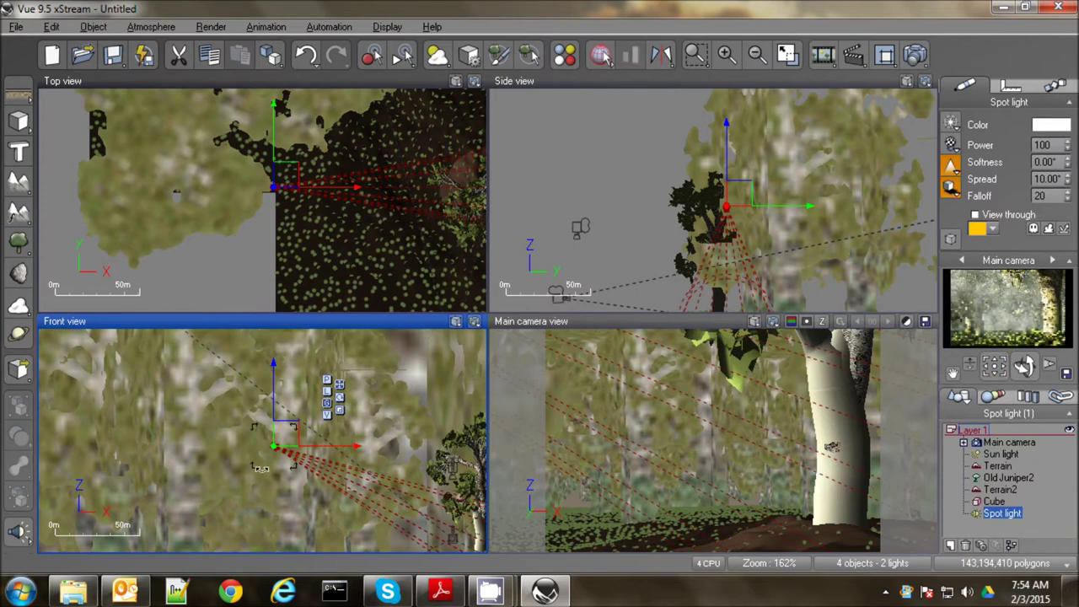
left_click(293, 175)
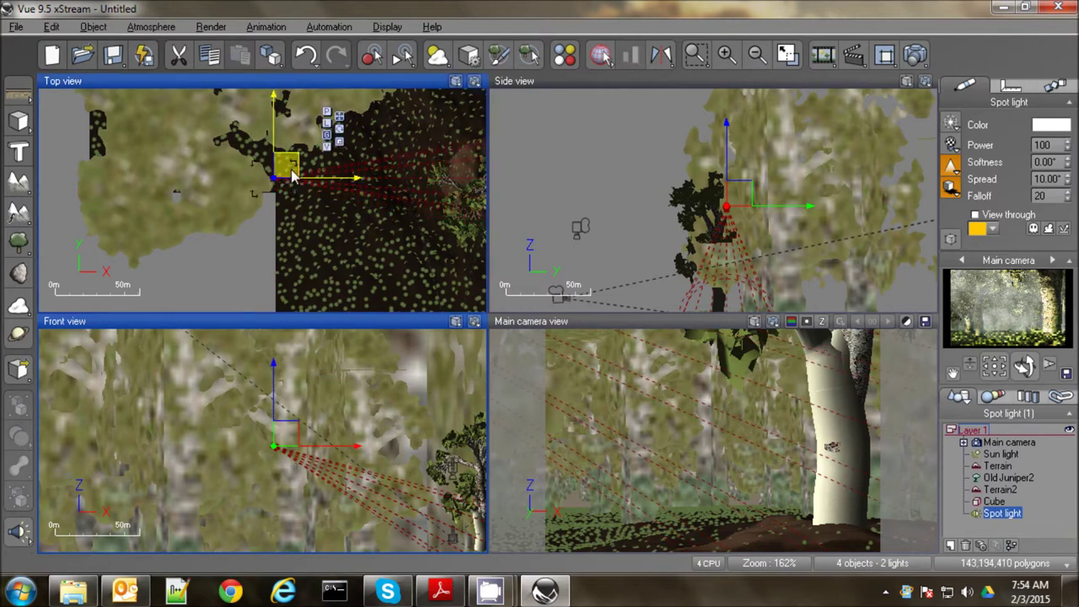
left_click_drag(292, 174, 284, 140)
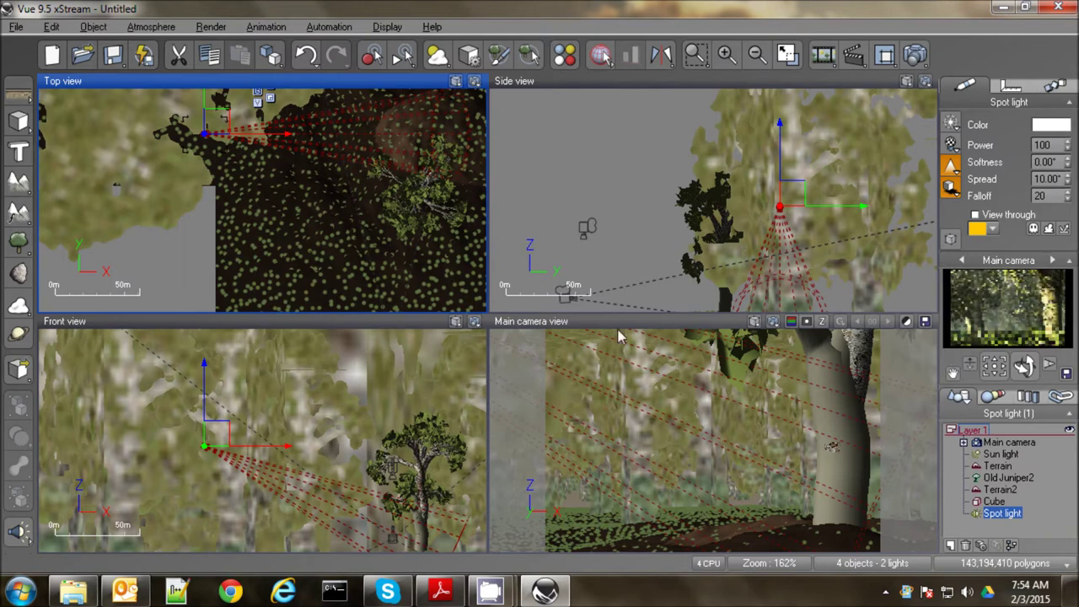
left_click_drag(221, 129, 220, 154)
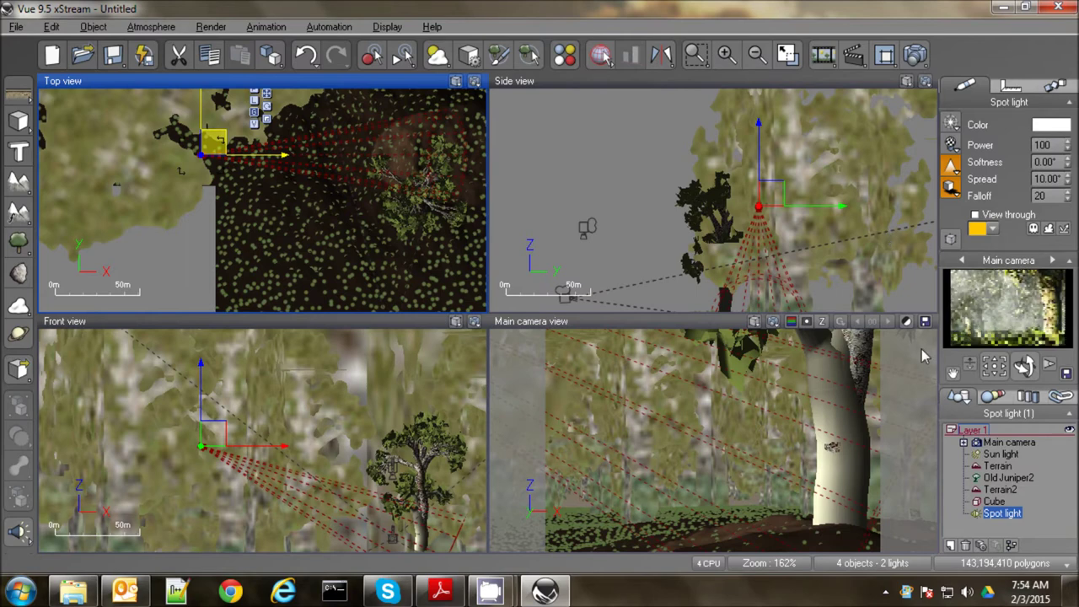
left_click(1045, 126)
left_click_drag(919, 44, 901, 43)
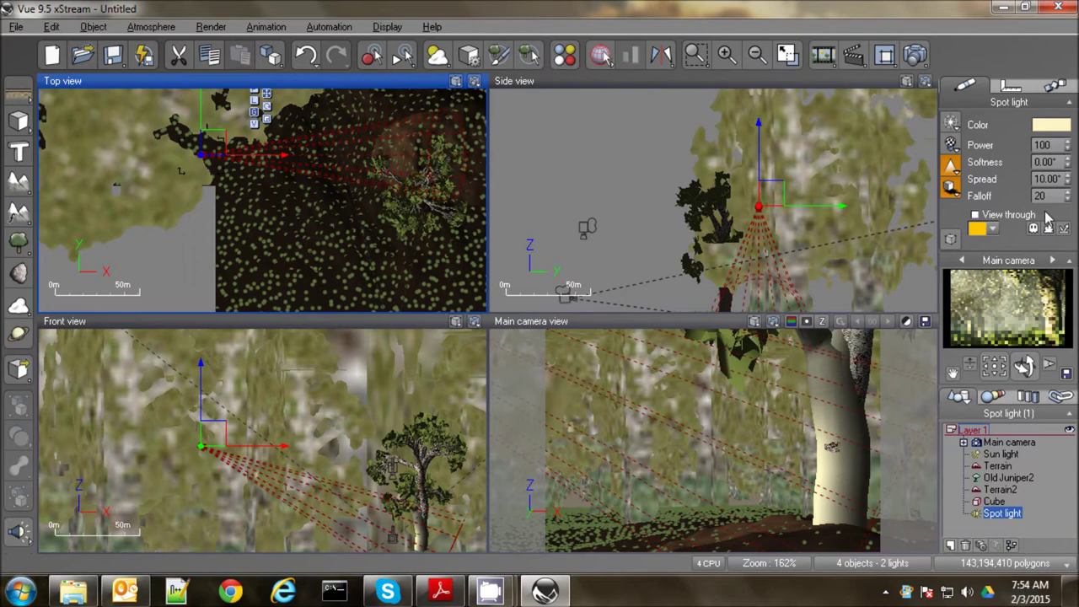
Deselect the light, cancel the Load Object dialog, and add two cubes, Cube2 and Cube3.
left_click(763, 393)
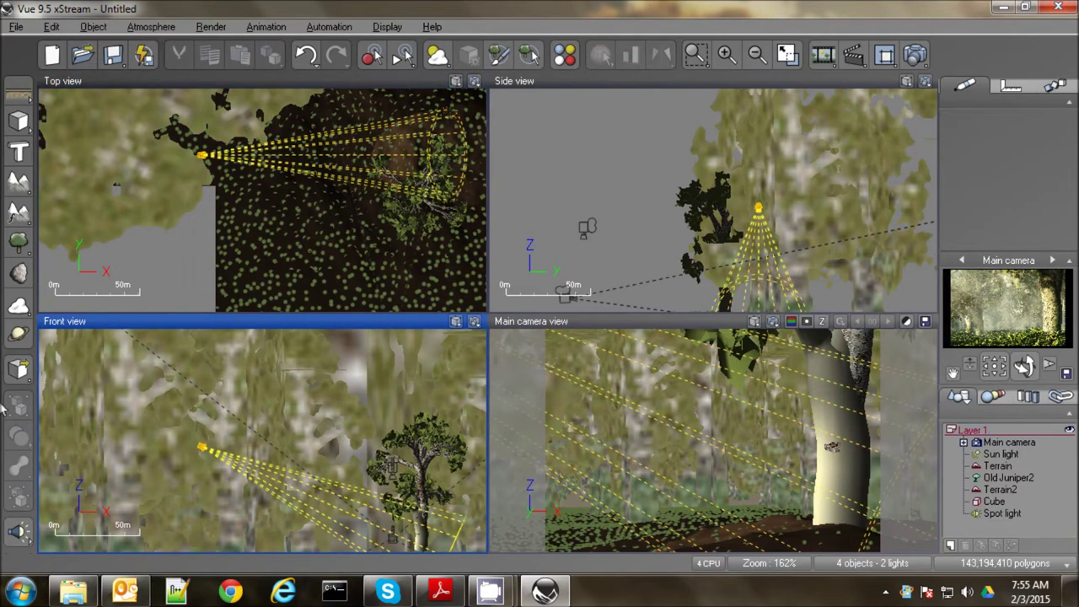
left_click(18, 371)
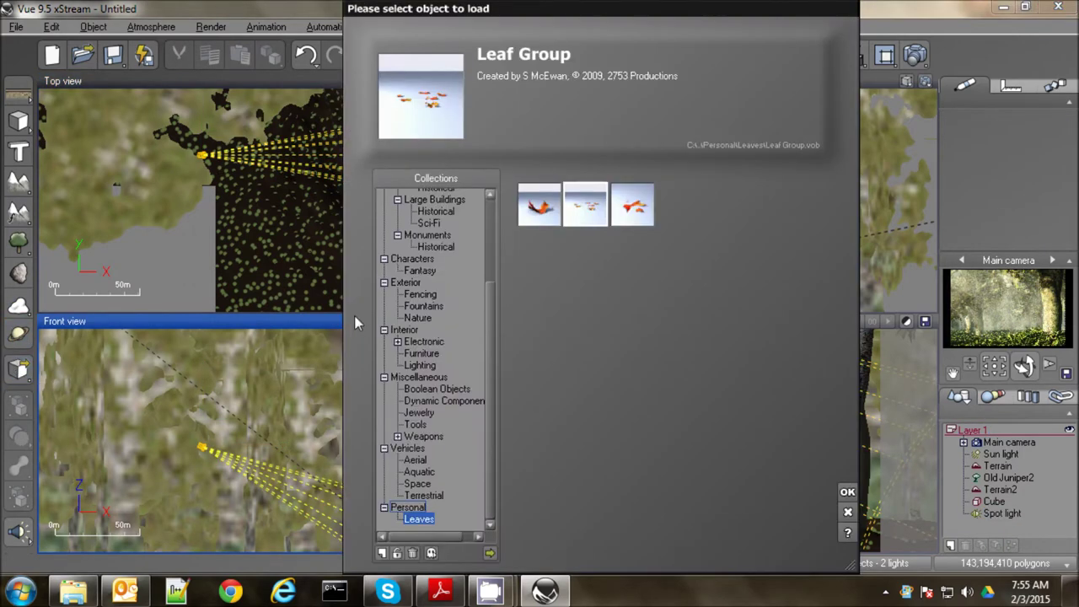
left_click(848, 512)
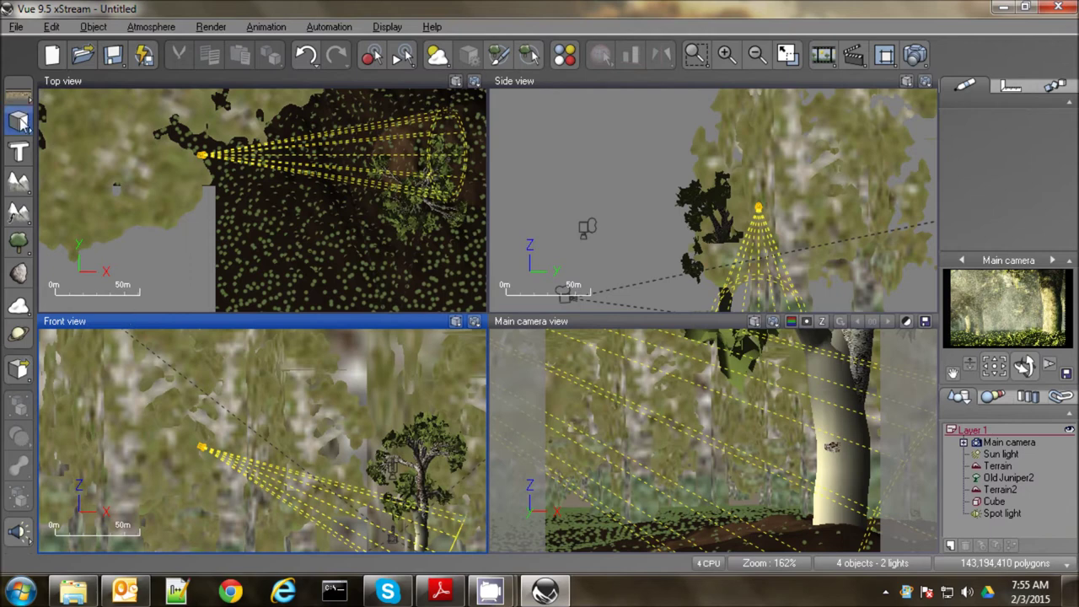
left_click(18, 121)
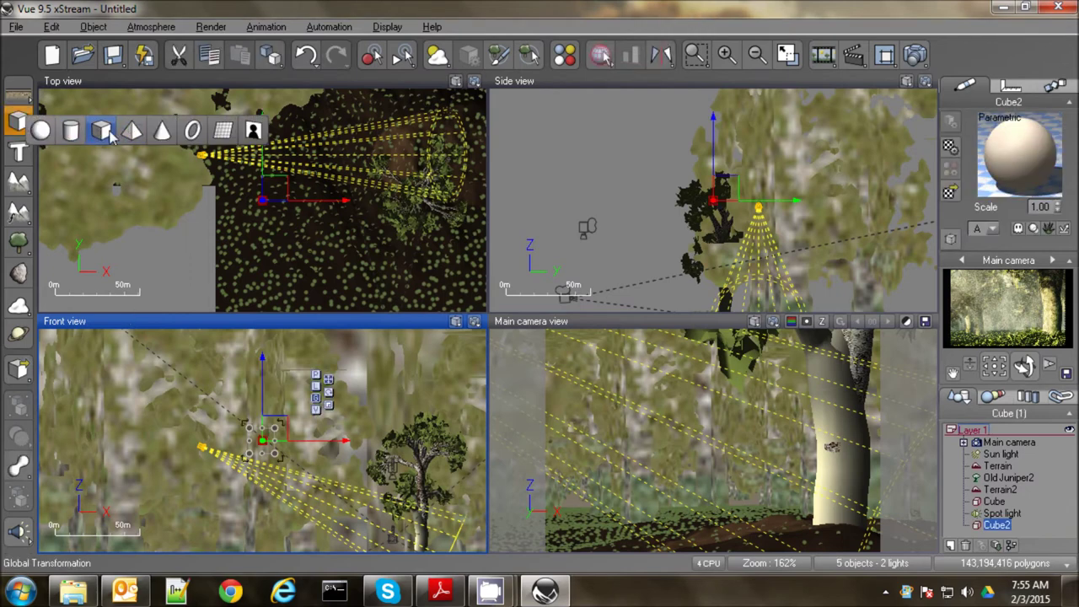
left_click(100, 130)
Stretch Cube3 into a long narrow bar and move it low into the spot beam.
left_click(265, 198)
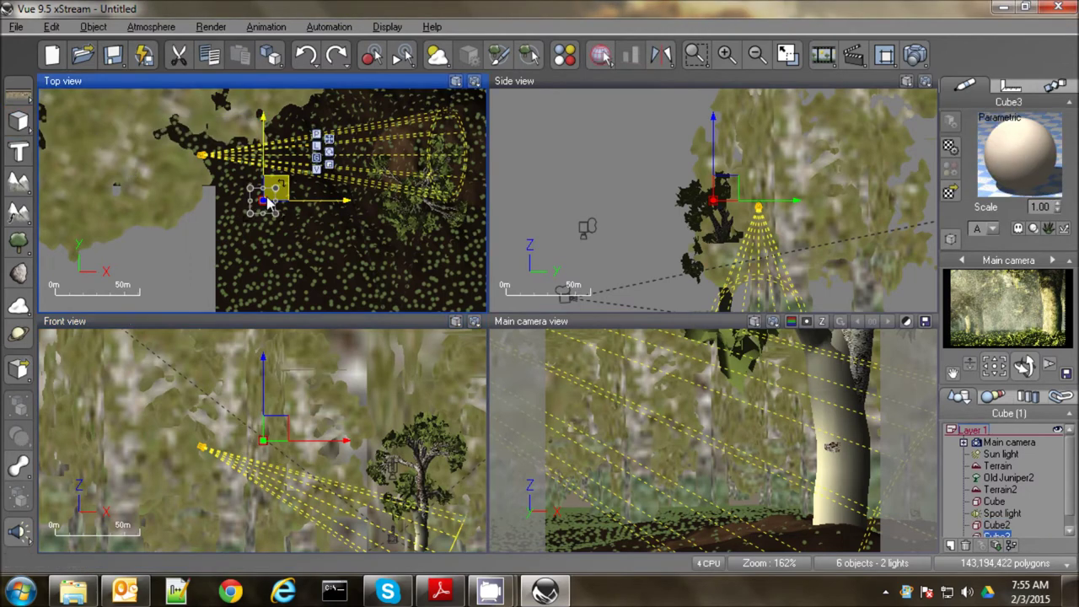
left_click_drag(262, 187, 262, 118)
left_click(270, 436)
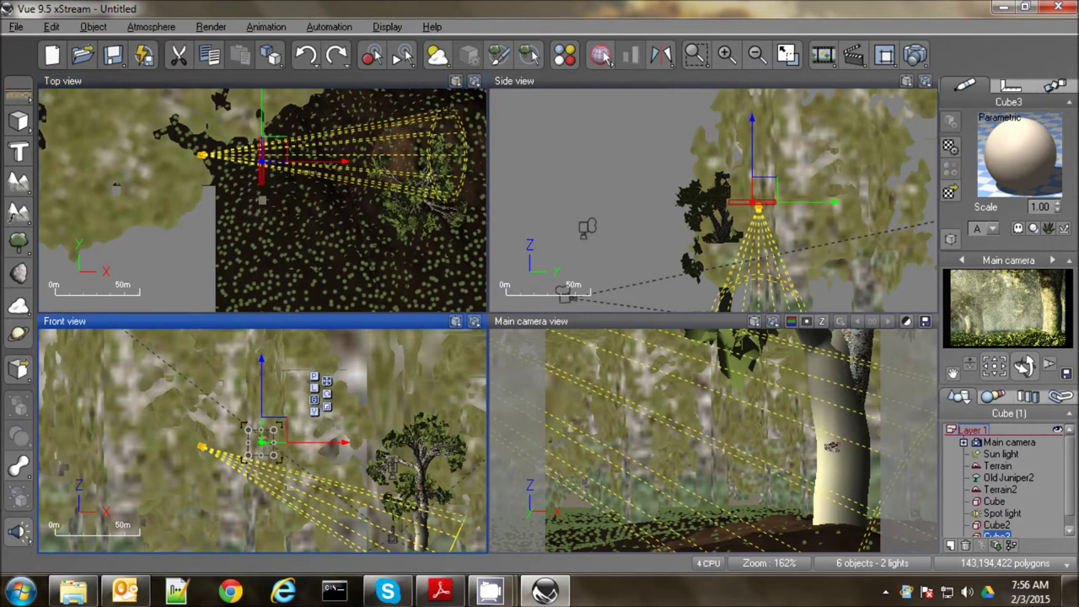
scroll(278, 437, "up", 5)
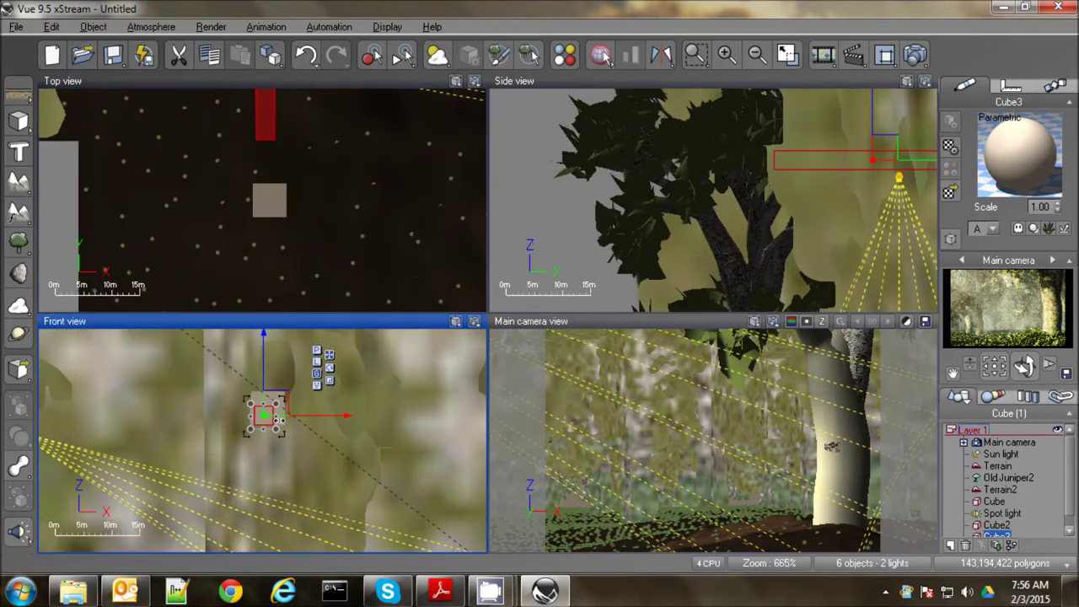
left_click_drag(279, 420, 271, 420)
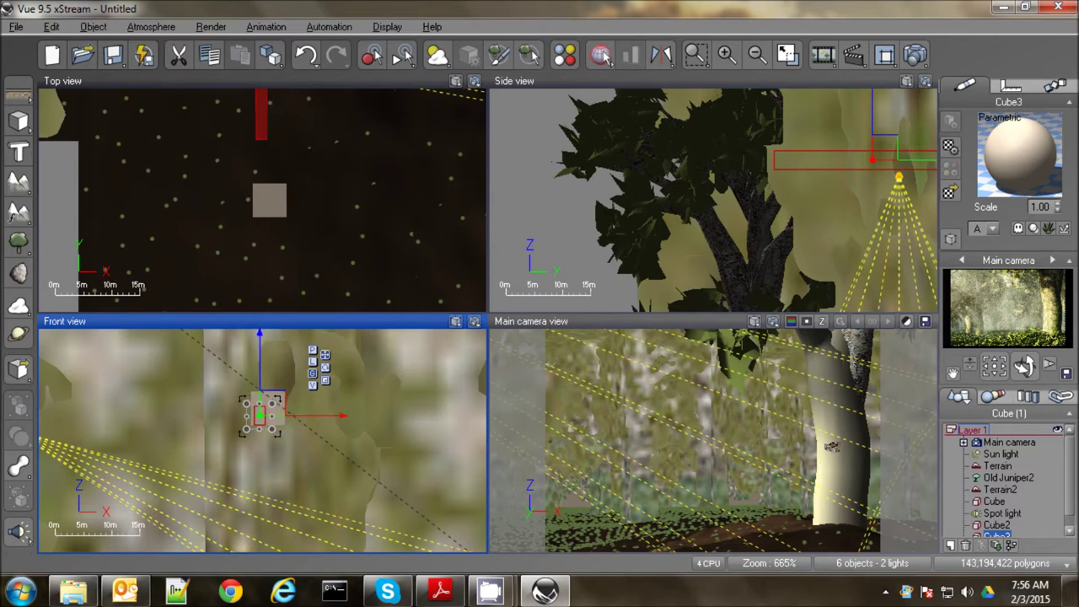
left_click_drag(264, 411, 205, 498)
left_click(225, 202)
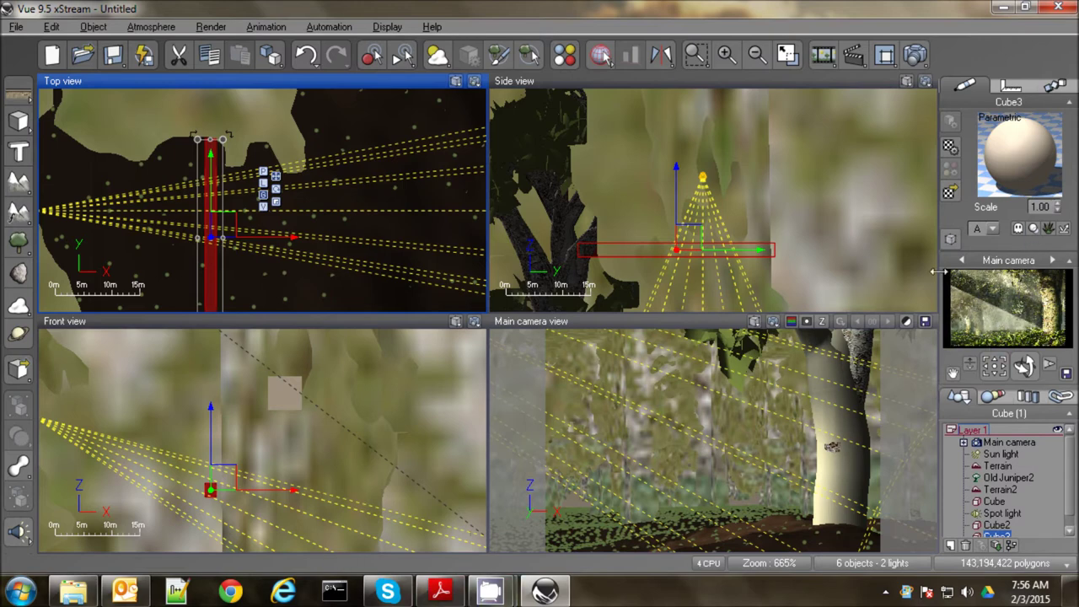
Make the selected cube thinner vertically and move it down and to the left.
left_click(232, 491)
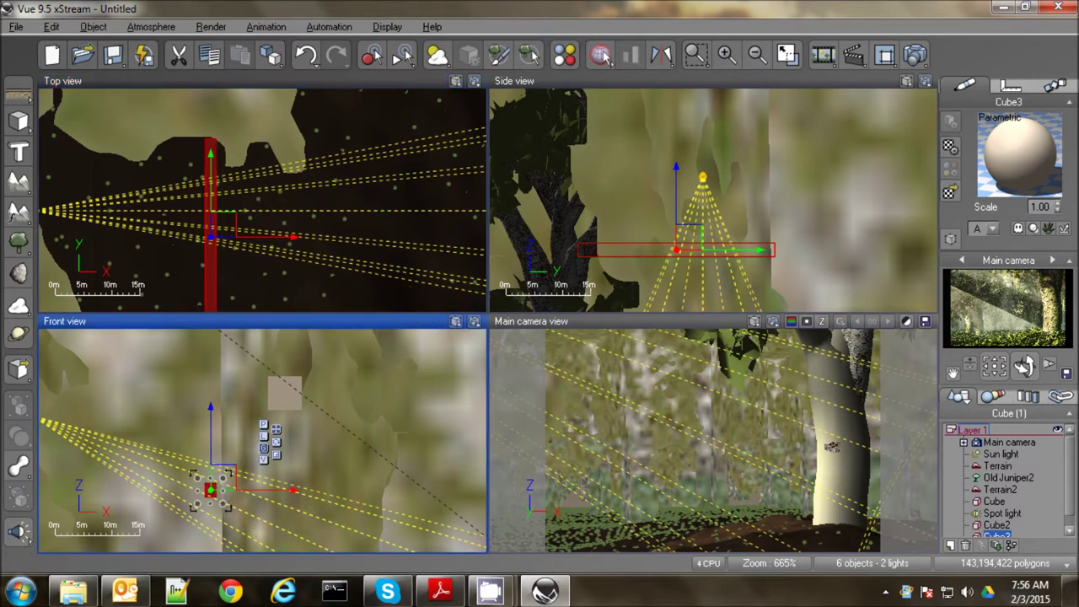
mouse_move(212, 506)
left_mouse_down()
mouse_move(215, 487)
mouse_move(221, 495)
left_mouse_up()
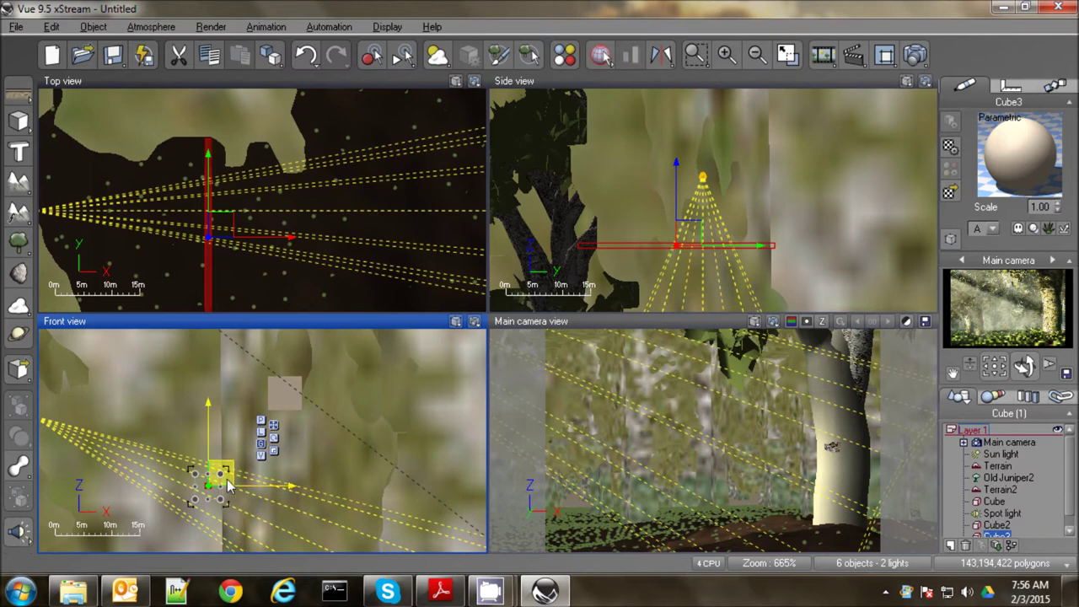
left_click_drag(233, 487, 181, 505)
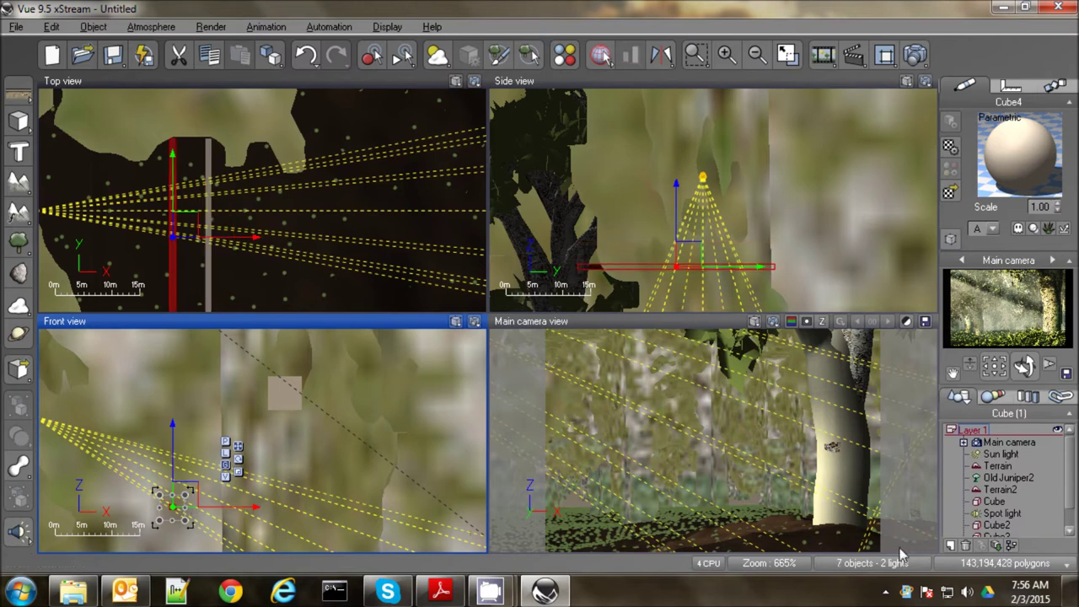
Select Cube4 in the World Browser and shift it slightly up and to the right.
scroll(1032, 506, "down", 1)
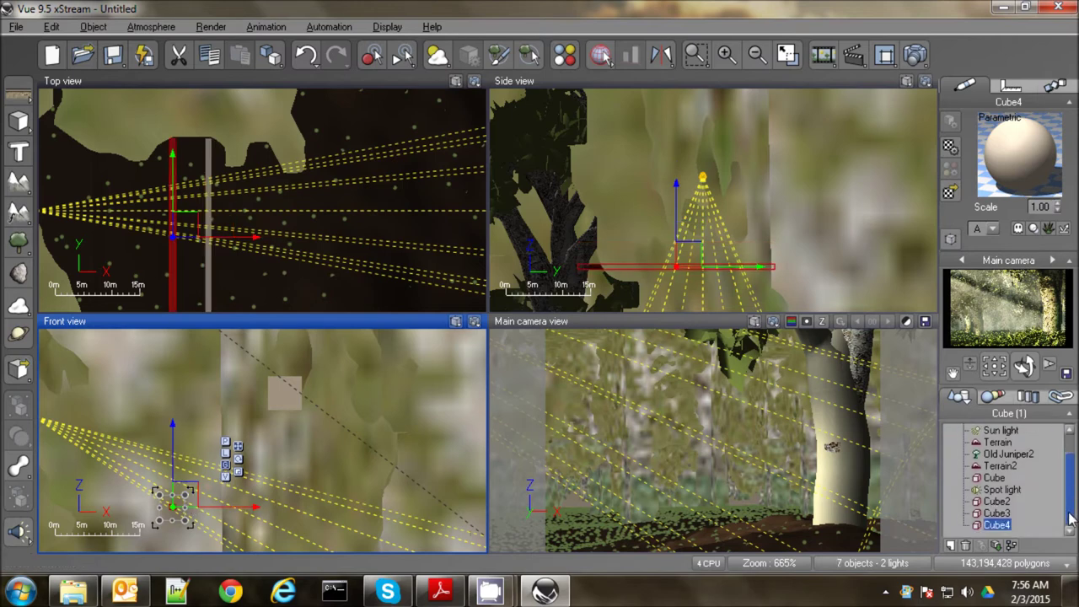
left_click(996, 514)
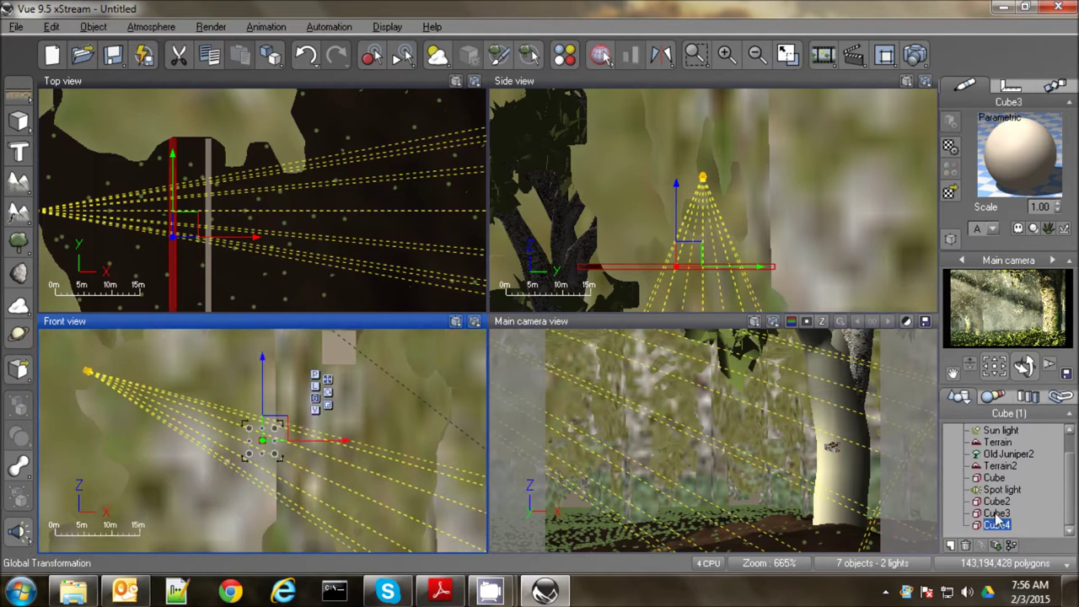
left_click(998, 525)
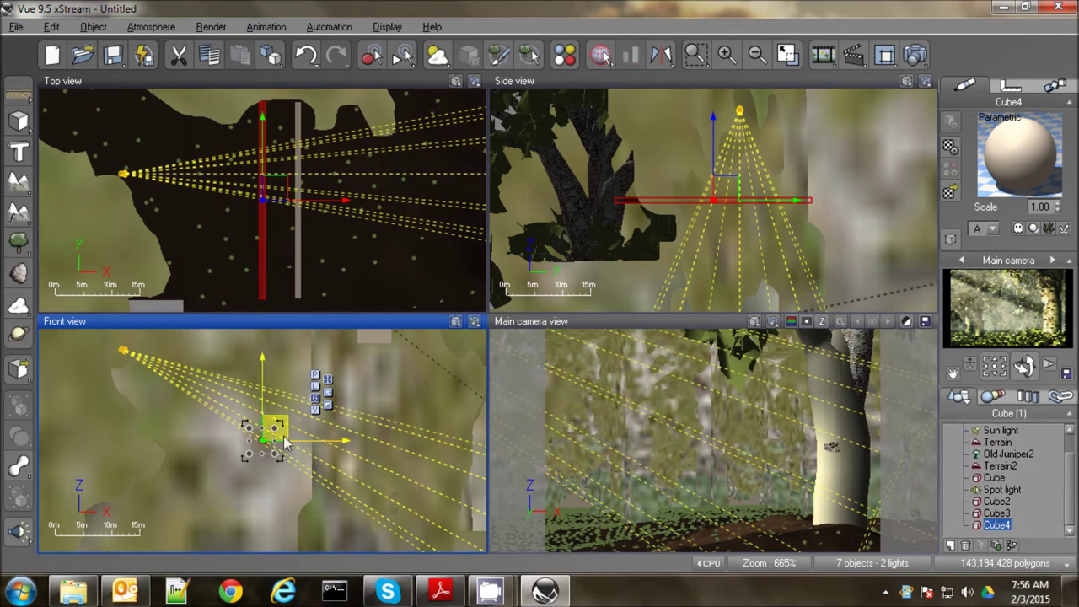
left_click_drag(272, 428, 278, 420)
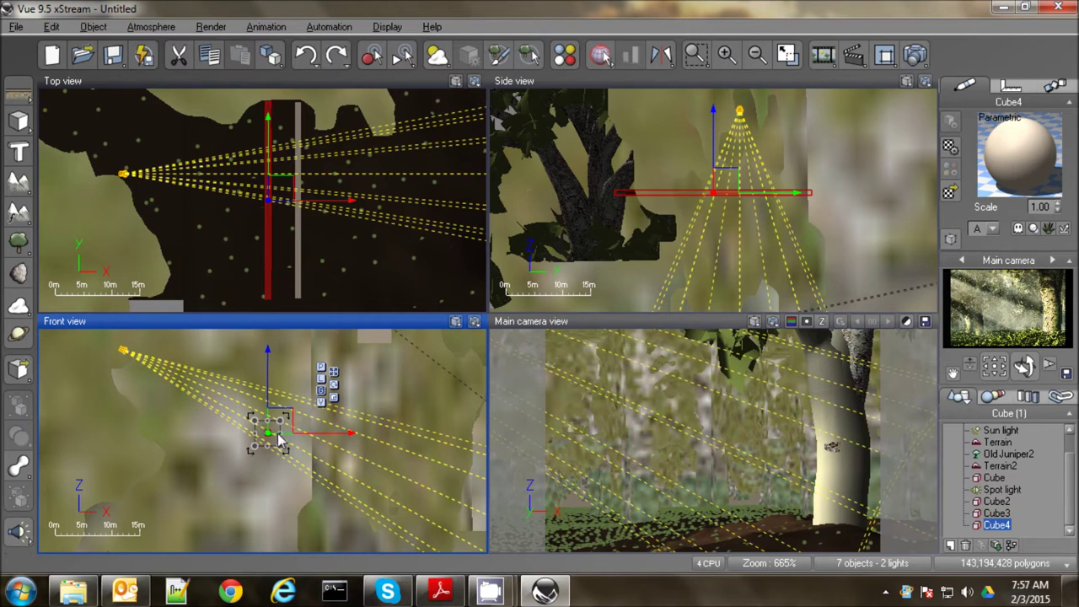
left_click_drag(272, 438, 272, 439)
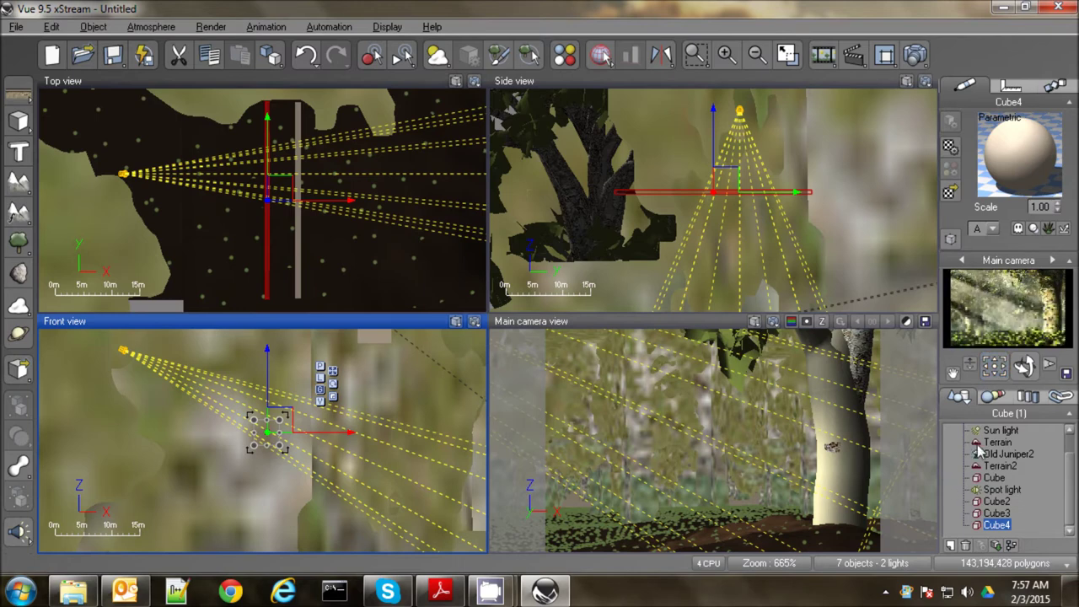
left_click(591, 321)
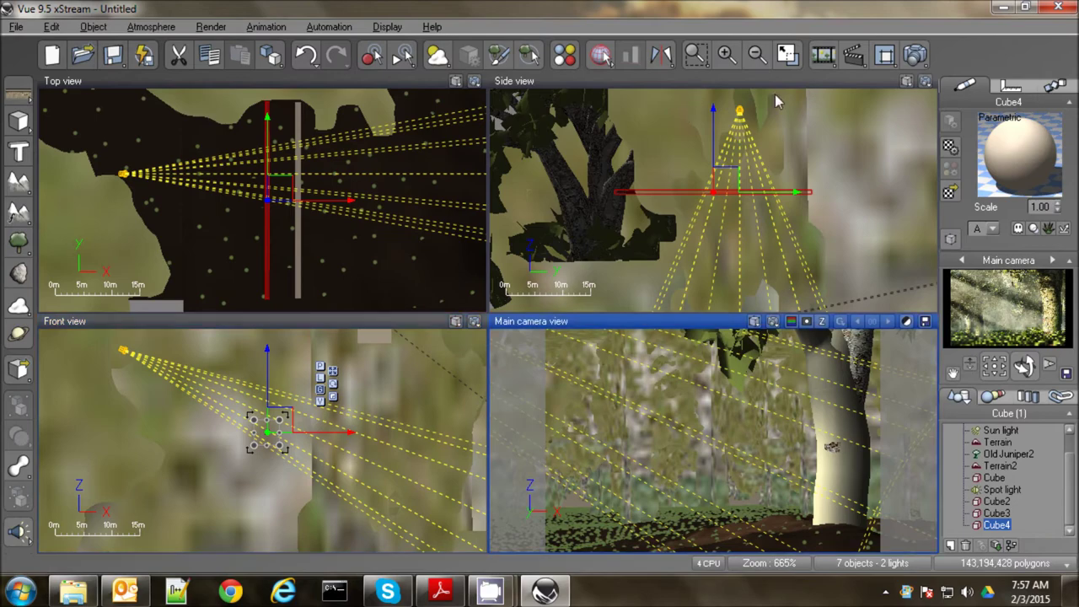
Maximize the Main camera view, render it, and dismiss Post Render Options to see the light shafts.
left_click(786, 55)
left_click(915, 54)
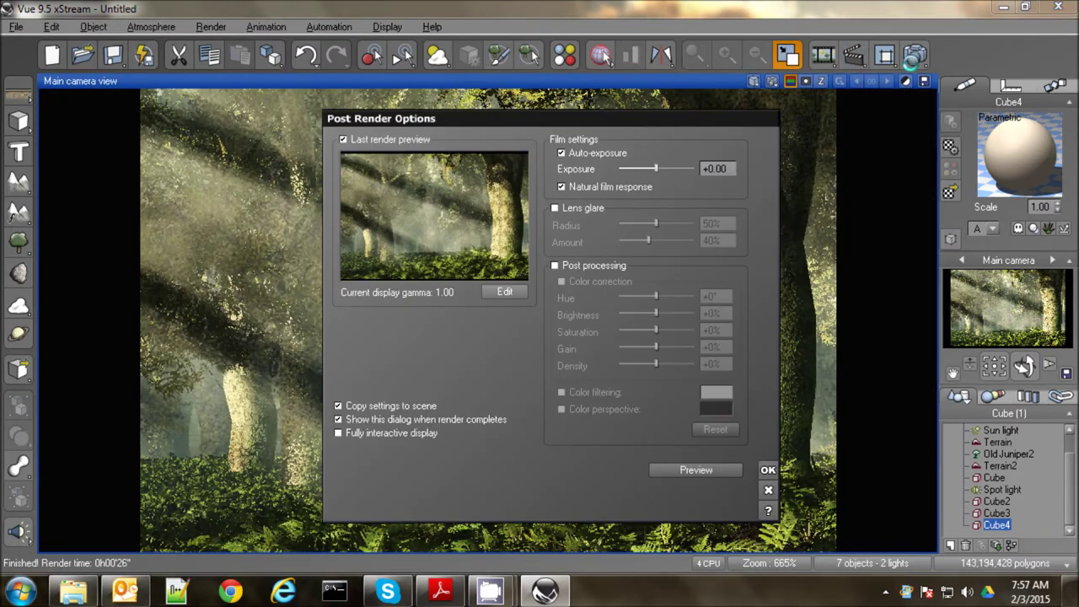
left_click(768, 470)
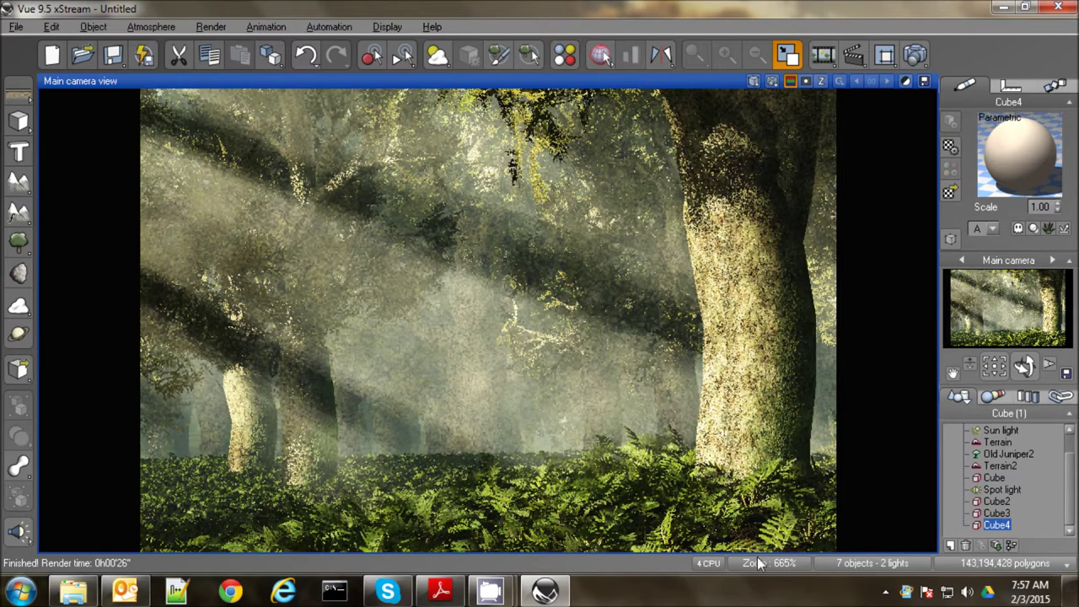
Save the Vue scene as 'deepforest' on the Desktop.
left_click(115, 61)
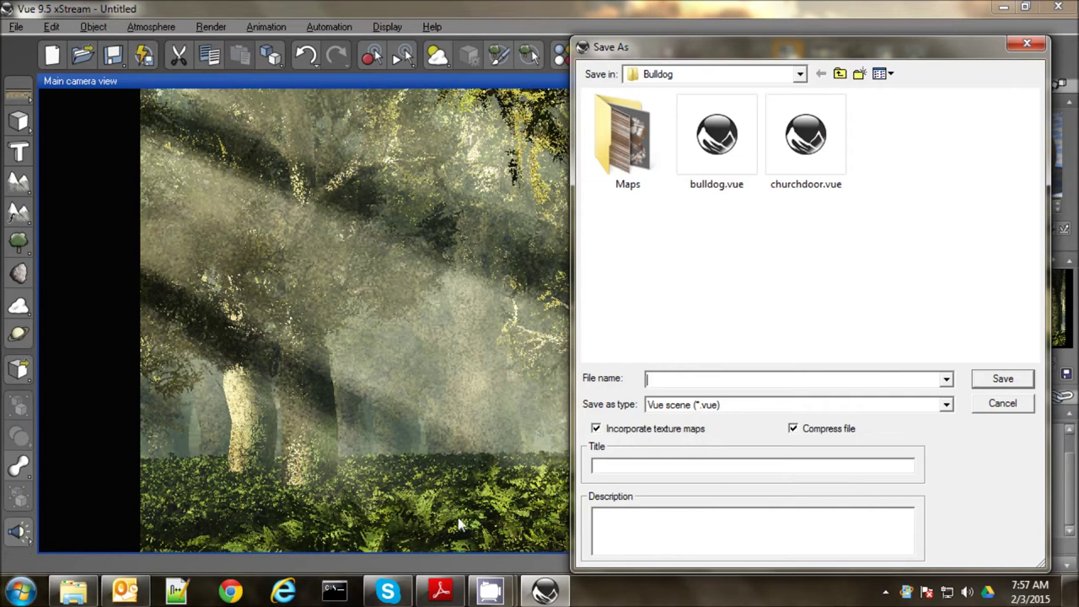
left_click(840, 75)
left_click(840, 75)
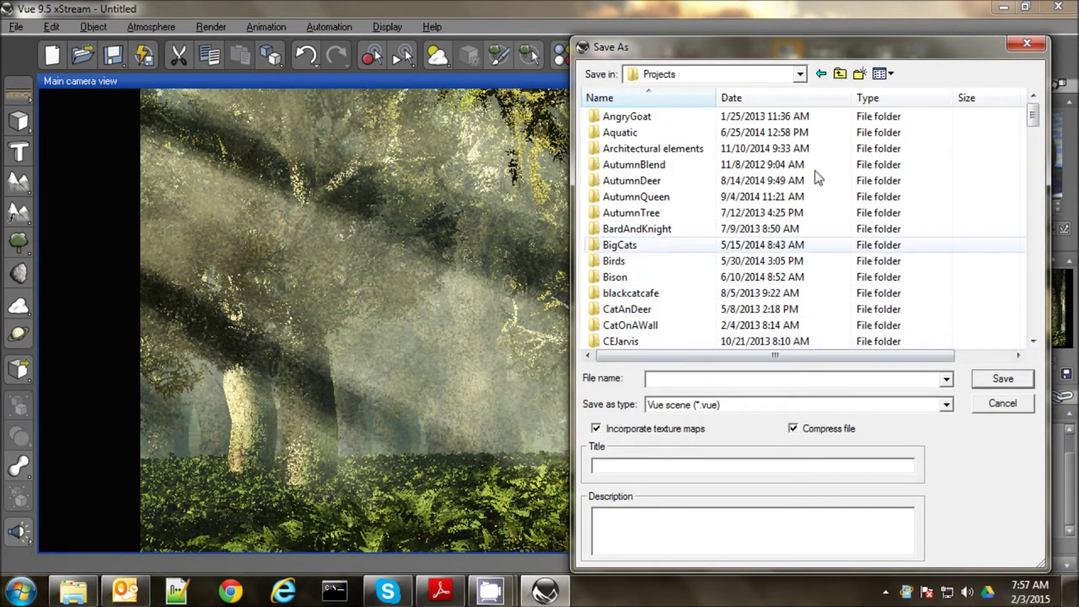
left_click(840, 75)
left_click(839, 75)
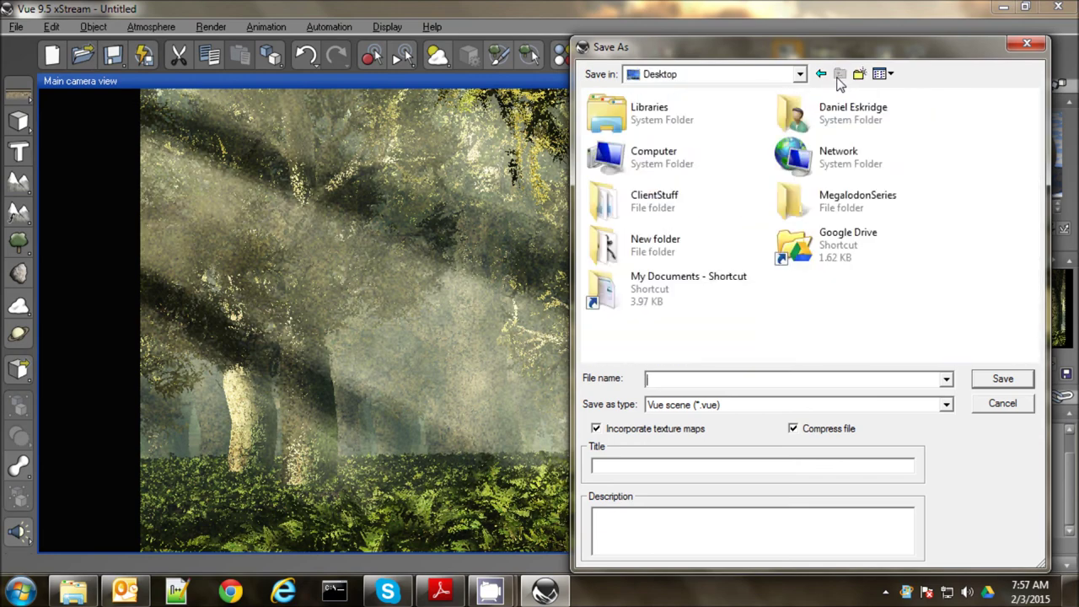
left_click(677, 380)
type("deepforest")
key("Return")
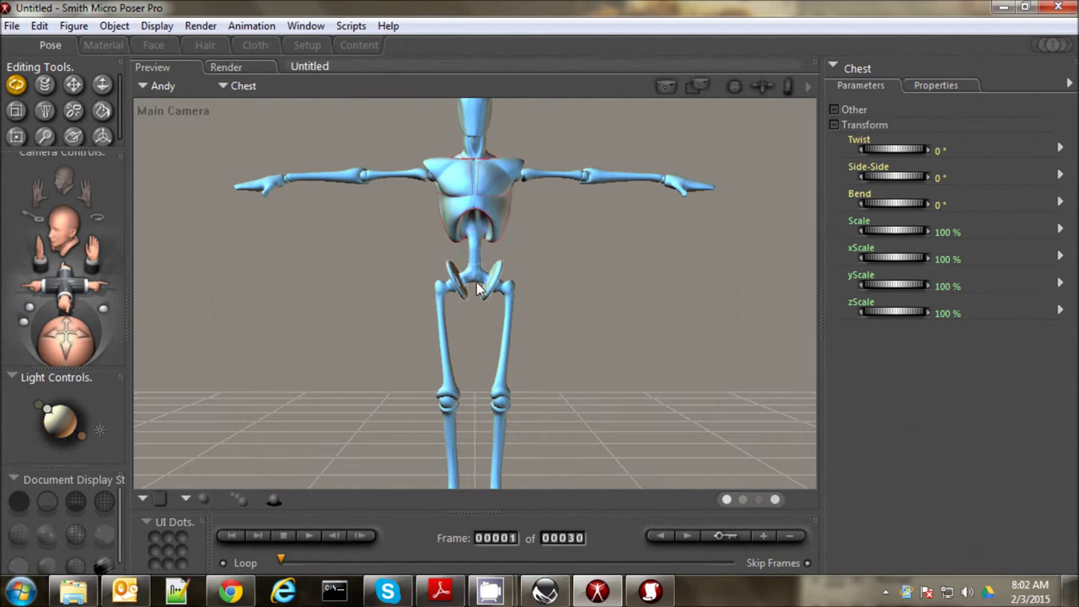
Delete the default Andy figure from the Poser scene.
left_click(474, 273)
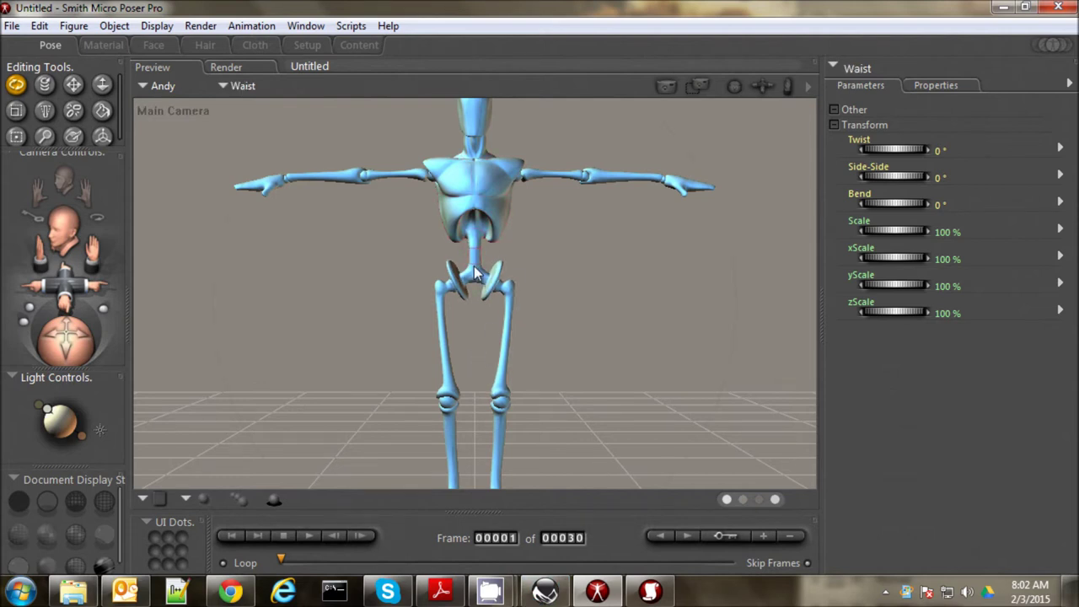
key("Delete")
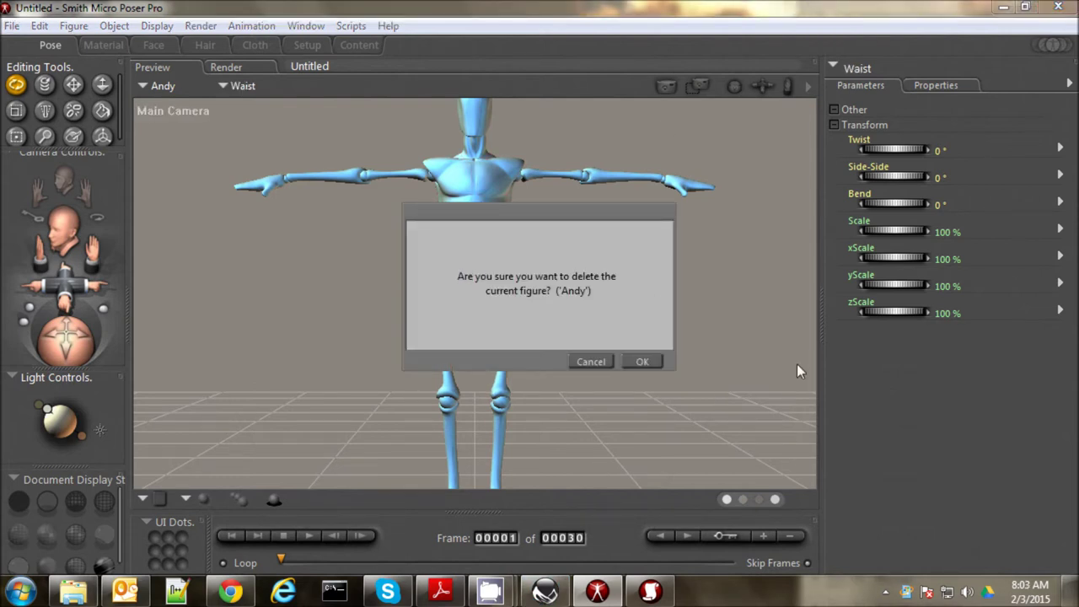
left_click(641, 362)
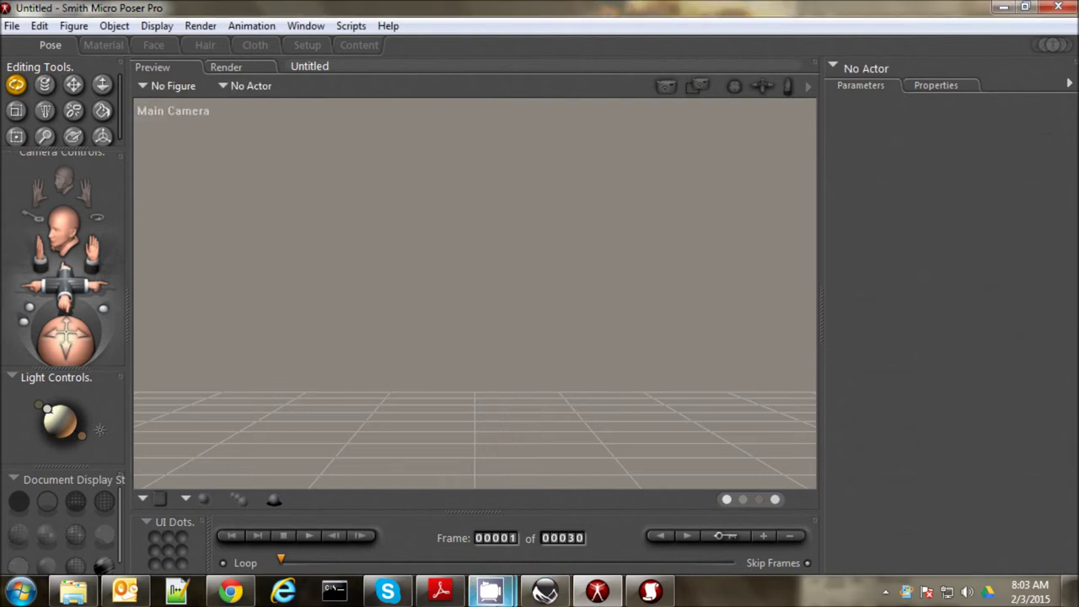
Load AllosaurusDR from the Animals library and turn its neck 10° toward the camera.
left_click(652, 591)
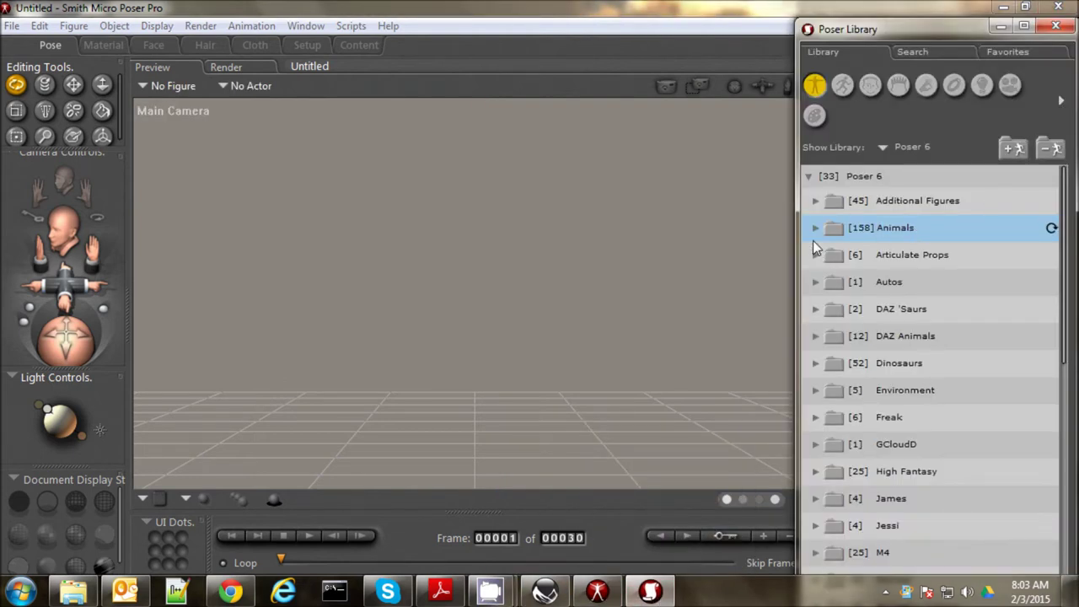
left_click(816, 229)
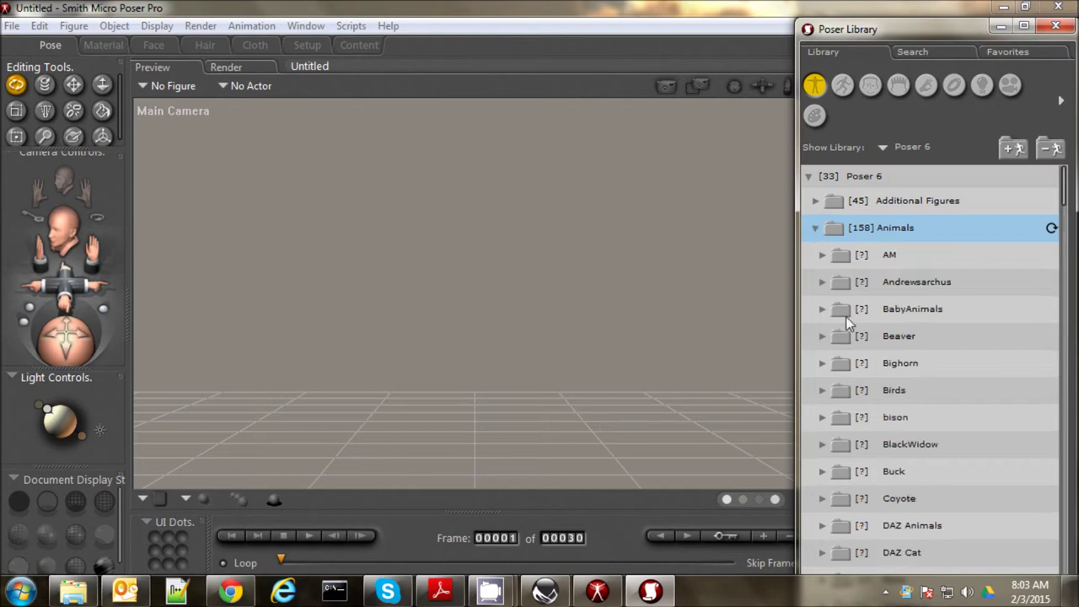
scroll(836, 377, "down", 15)
scroll(838, 383, "down", 3)
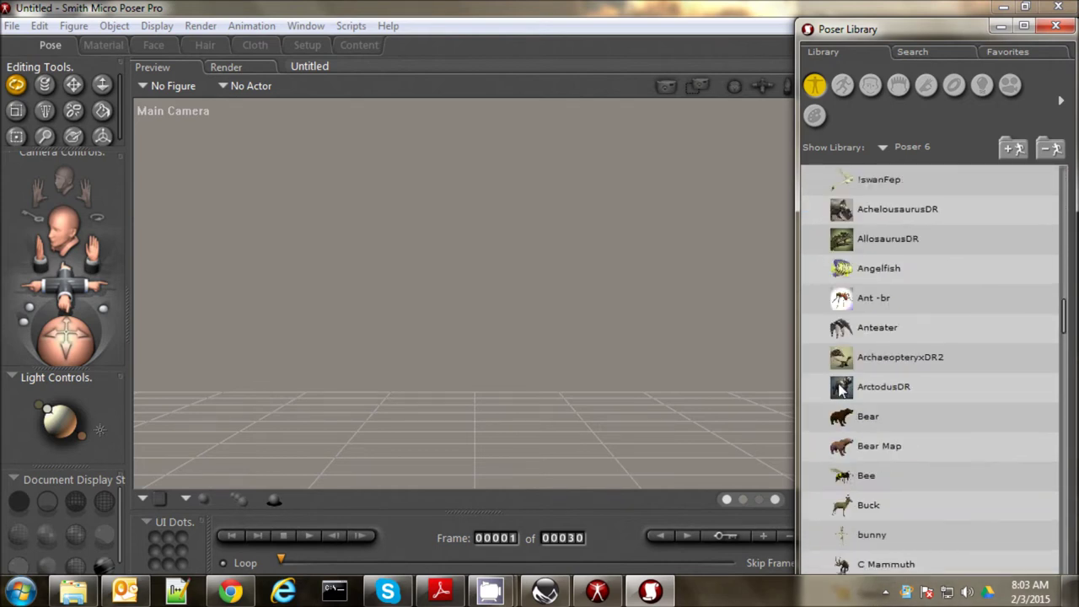
scroll(846, 319, "up", 2)
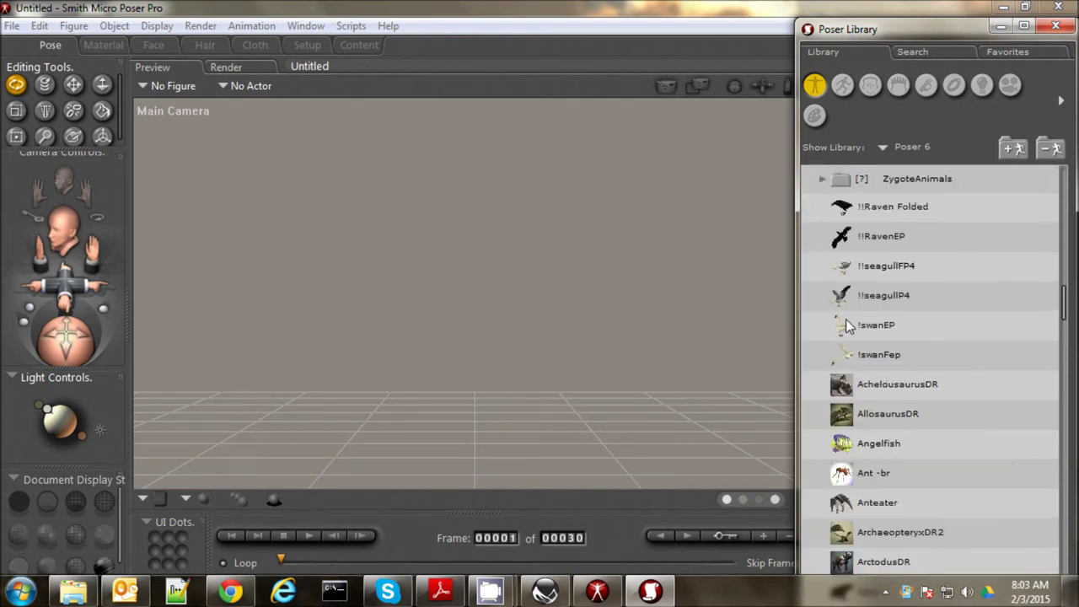
left_click(883, 417)
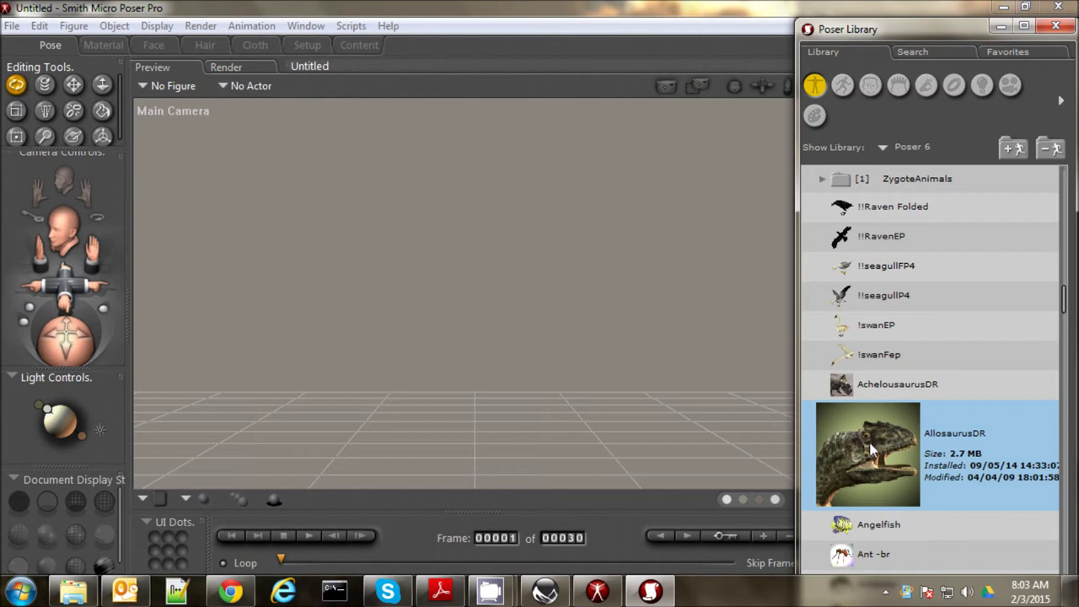
double_click(871, 449)
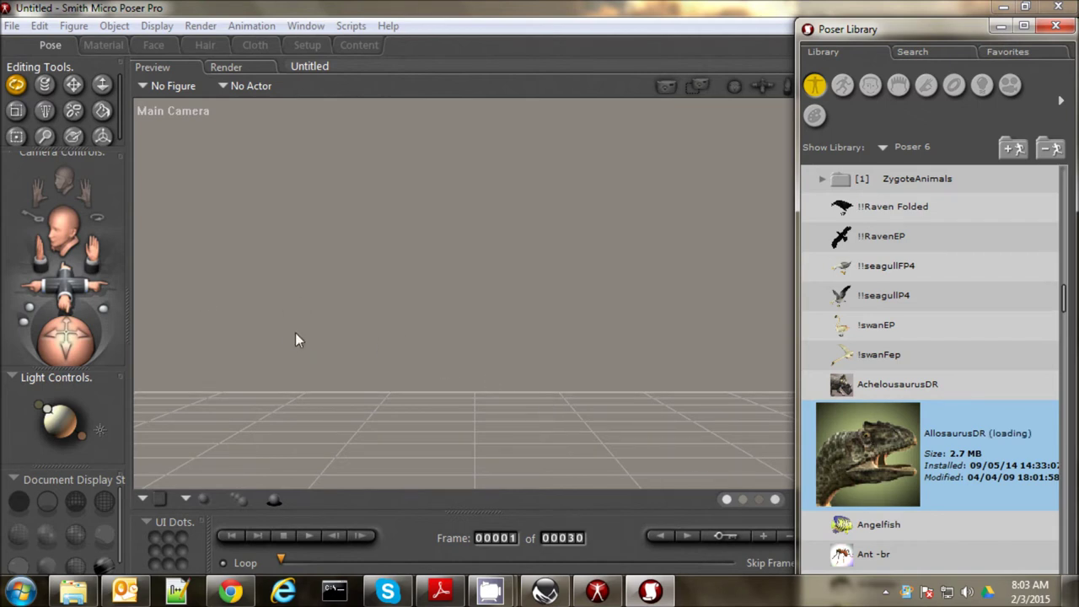
left_click_drag(64, 290, 65, 336)
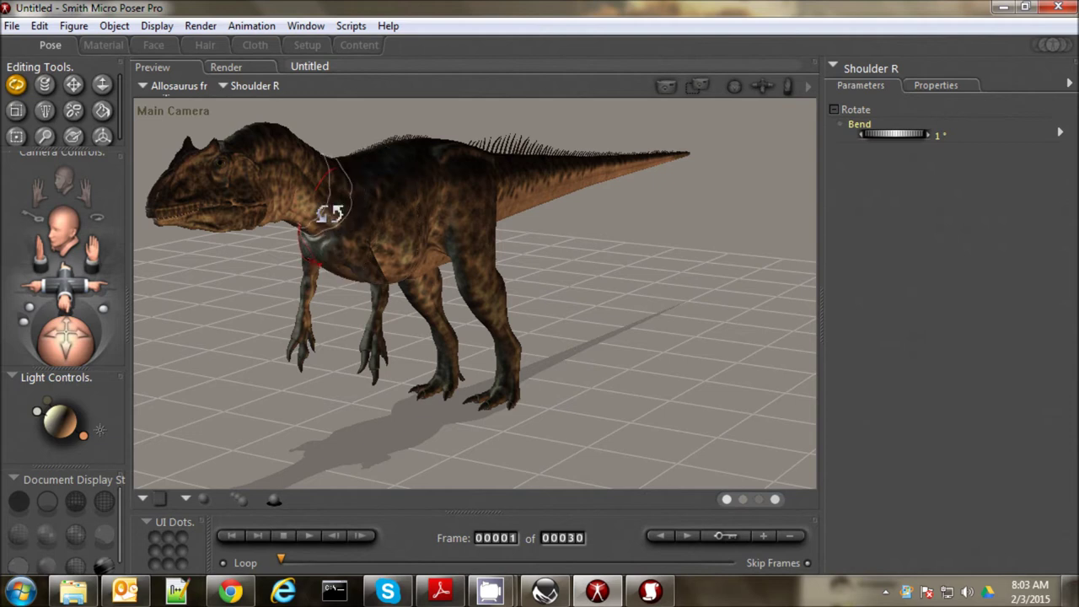
left_click_drag(331, 213, 326, 204)
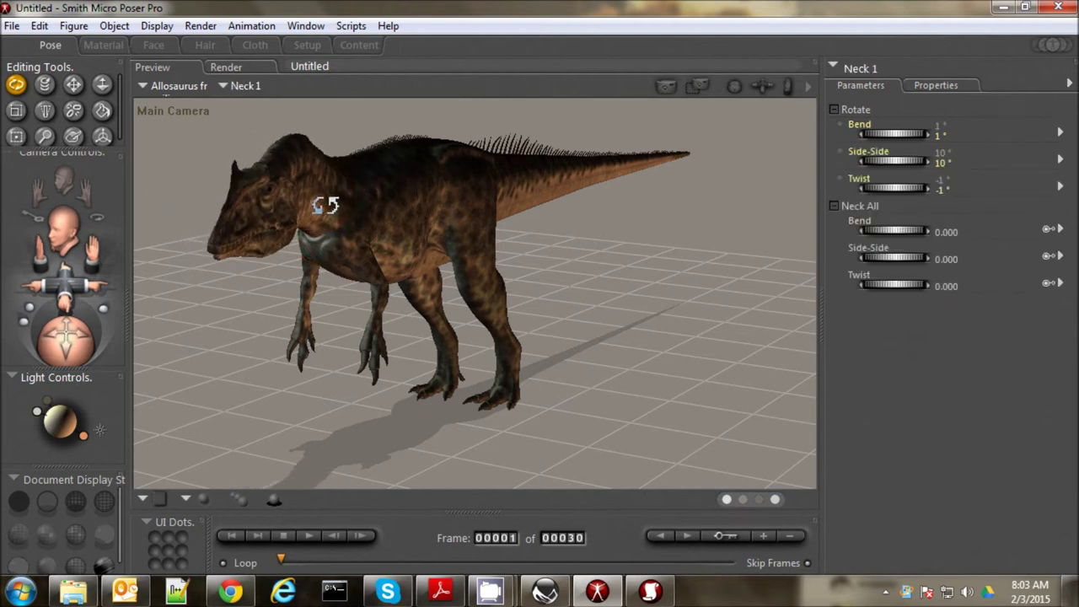
Twist the Allosaurus's head by 6 degrees and select its jaws.
left_click(303, 191)
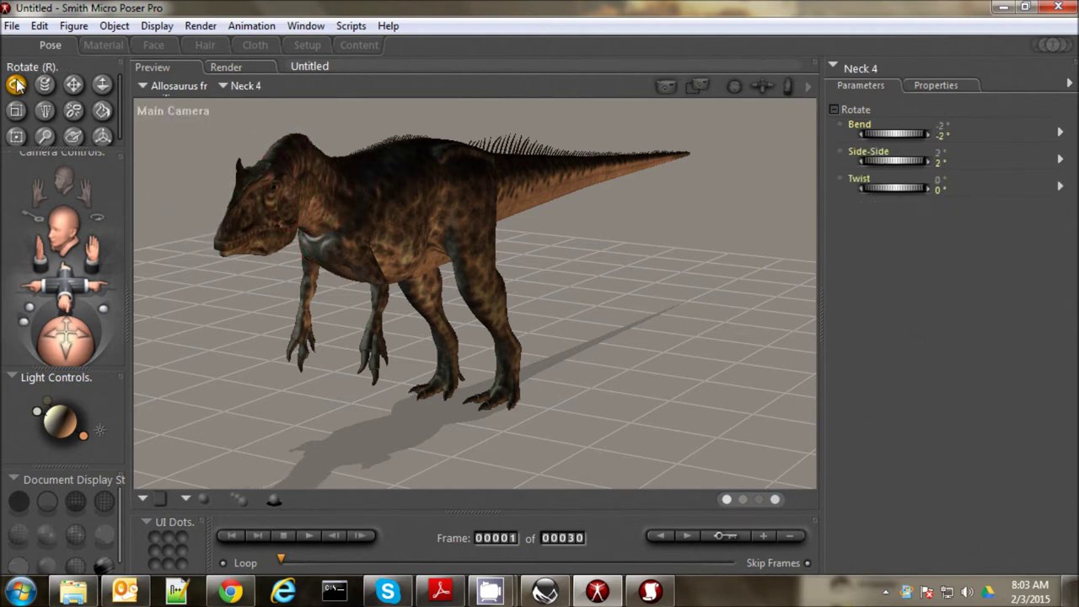
left_click(255, 201)
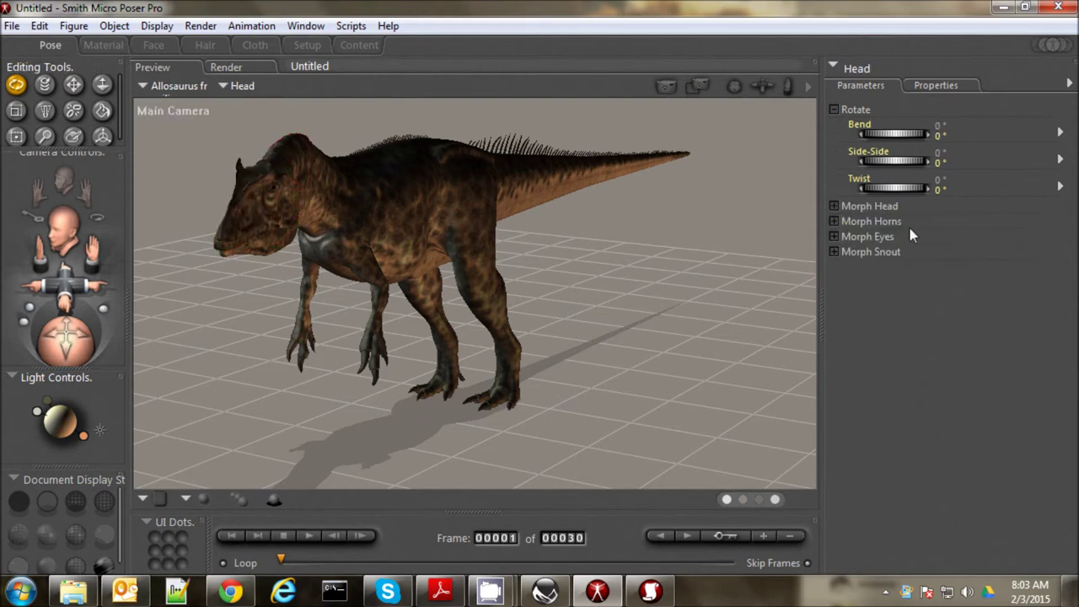
left_click(45, 85)
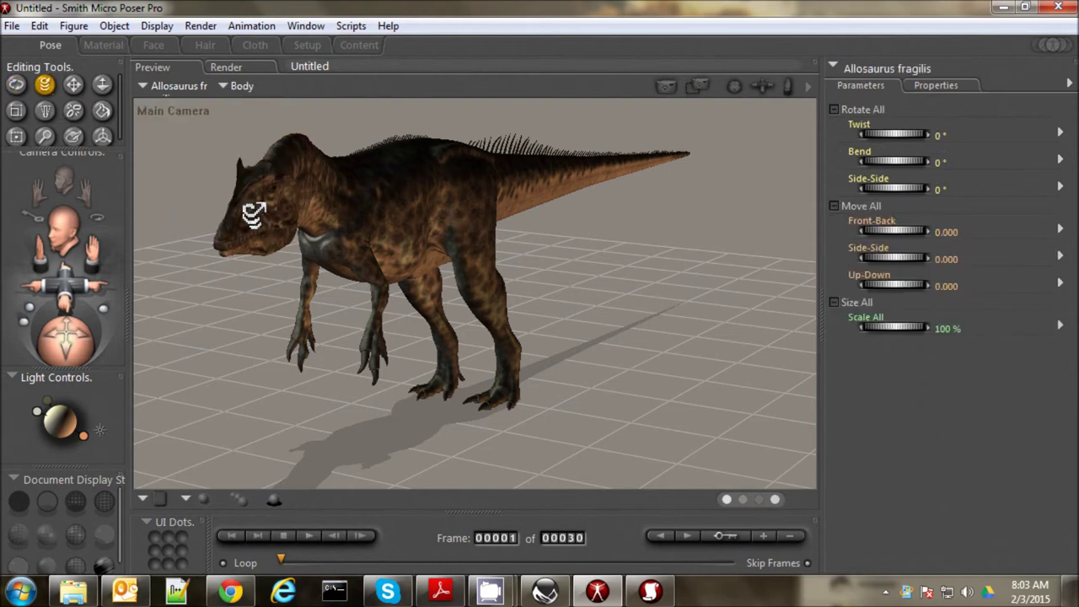
left_click_drag(253, 213, 256, 223)
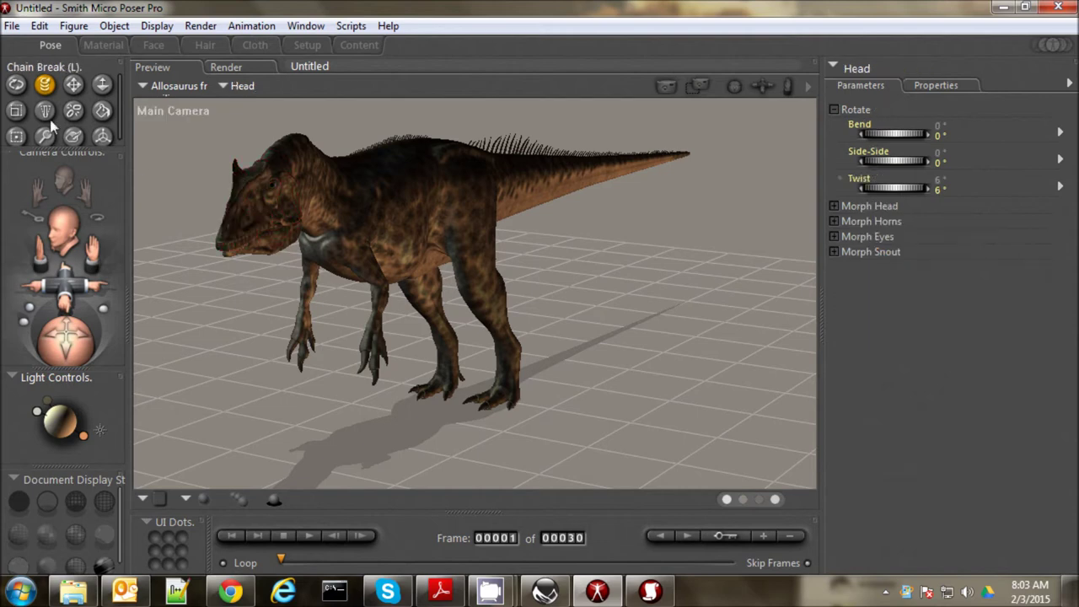
left_click(16, 84)
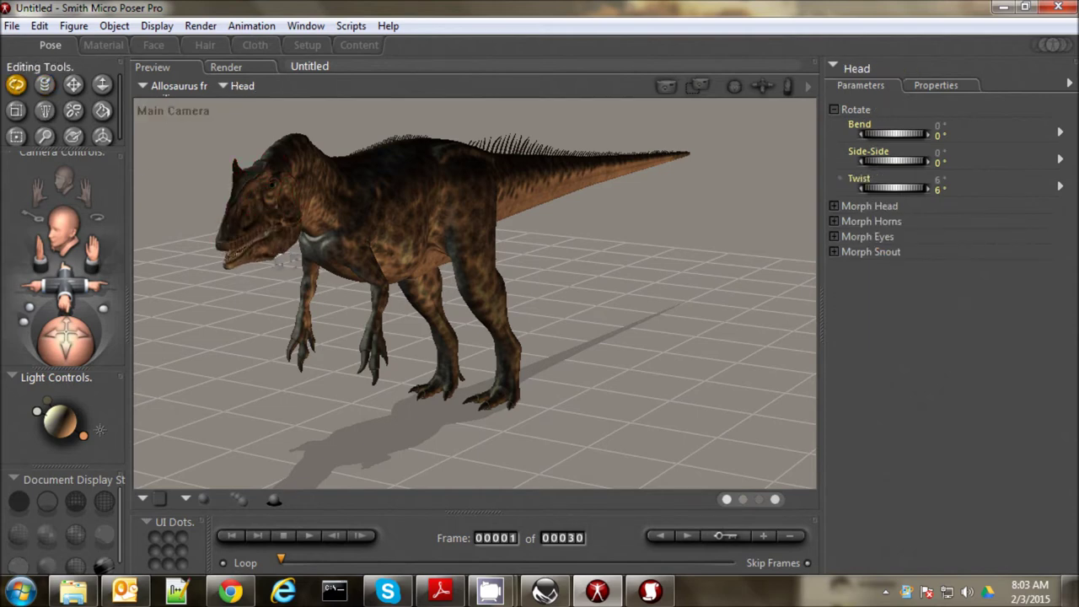
left_click(253, 257)
left_click_drag(72, 337, 118, 339)
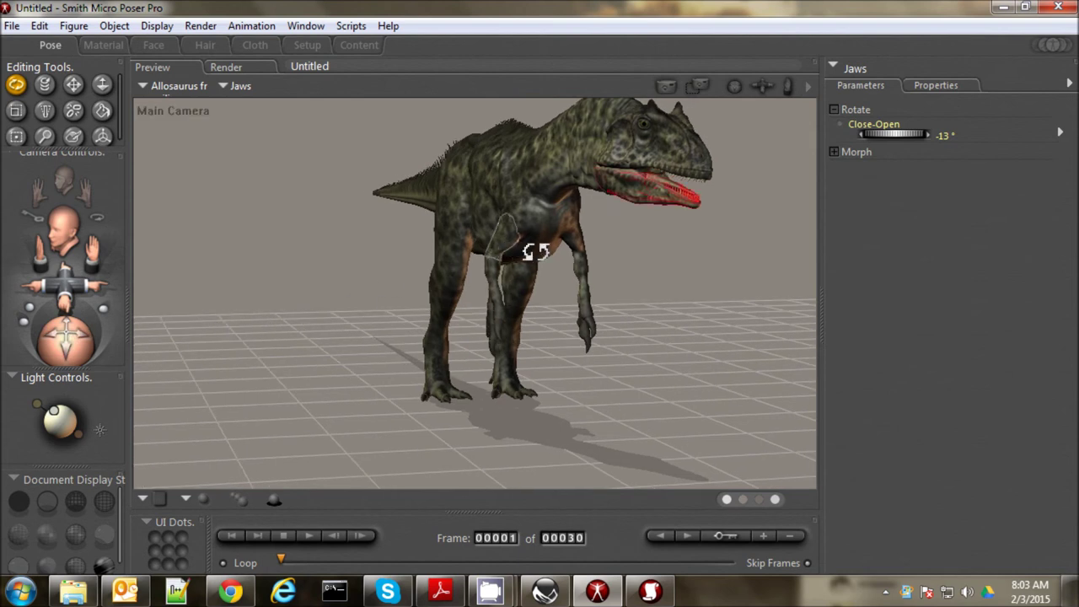
Raise the left forearm, curl both hands' fingers (right bend 37), and bend the torso at the abdomen.
left_click_drag(579, 246, 607, 324)
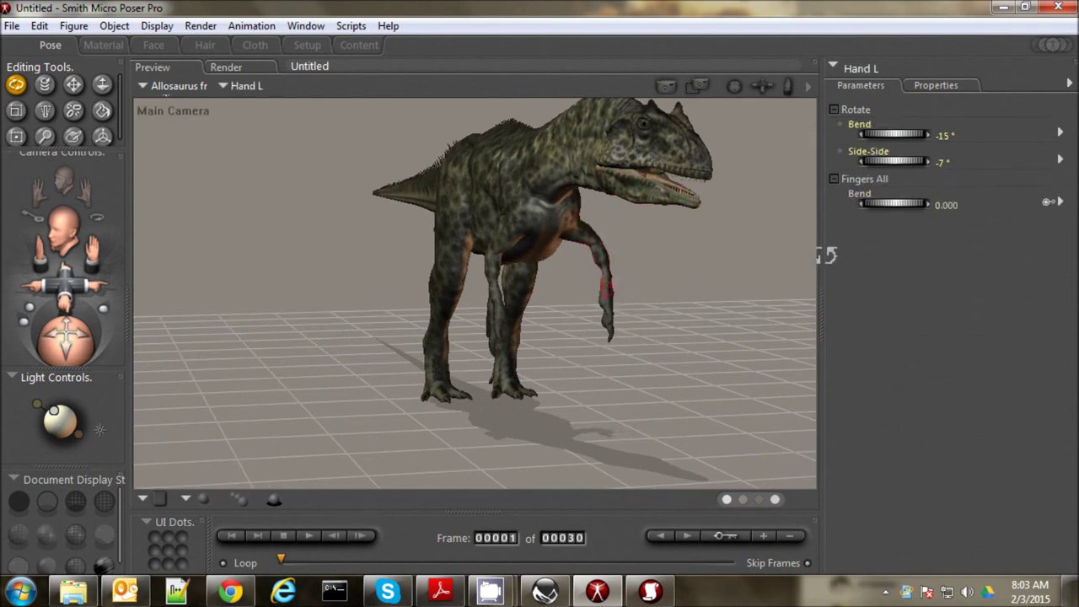
left_click_drag(875, 211, 885, 213)
left_click(510, 301)
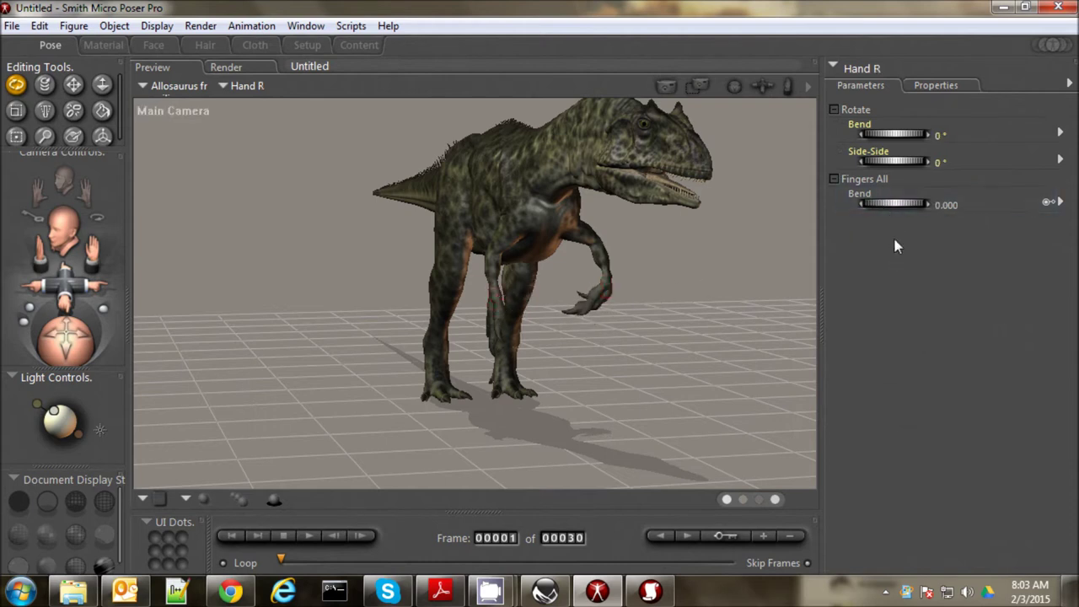
left_click_drag(880, 208, 907, 210)
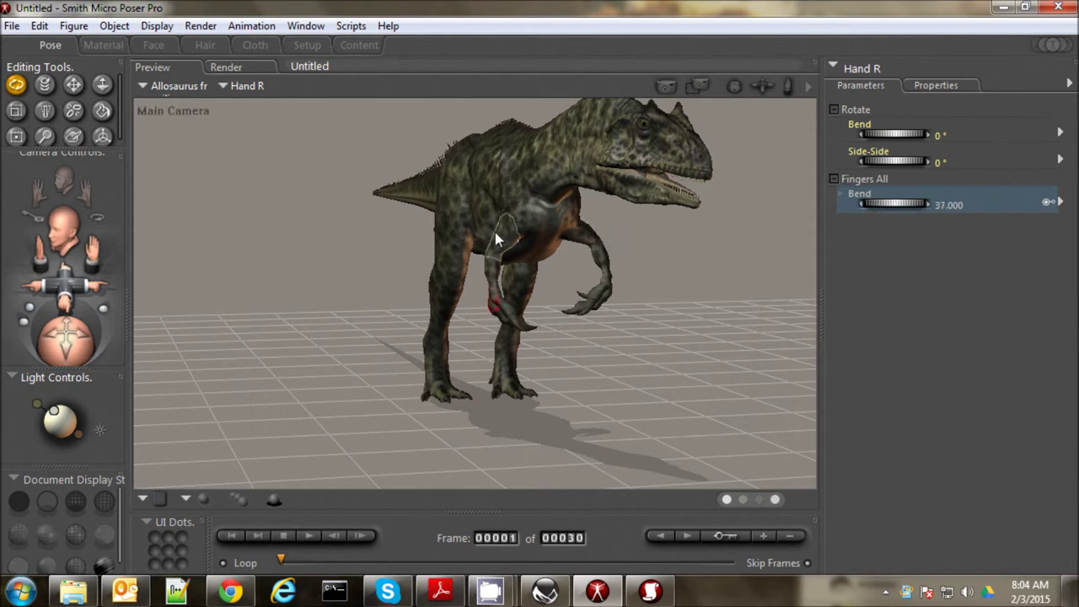
left_click(558, 221)
left_click(524, 184)
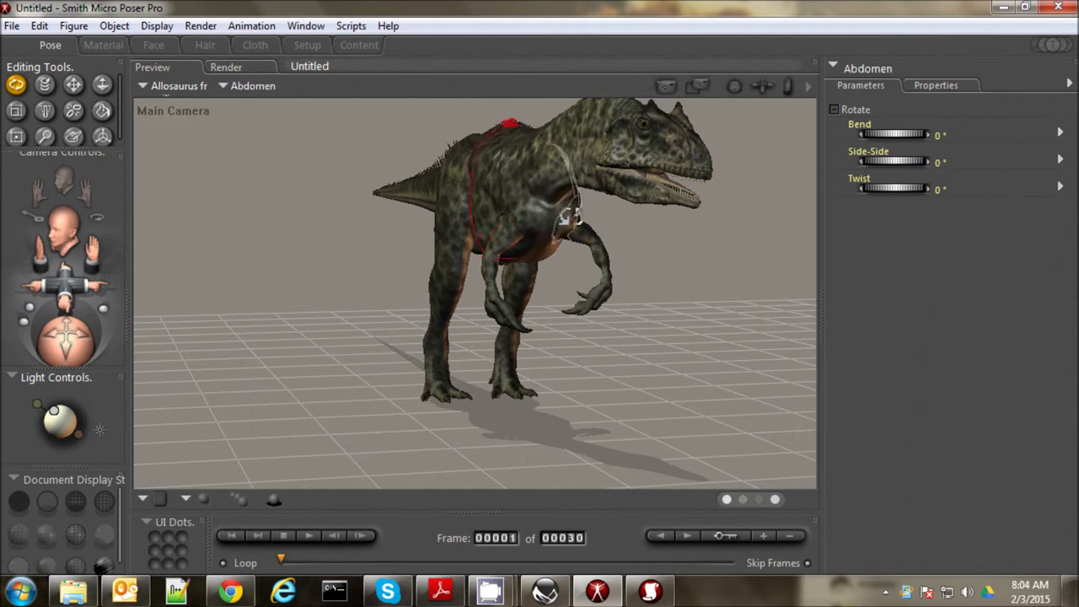
left_click_drag(525, 180, 567, 244)
left_click_drag(78, 244, 94, 247)
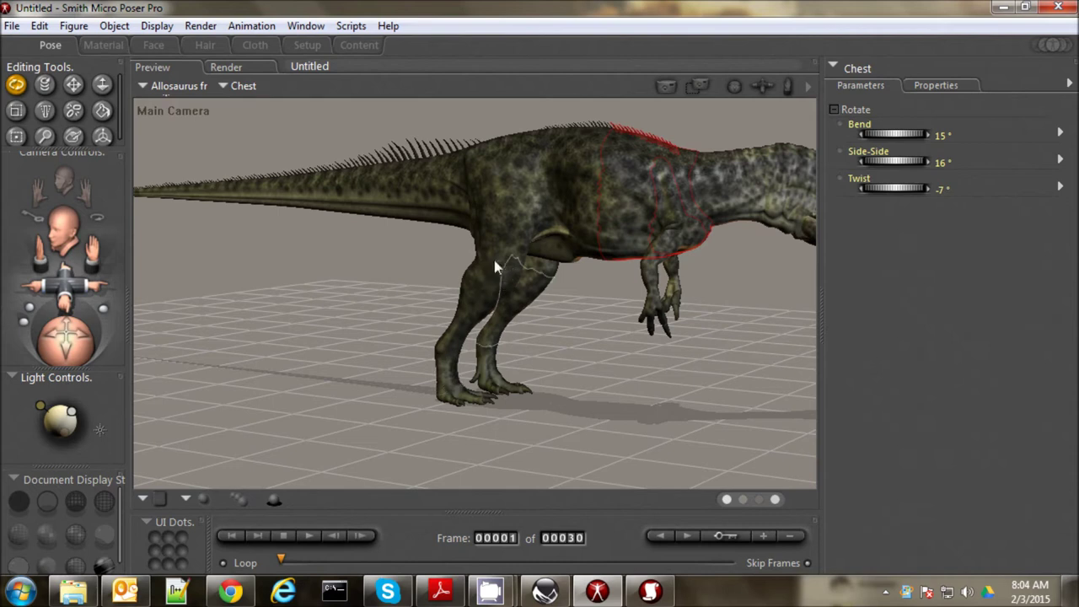
Pose the hind legs: swing the right leg back, tilt its foot, and rotate the left thigh, shin and ankle.
left_click_drag(489, 248, 419, 253)
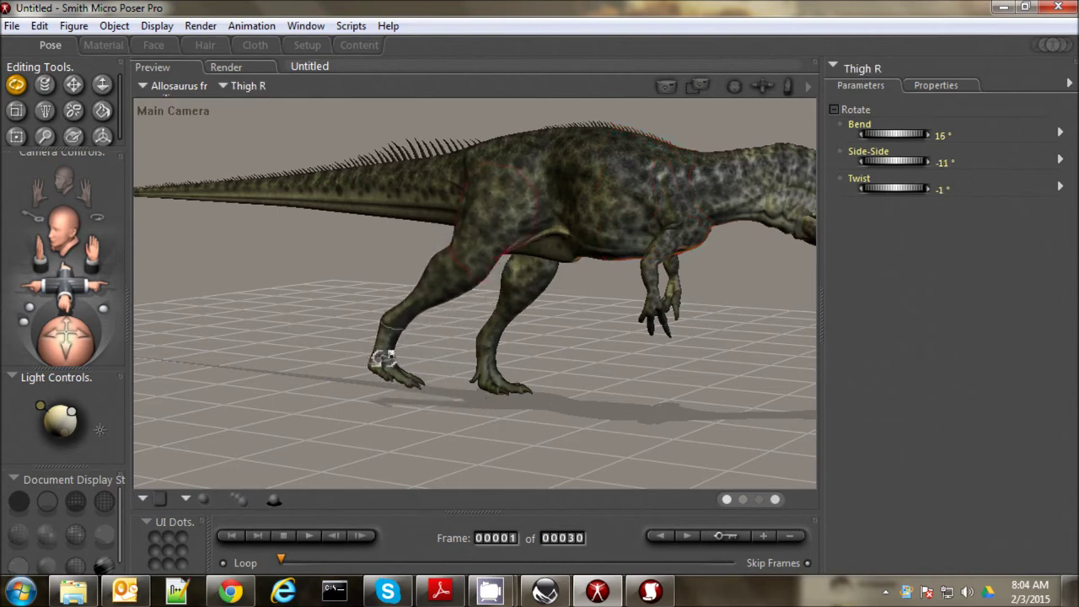
left_click_drag(379, 361, 444, 369)
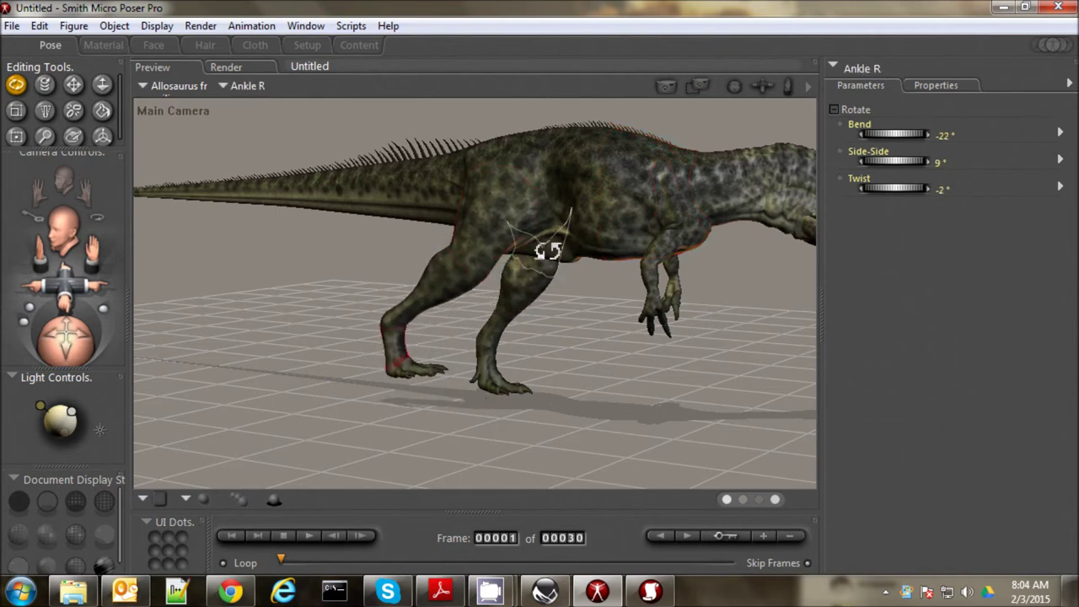
left_click_drag(547, 244, 606, 256)
left_click(600, 260)
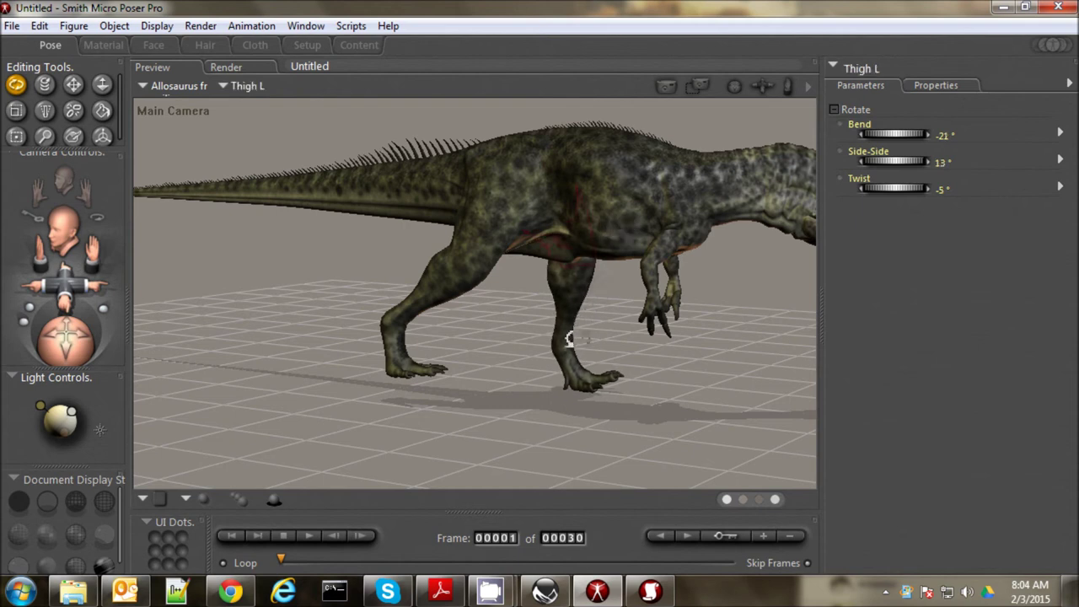
left_click_drag(567, 302, 412, 207)
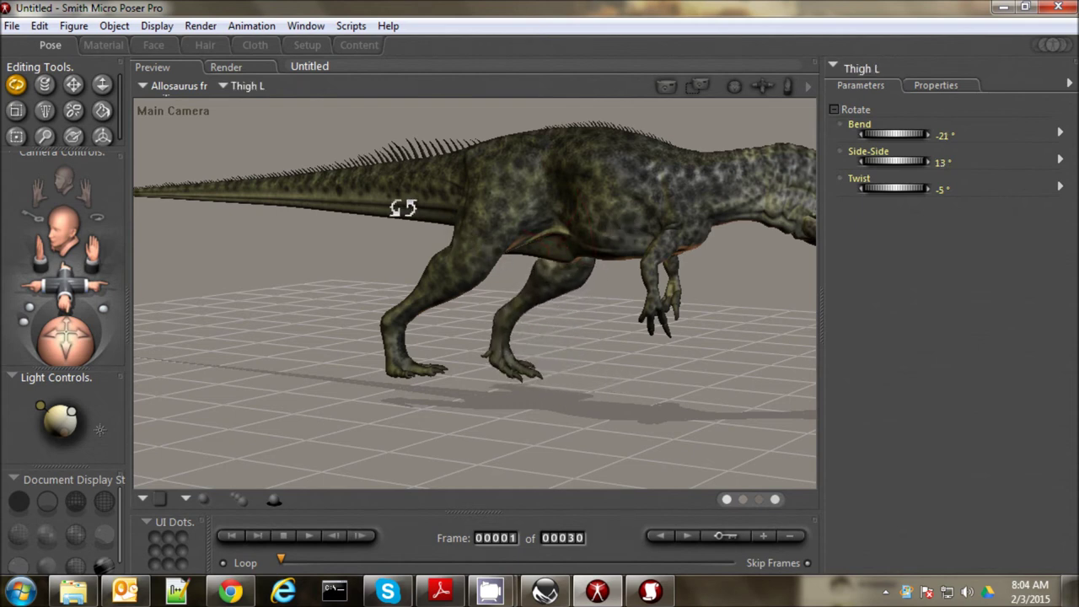
left_click(510, 329)
left_click_drag(504, 342, 547, 358)
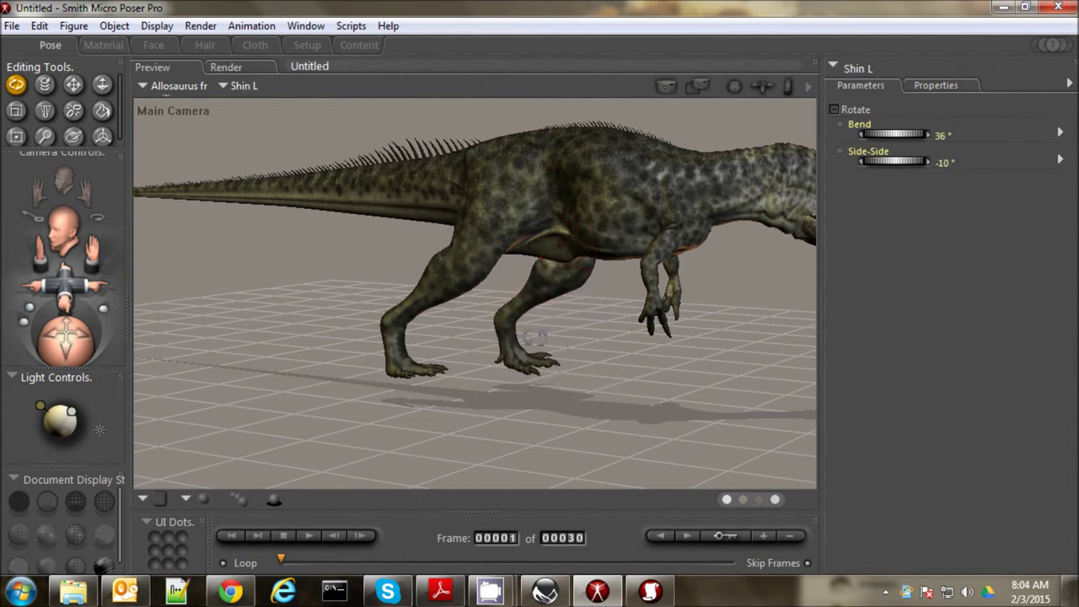
left_click(547, 358)
left_click_drag(604, 214, 622, 209)
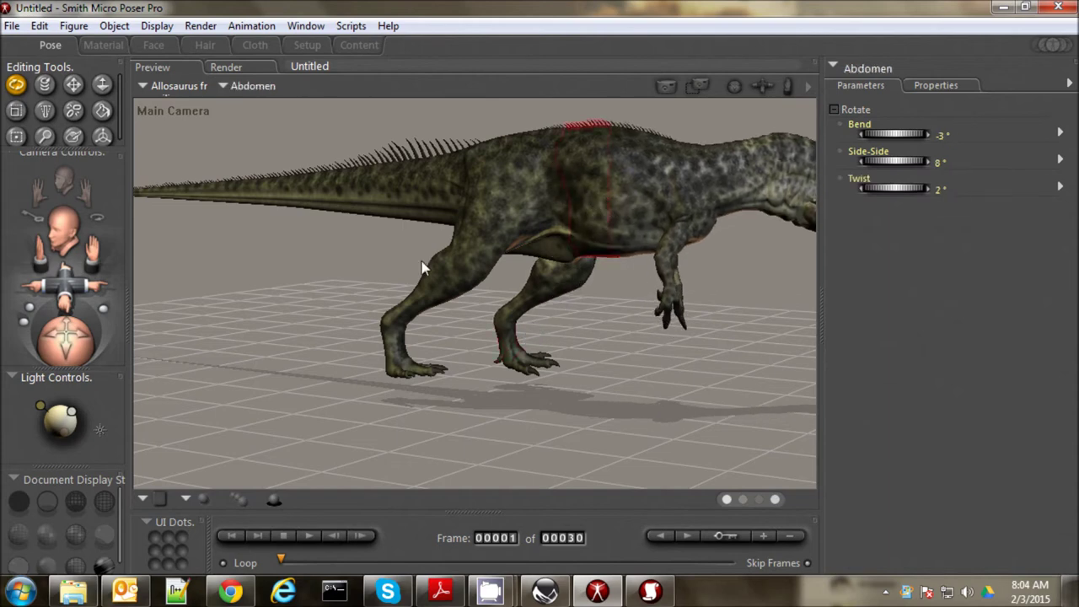
left_click_drag(82, 341, 69, 341)
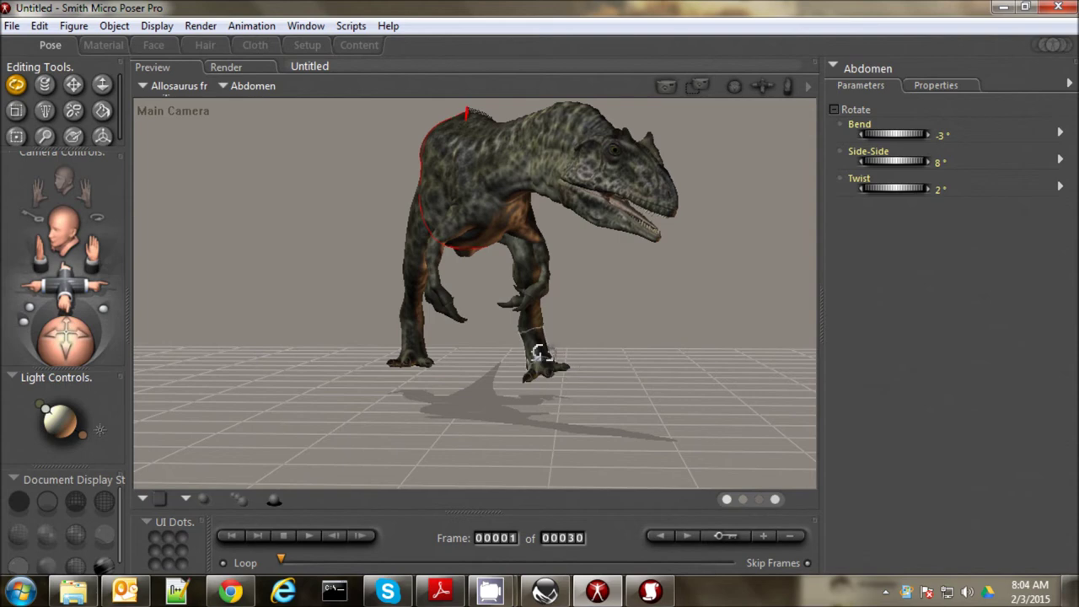
left_click(520, 358)
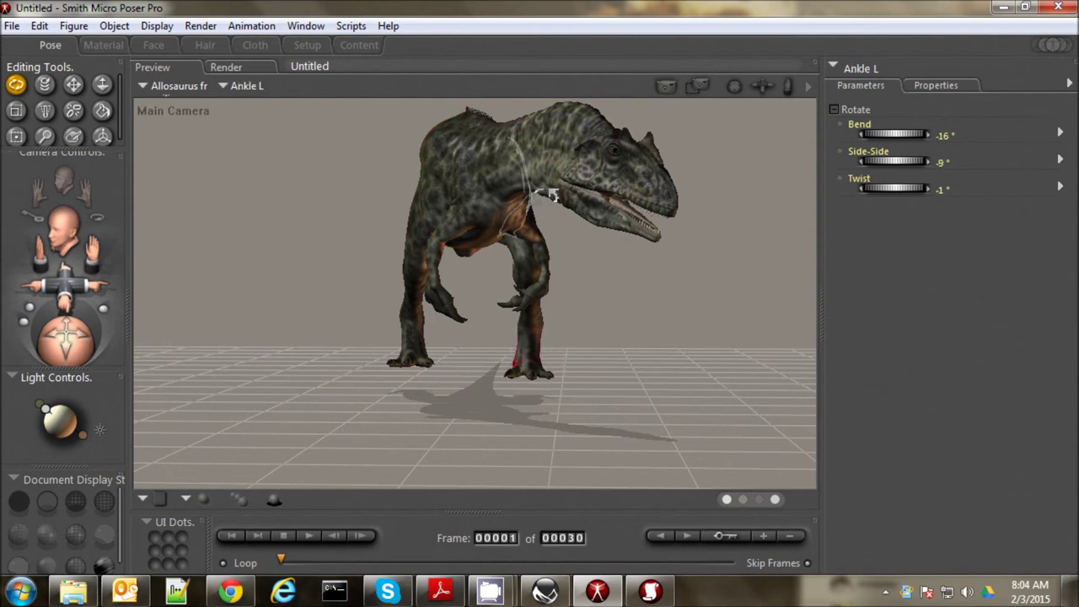
left_click_drag(64, 355, 62, 357)
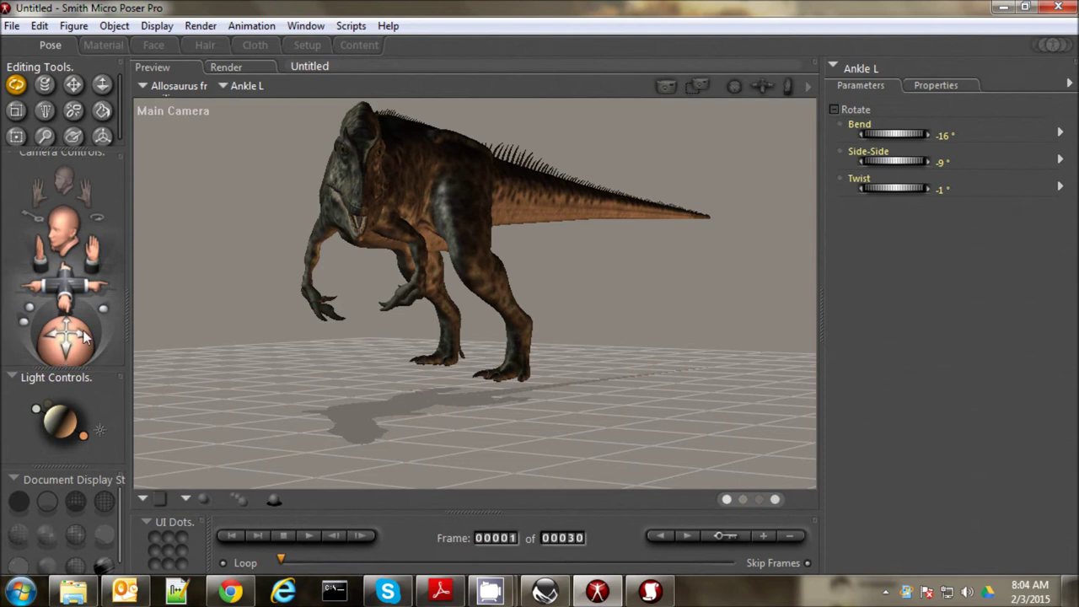
Bend the tail upward, swing the chest to one side, and re-angle both thighs at the hip.
left_click_drag(499, 192, 709, 180)
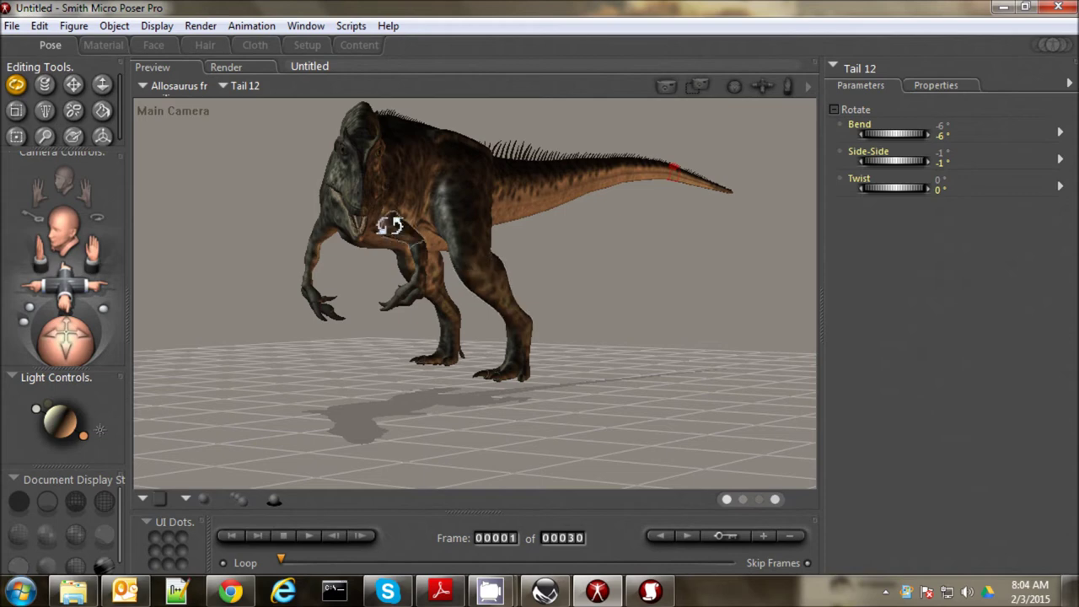
left_click_drag(398, 170, 397, 210)
left_click(402, 169)
left_click(448, 222)
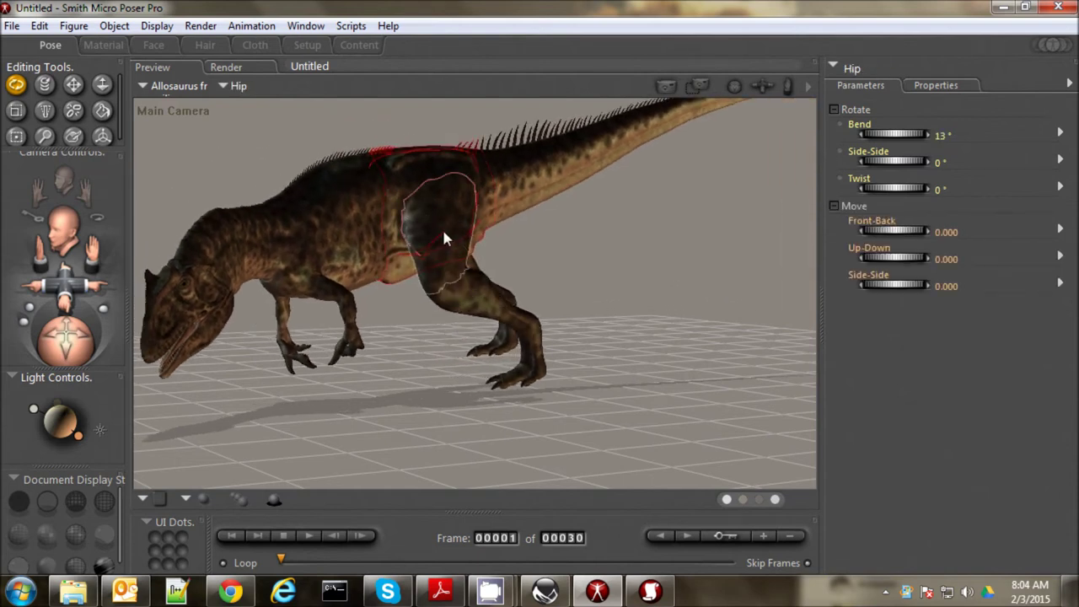
mouse_move(445, 238)
left_mouse_down()
mouse_move(393, 224)
mouse_move(434, 228)
left_mouse_up()
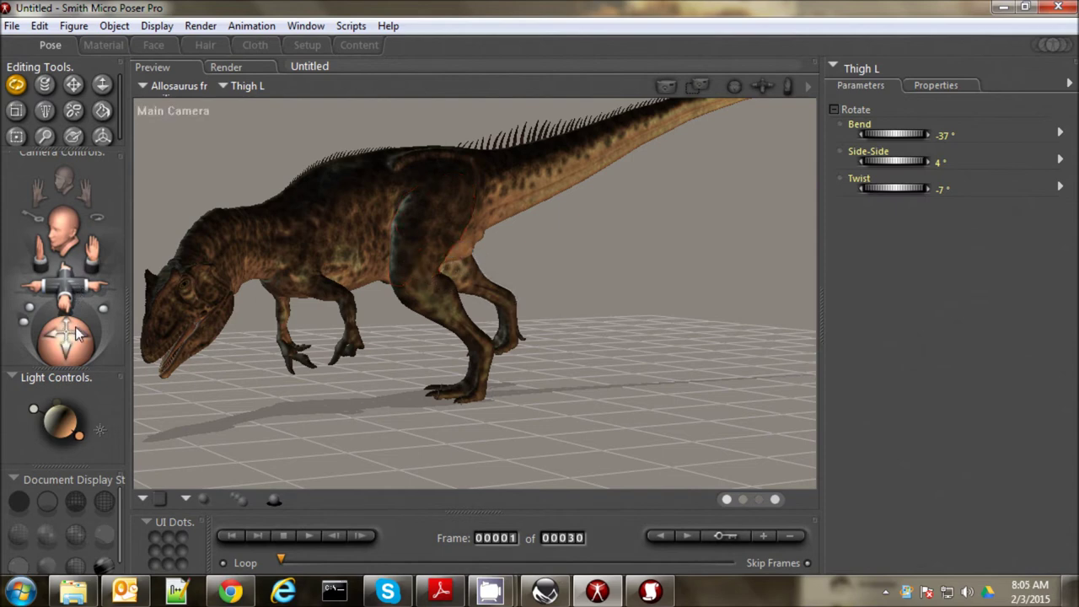
left_click_drag(80, 317, 70, 335)
left_click_drag(481, 234, 451, 360)
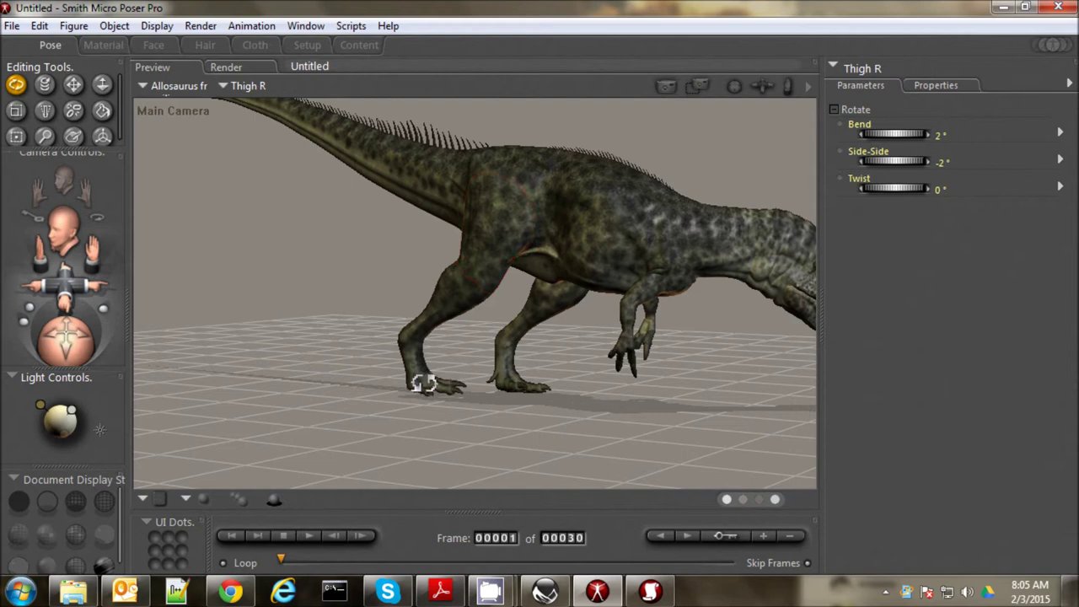
Bend the neck downward and turn and twist the head.
left_click_drag(750, 261, 796, 263)
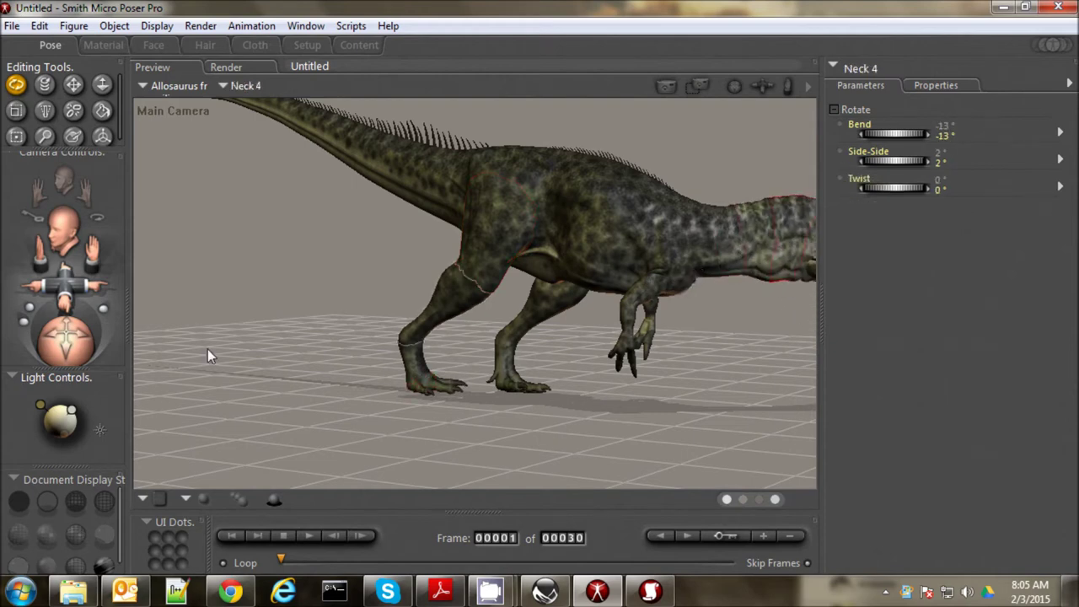
left_click_drag(61, 345, 49, 342)
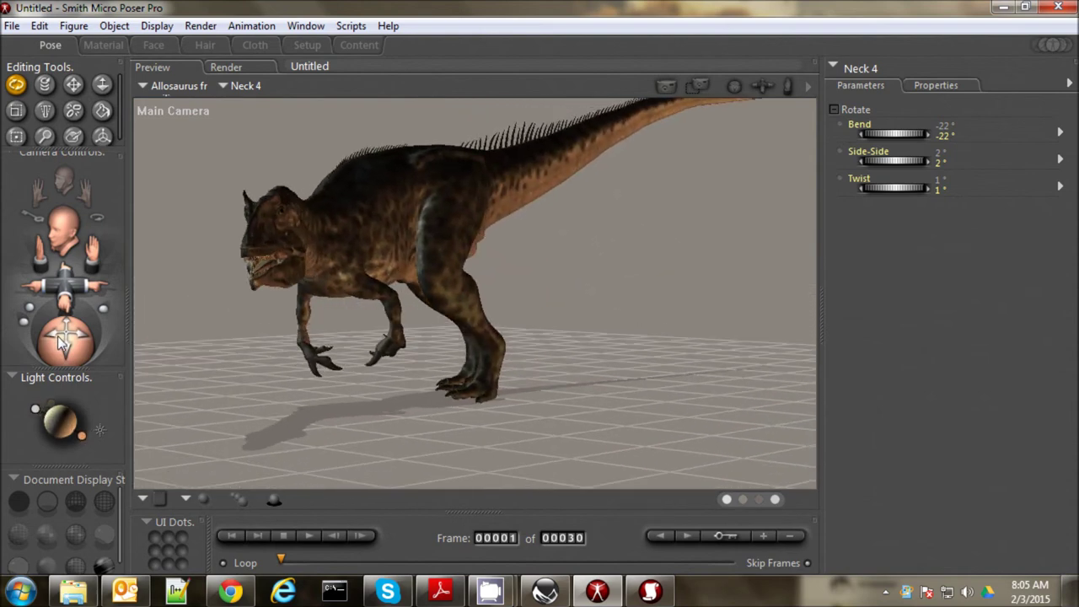
left_click_drag(258, 238, 287, 232)
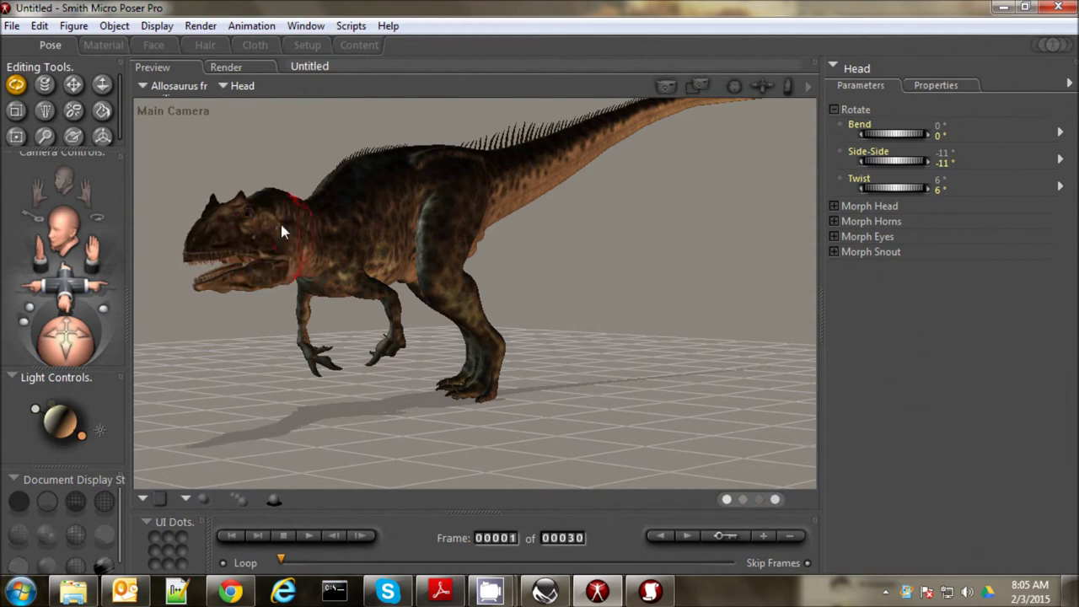
left_click(282, 226)
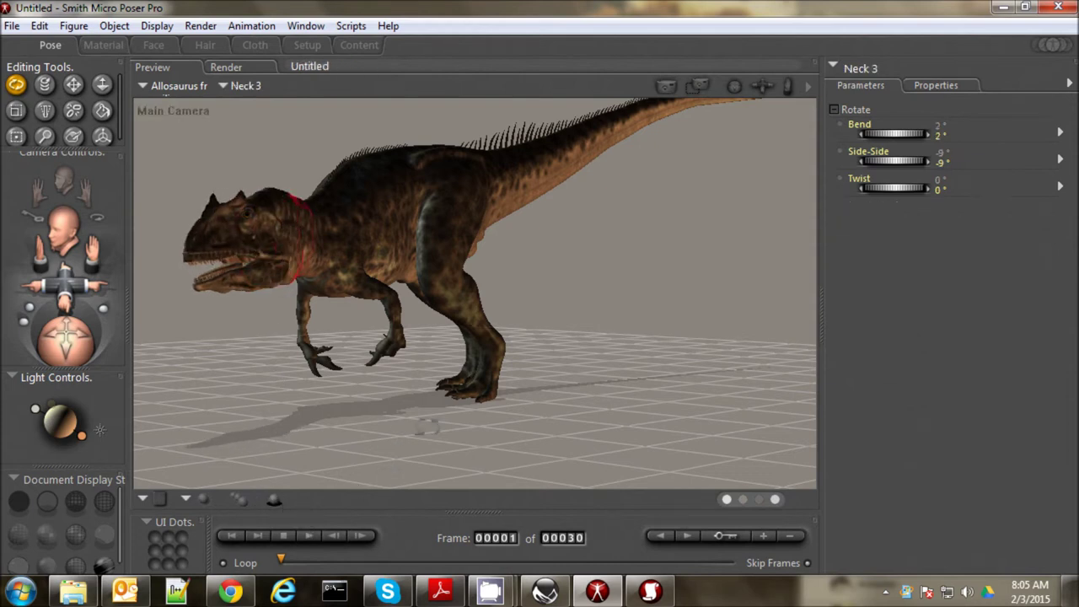
left_click(12, 25)
Save the Poser scene as 'allosaurus' on the Desktop and return to Vue's deepforest scene.
left_click(42, 142)
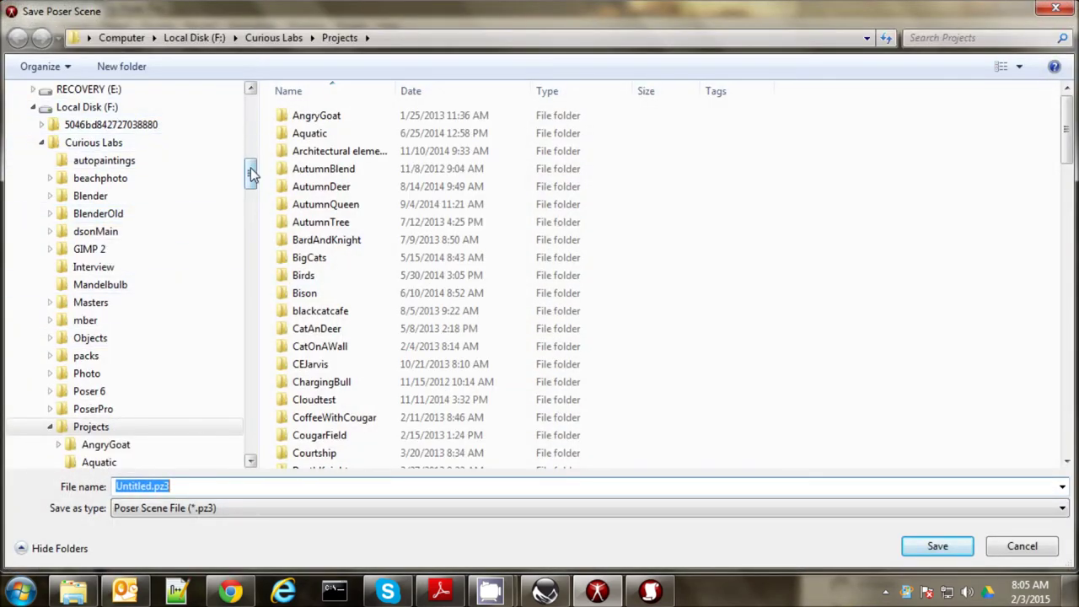
left_click_drag(250, 172, 251, 114)
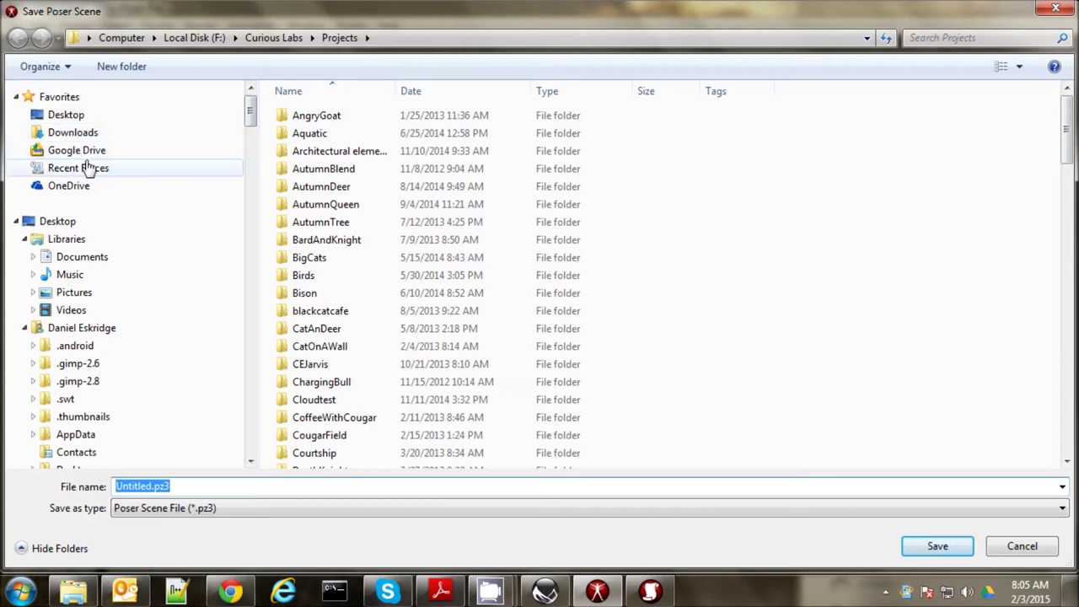
left_click(66, 115)
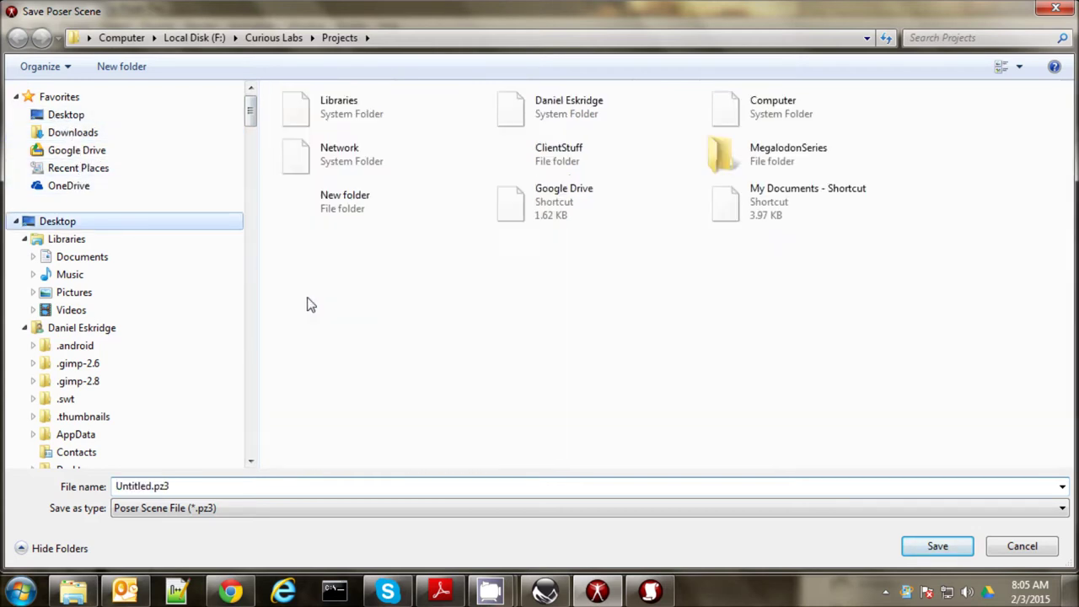
left_click(152, 487)
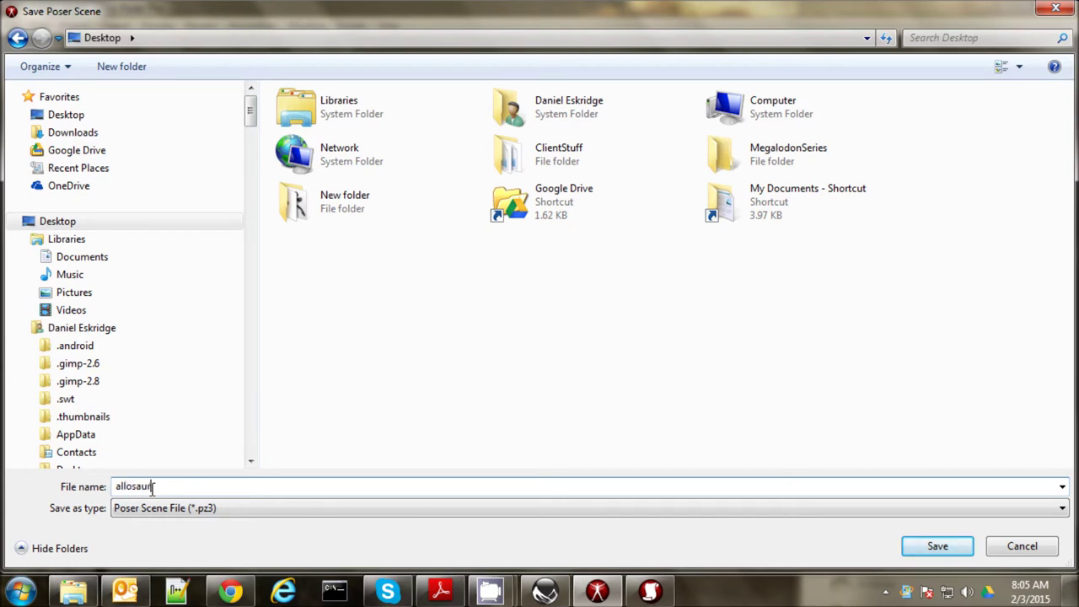
type("allosaurus")
key("Return")
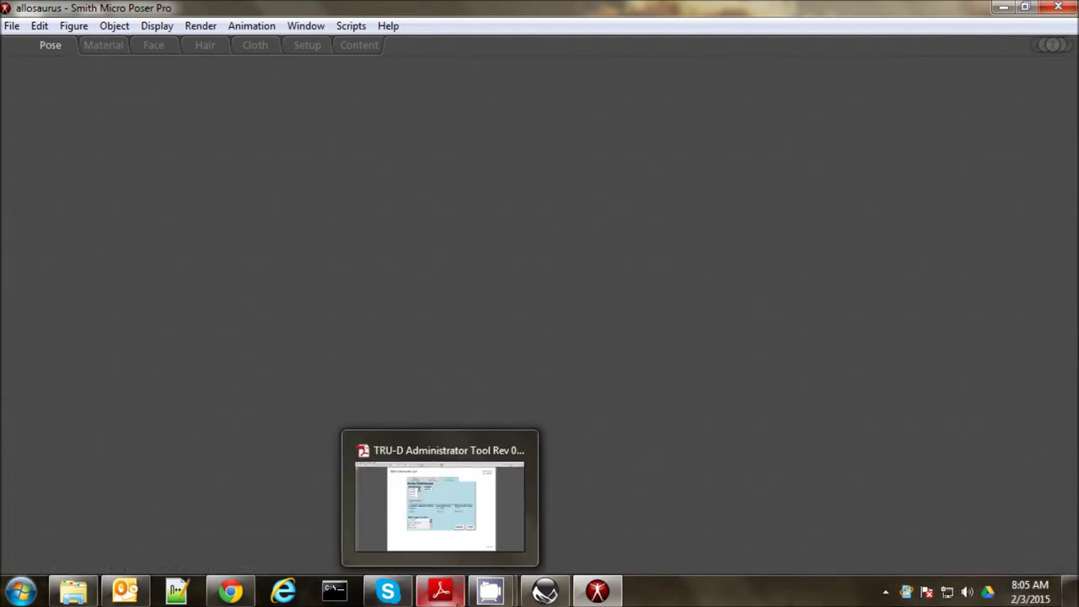
left_click(544, 590)
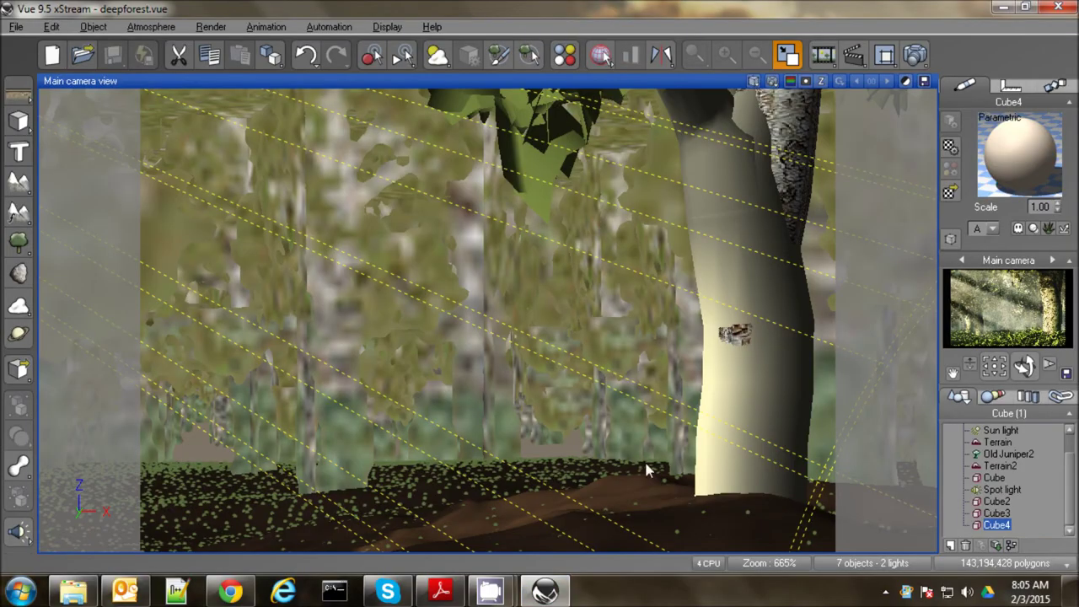
Restore the four-view layout and move Cube4, Cube3, Cube and Terrain2 into a hidden Layer 2.
left_click(786, 55)
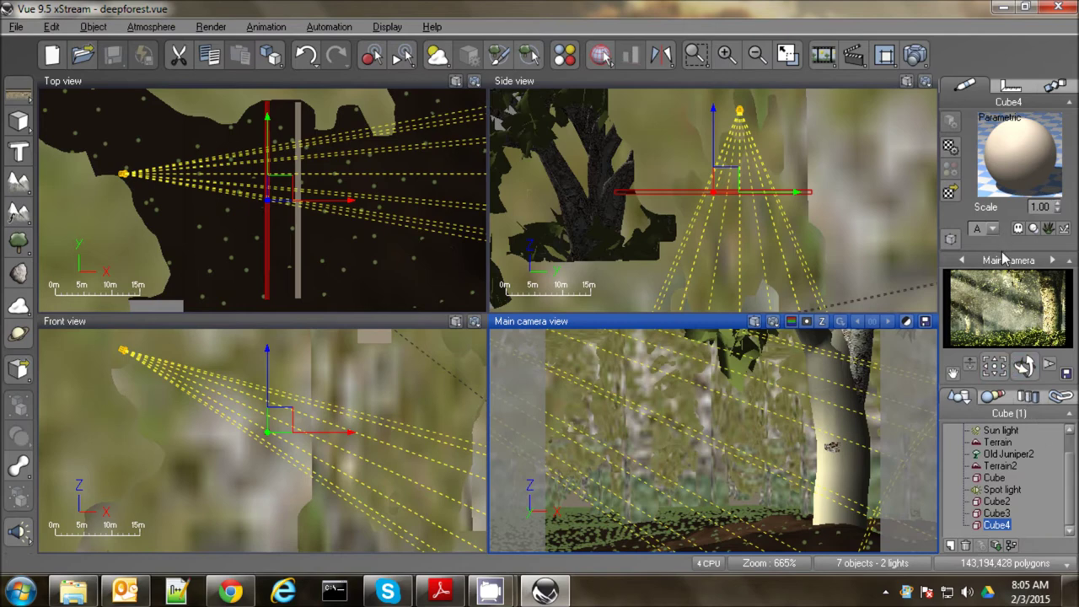
left_click(951, 546)
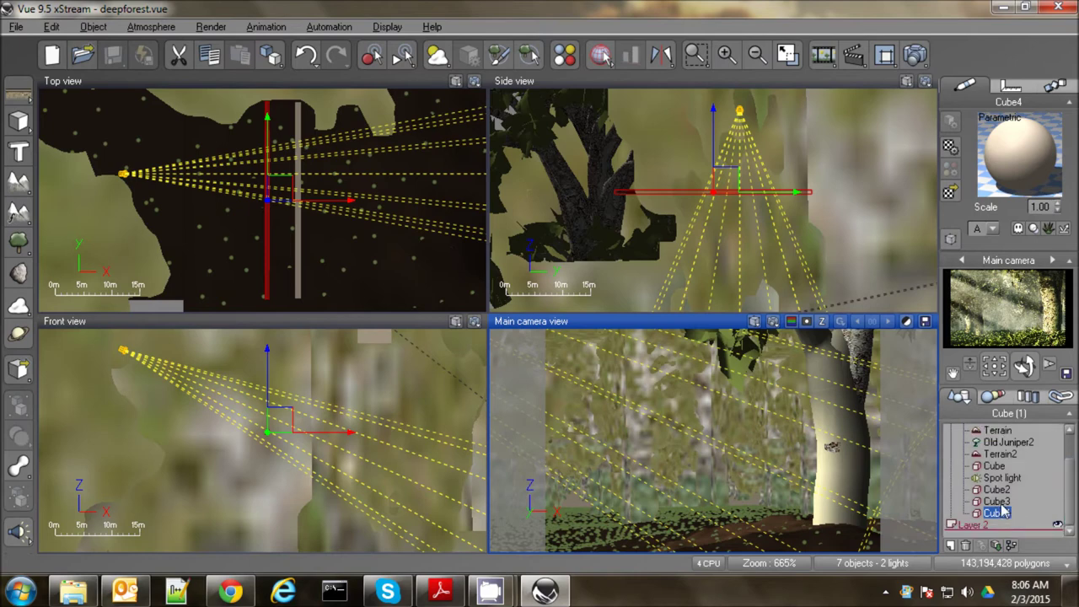
mouse_move(992, 529)
left_mouse_down()
mouse_move(1000, 500)
mouse_move(997, 510)
left_mouse_up()
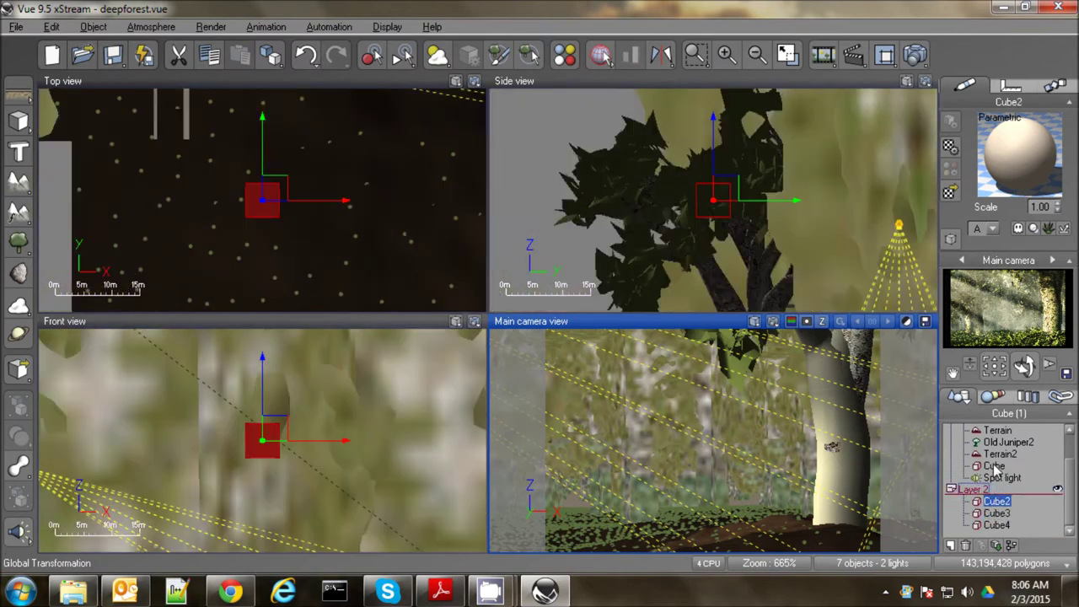
left_click(994, 467)
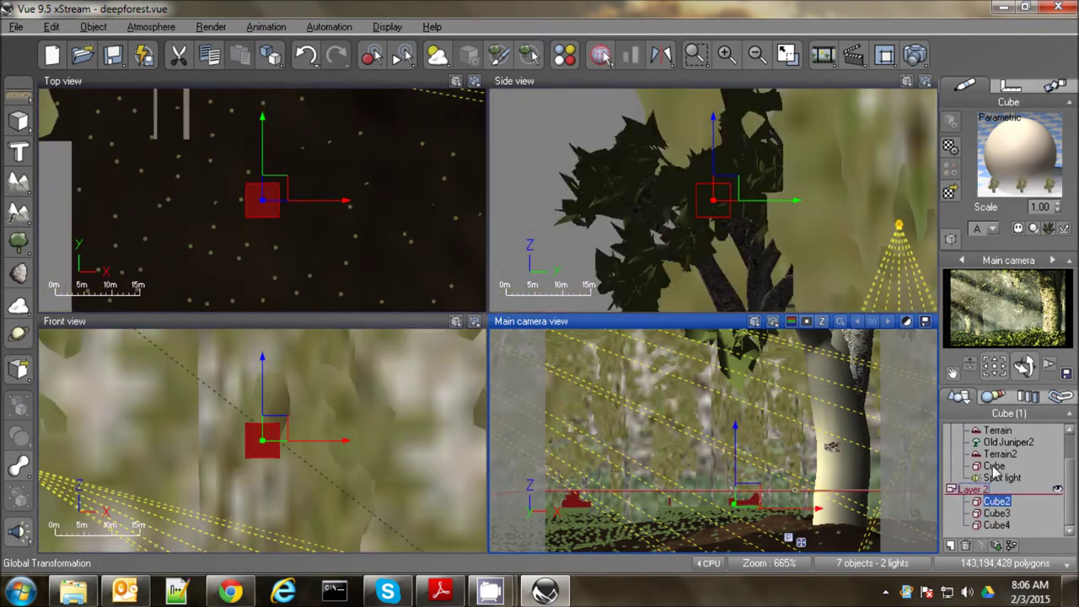
left_click_drag(995, 491, 995, 500)
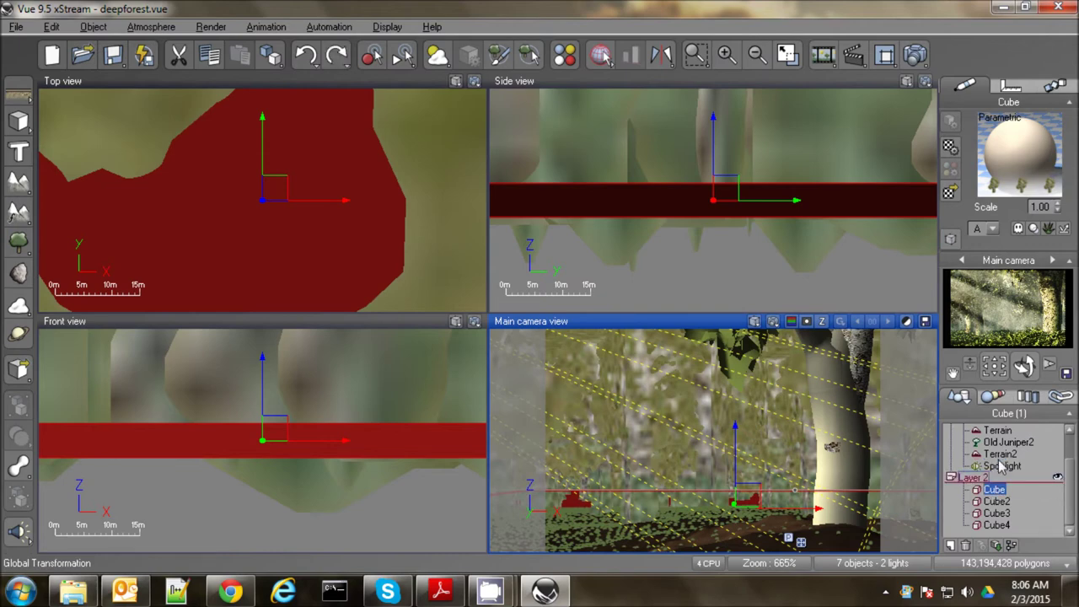
left_click(1001, 455)
left_click_drag(997, 480, 999, 483)
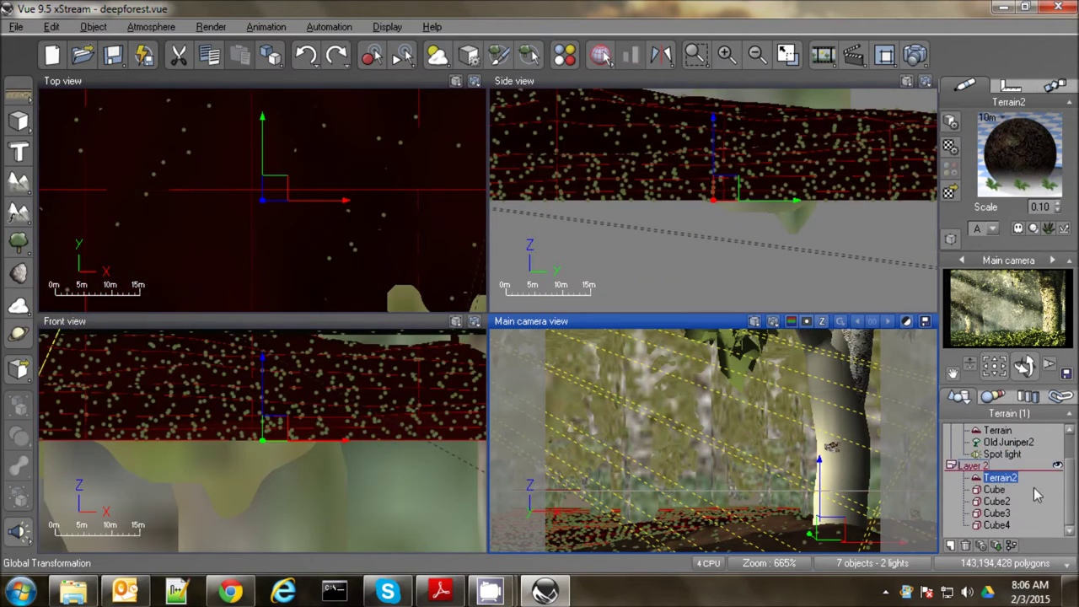
left_click(1057, 466)
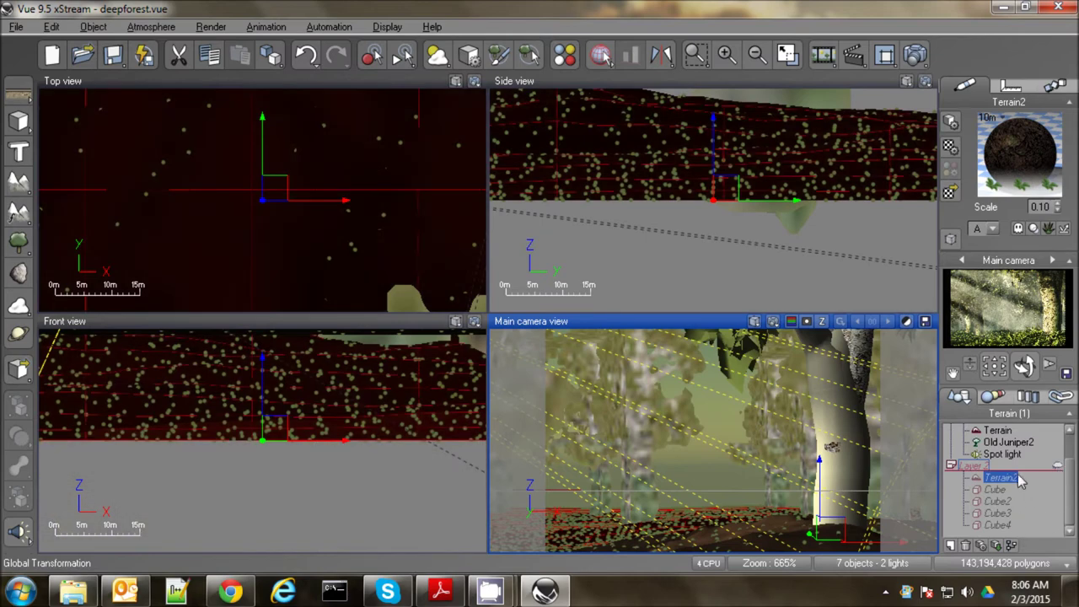
Select the main Terrain object and zoom the Side view out to 162%.
scroll(1020, 479, "up", 1)
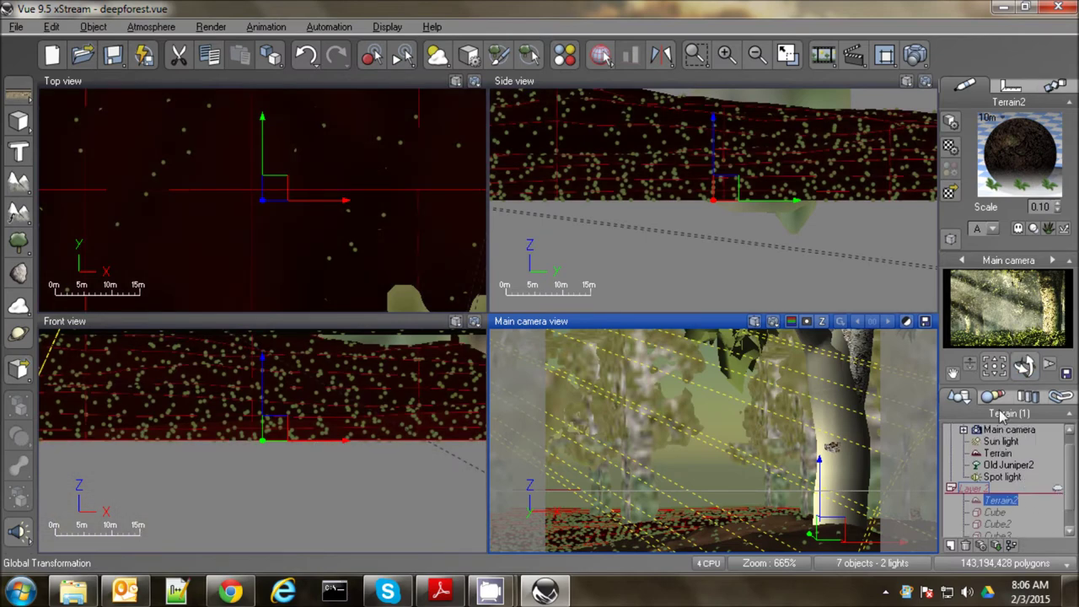
left_click(998, 453)
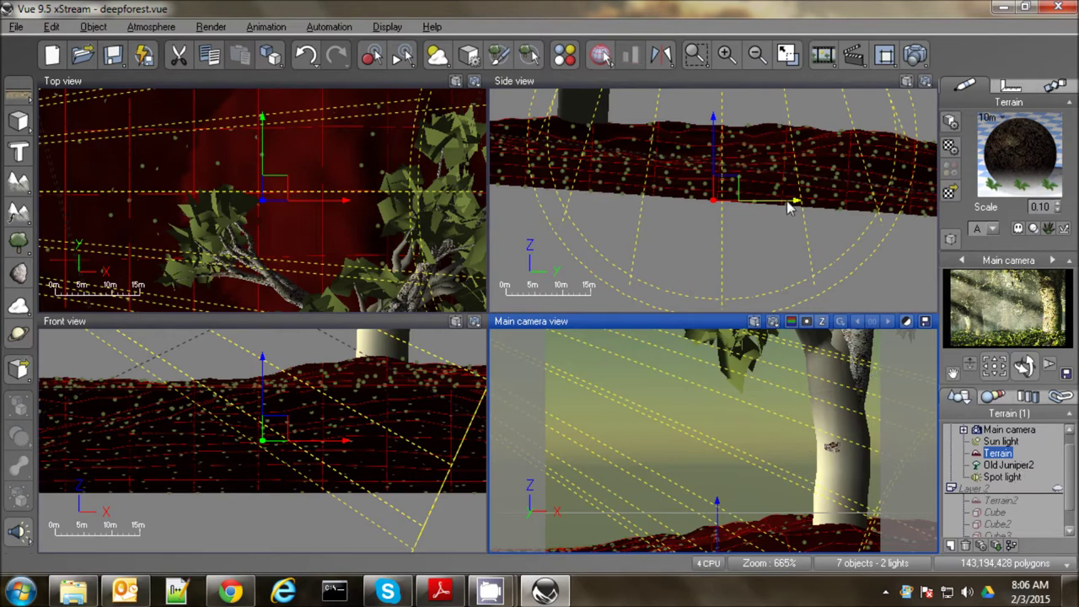
scroll(788, 208, "down", 5)
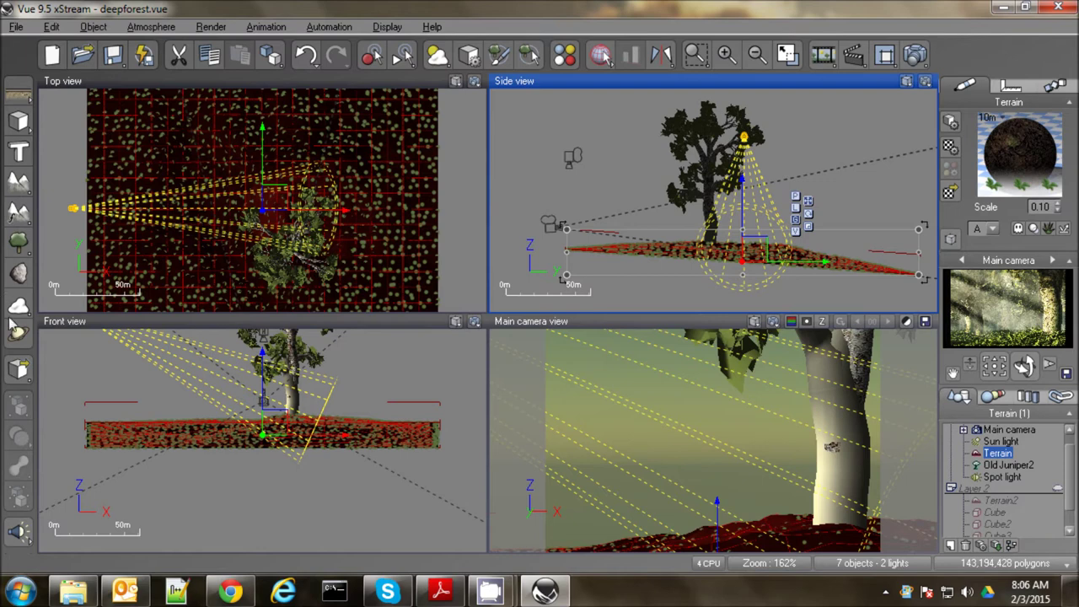
Load the allosaurus.pz3 Poser file from the Desktop as a new object.
left_click(19, 371)
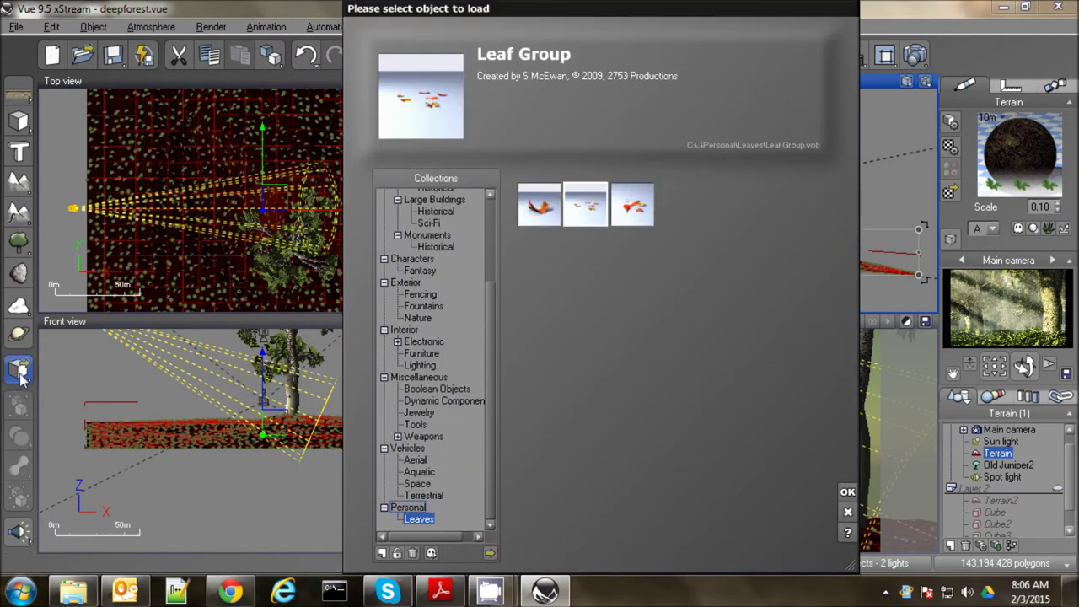
left_click(490, 554)
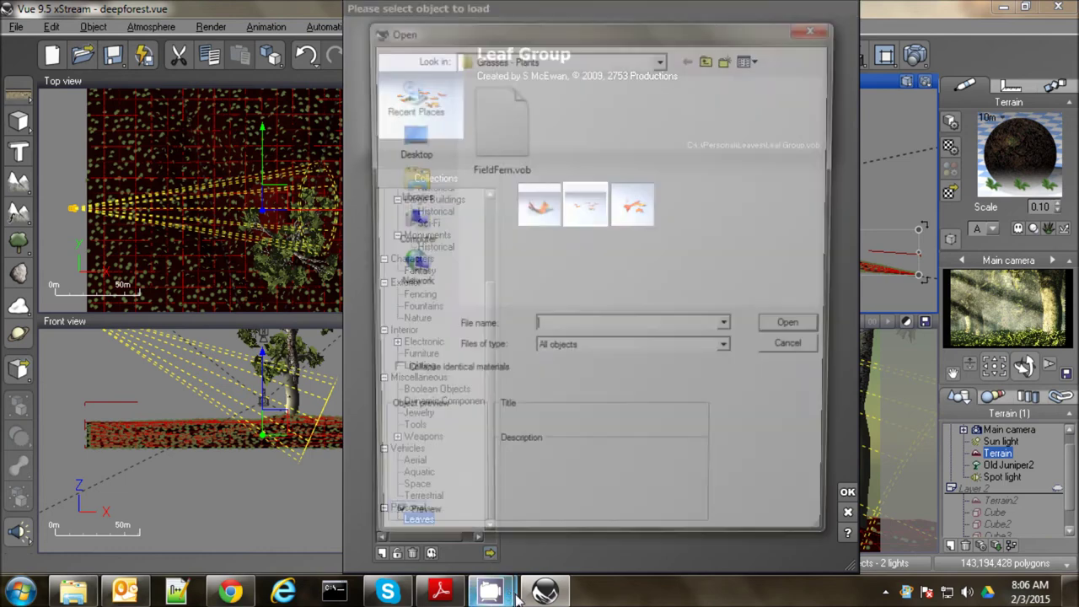
left_click(709, 59)
left_click(709, 59)
left_click(709, 59)
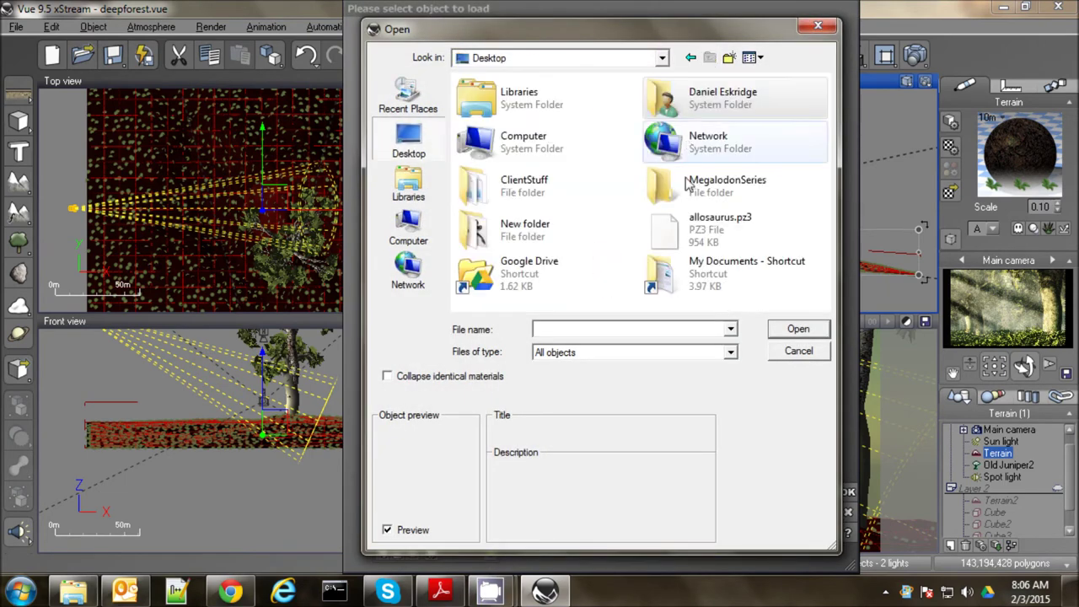
left_click(708, 236)
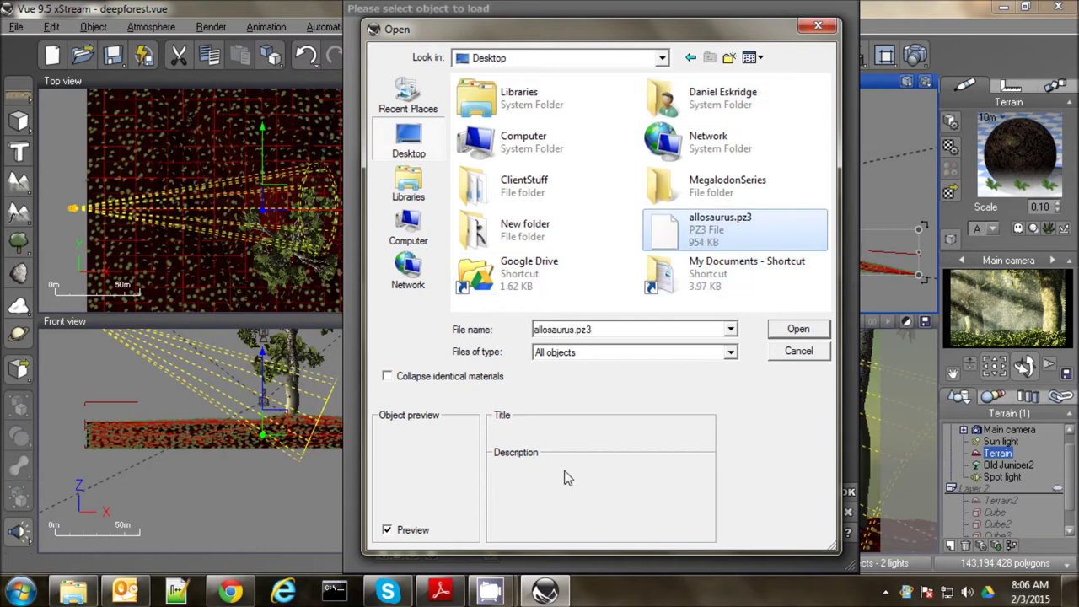
left_click(797, 328)
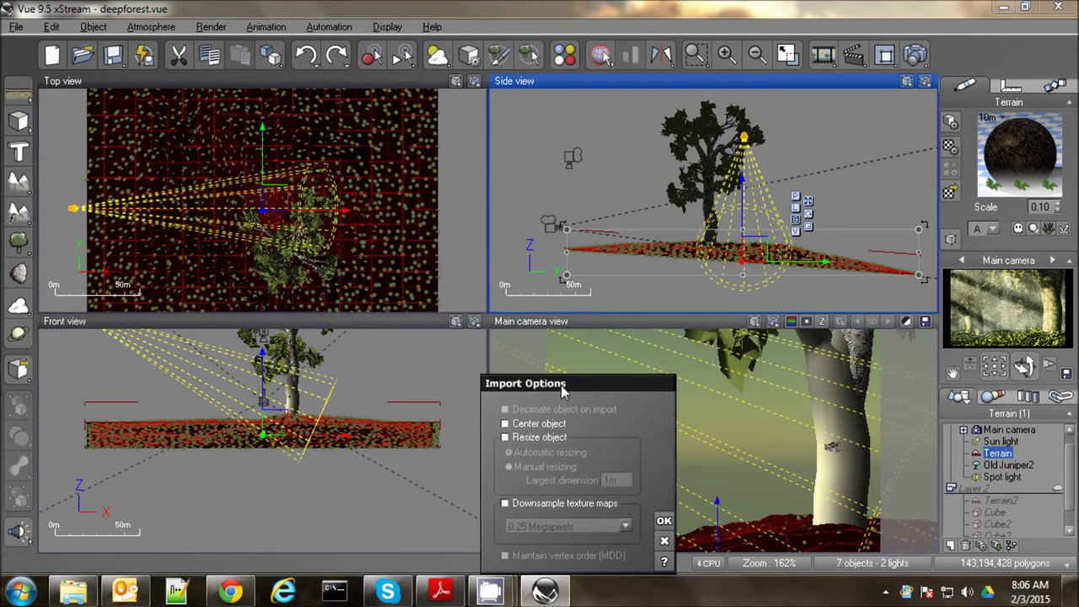
Accept the default import options, skip the missing light geometry, and import only frame 0.
left_click(663, 522)
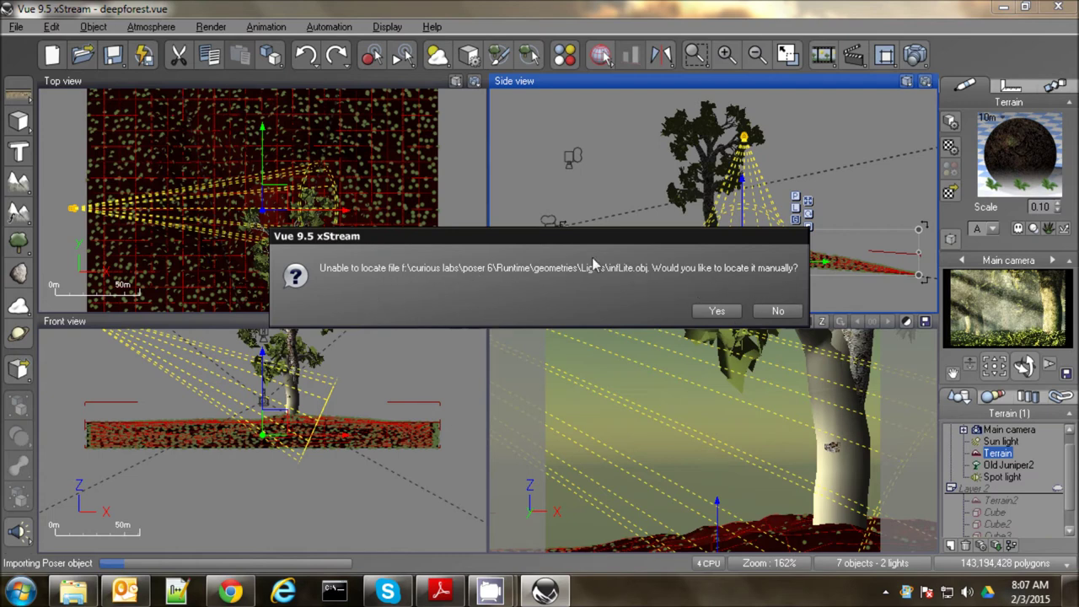
left_click(778, 311)
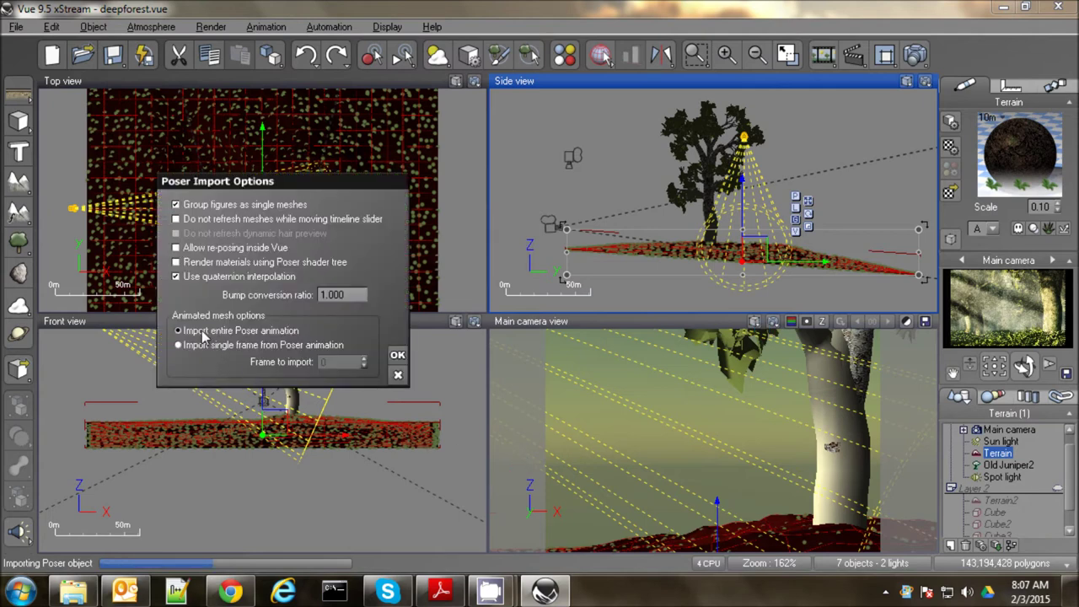
left_click(198, 352)
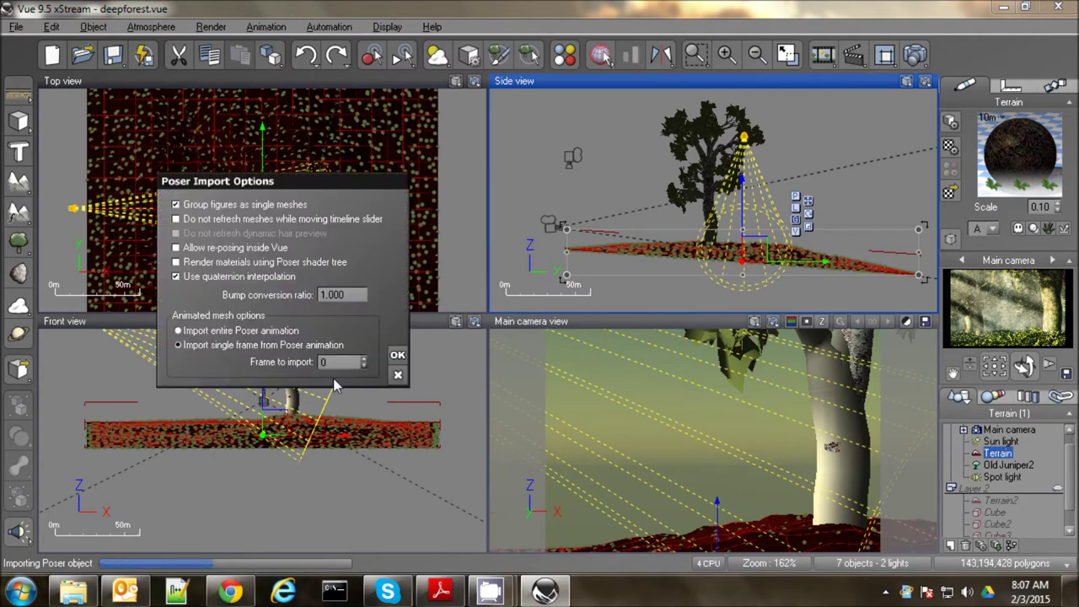
left_click(333, 363)
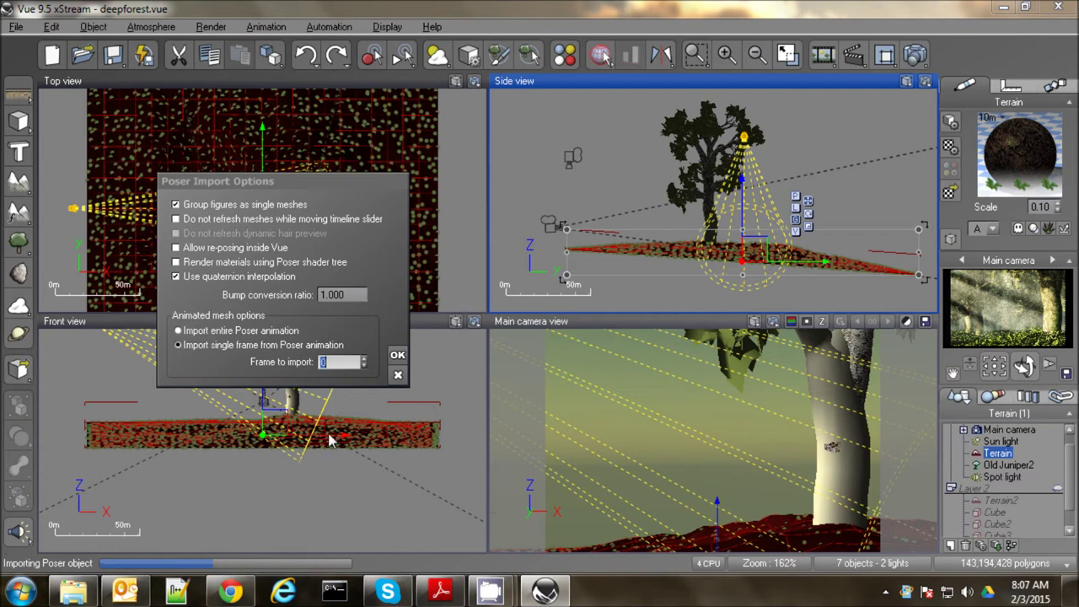
left_click(398, 355)
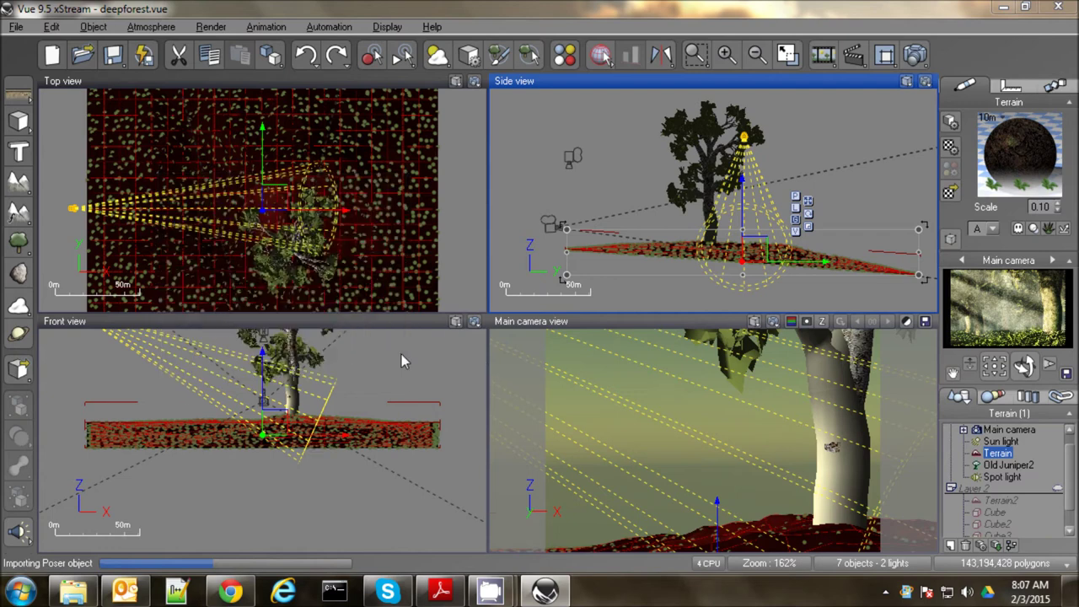
Move the allosaurus beside the tree and rotate it to face across the camera.
left_click_drag(607, 150, 777, 226)
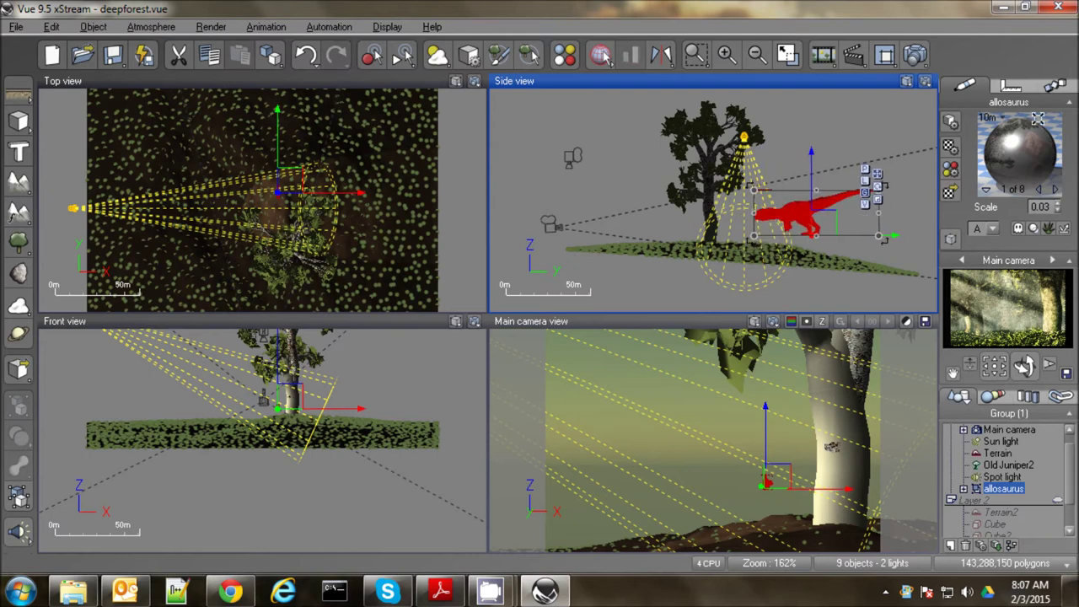
left_click(296, 145)
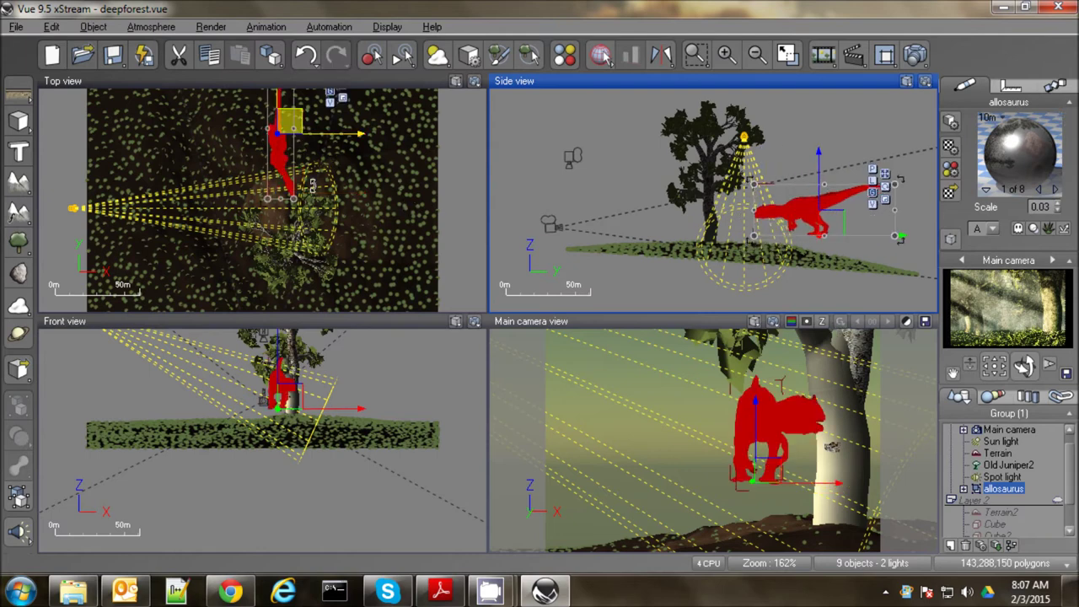
left_click_drag(312, 202, 248, 224)
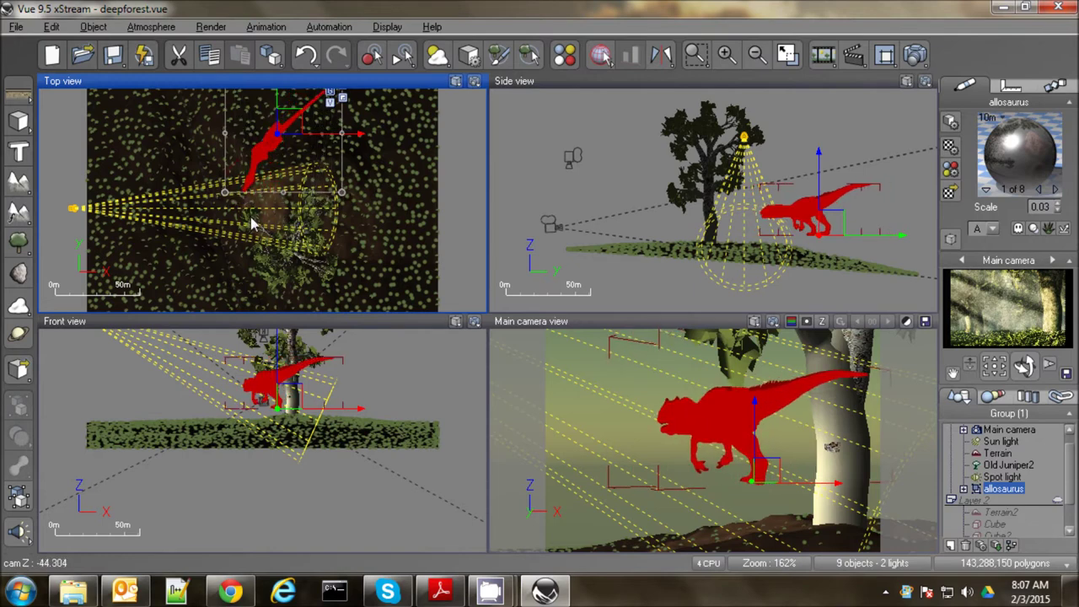
Enlarge the allosaurus and fine-tune its position so it fills the camera frame.
left_click(745, 476)
left_click_drag(604, 491, 730, 478)
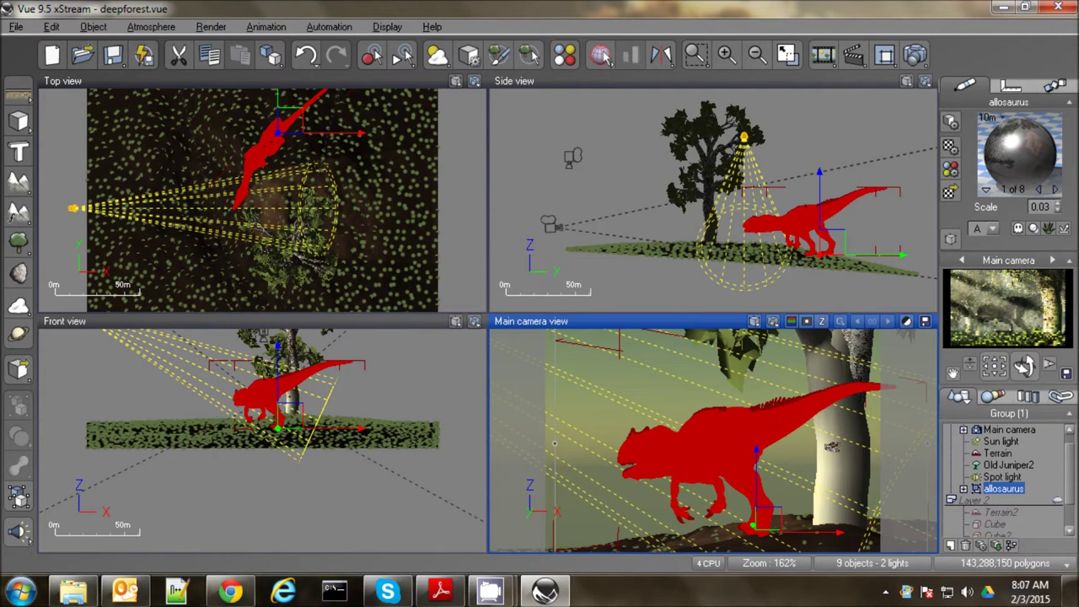
left_click_drag(850, 255, 791, 247)
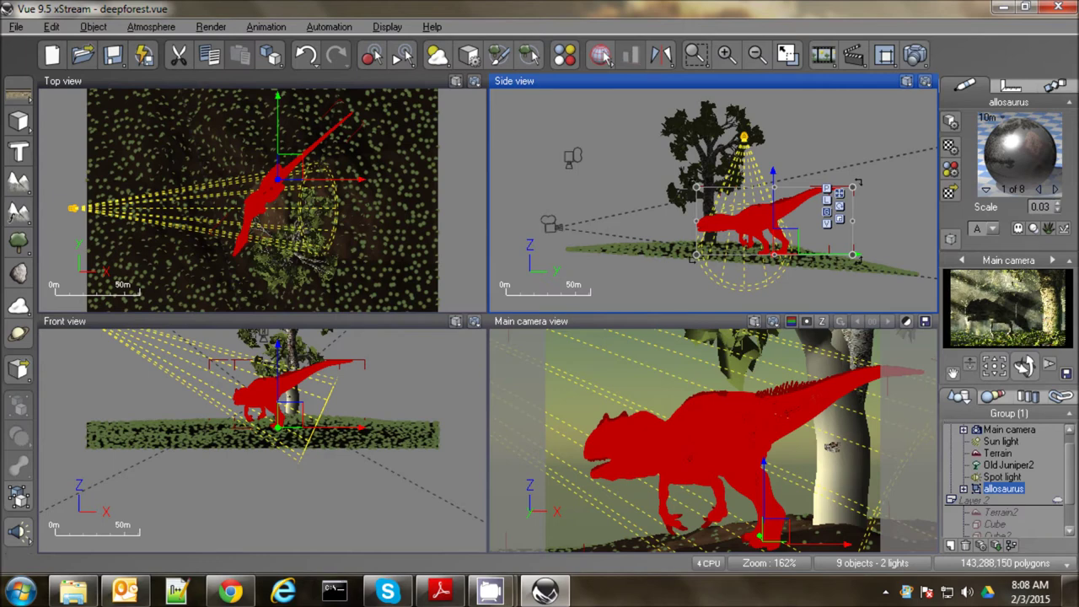
left_click_drag(817, 481, 780, 498)
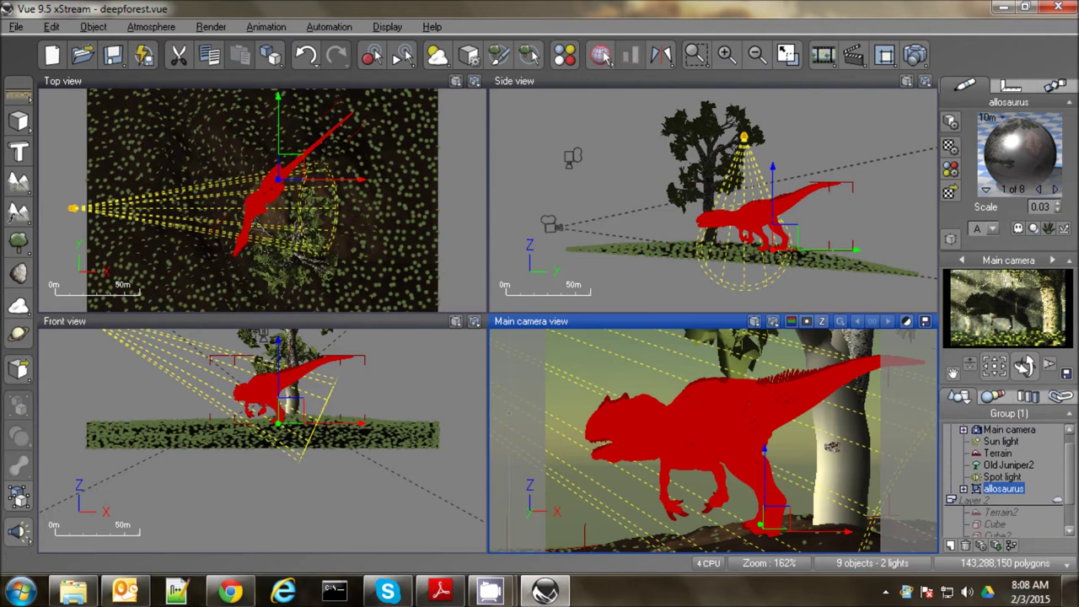
left_click_drag(785, 237, 802, 244)
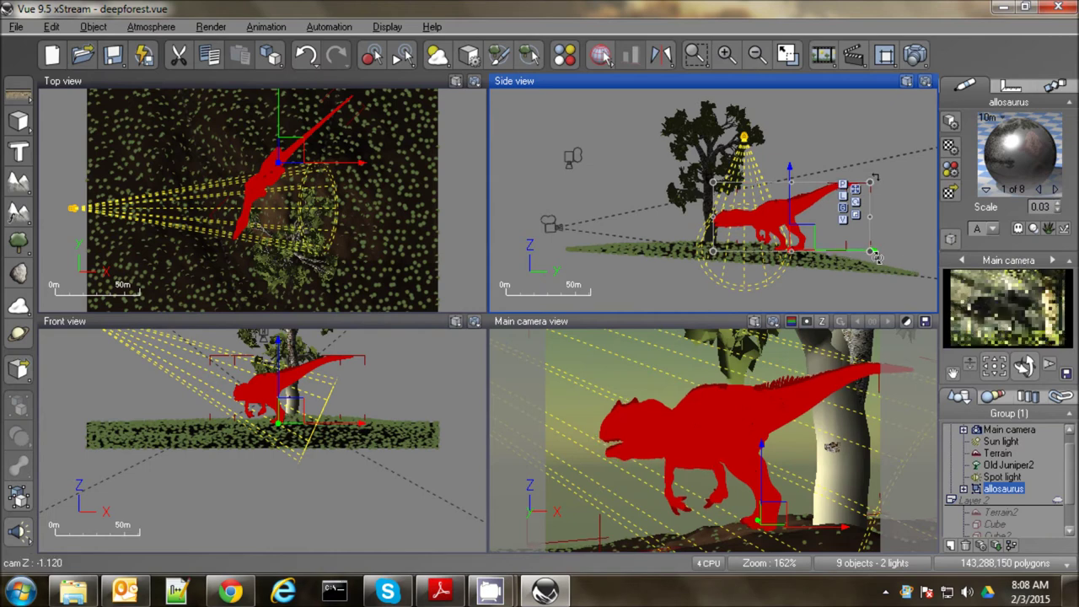
left_click_drag(869, 251, 882, 270)
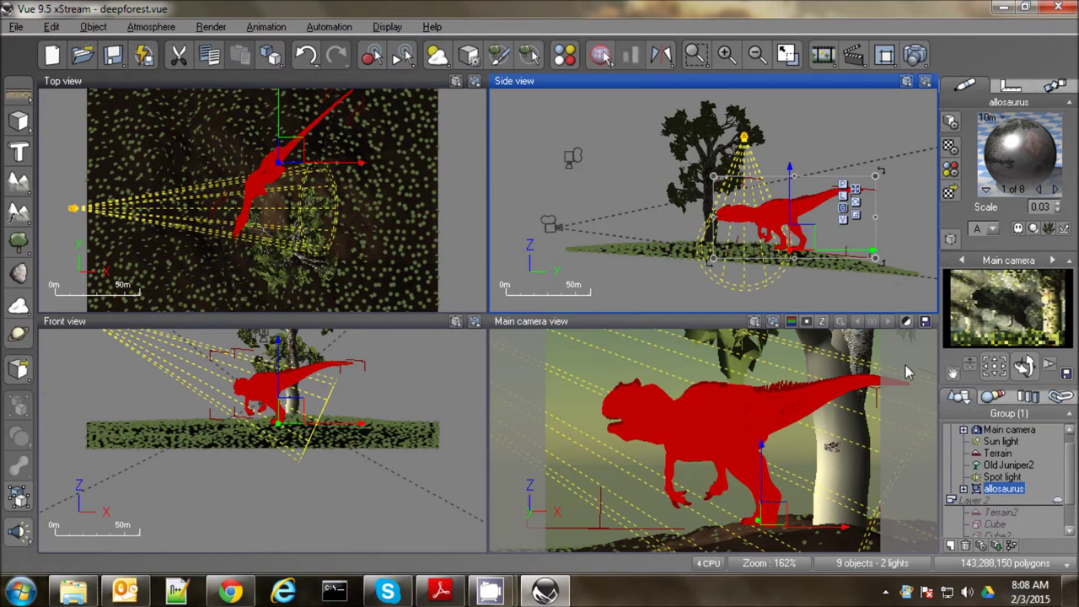
Maximize the main camera view and render a preview.
left_click(662, 326)
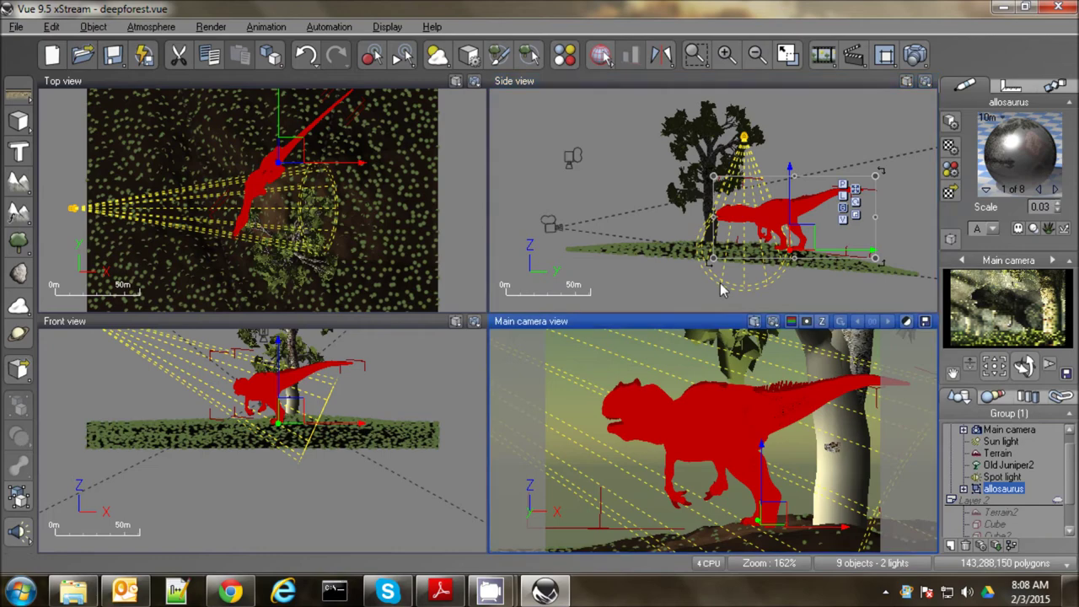
left_click(787, 55)
left_click(915, 55)
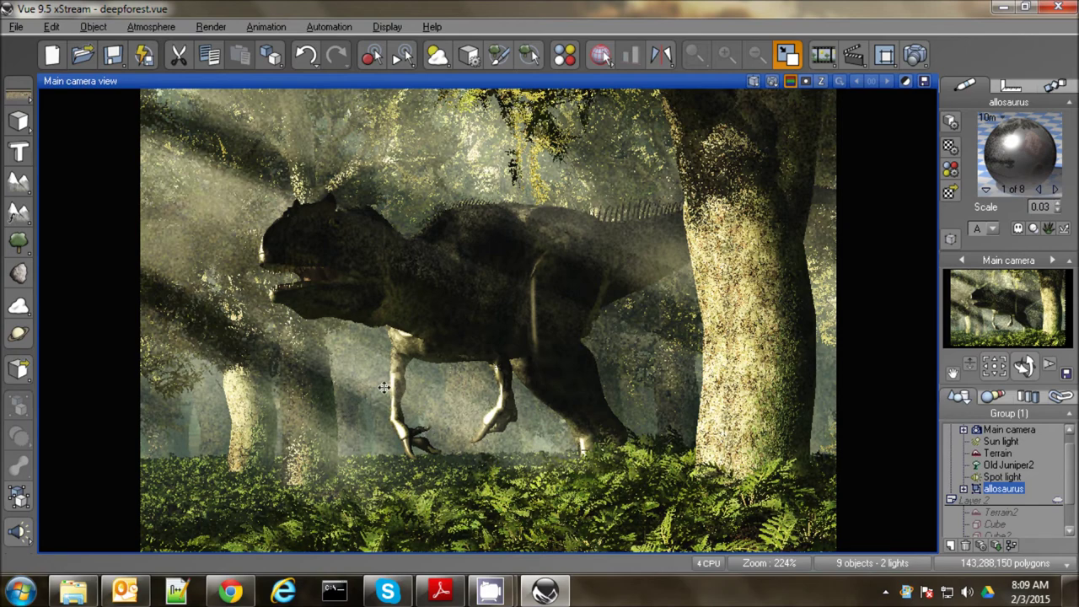
Set the skin material's highlight intensity to 0% and size to 1%, then restore four views.
double_click(1015, 152)
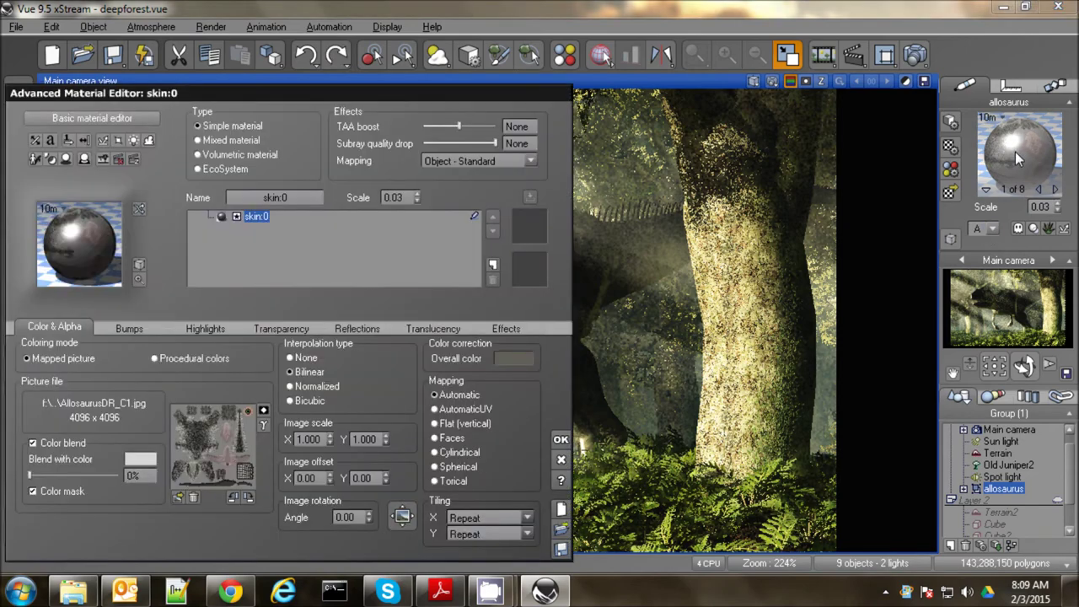
left_click(205, 328)
left_click_drag(109, 400, 42, 400)
left_click_drag(95, 445, 44, 446)
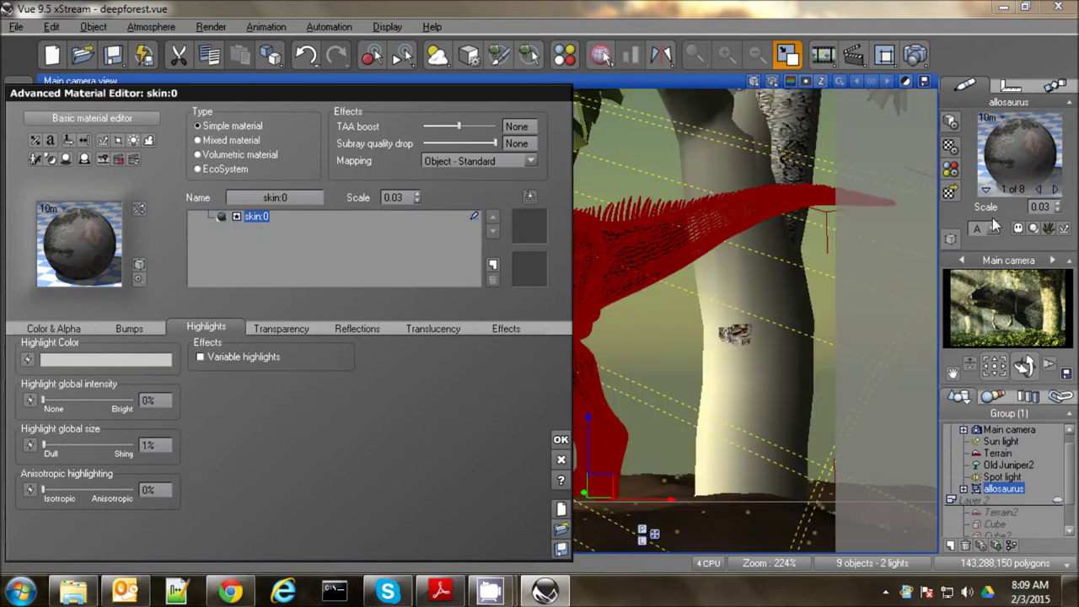
left_click(560, 438)
left_click(988, 189)
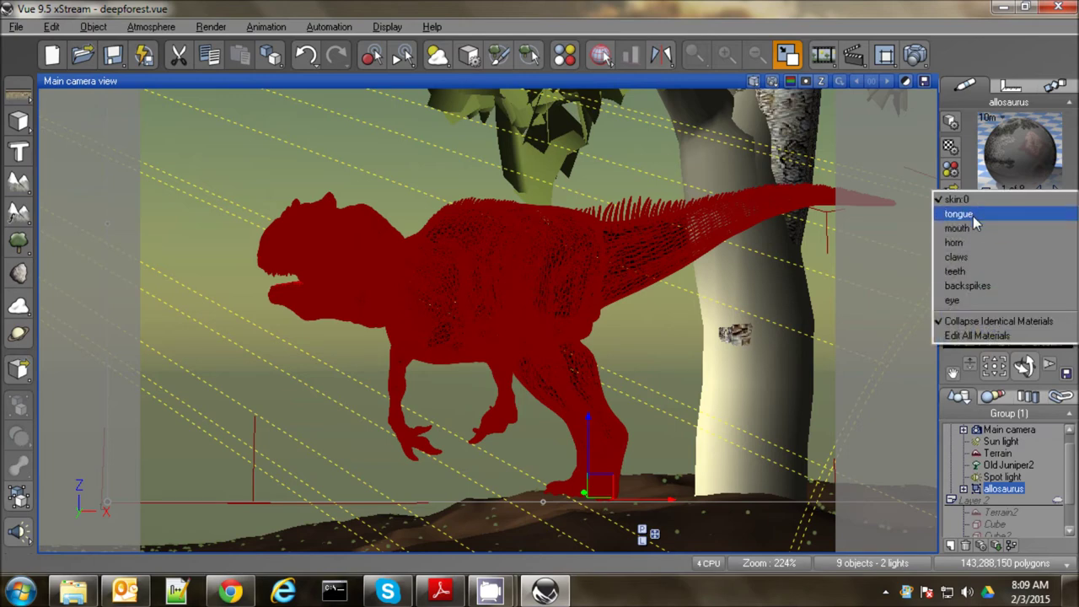
left_click(1024, 158)
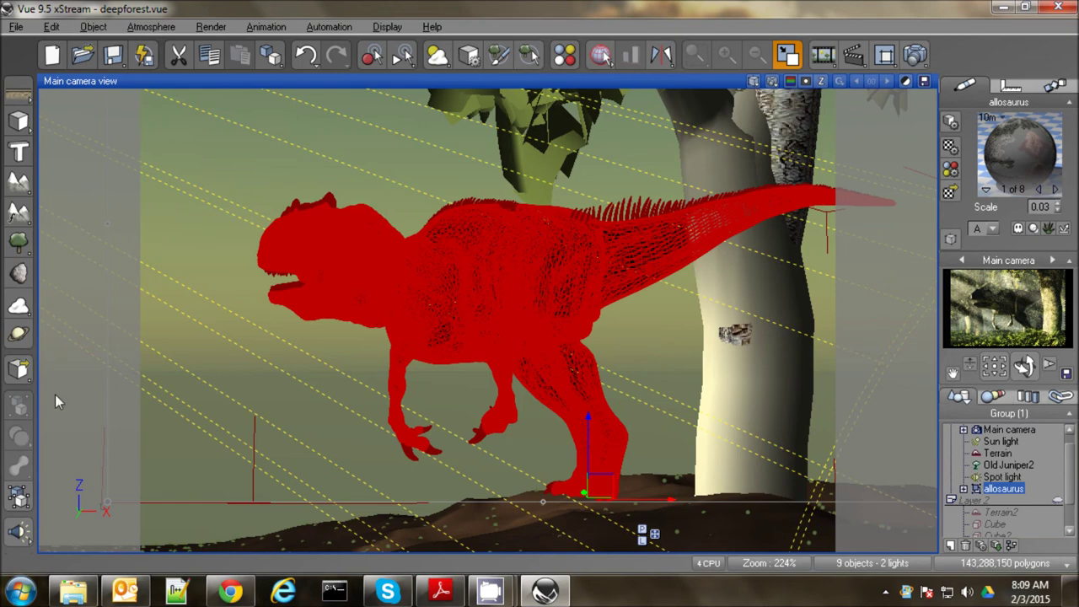
left_click(791, 56)
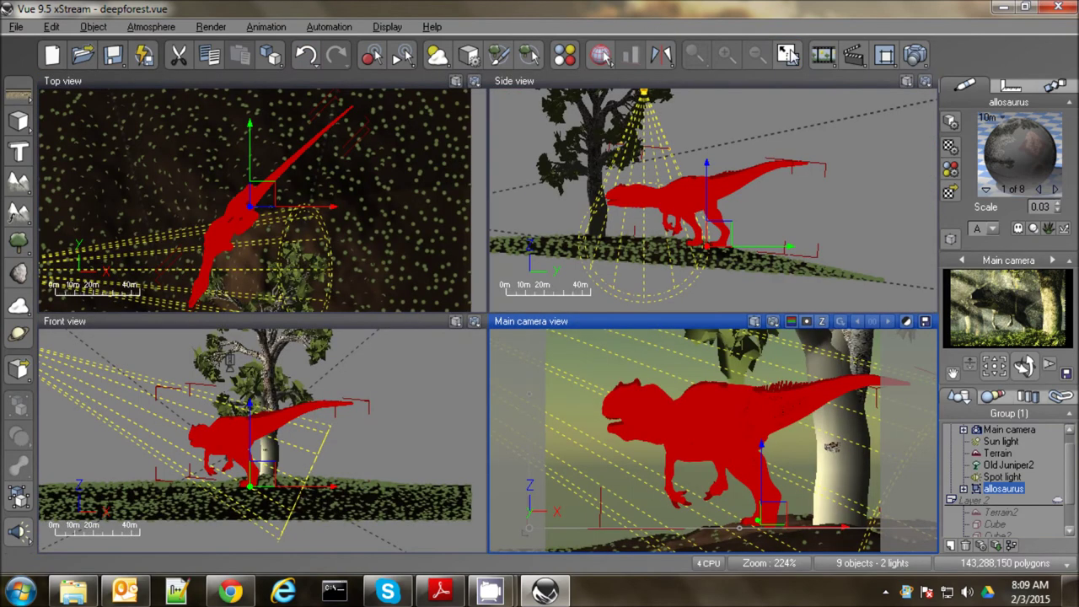
Add a directional light and move it lower left in the Top view.
right_click_drag(211, 232, 185, 156)
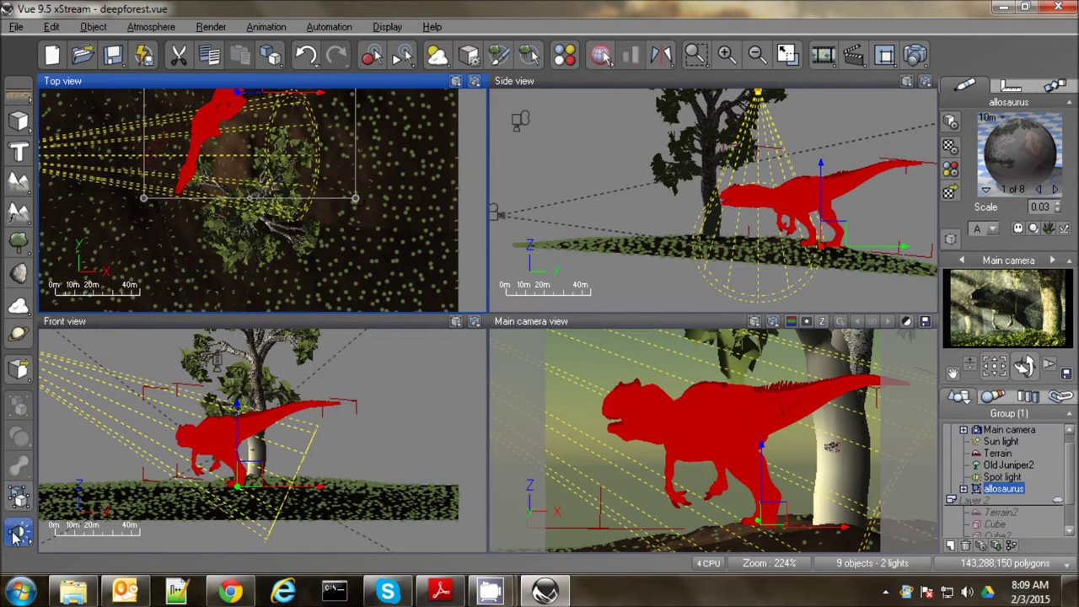
left_click(13, 532)
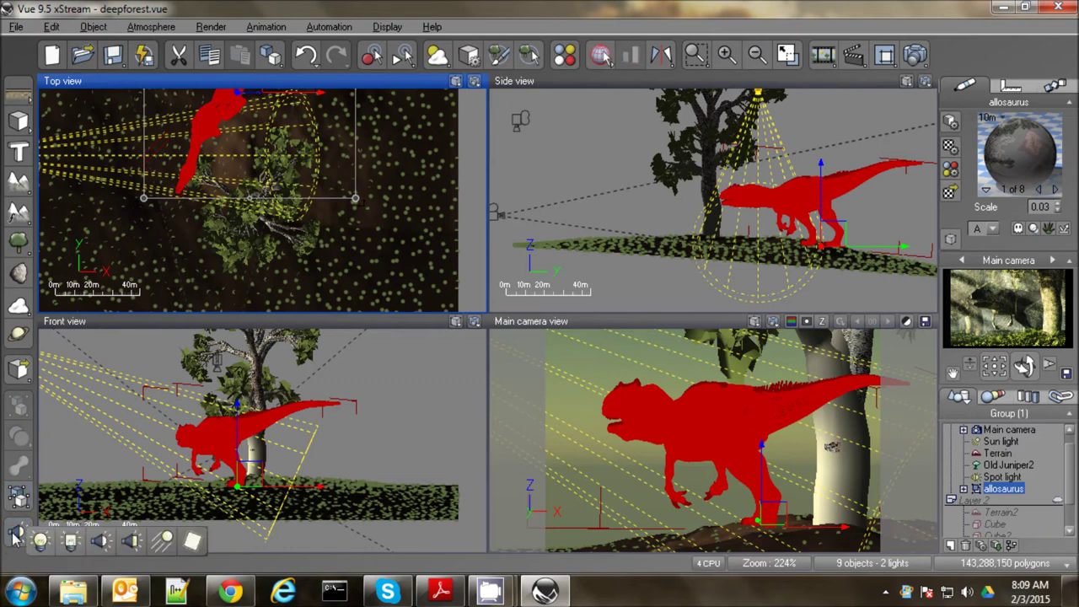
left_click(163, 540)
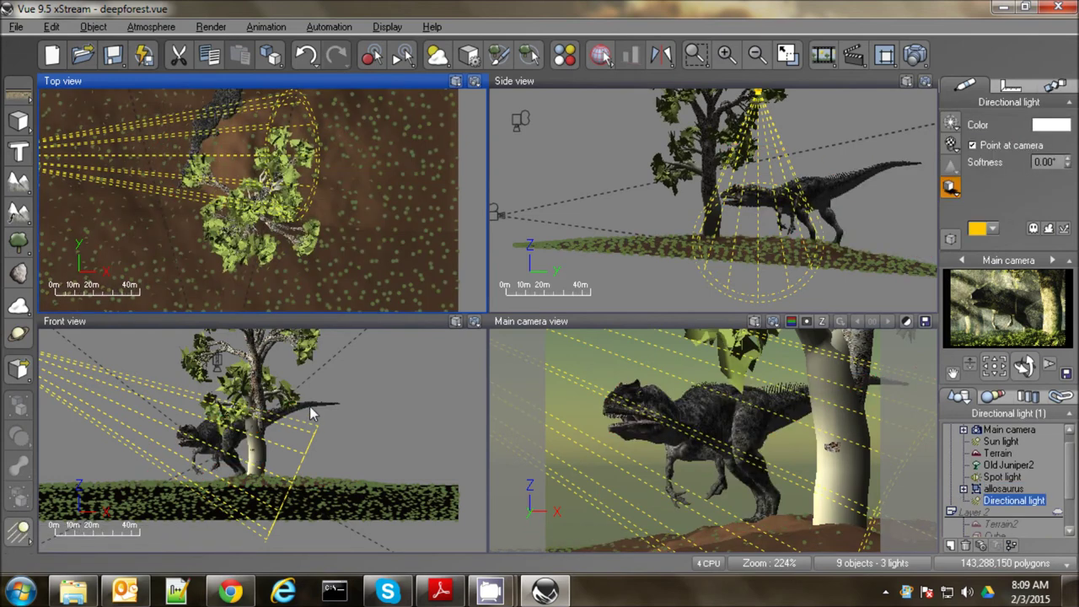
scroll(310, 406, "down", 5)
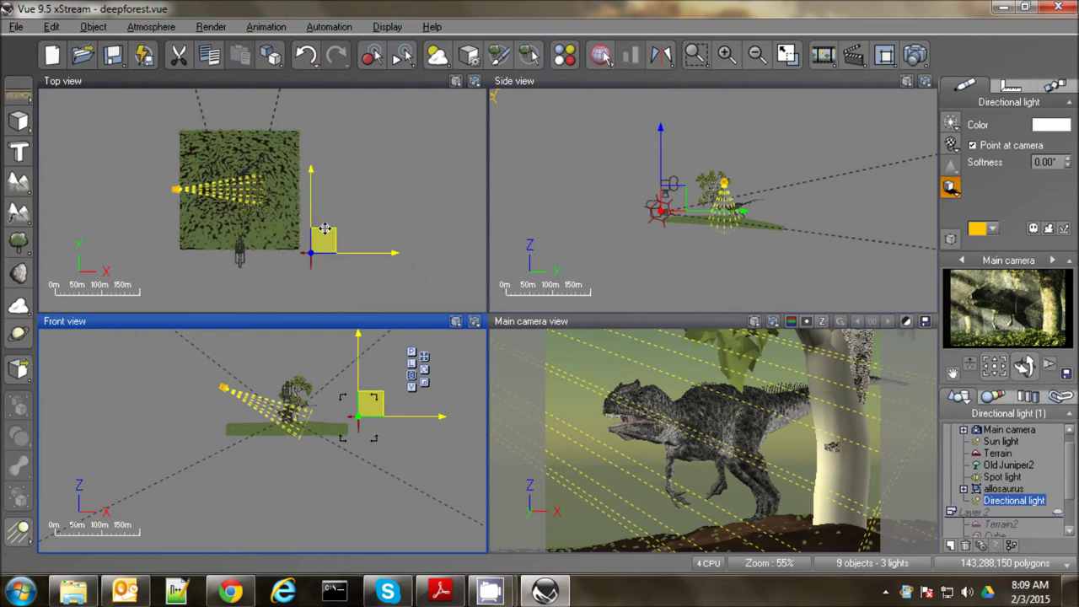
left_click_drag(327, 262, 305, 270)
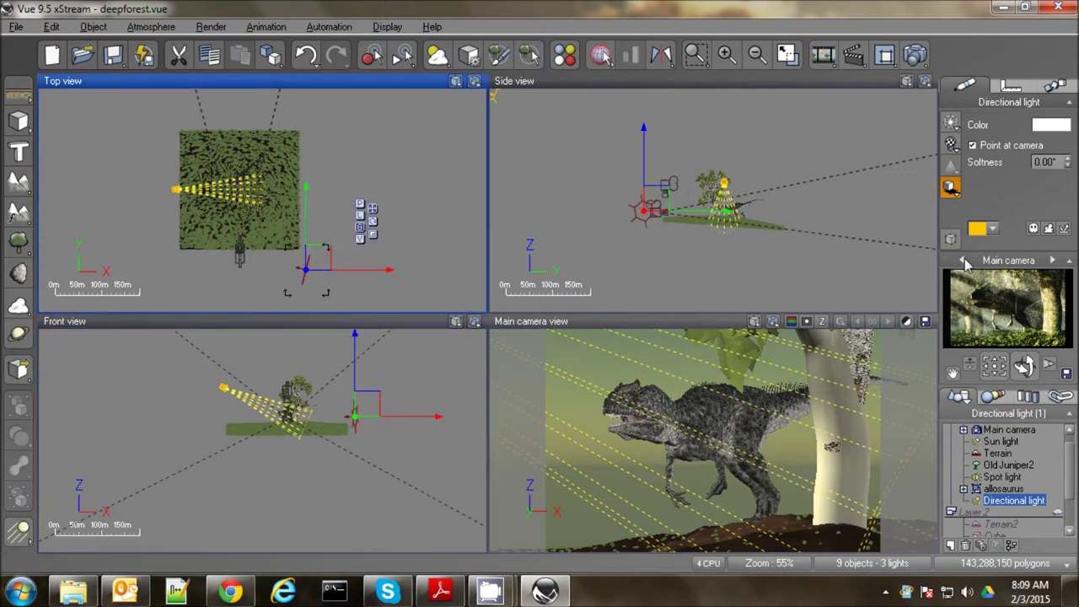
Tint the directional light dark green, give it 5° softness, and maximize the camera view.
left_click(1051, 125)
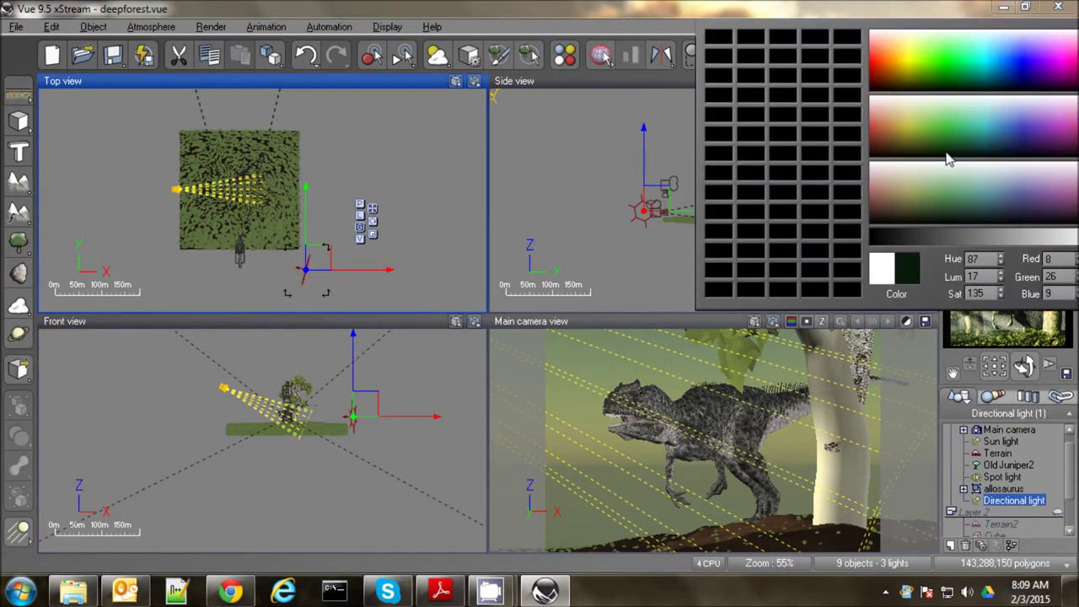
left_click(972, 206)
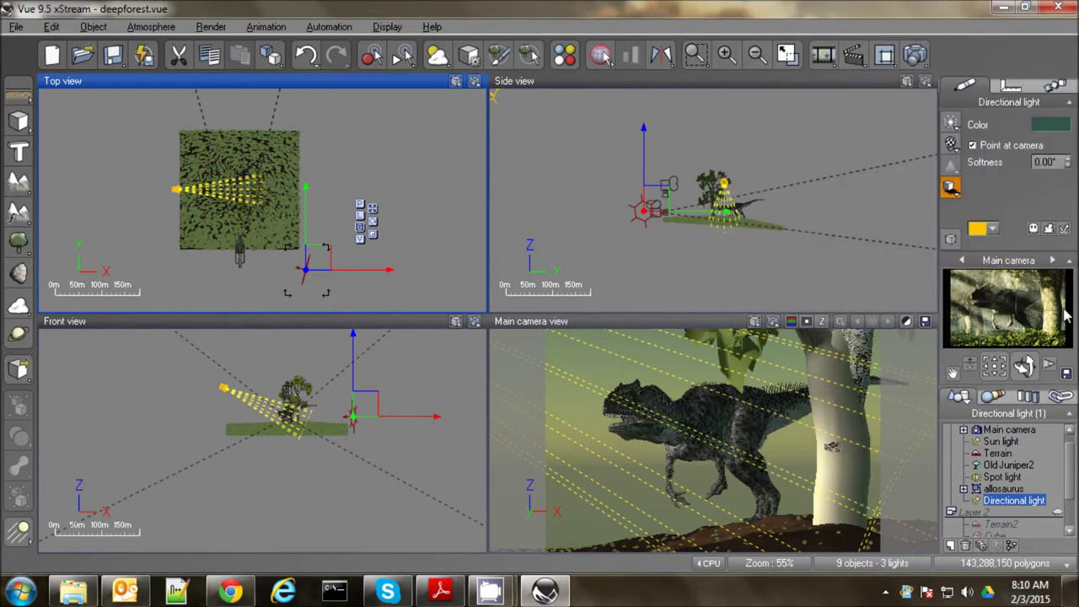
left_click(1045, 135)
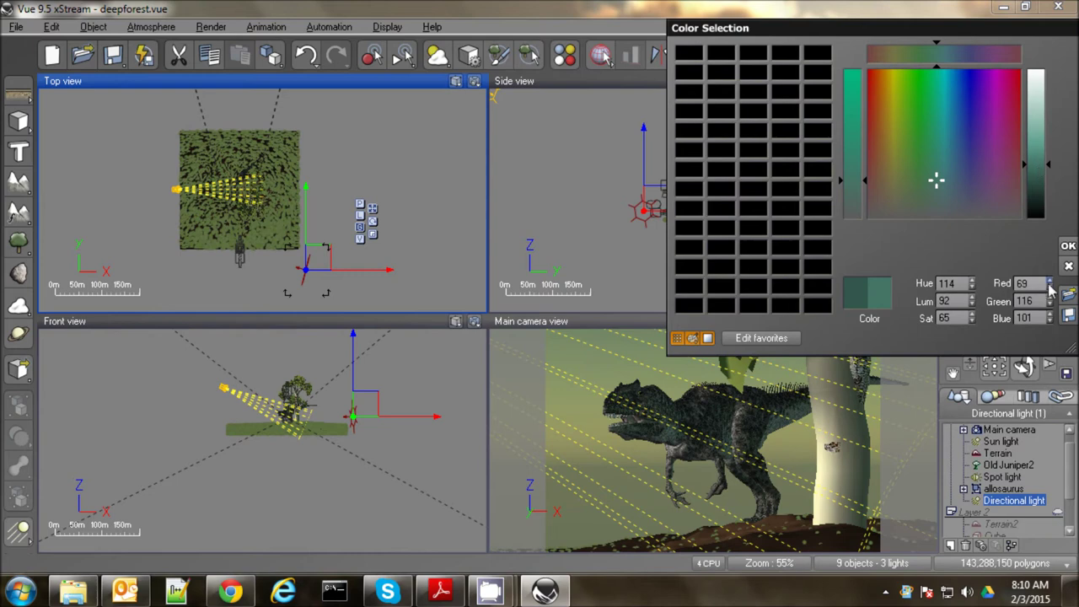
left_click(1068, 246)
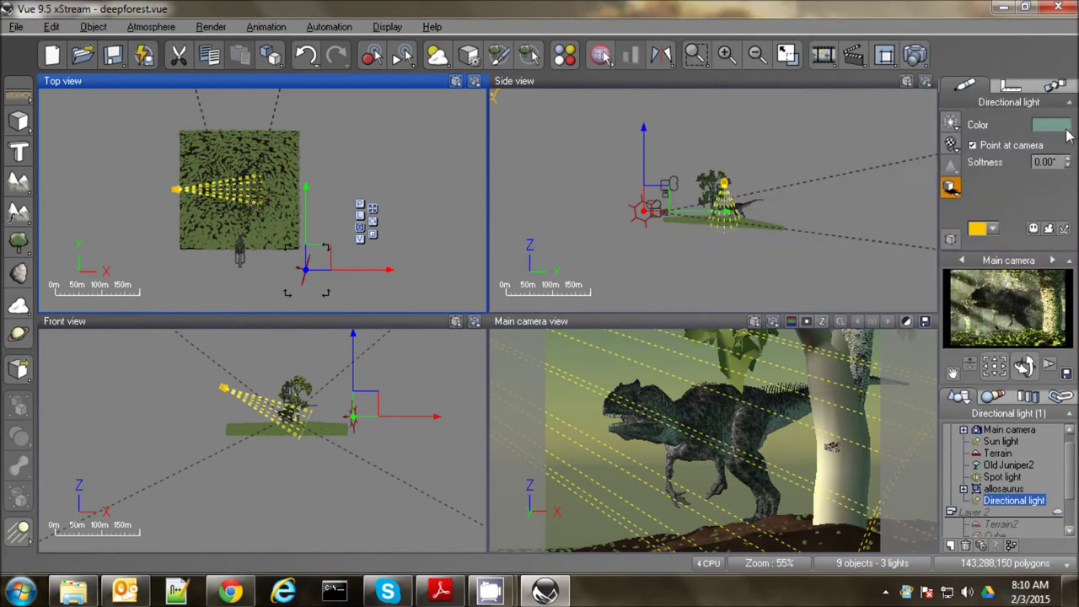
left_click(1047, 162)
type("5")
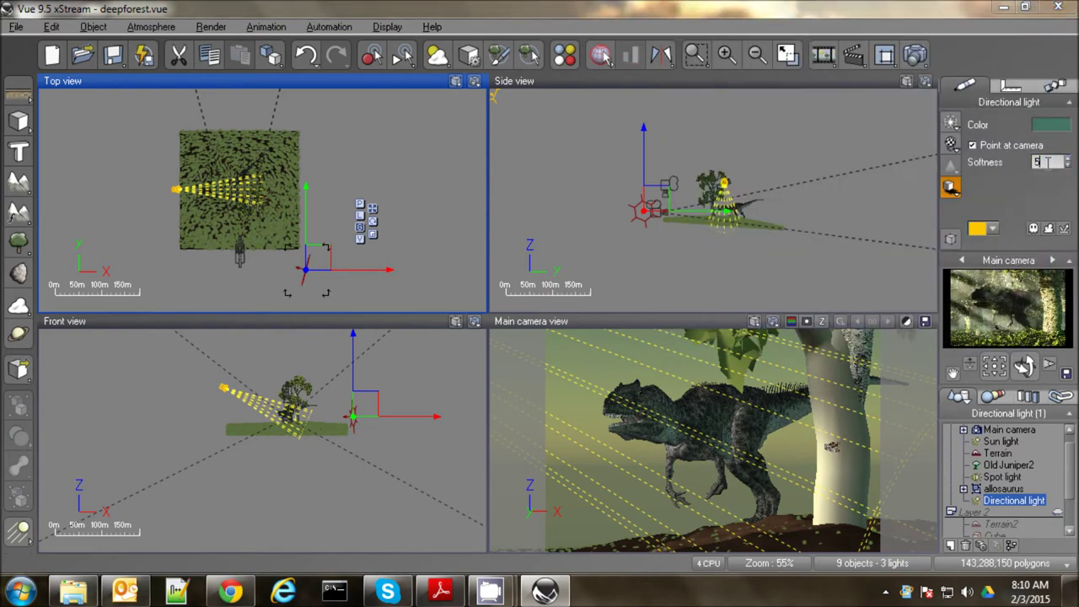
key("Return")
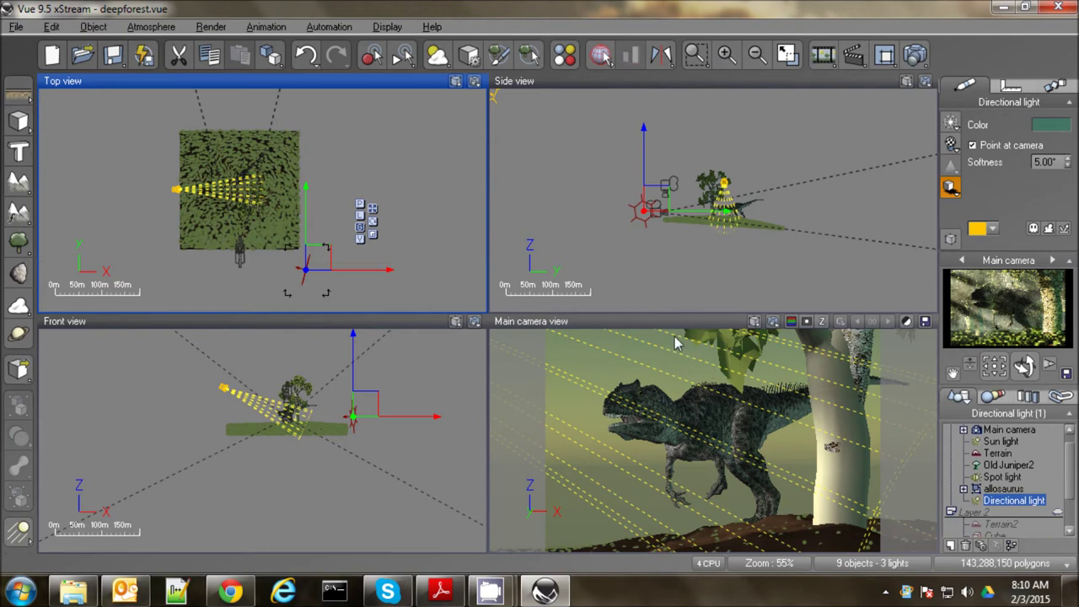
left_click(661, 329)
left_click(787, 55)
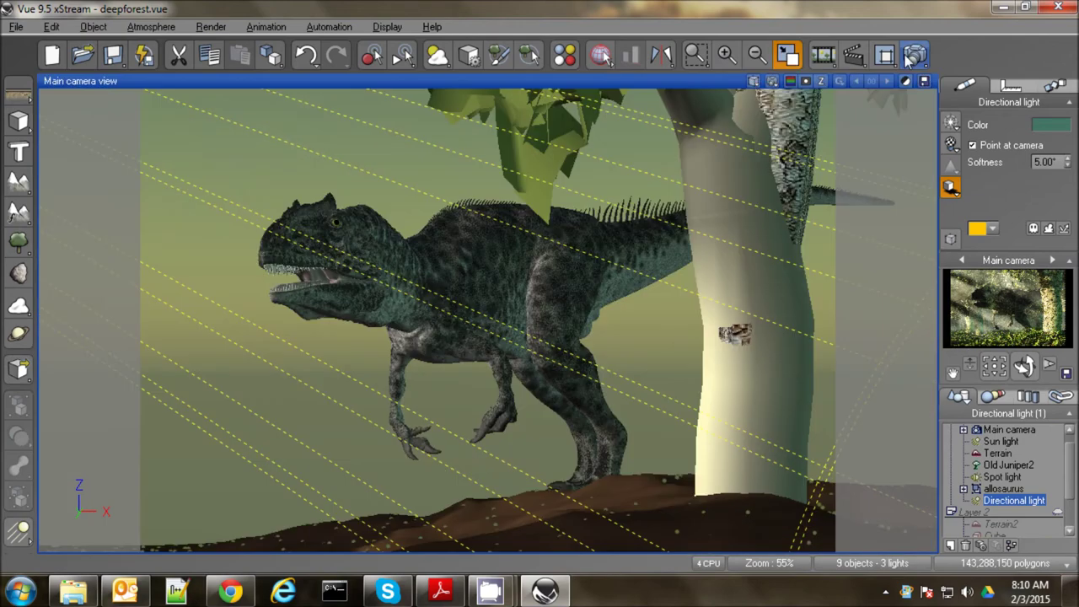
Disable shadows on the directional light and re-render the camera view.
left_click(913, 56)
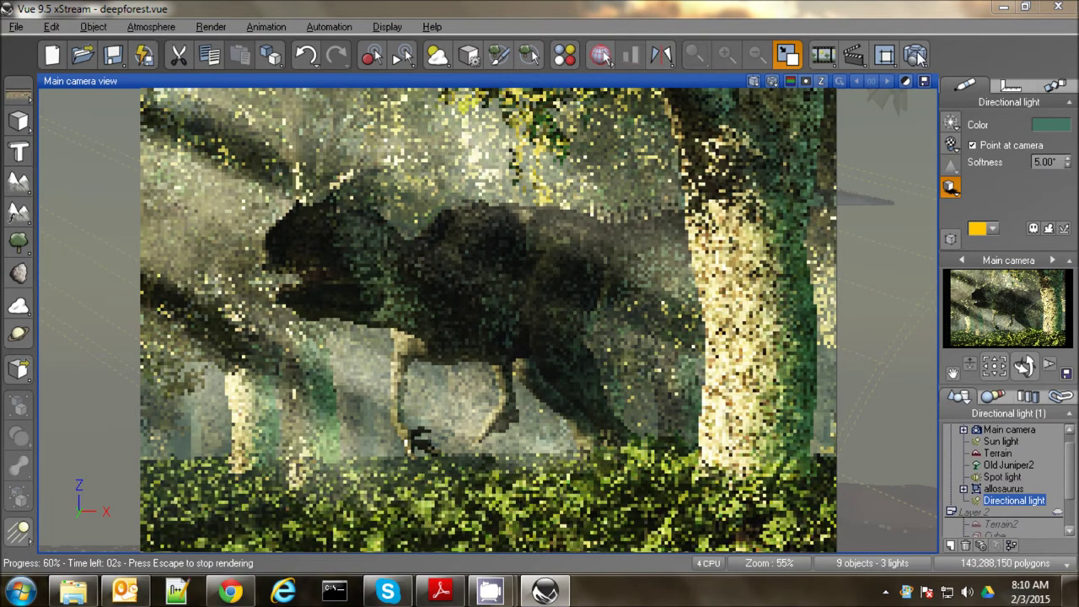
key("Escape")
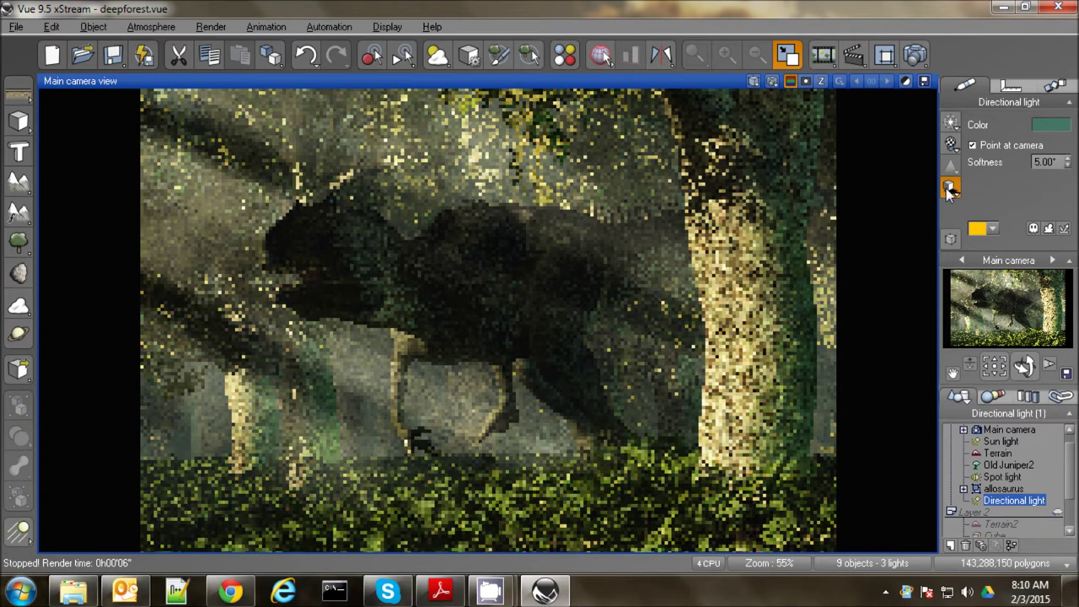
left_click(950, 190)
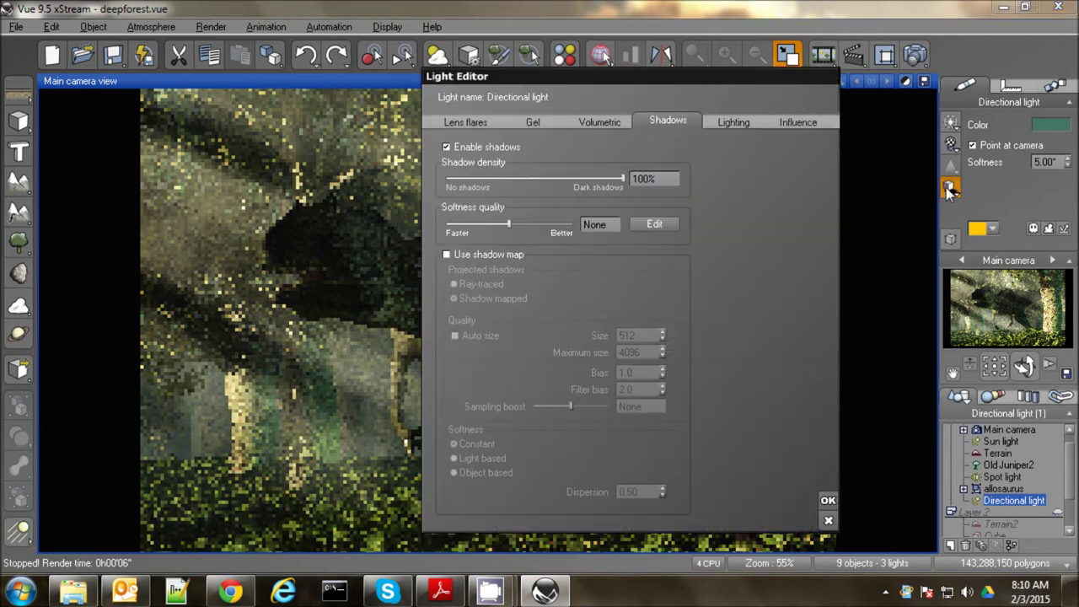
left_click(460, 150)
left_click(827, 520)
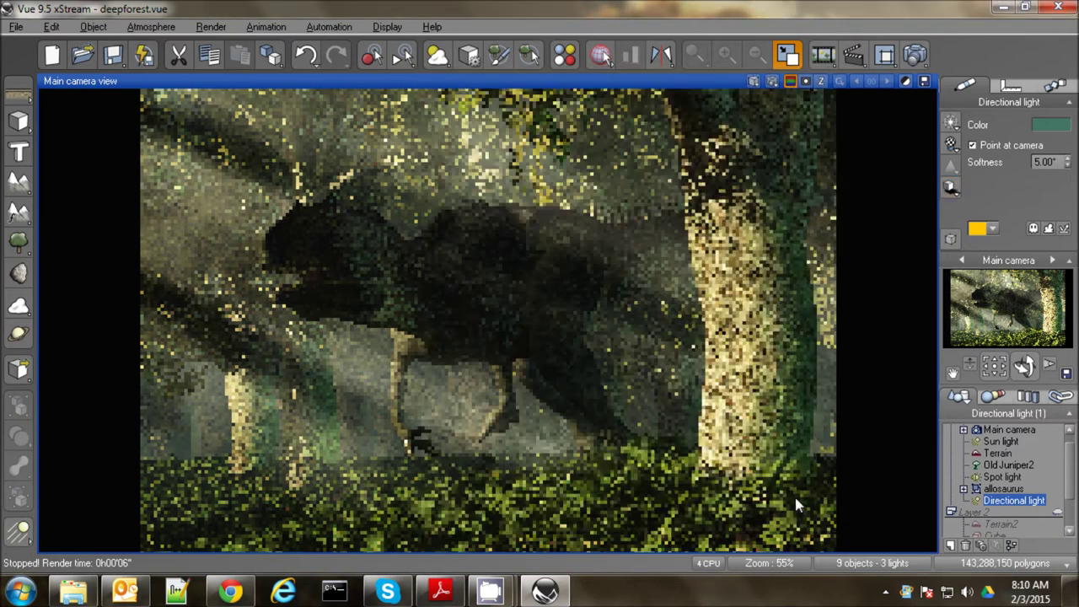
left_click(923, 53)
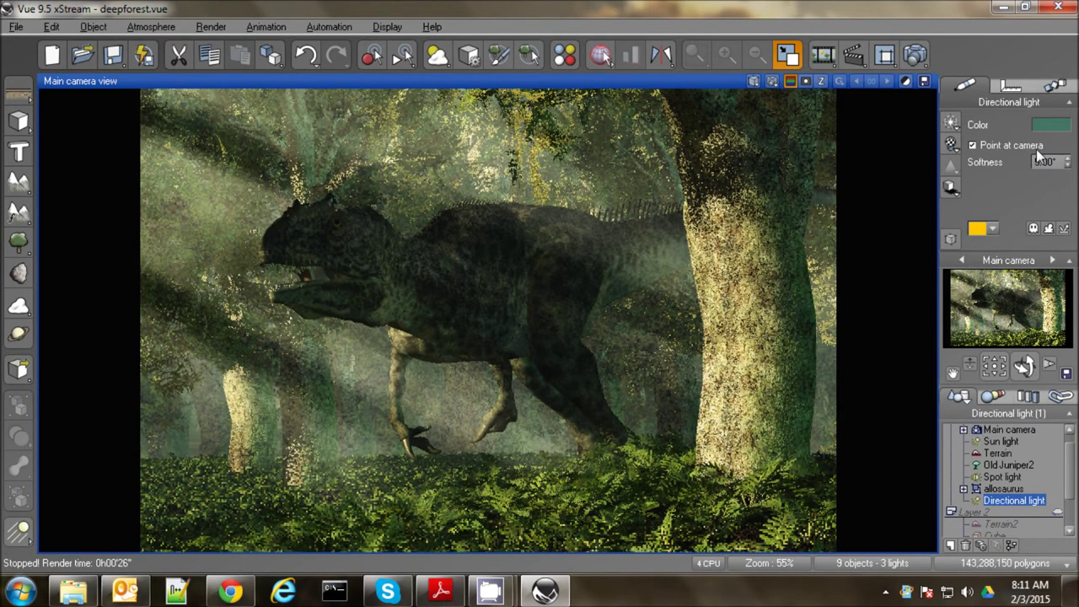
Set the allosaurus claws' highlight intensity and size to 0%, then re-render the scene.
left_click(1002, 489)
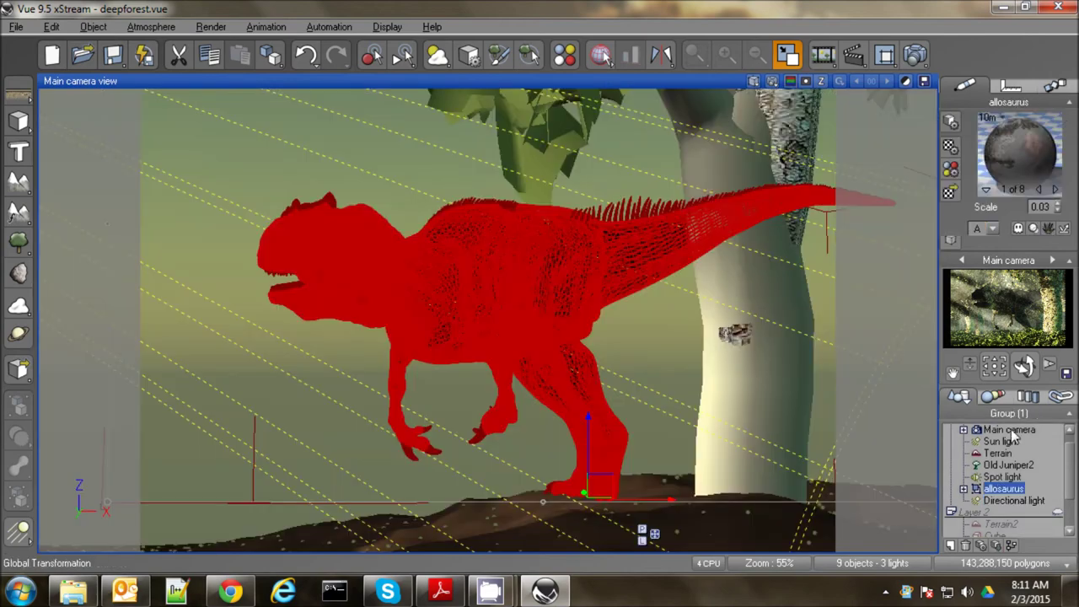
left_click(997, 191)
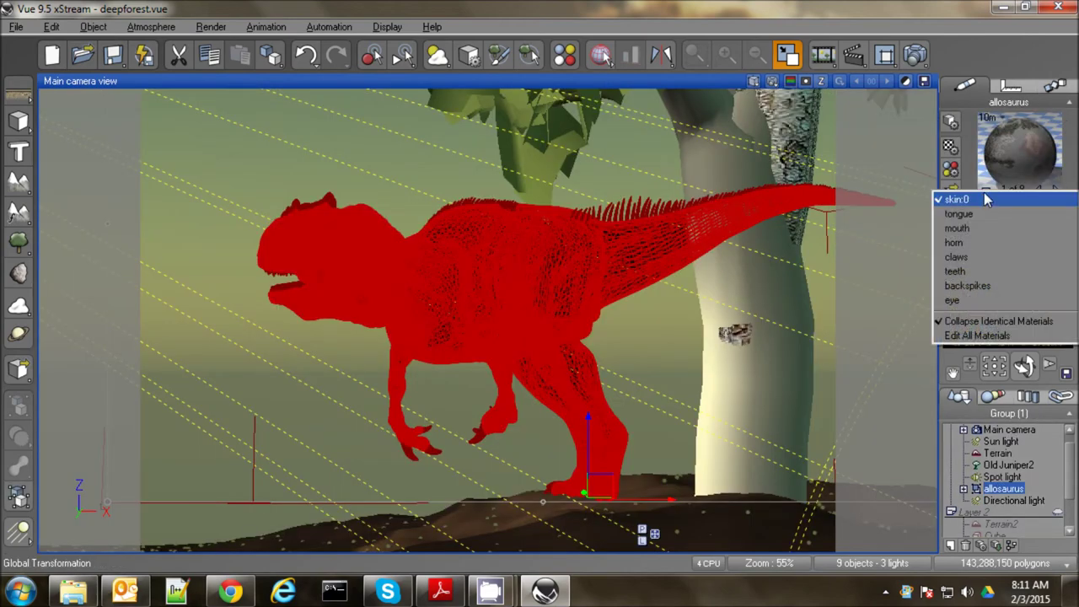
left_click(971, 255)
double_click(1016, 145)
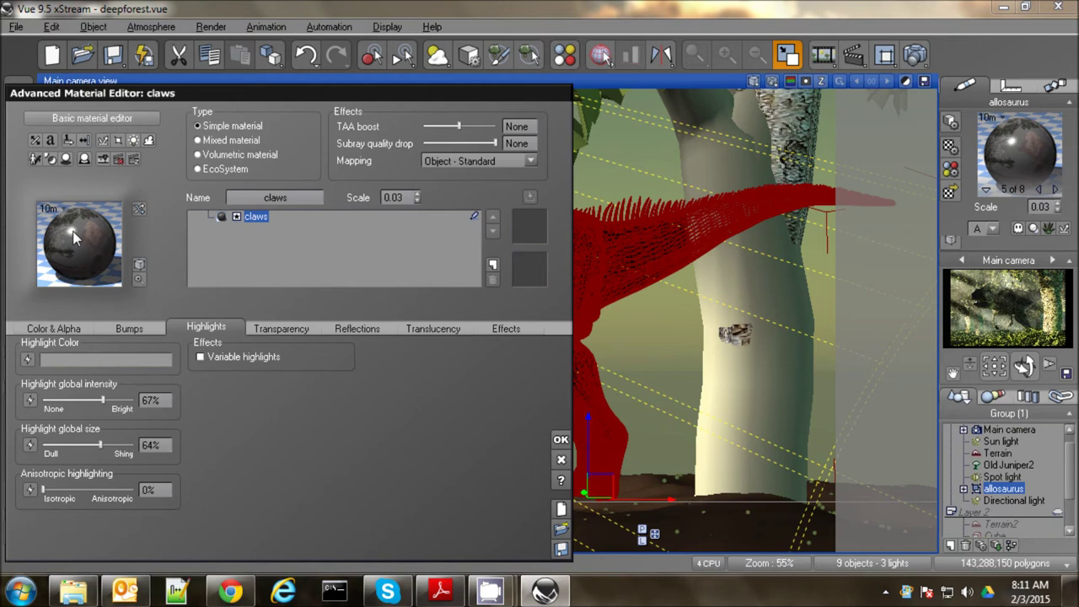
left_click_drag(102, 400, 42, 401)
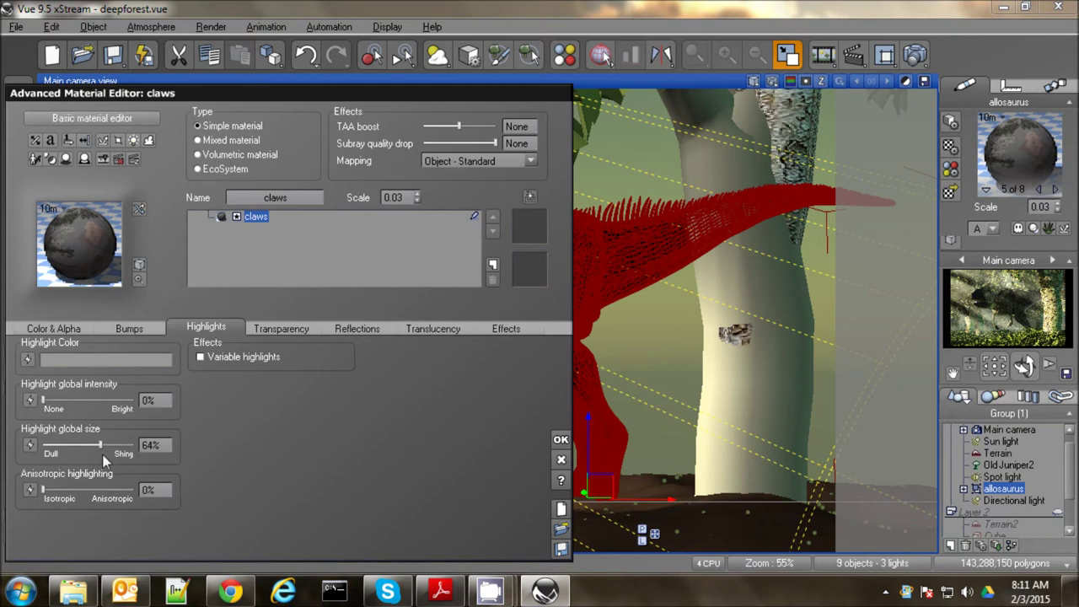
left_click_drag(100, 445, 42, 444)
left_click(561, 460)
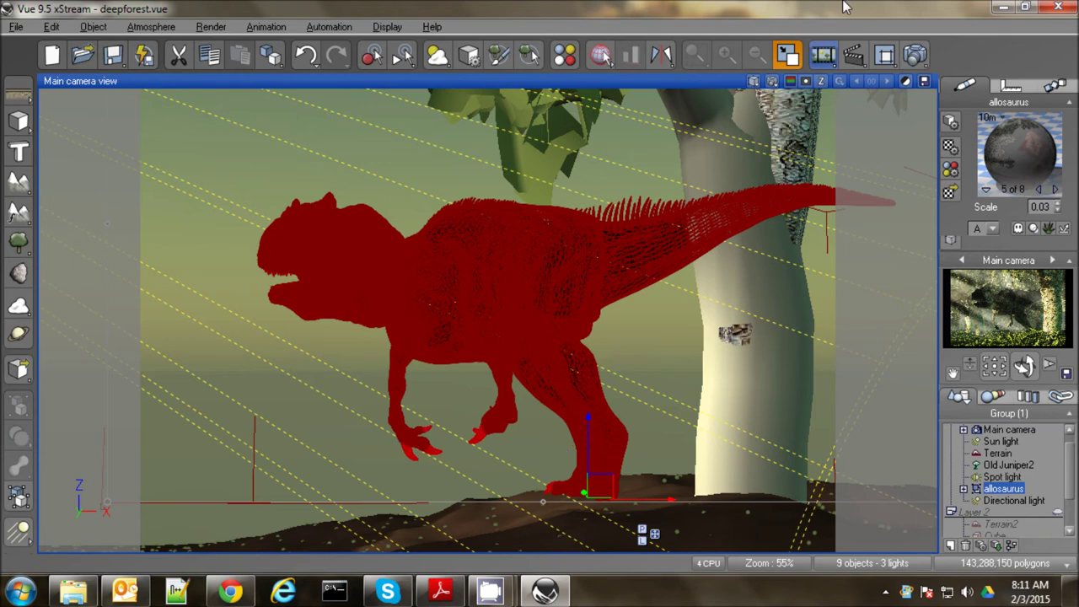
left_click(915, 54)
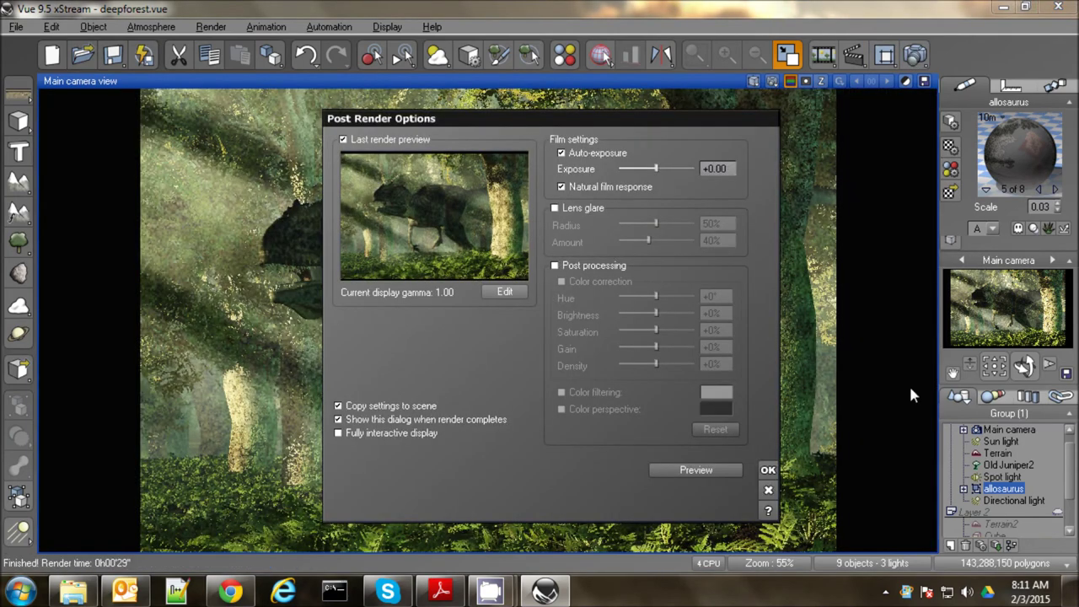
left_click(769, 471)
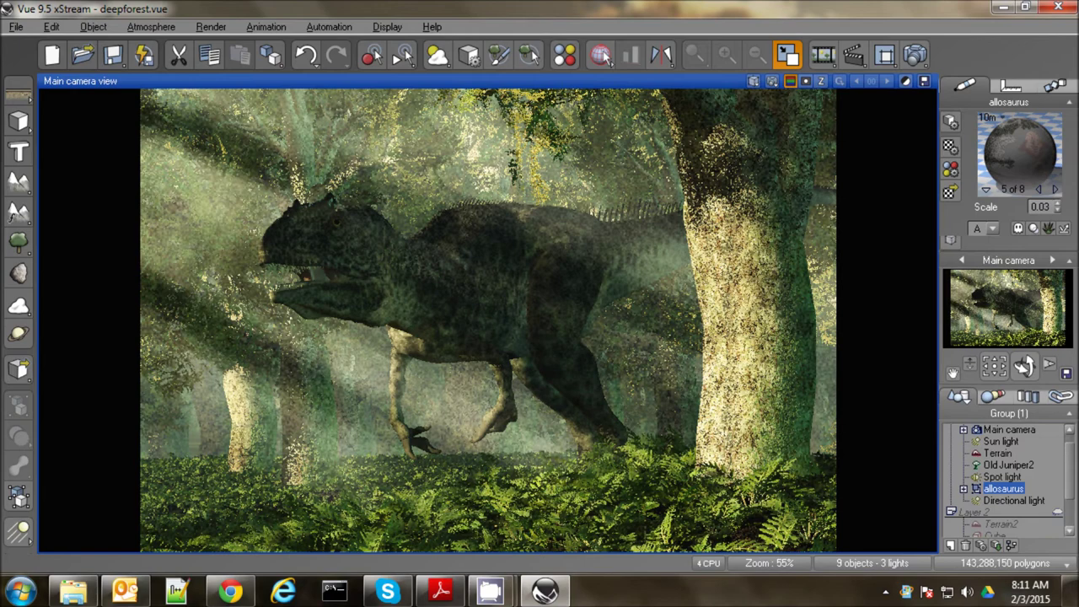
Start a Final-quality render to screen at 5200 x 3467 pixels.
left_click(917, 58)
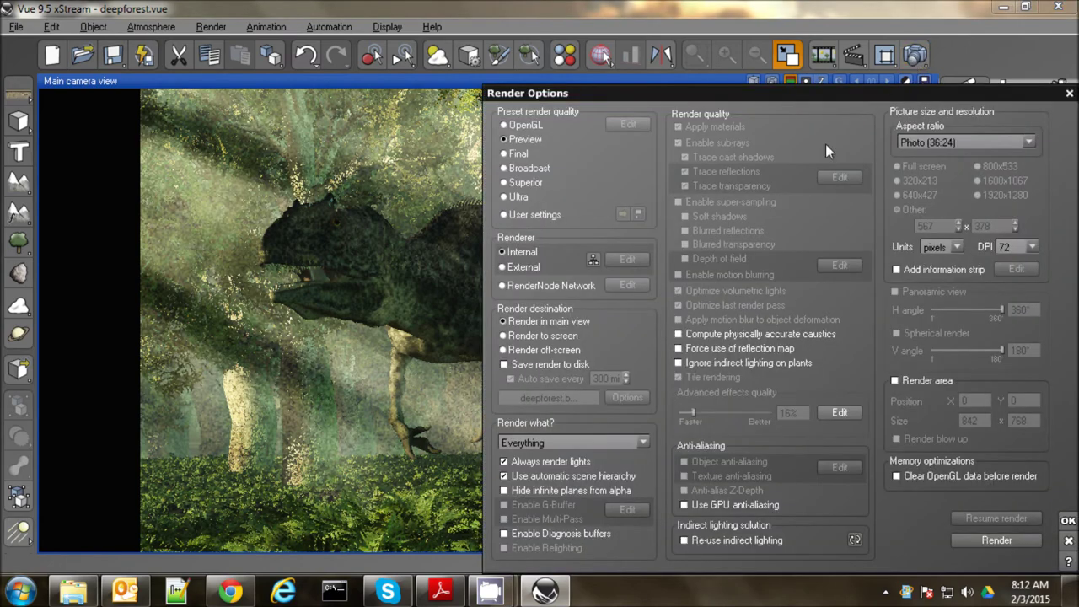
left_click(518, 155)
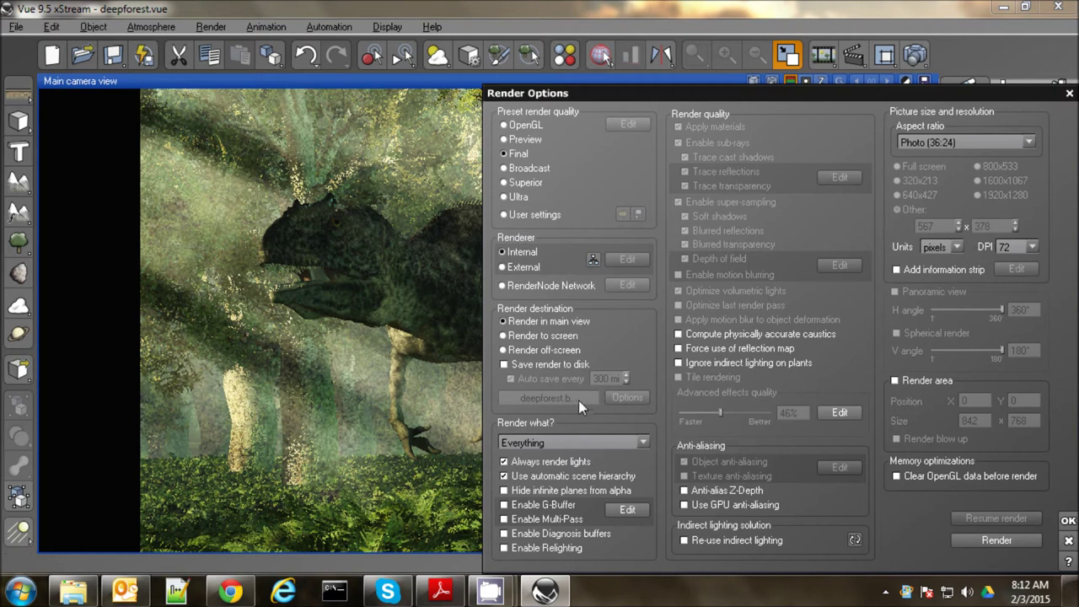
left_click(516, 336)
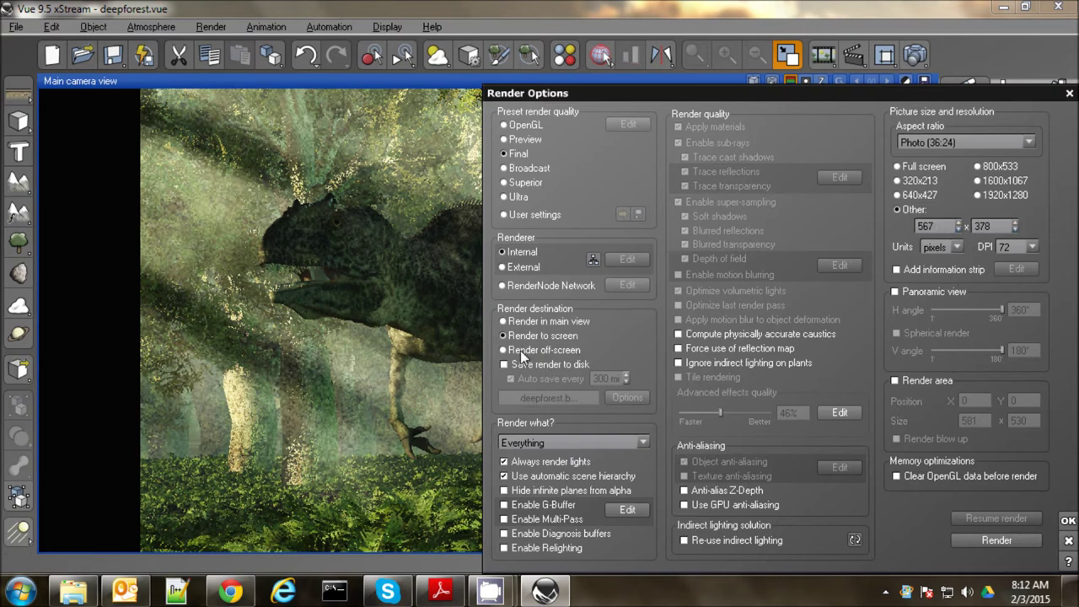
double_click(939, 226)
type("5200")
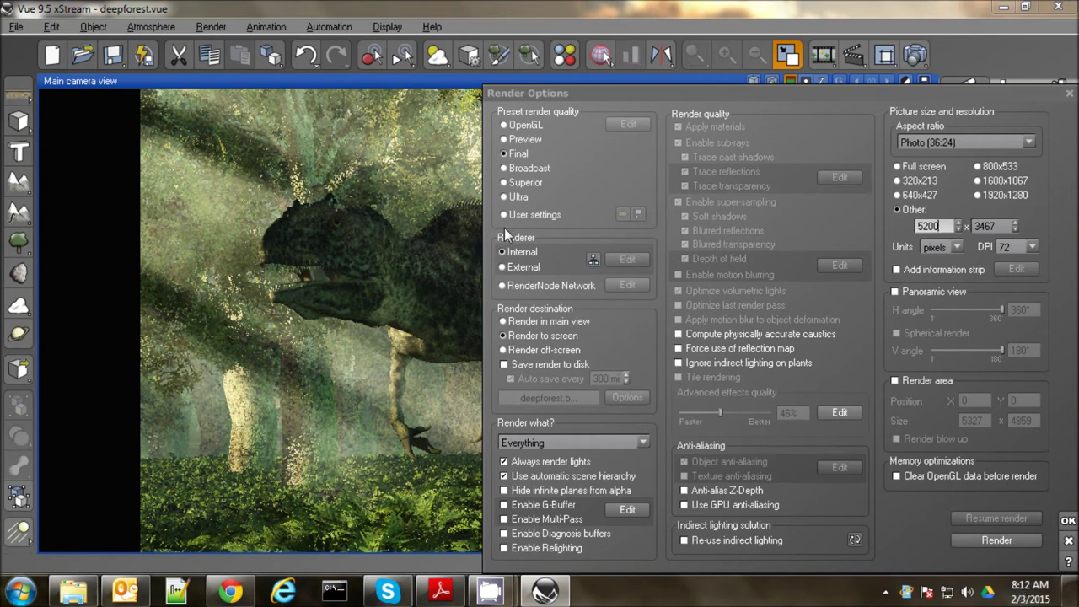
left_click(996, 539)
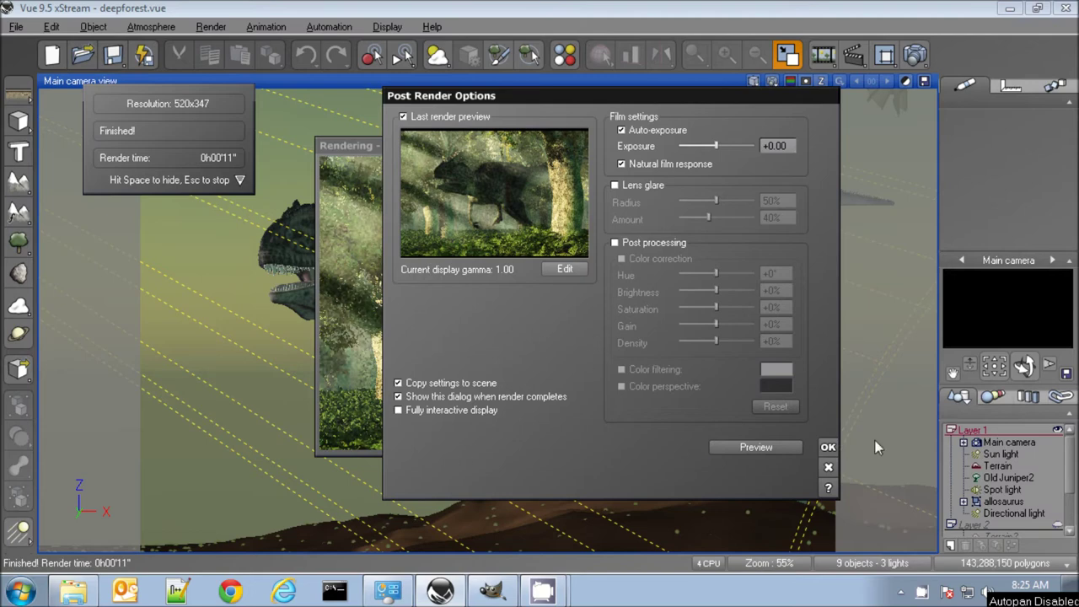
Save the finished render to the Desktop as deepforest.bmp.
left_click(828, 448)
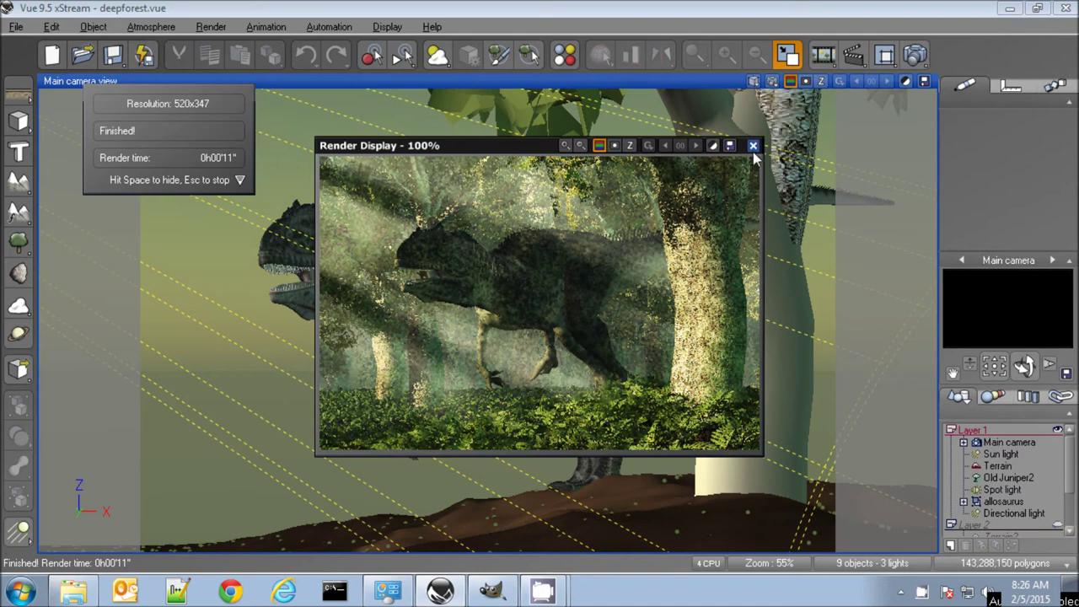
left_click(730, 149)
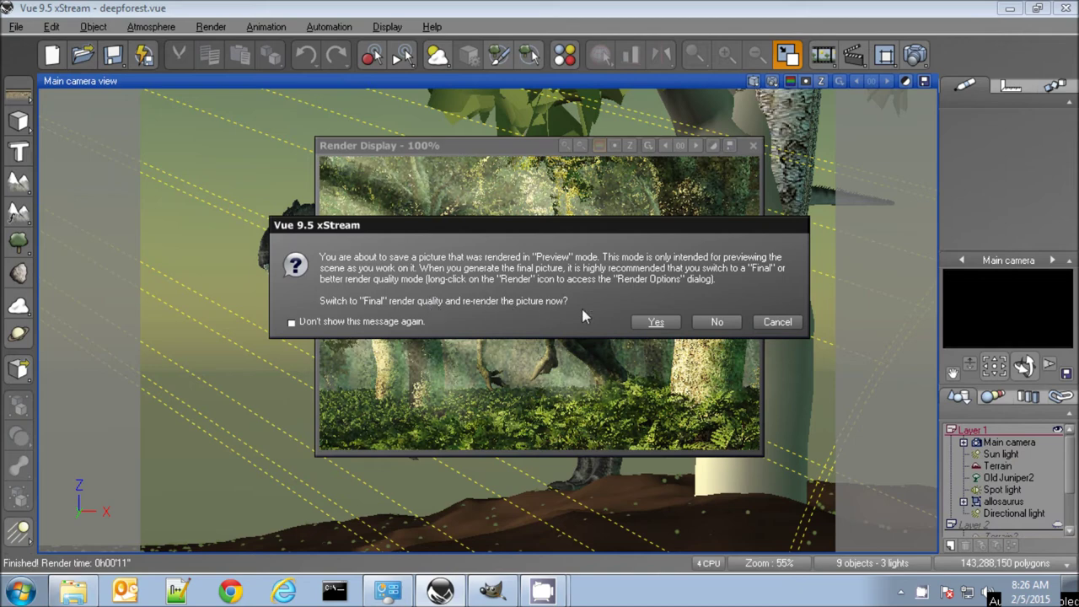
left_click(710, 323)
left_click(727, 322)
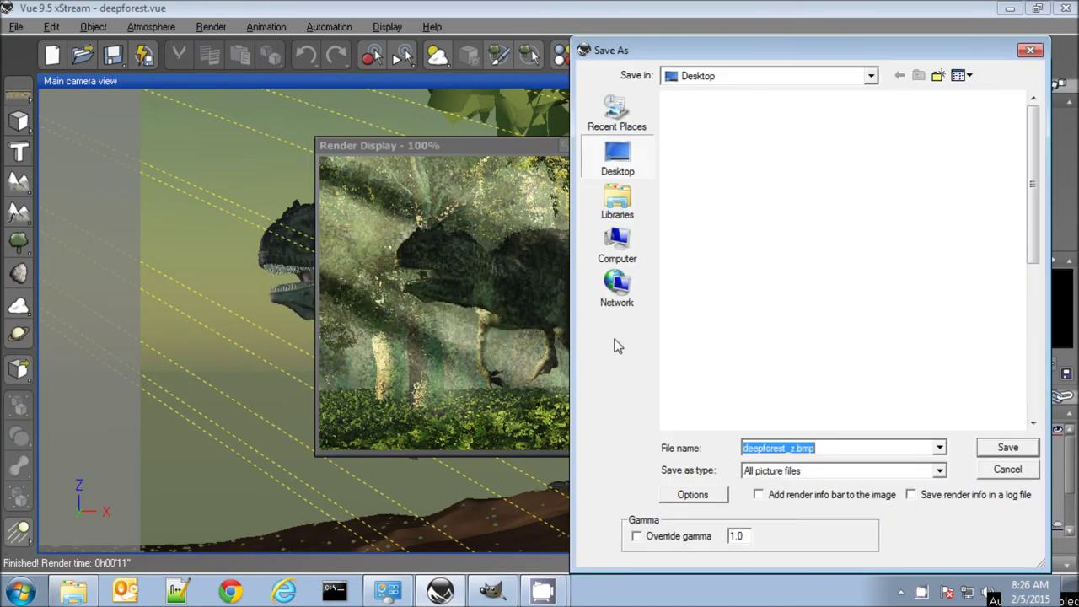
left_click(795, 448)
key("BackSpace")
key("BackSpace")
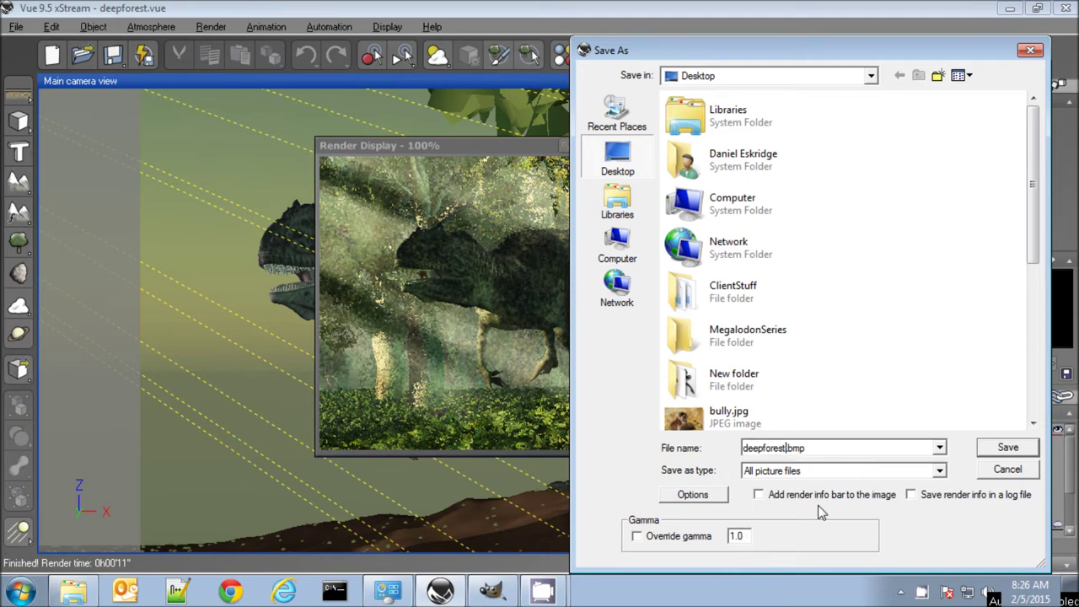
left_click(1008, 448)
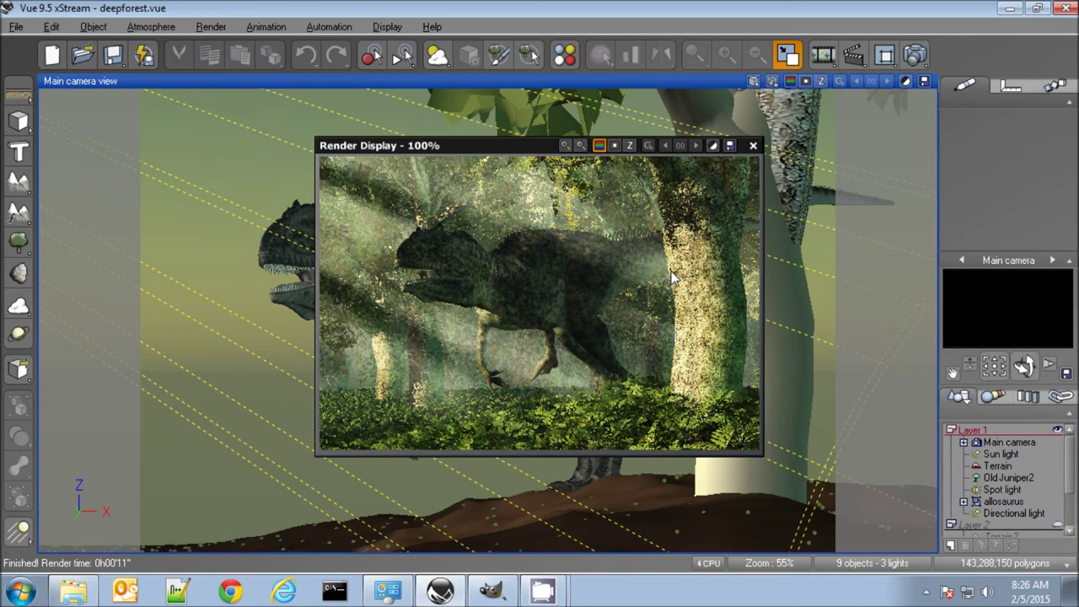
Show the depth channel, dismiss its deepforest_z.bmp save prompt, and close the Render Display.
left_click(629, 146)
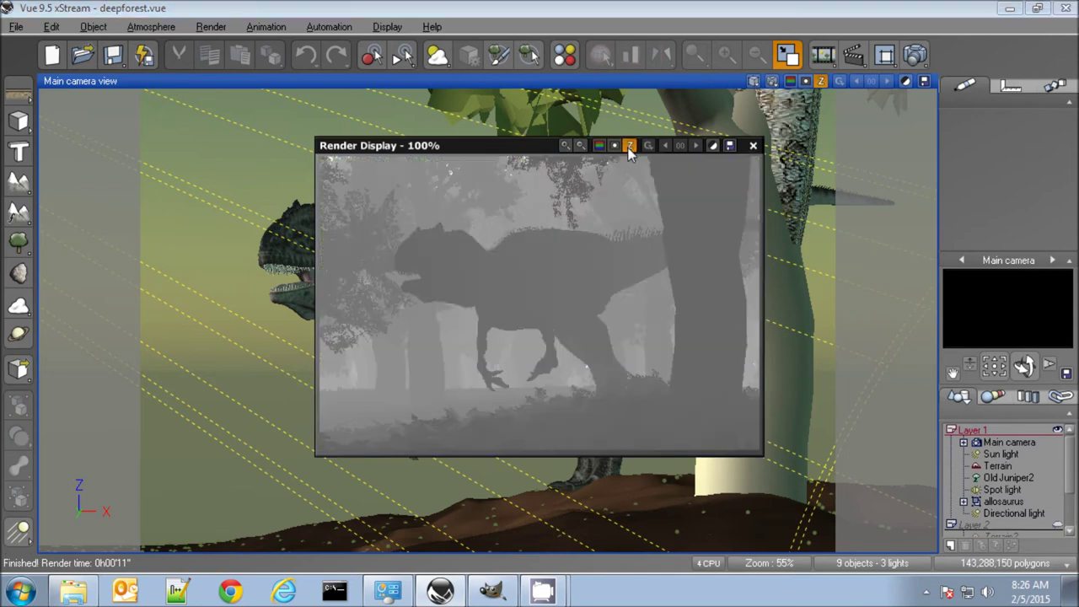
left_click(729, 145)
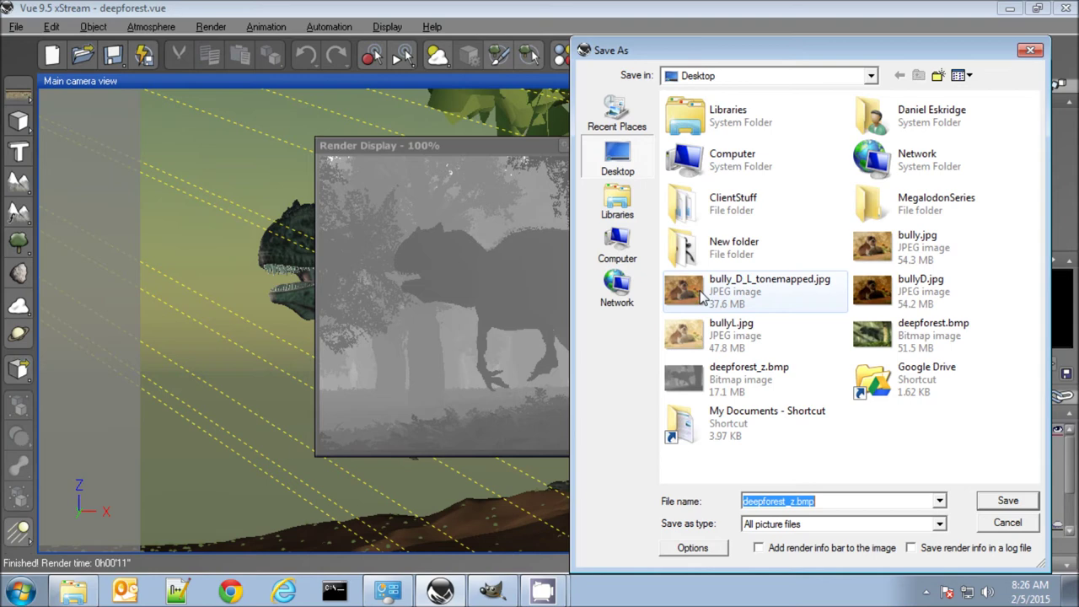
left_click(787, 502)
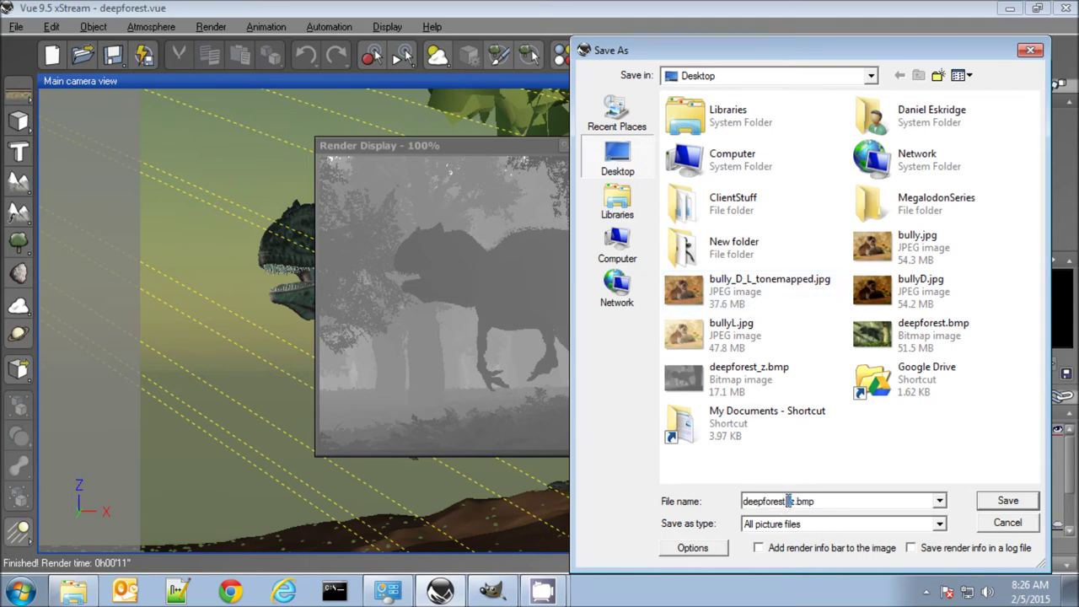
left_click(795, 501)
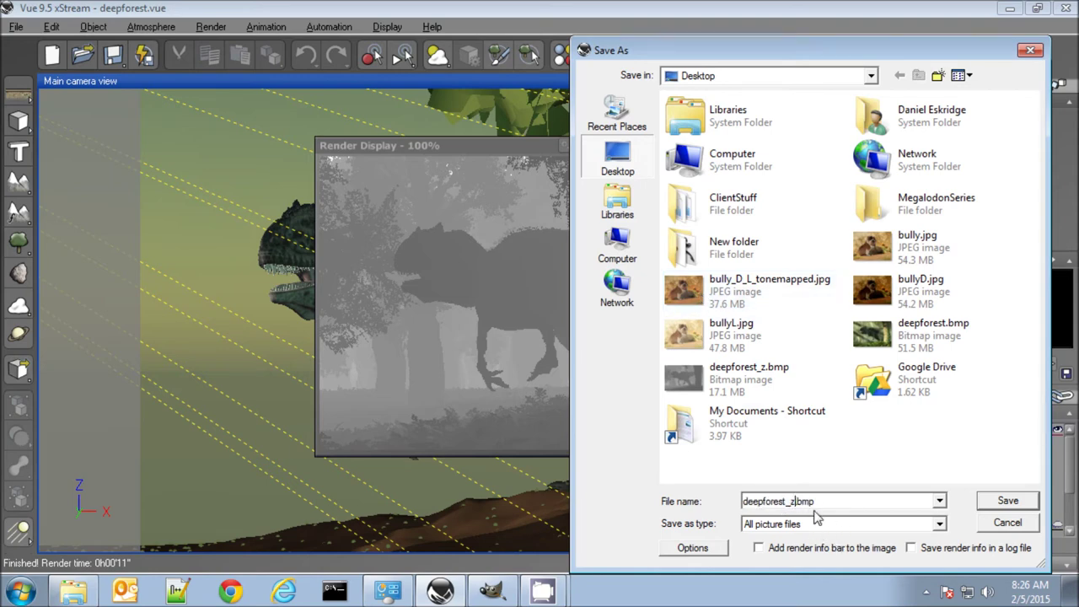
left_click(1005, 524)
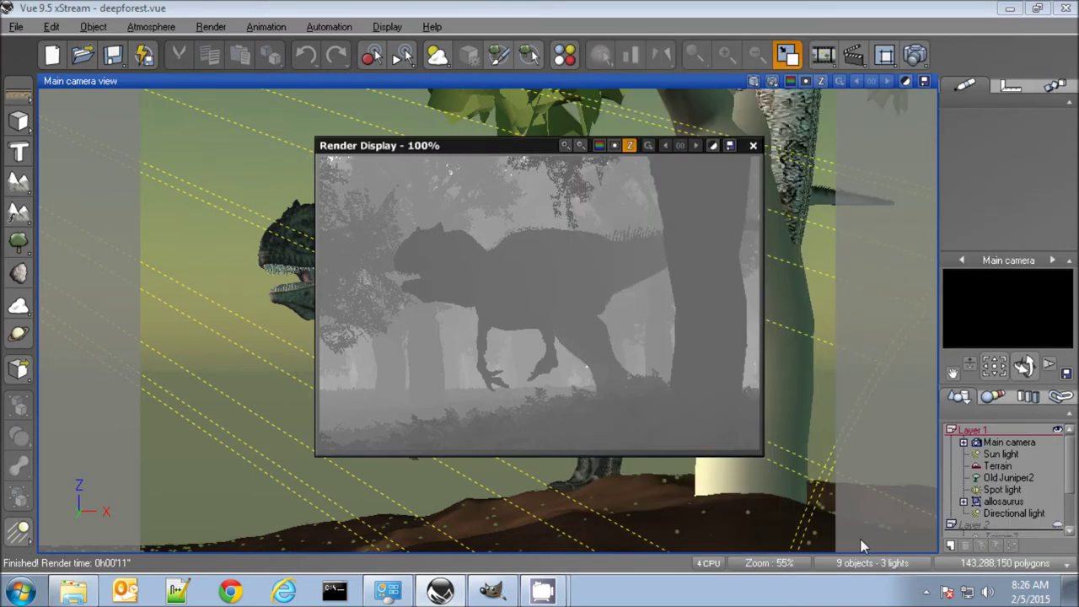
left_click(753, 146)
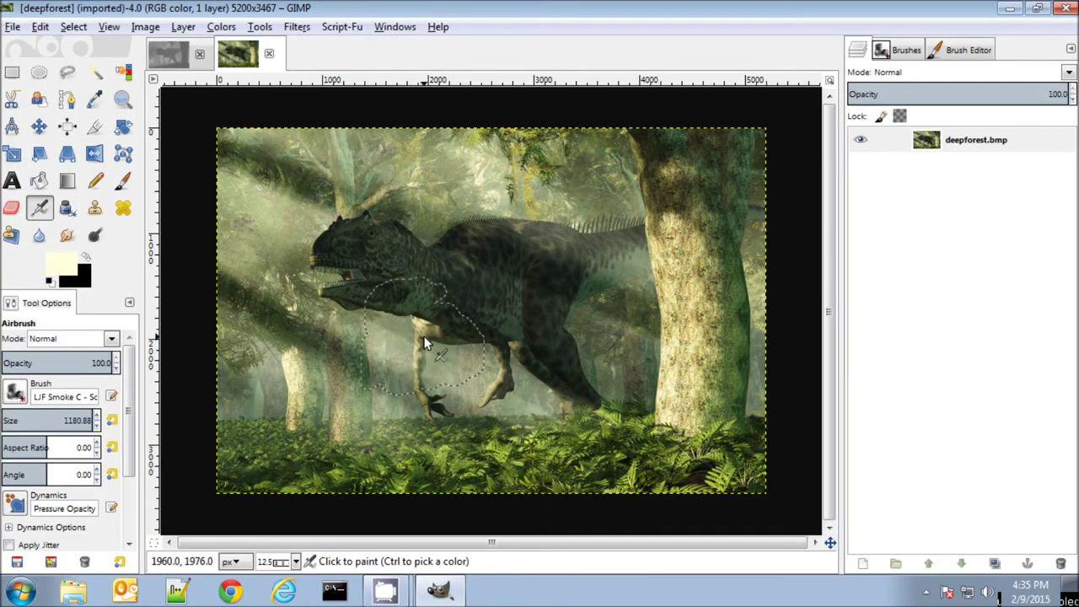
Apply a Colors > Threshold at 124 to deepforest_z for a black-and-white silhouette.
left_click(169, 56)
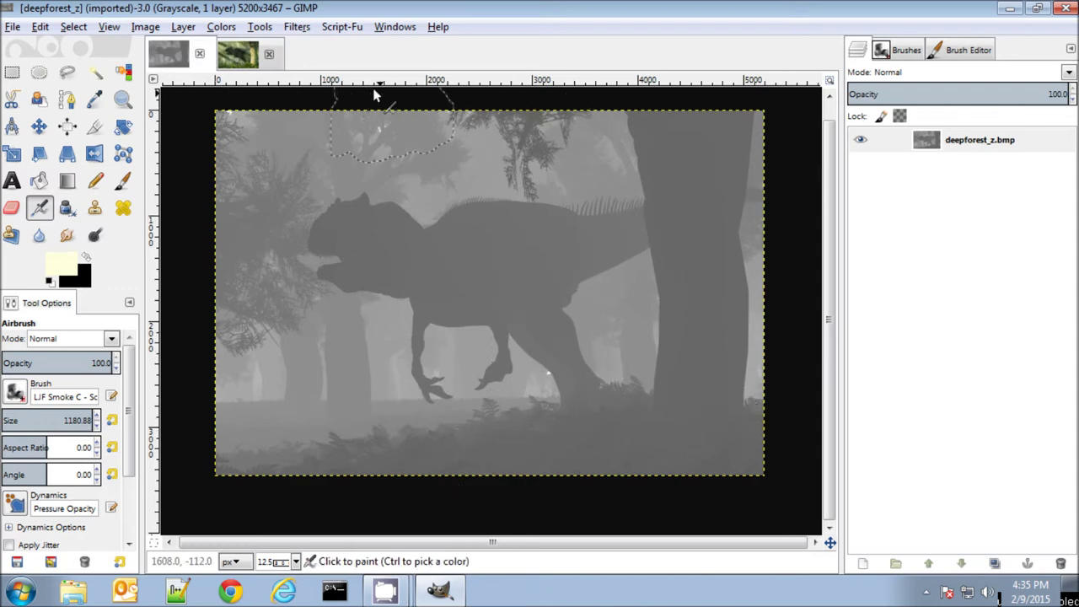
left_click(219, 28)
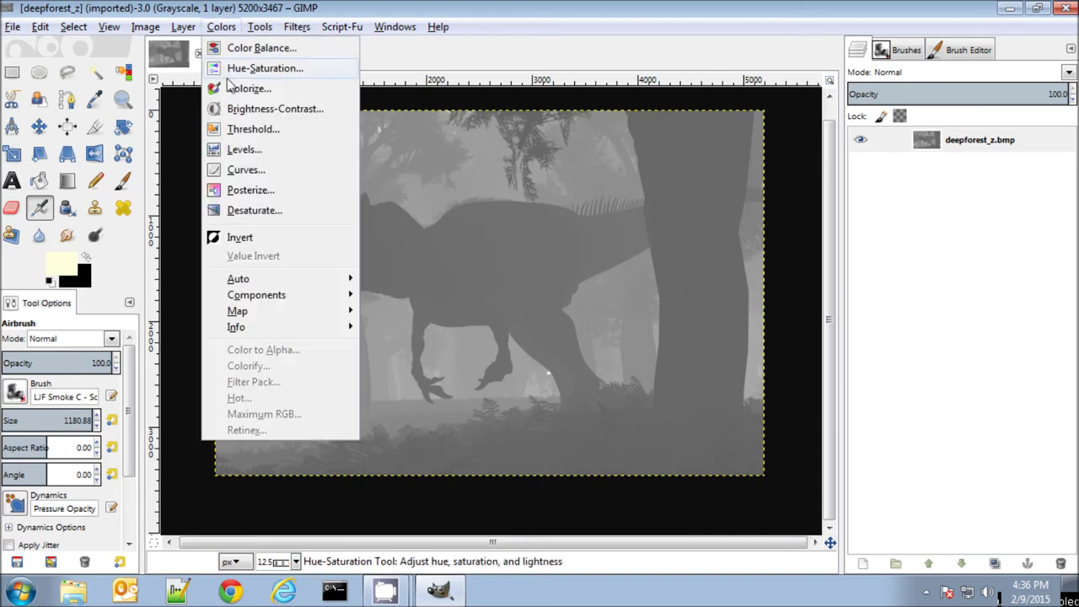
left_click(251, 132)
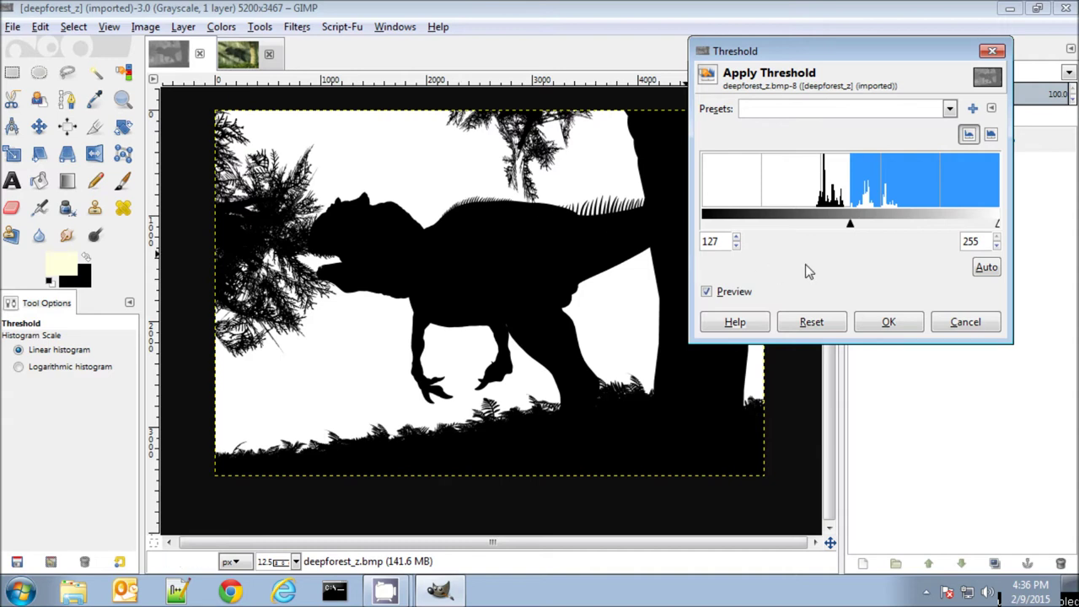
mouse_move(850, 227)
left_mouse_down()
mouse_move(899, 224)
mouse_move(852, 228)
left_mouse_up()
left_click(888, 324)
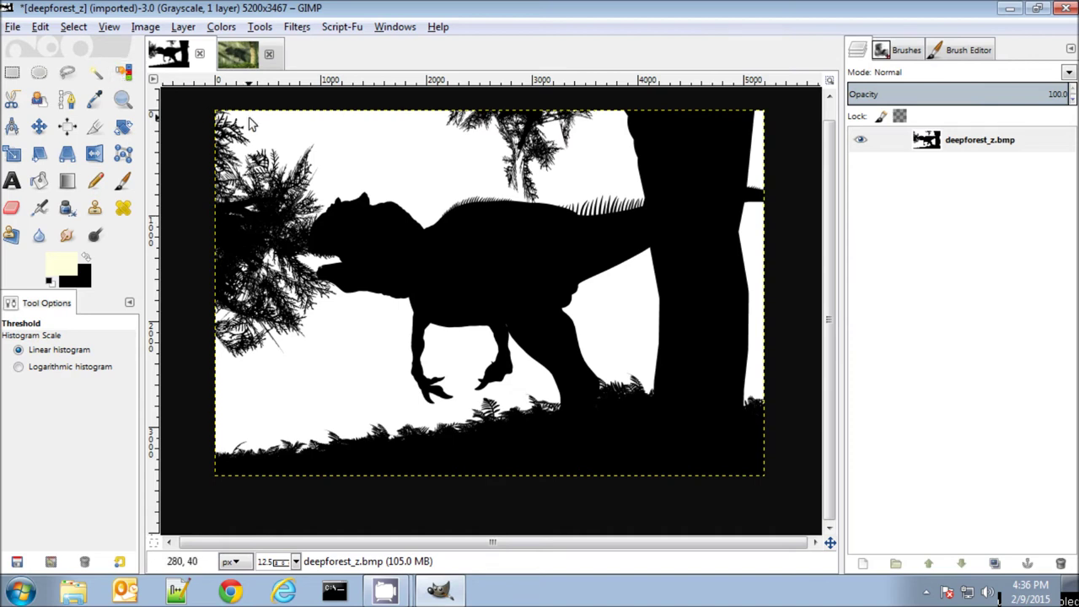
Paste the depth silhouette into deepforest as a layer, select its black areas by colour, then delete that layer.
left_click(44, 27)
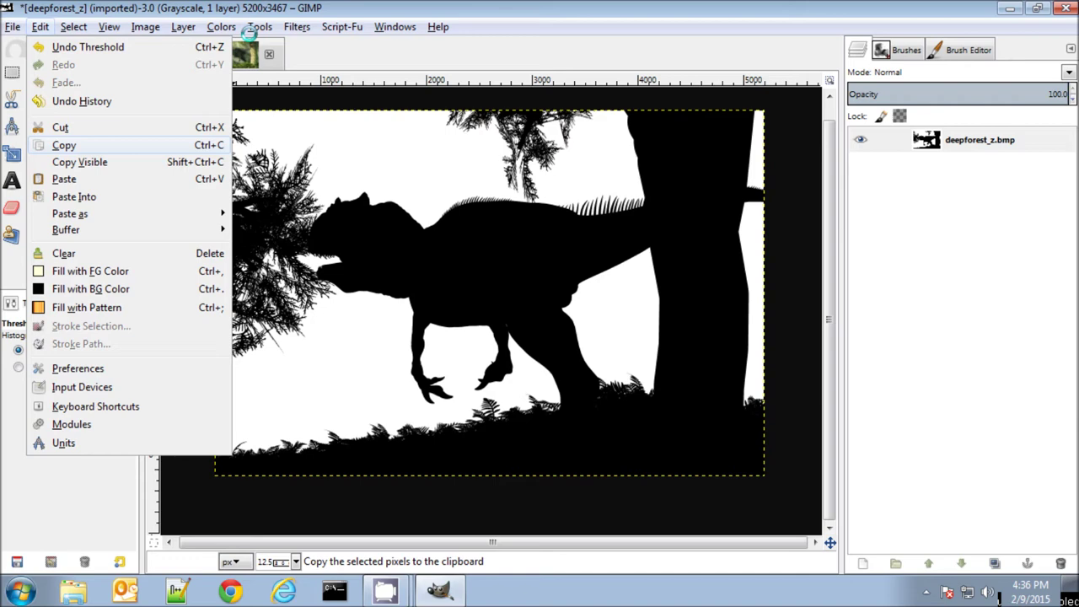
key("Return")
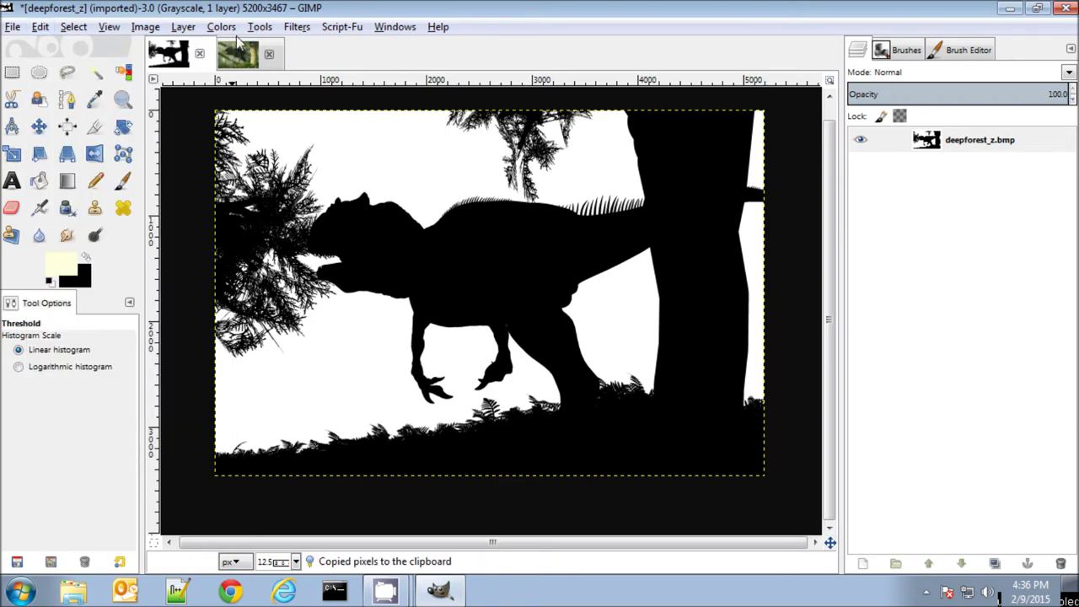
left_click(239, 54)
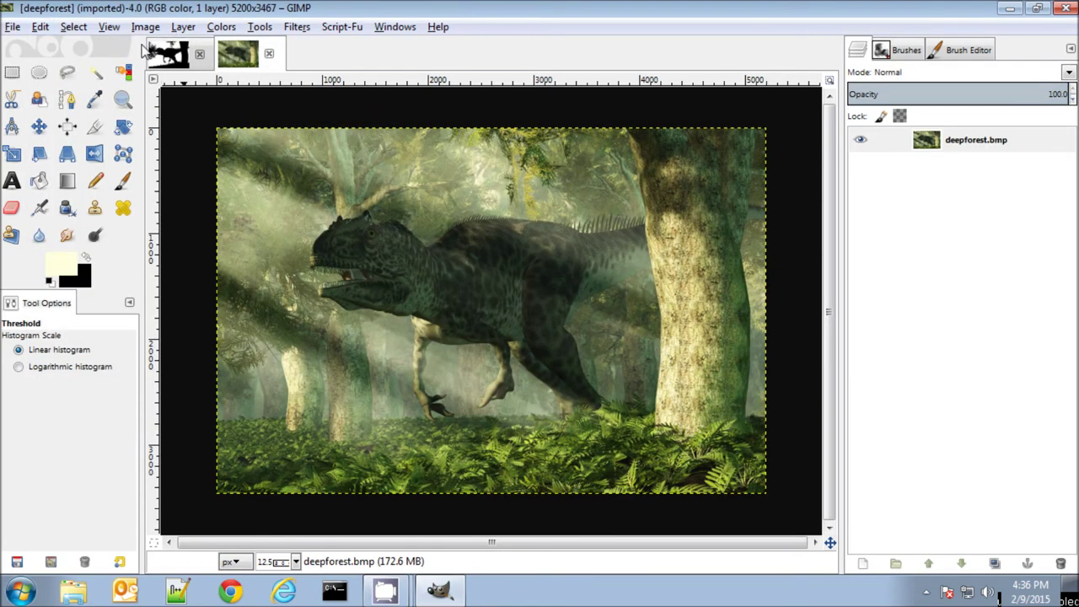
left_click(40, 28)
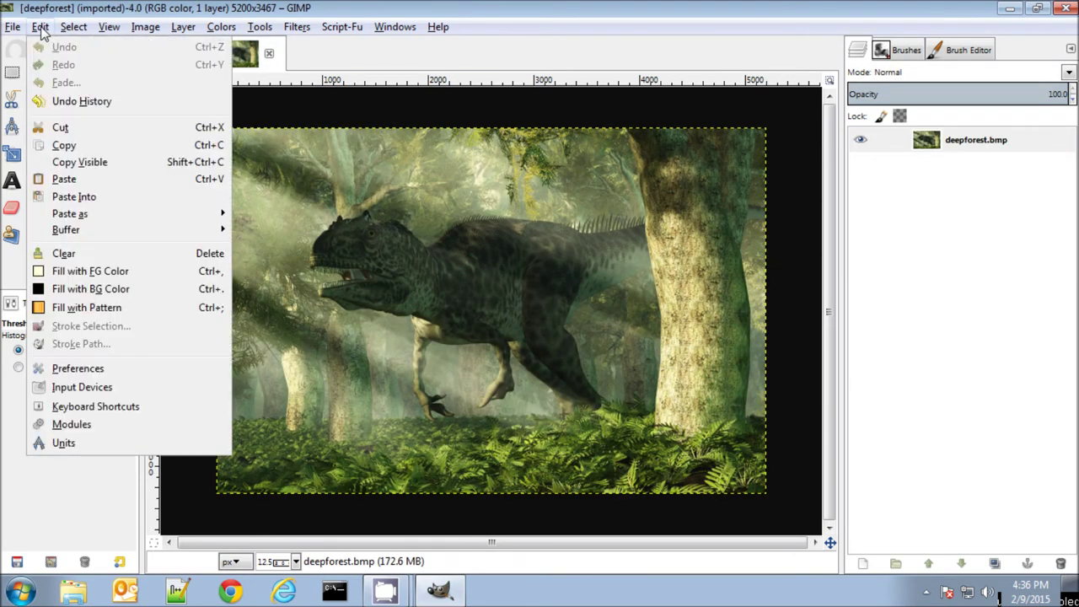
left_click(63, 179)
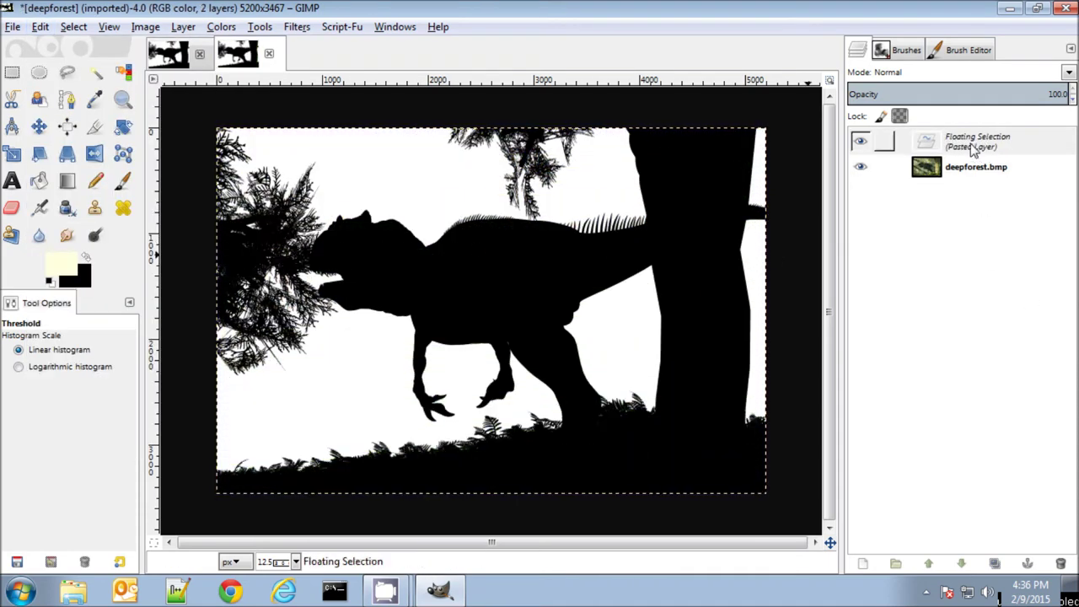
left_click(863, 565)
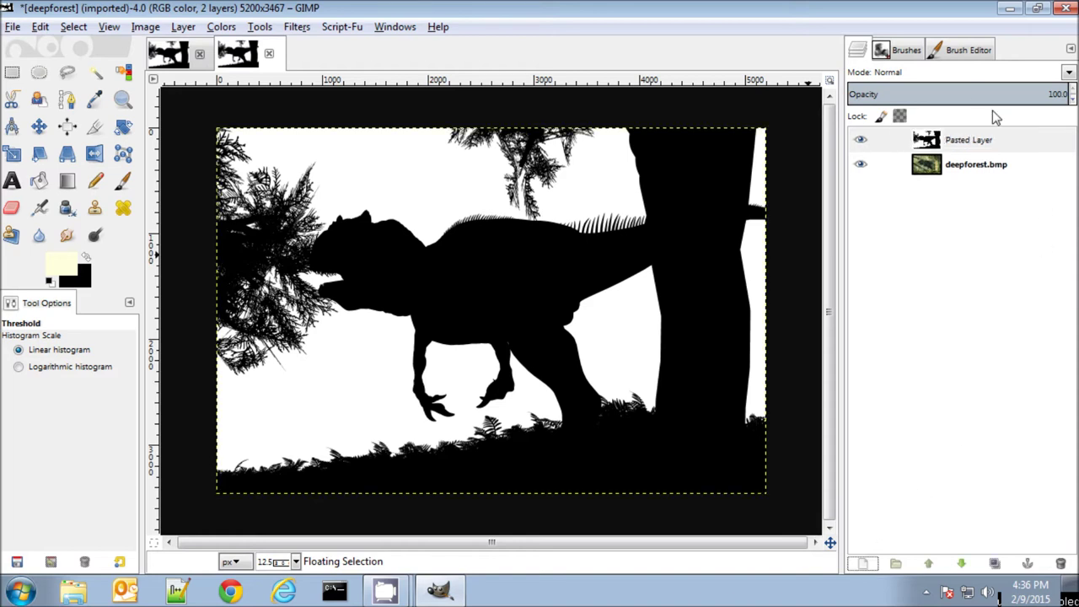
left_click(123, 72)
left_click(489, 286)
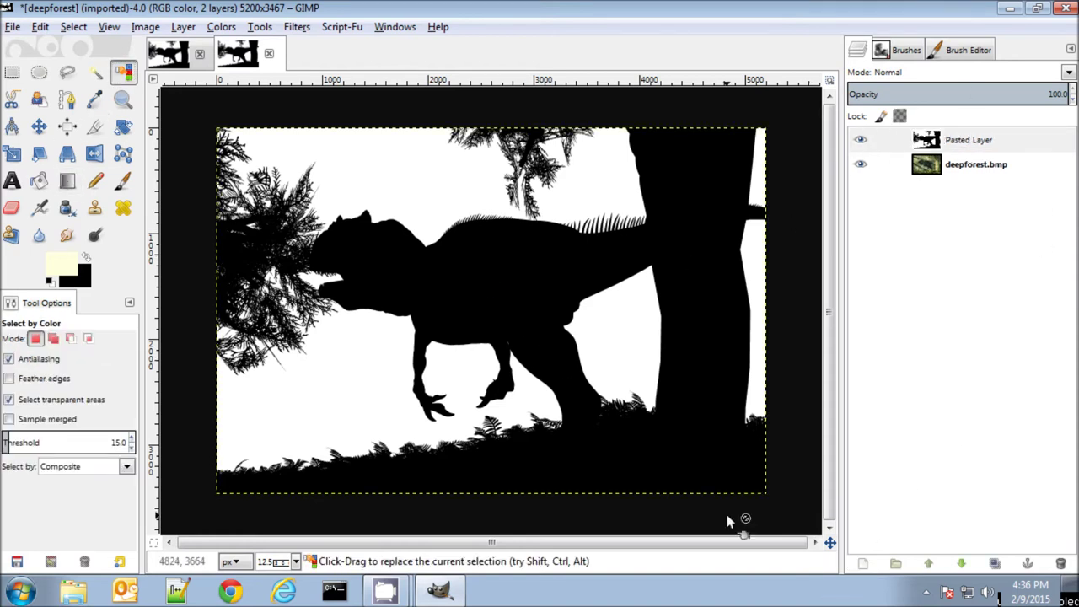
left_click(1059, 563)
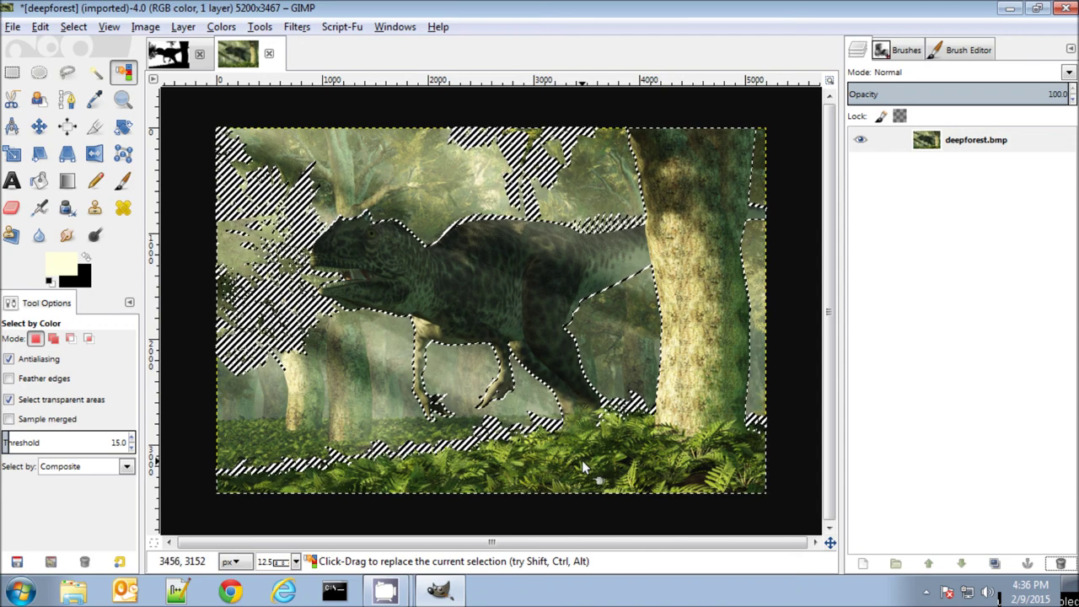
Copy the selected dinosaur, tree and fern foreground and paste it as a floating selection.
left_click(40, 26)
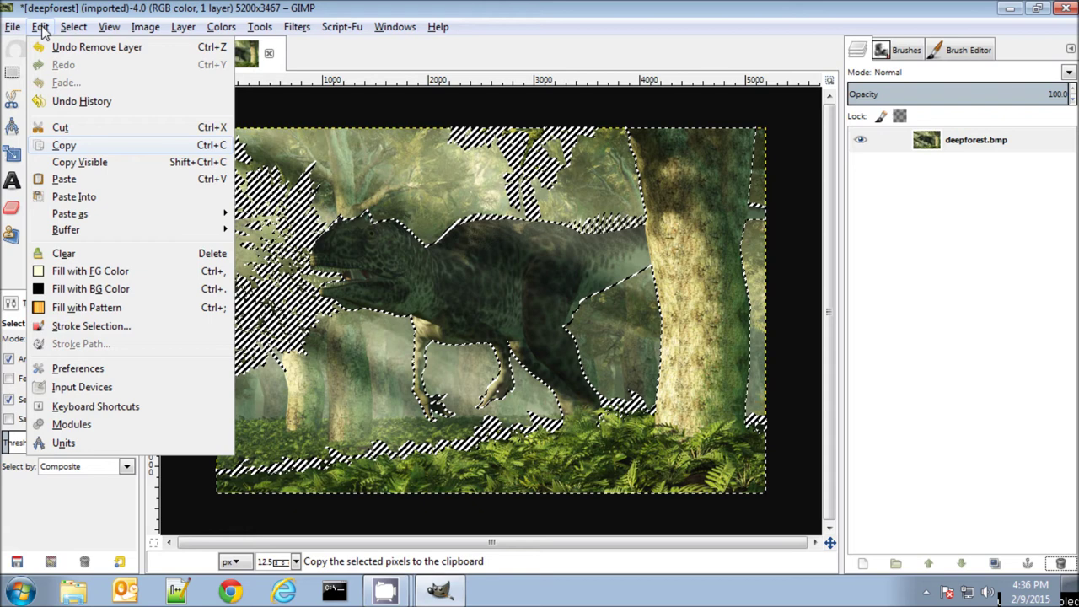
left_click(66, 146)
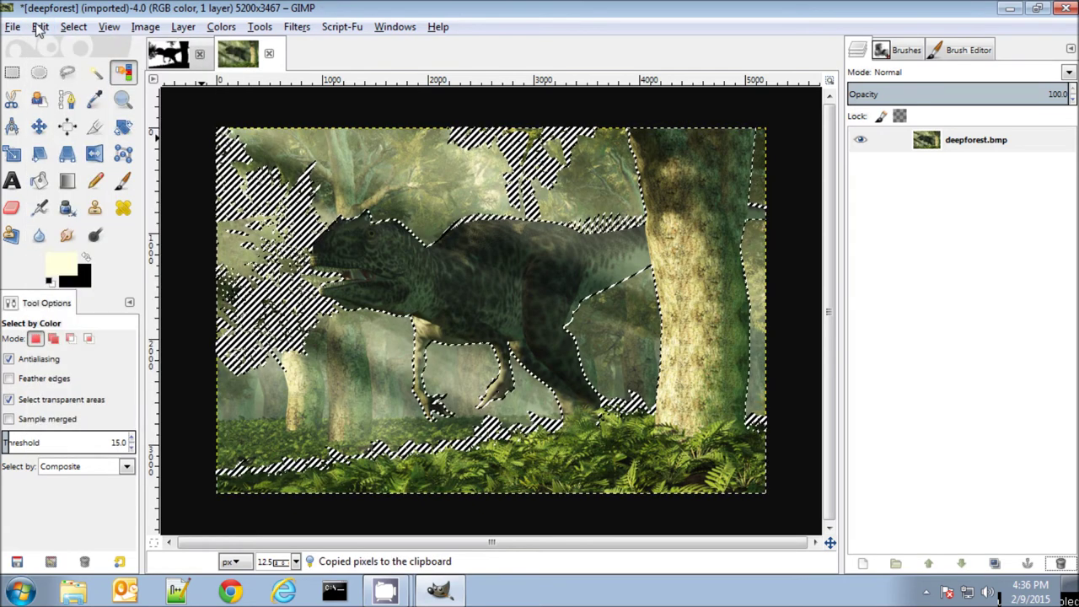
left_click(39, 27)
left_click(51, 177)
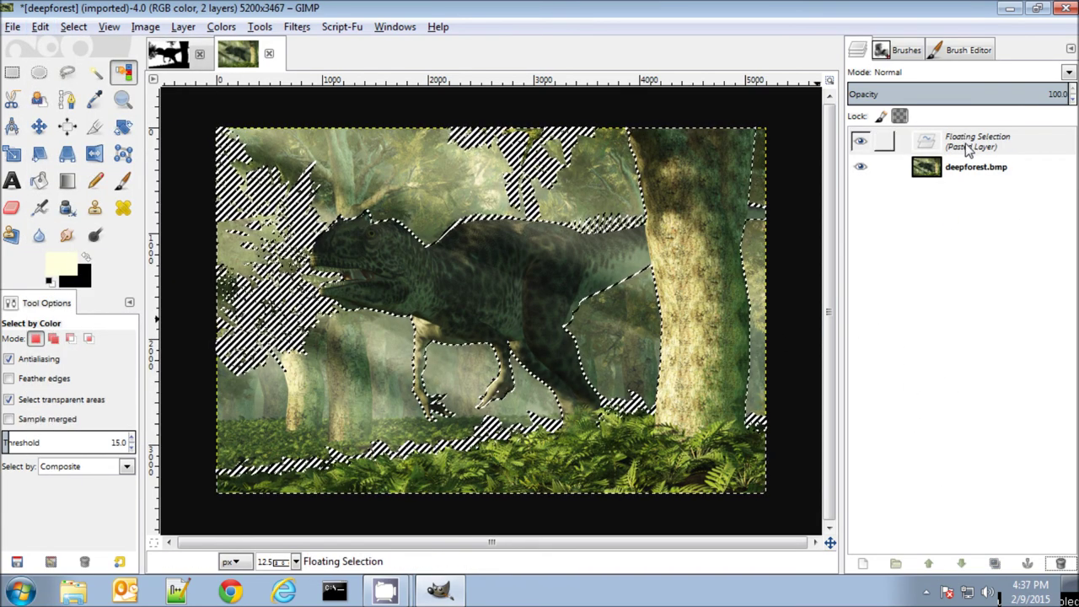
Turn the floating foreground into a normal Pasted Layer, briefly hiding the background to check the cut-out.
left_click(862, 563)
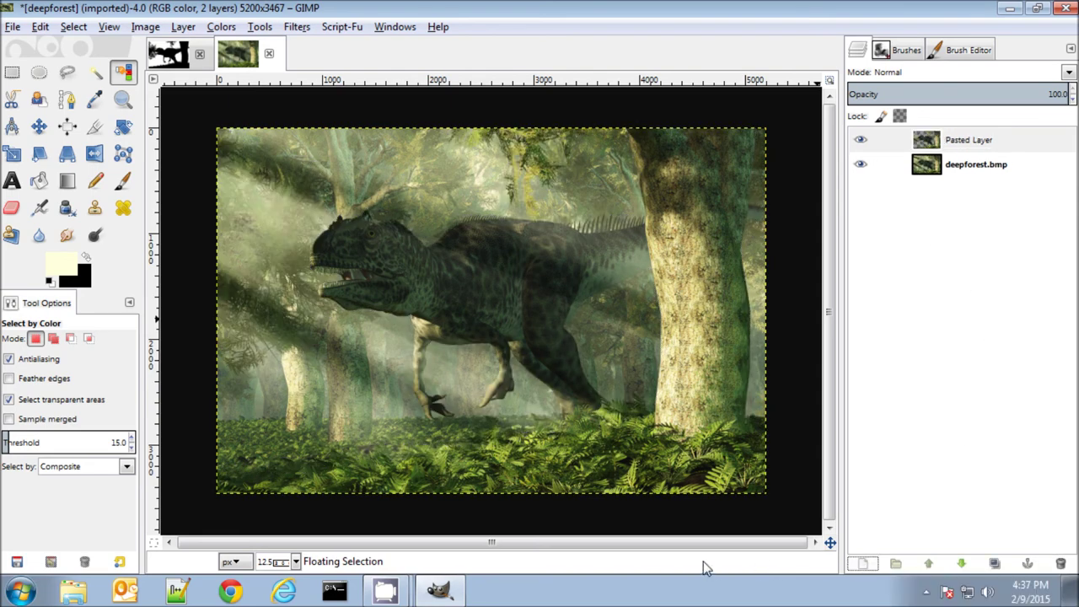
left_click(860, 165)
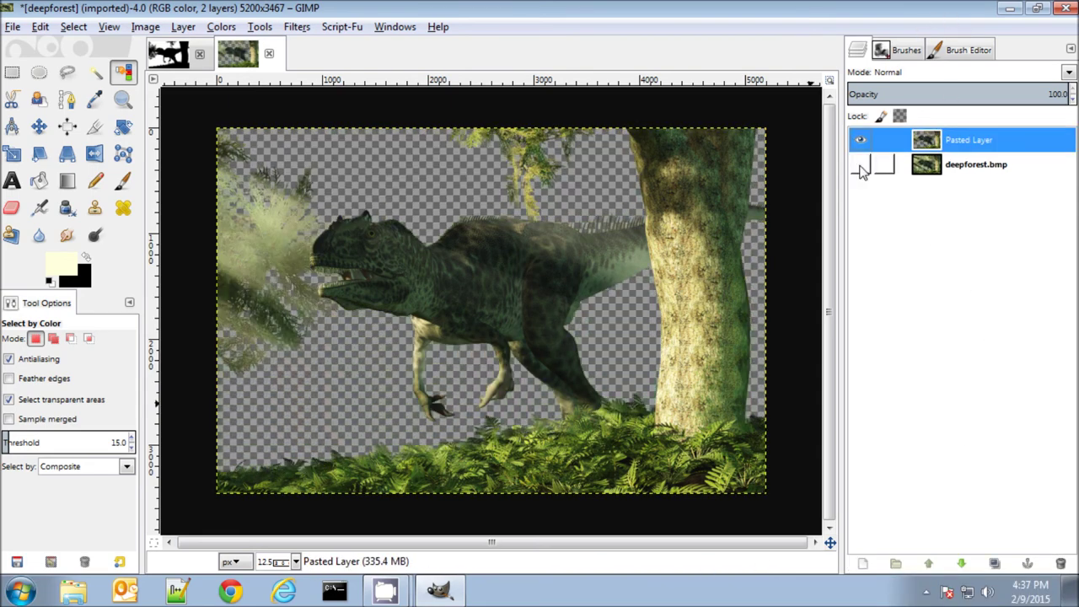
left_click(860, 166)
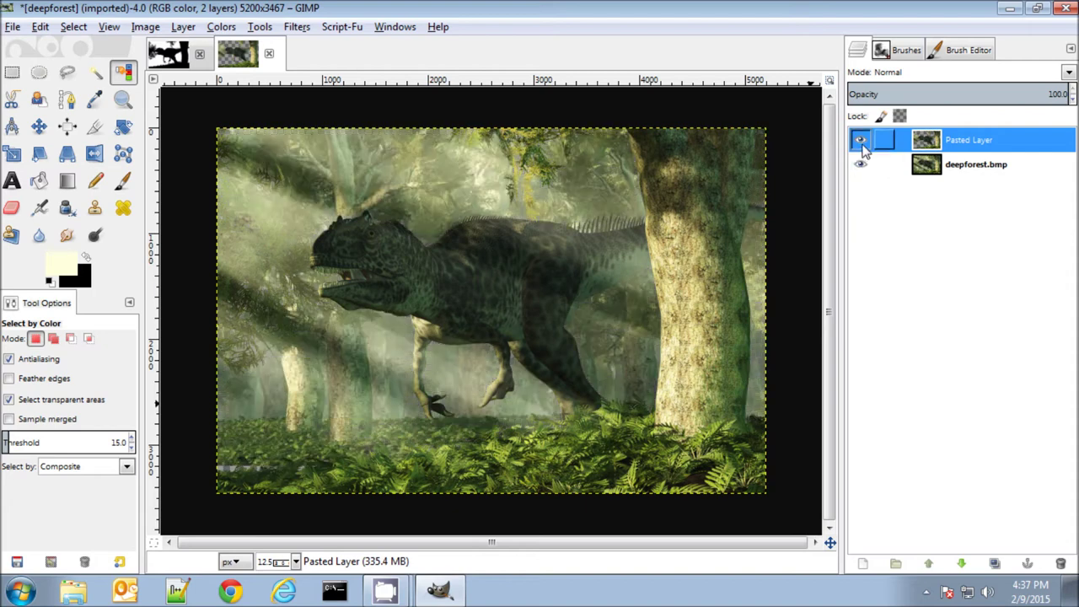
Add a full-size transparent layer beneath the Pasted Layer and make it the active layer.
left_click(862, 564)
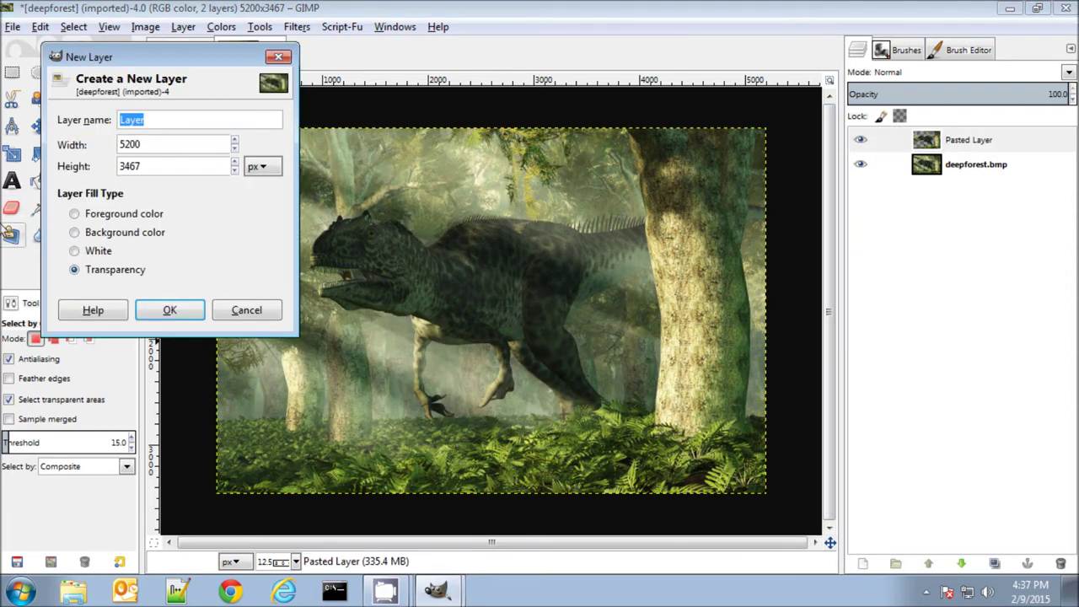
left_click(187, 308)
mouse_move(940, 140)
left_mouse_down()
mouse_move(961, 190)
mouse_move(938, 143)
left_mouse_up()
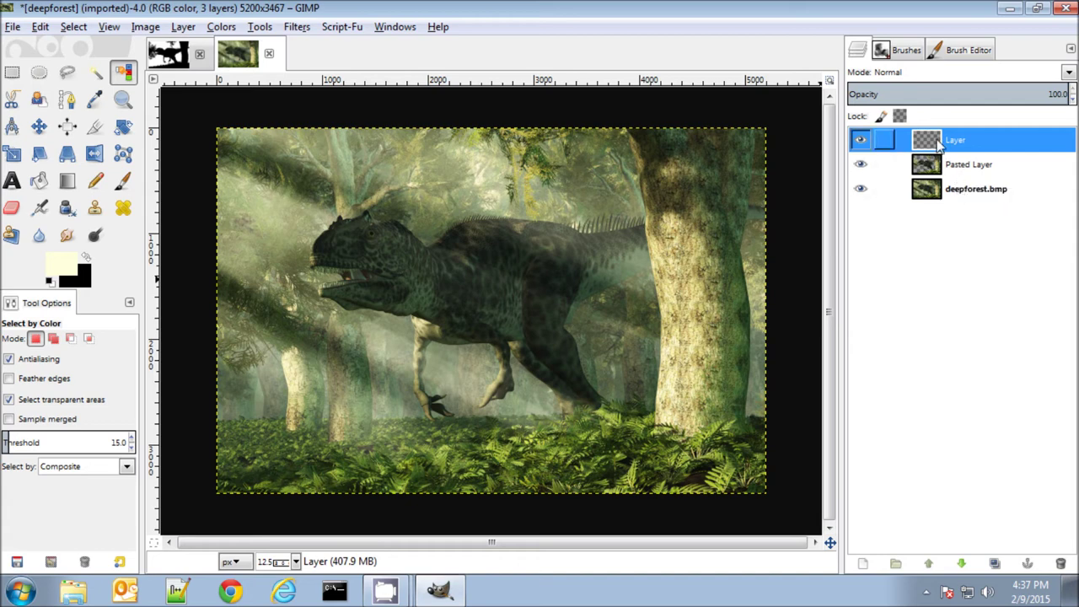
left_click(961, 564)
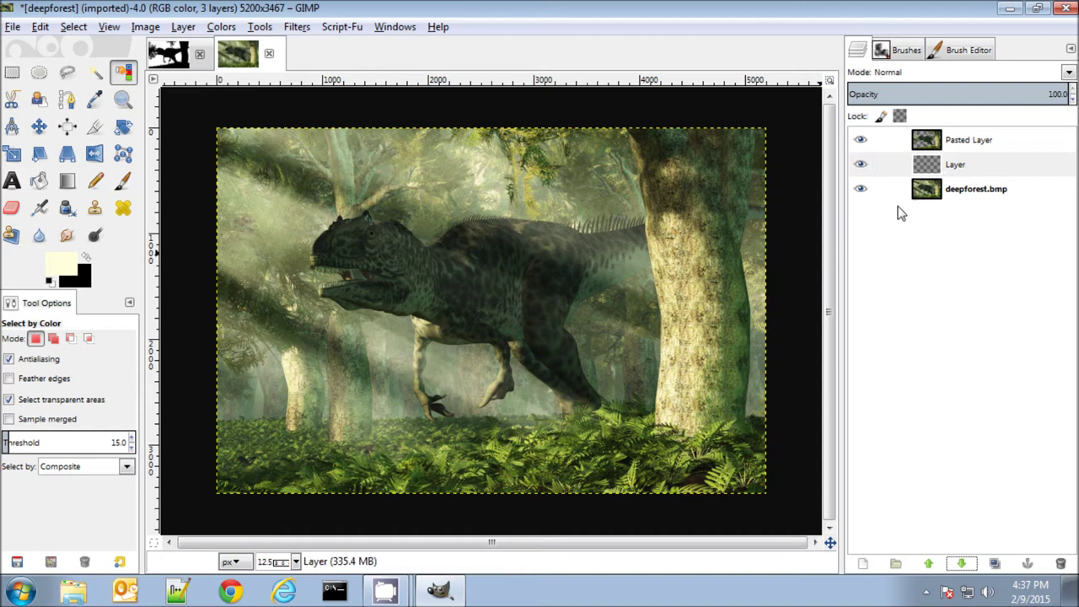
left_click(977, 194)
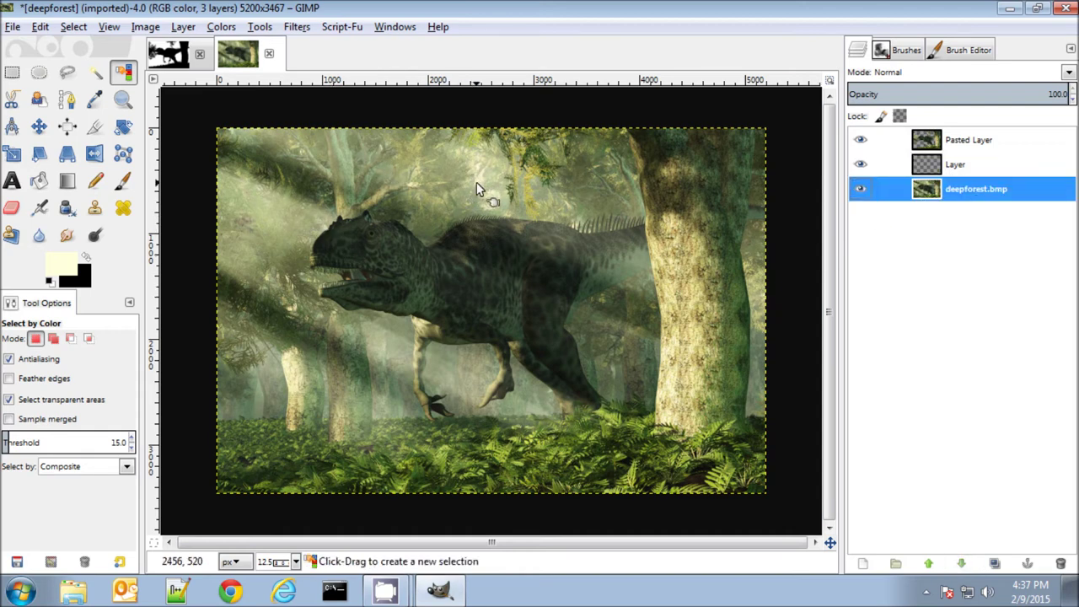
left_click(95, 101)
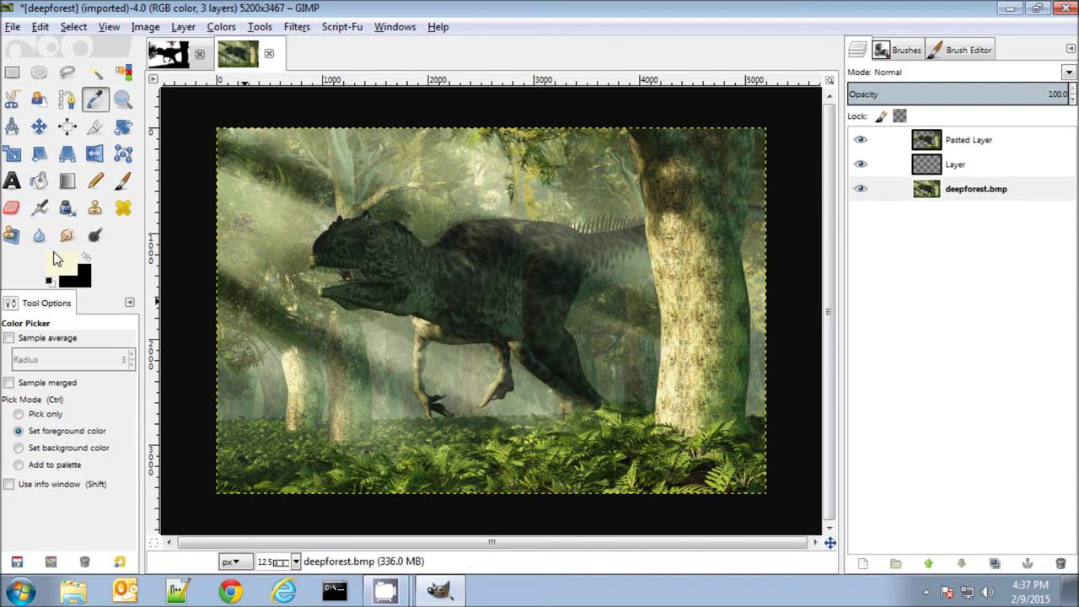
left_click(962, 168)
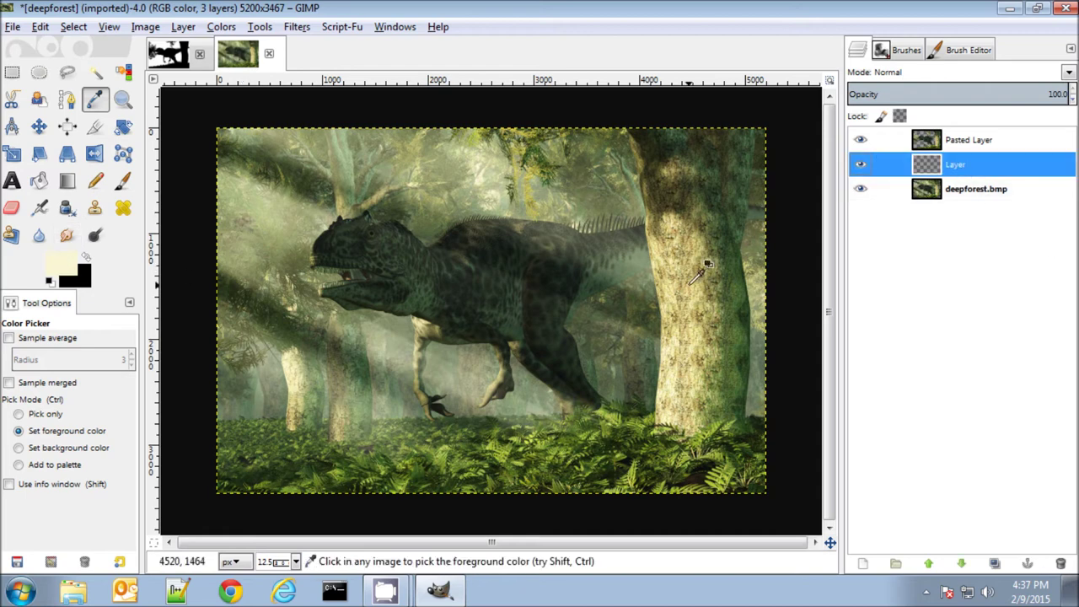
Load the Airbrush with the LJF Smoke C brush and select its Size value for 1831.16.
left_click(40, 213)
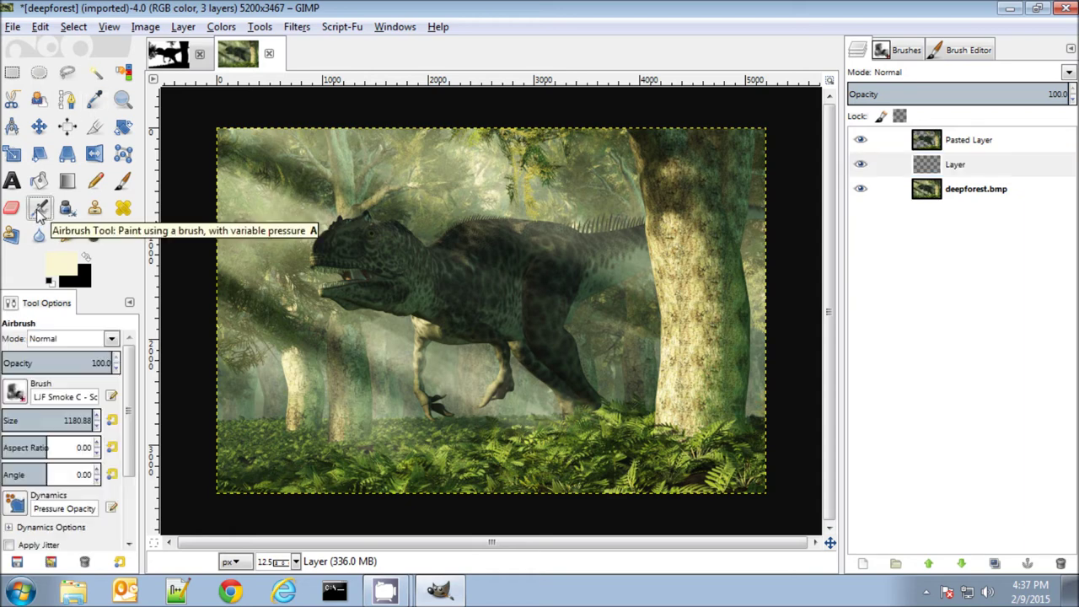
left_click(15, 394)
left_click(60, 153)
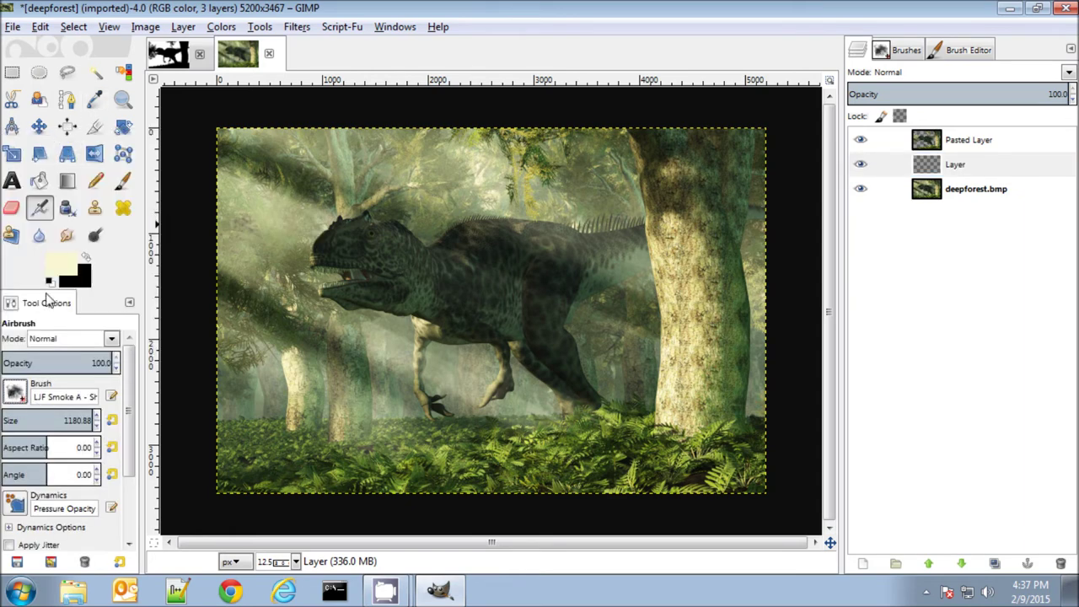
left_click(16, 394)
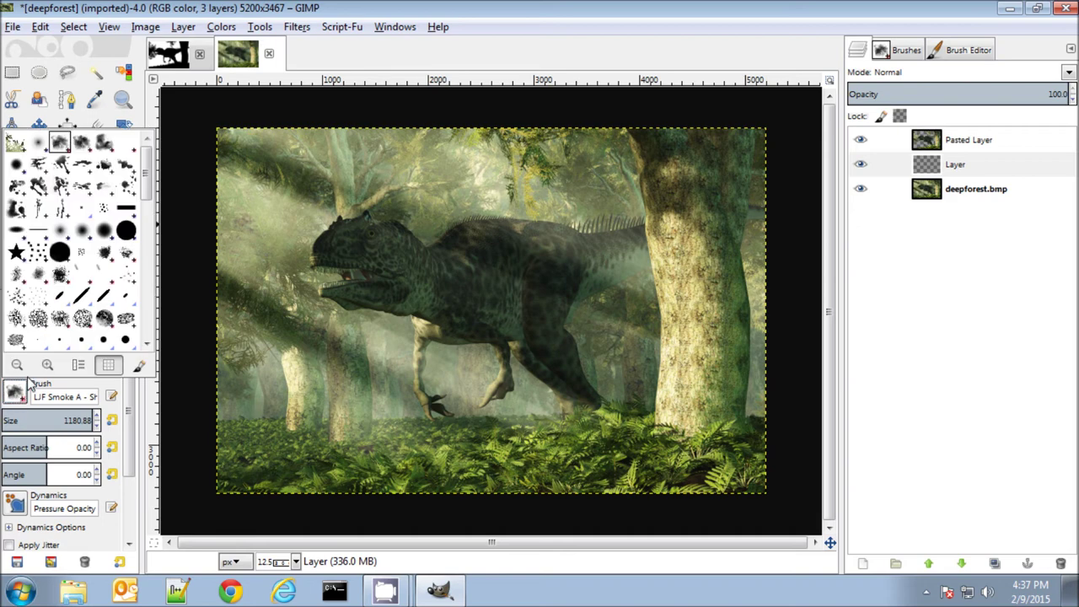
left_click(104, 145)
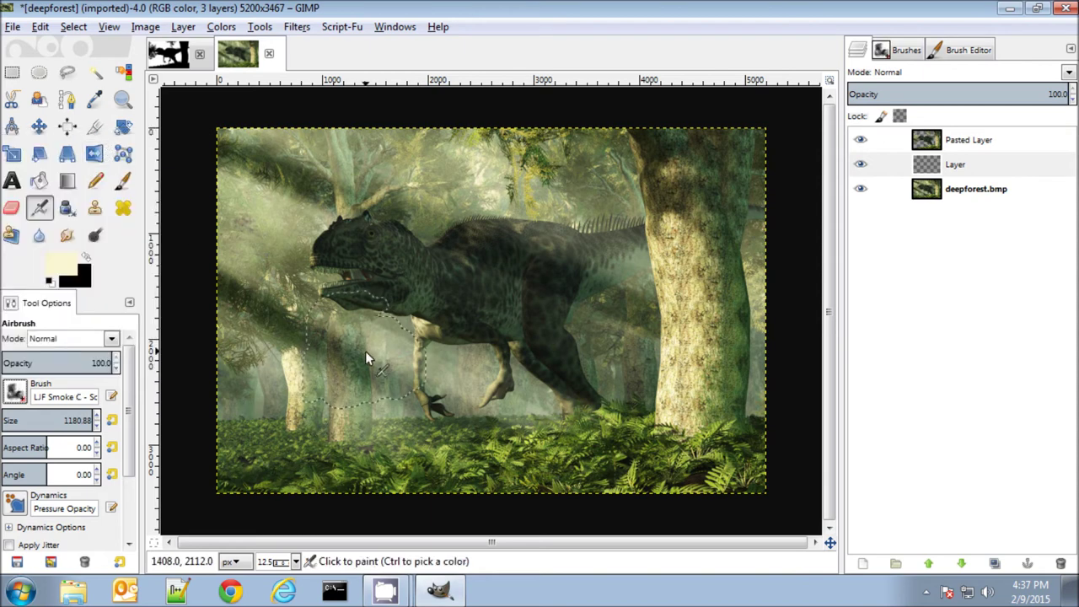
triple_click(69, 421)
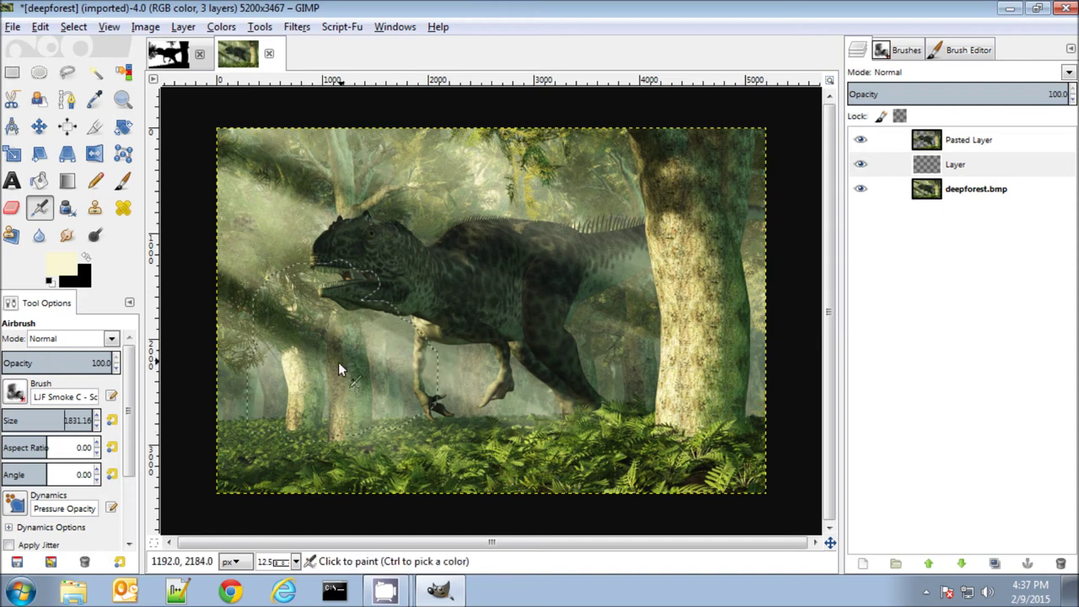
Airbrush mist over the lower-left ferns and dinosaur's tail, then enlarge to size 500 with another smoke brush.
mouse_move(300, 381)
left_mouse_down()
mouse_move(362, 407)
mouse_move(278, 397)
mouse_move(543, 425)
left_mouse_up()
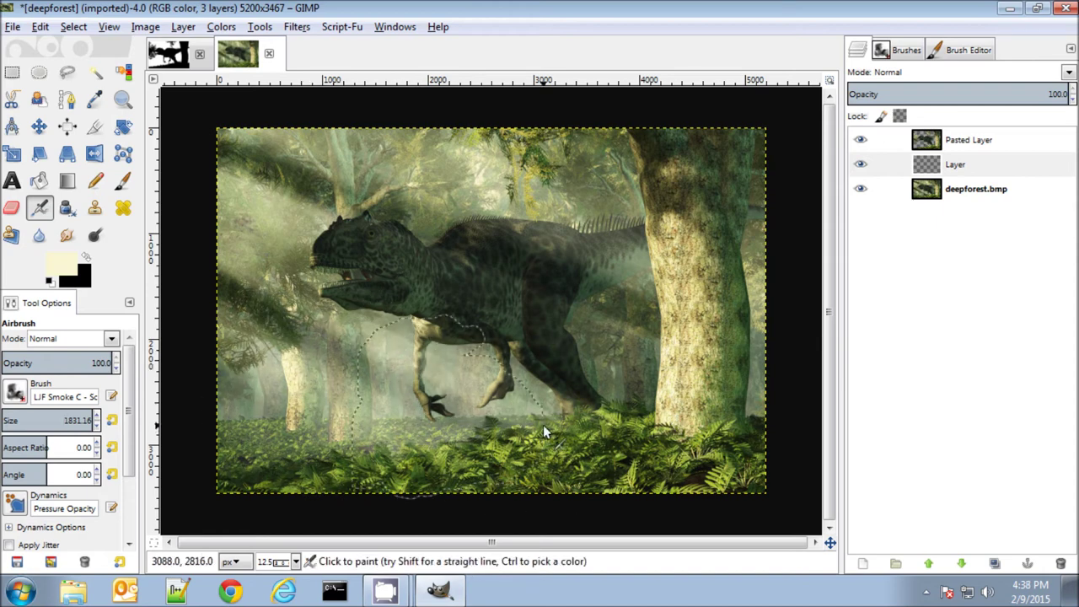
mouse_move(616, 388)
left_mouse_down()
mouse_move(704, 367)
mouse_move(567, 209)
left_mouse_up()
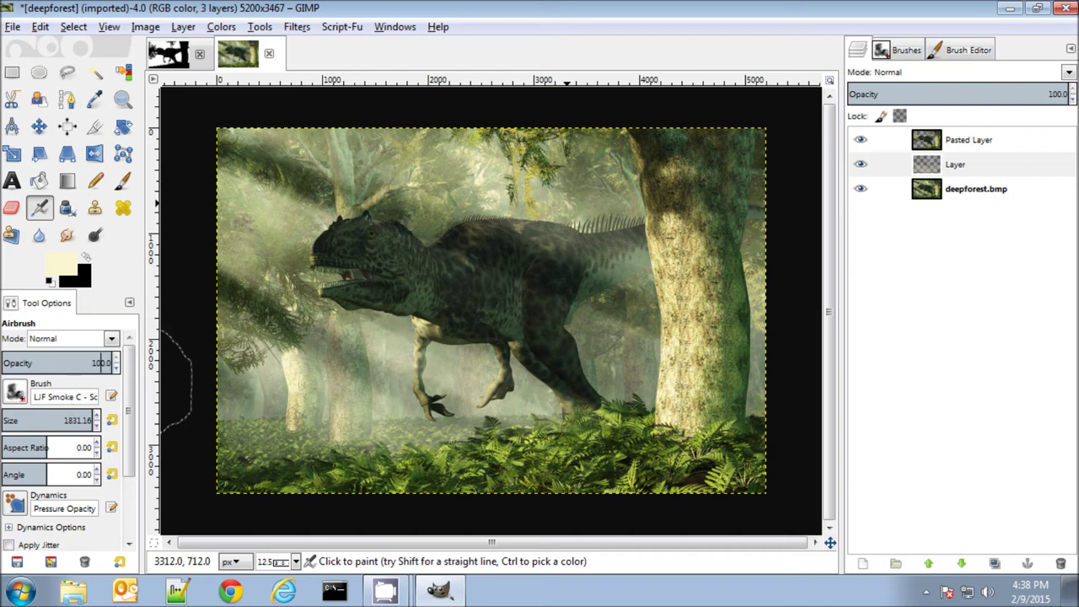
type("500")
key("Return")
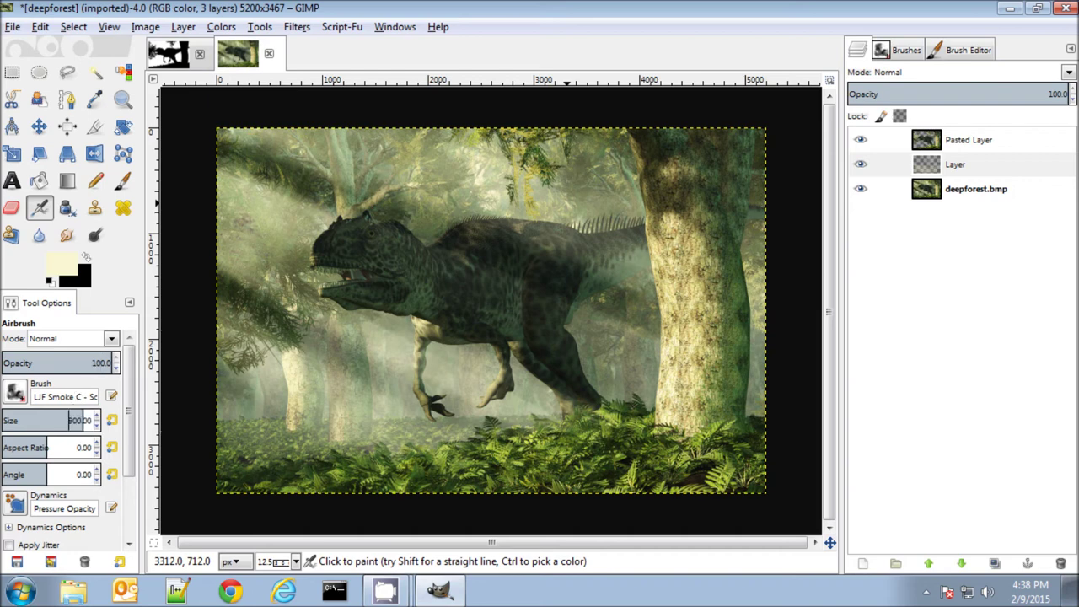
left_click(15, 393)
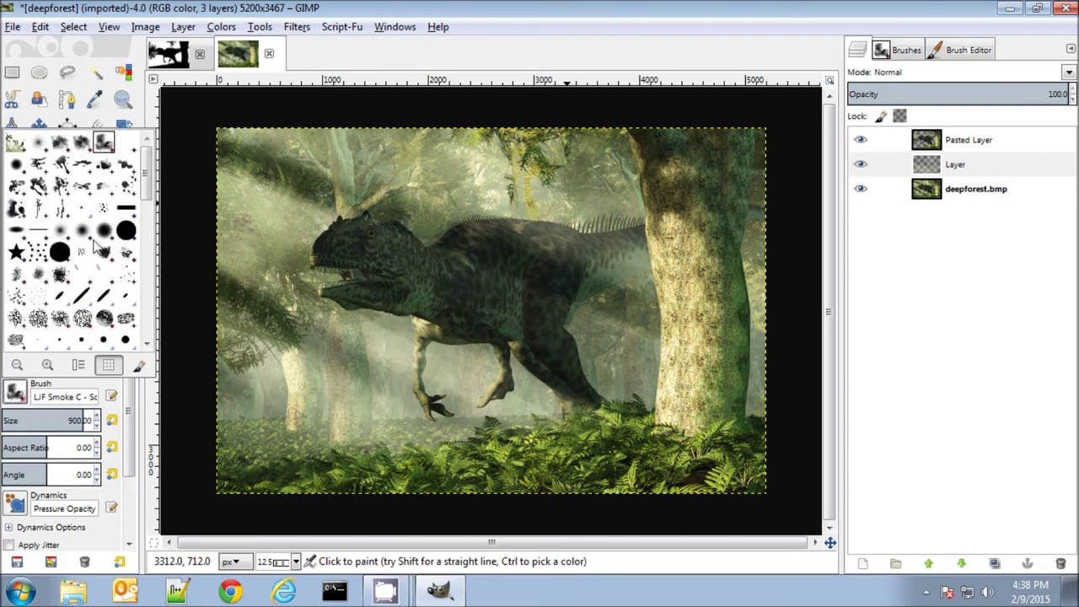
left_click(78, 150)
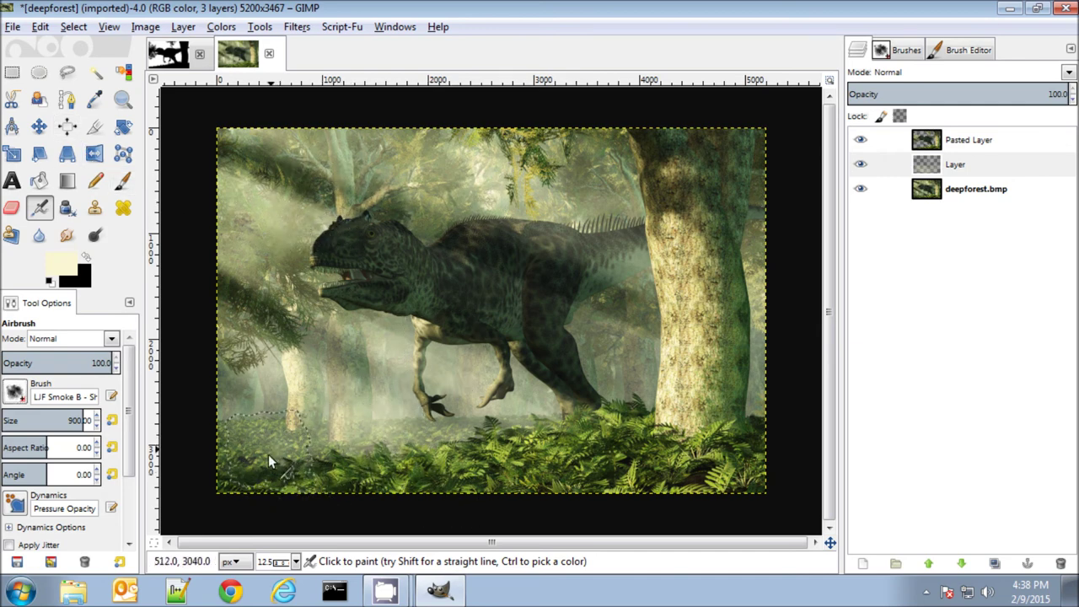
mouse_move(270, 462)
left_mouse_down()
mouse_move(250, 471)
mouse_move(236, 462)
left_mouse_up()
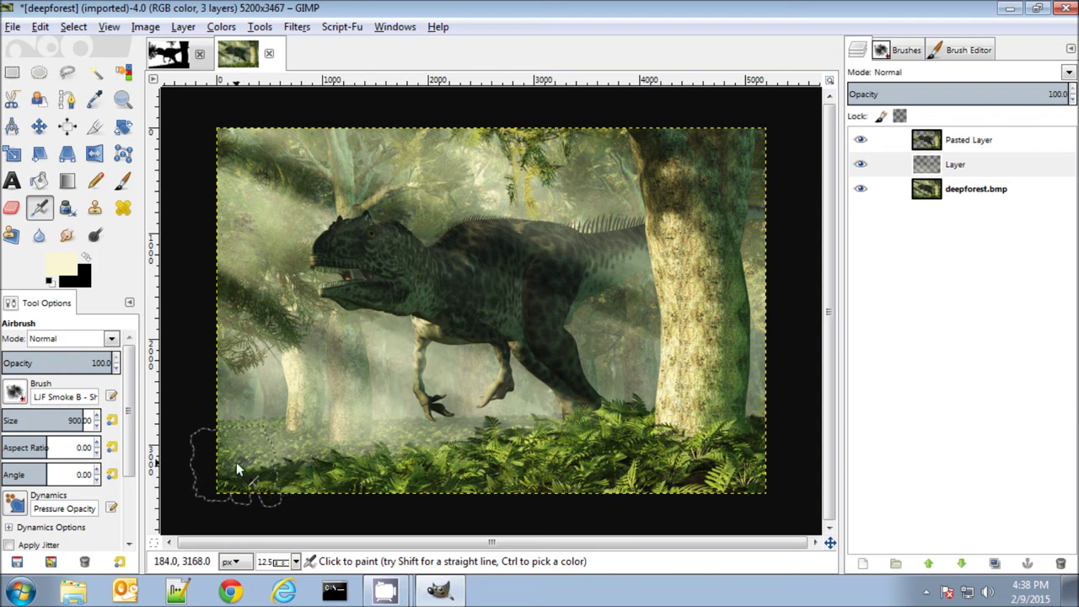
Add mist along the tree trunk, toggling the mist layer on and off to compare.
left_click(861, 166)
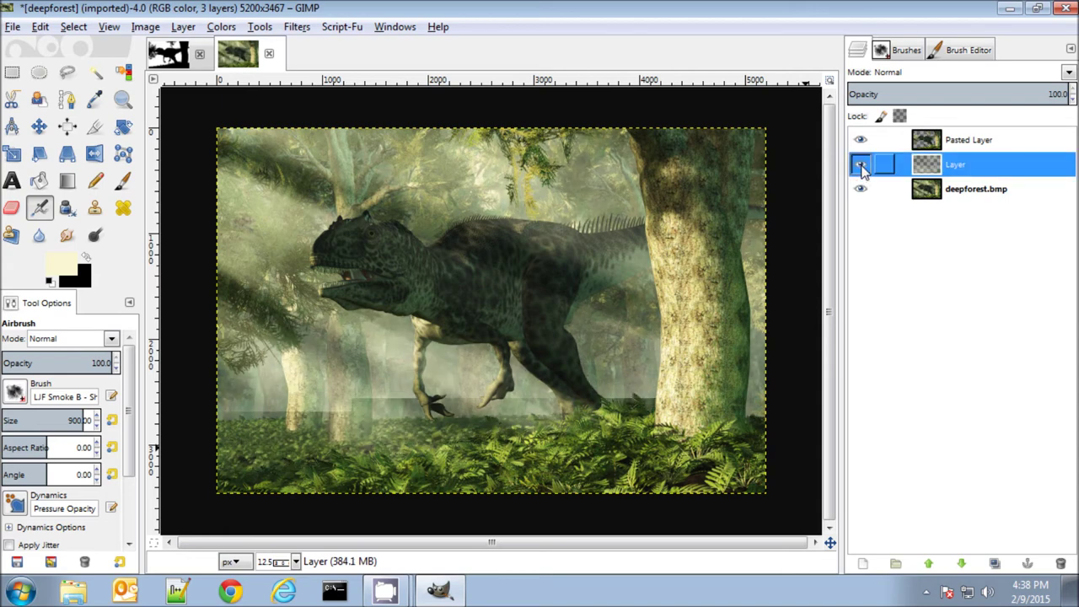
left_click(861, 166)
left_click(861, 166)
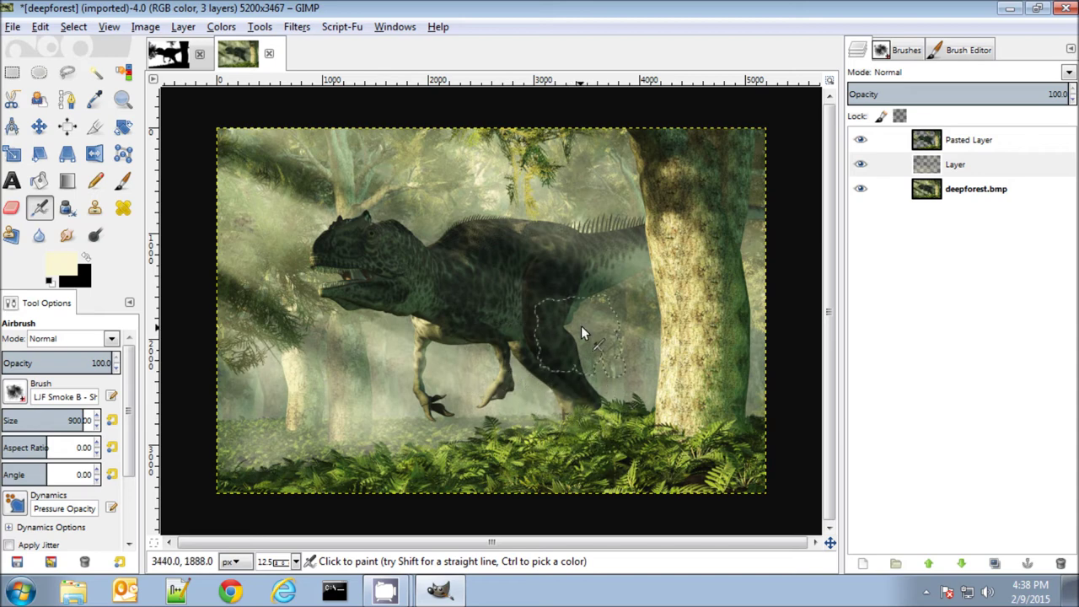
mouse_move(703, 339)
left_mouse_down()
mouse_move(735, 361)
mouse_move(741, 260)
mouse_move(730, 314)
left_mouse_up()
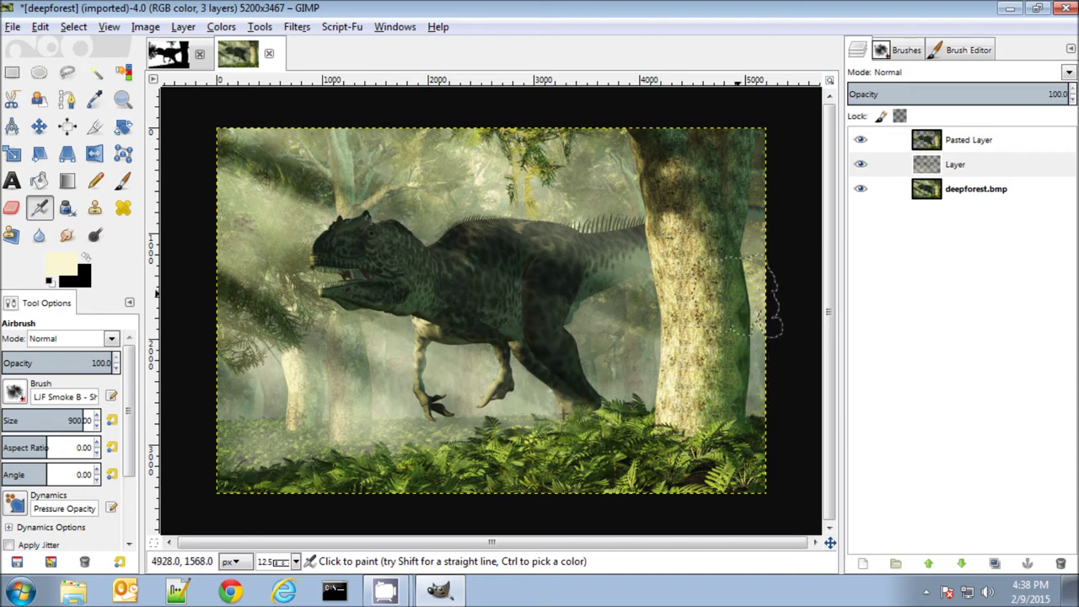
left_click(860, 166)
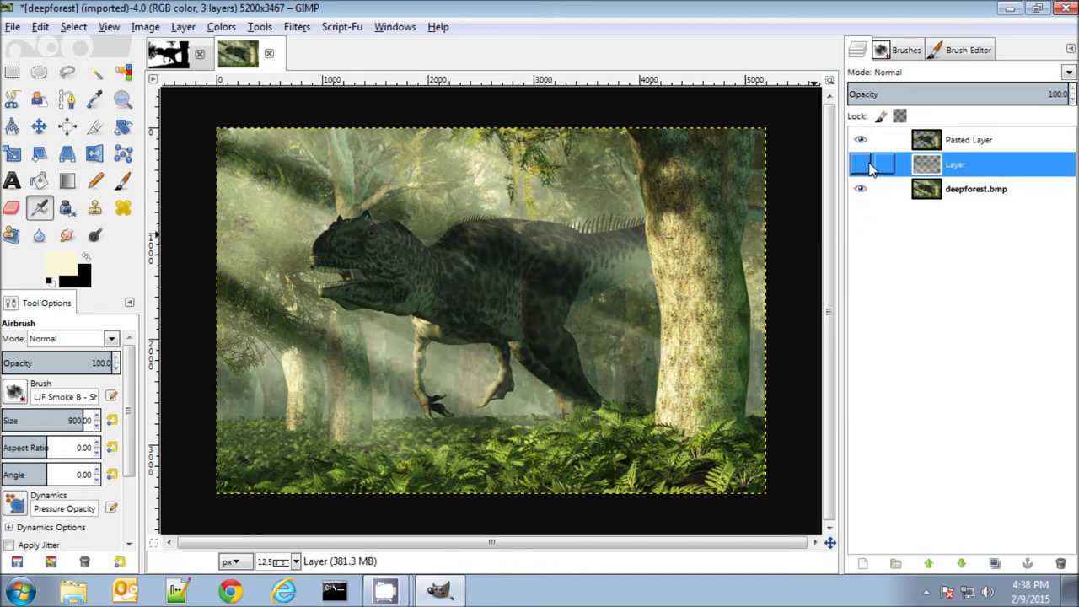
left_click(869, 165)
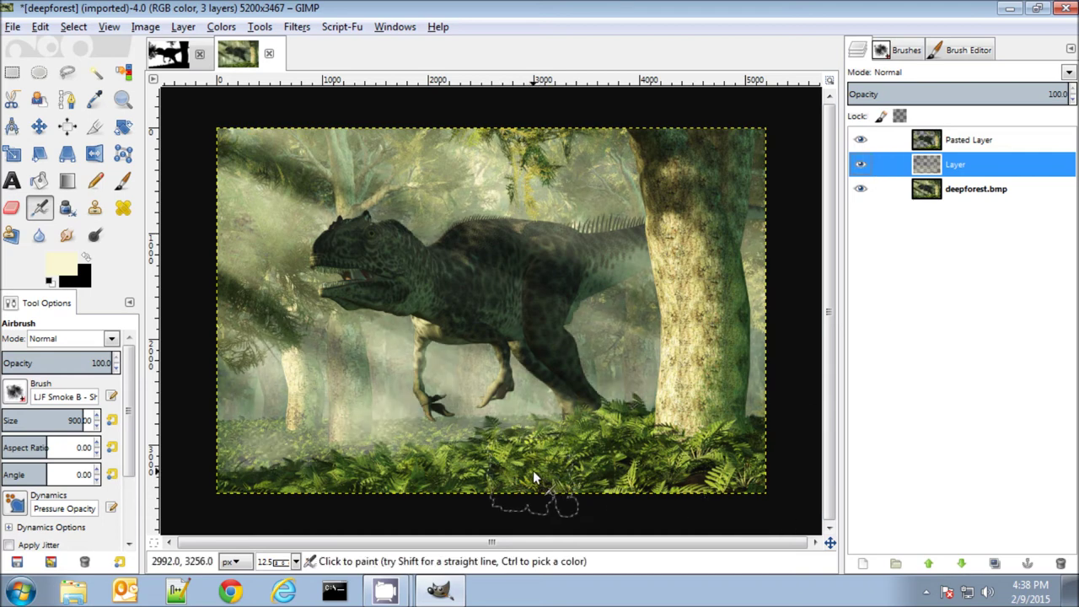
left_click(951, 144)
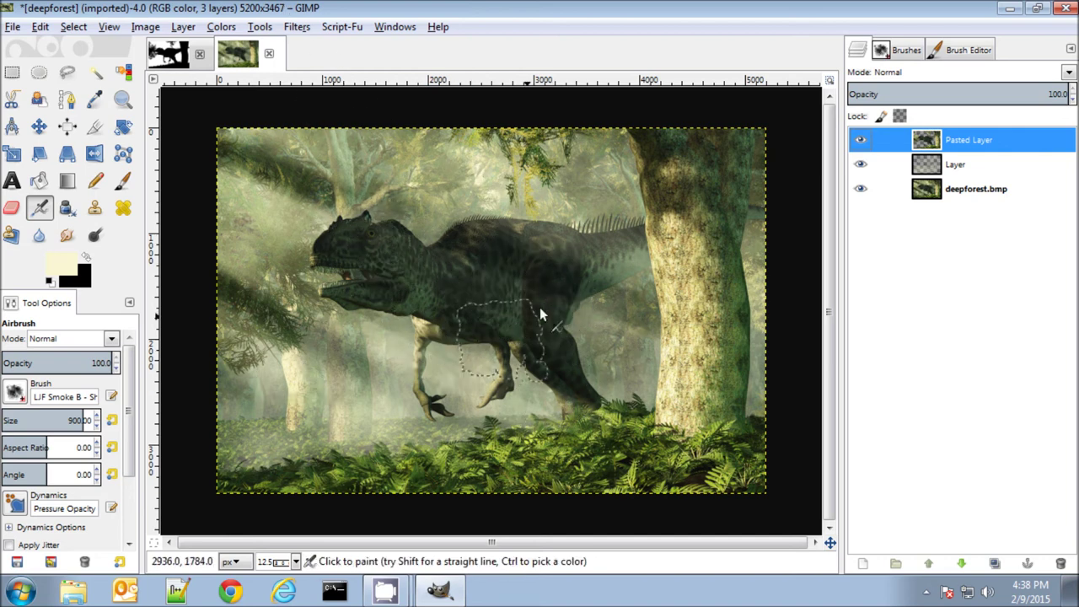
Apply Levels to the Pasted Layer with black point 17 and gamma 1.33.
left_click(221, 27)
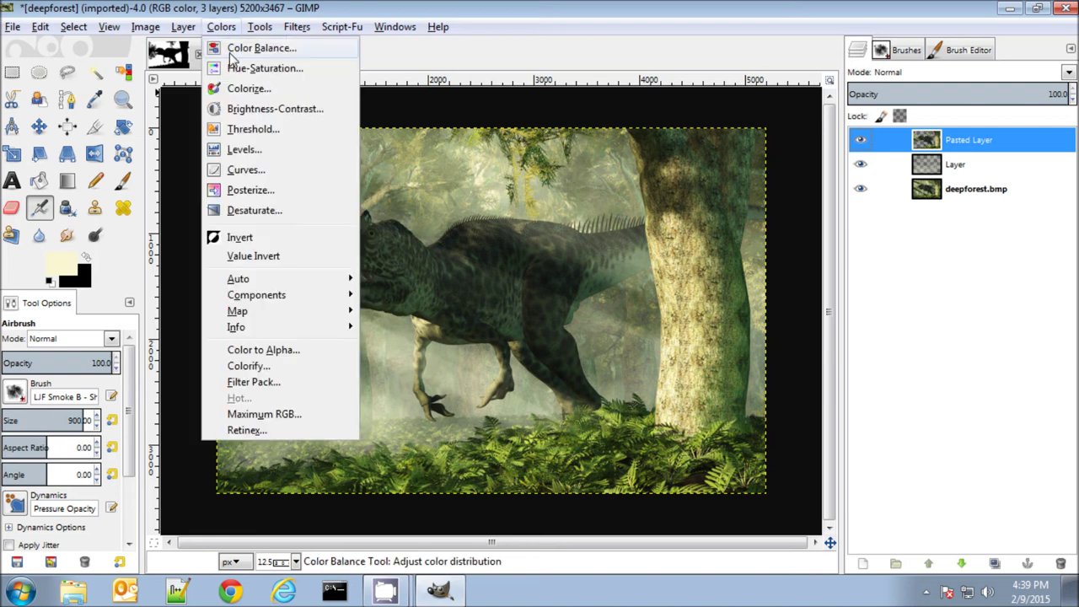
left_click(242, 150)
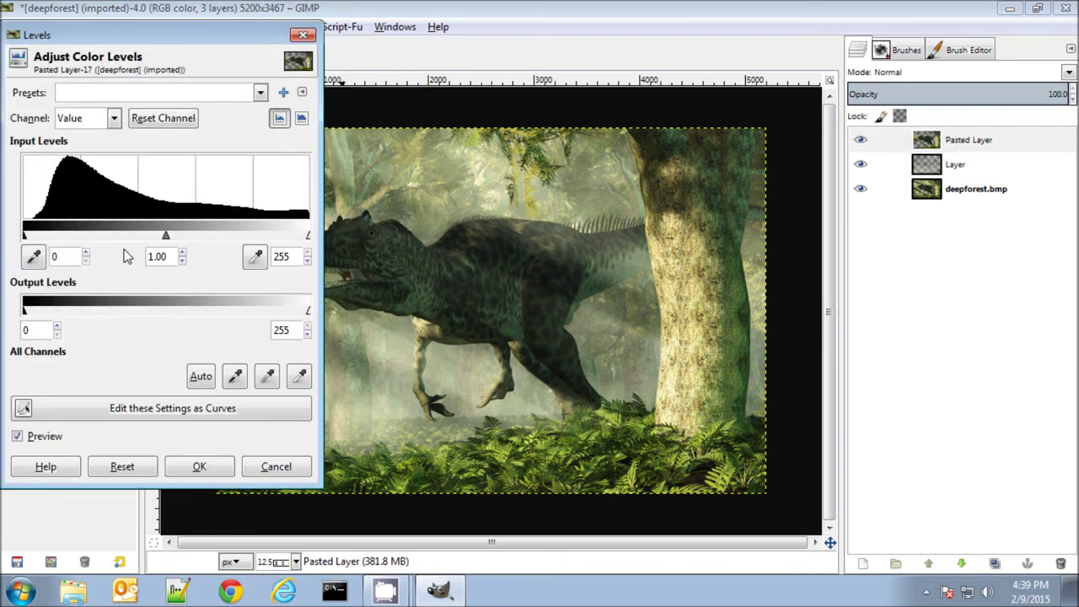
left_click_drag(165, 241, 163, 243)
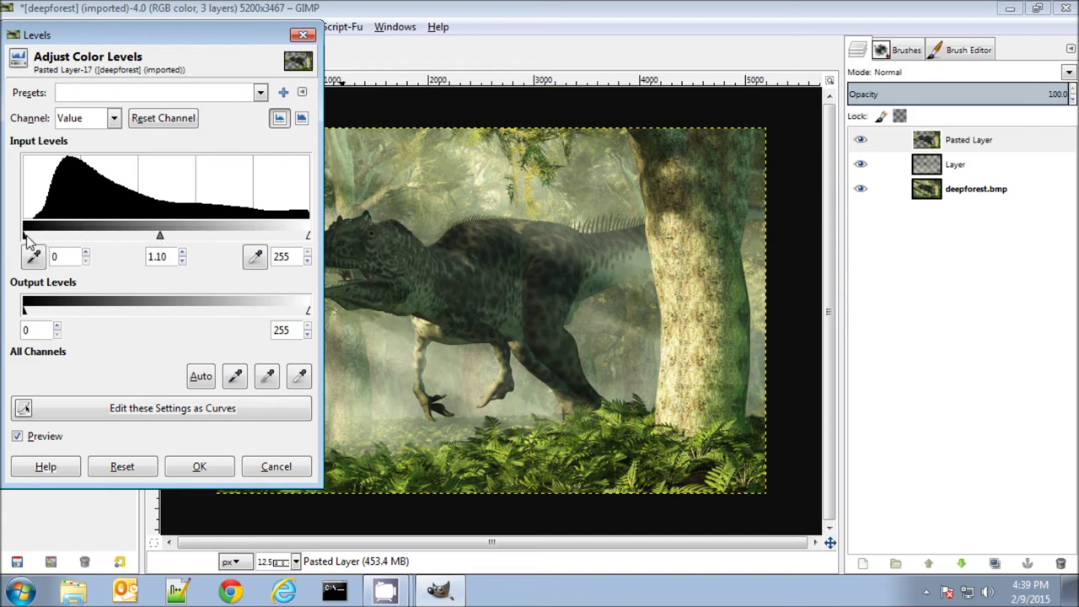
left_click_drag(26, 239, 42, 239)
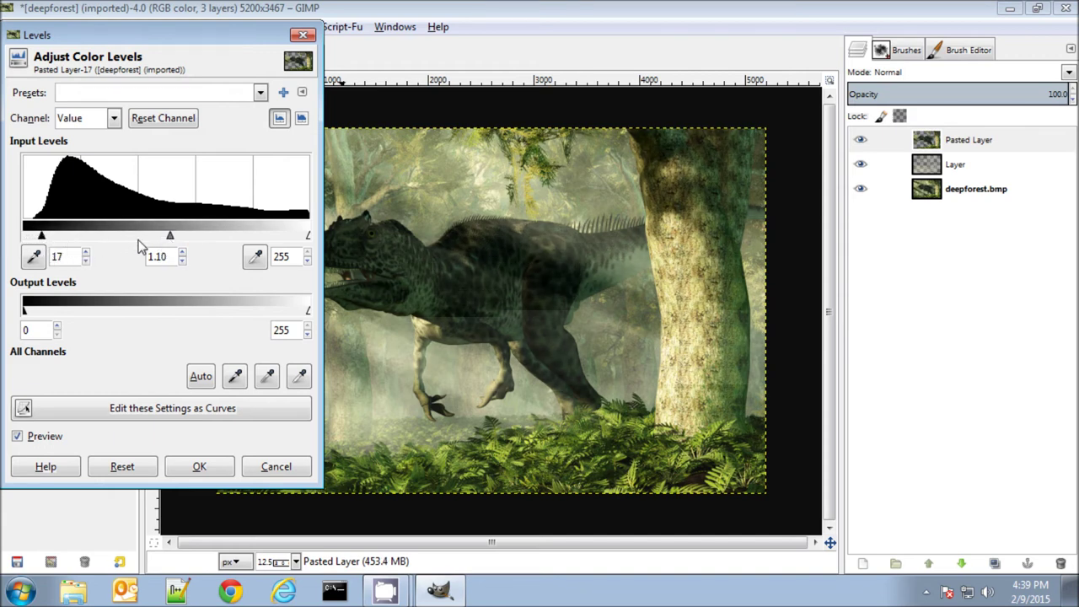
left_click_drag(170, 236, 161, 240)
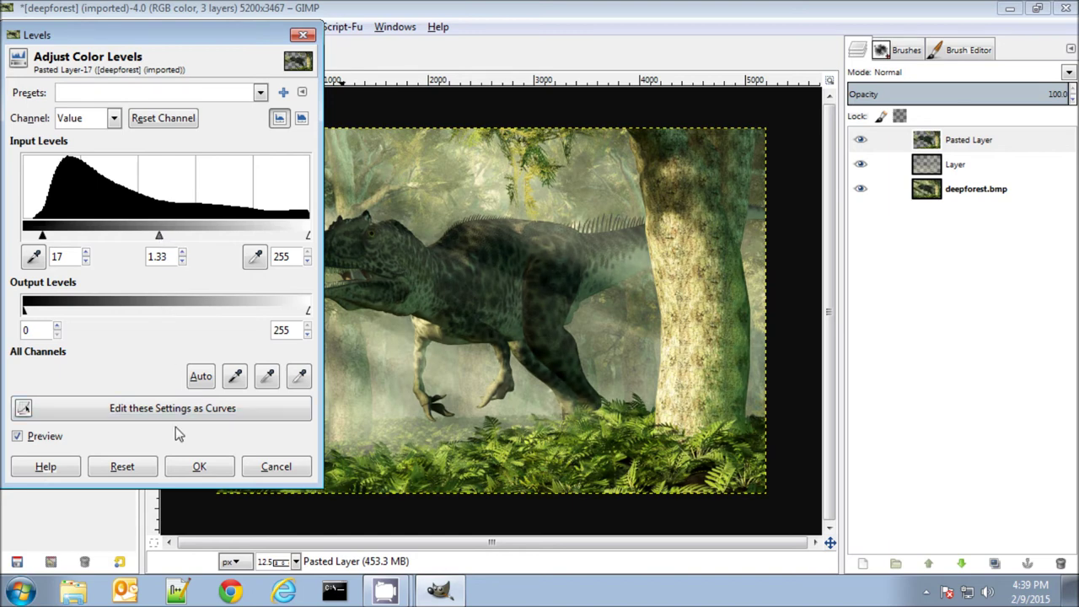
left_click(18, 436)
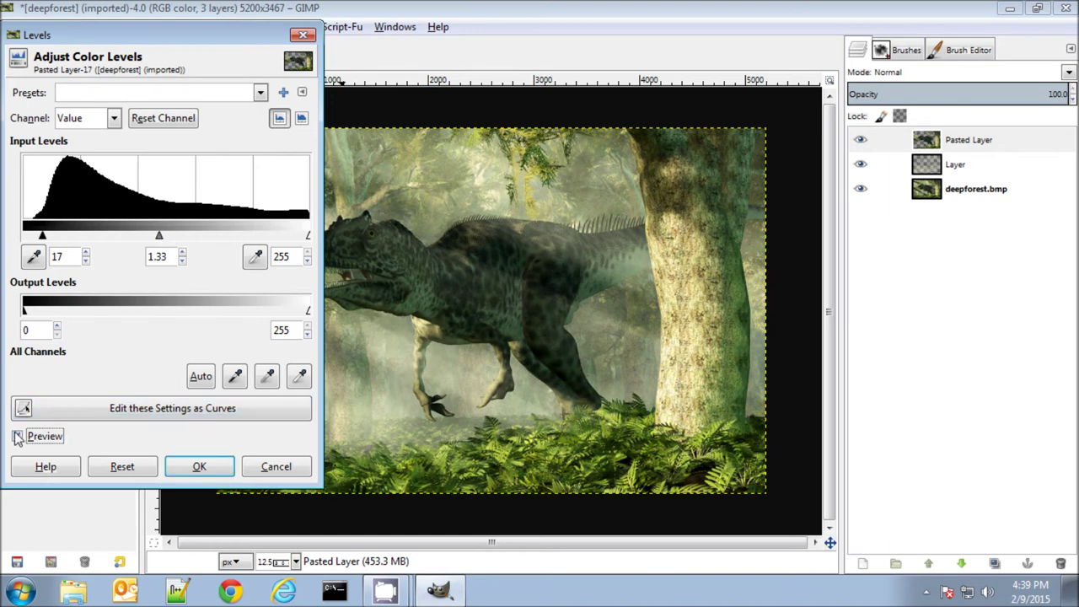
left_click(17, 437)
left_click(196, 469)
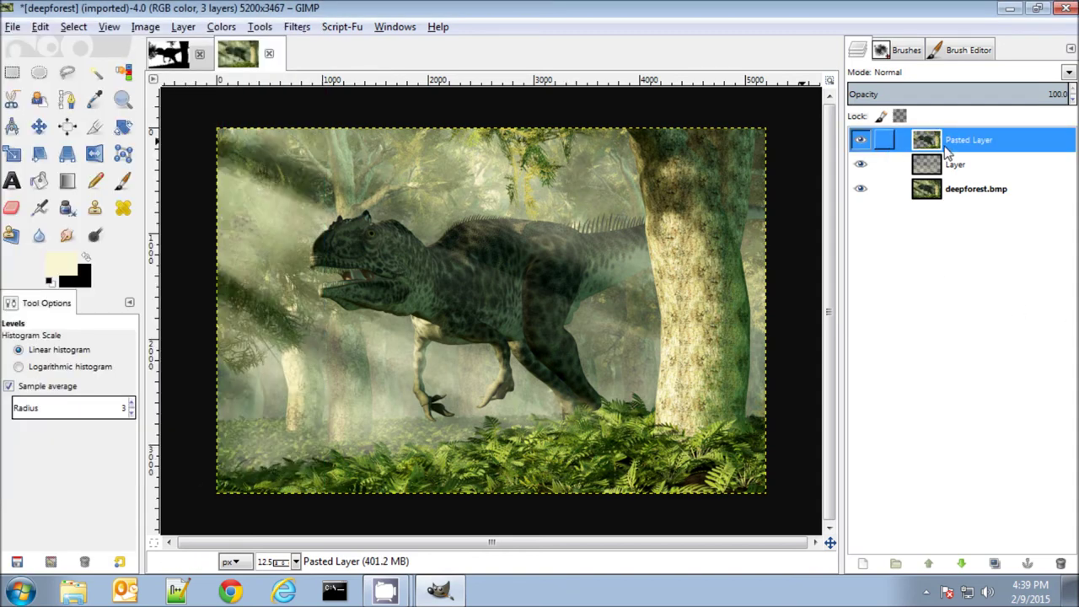
Flatten the image into a single layer.
left_click(1070, 52)
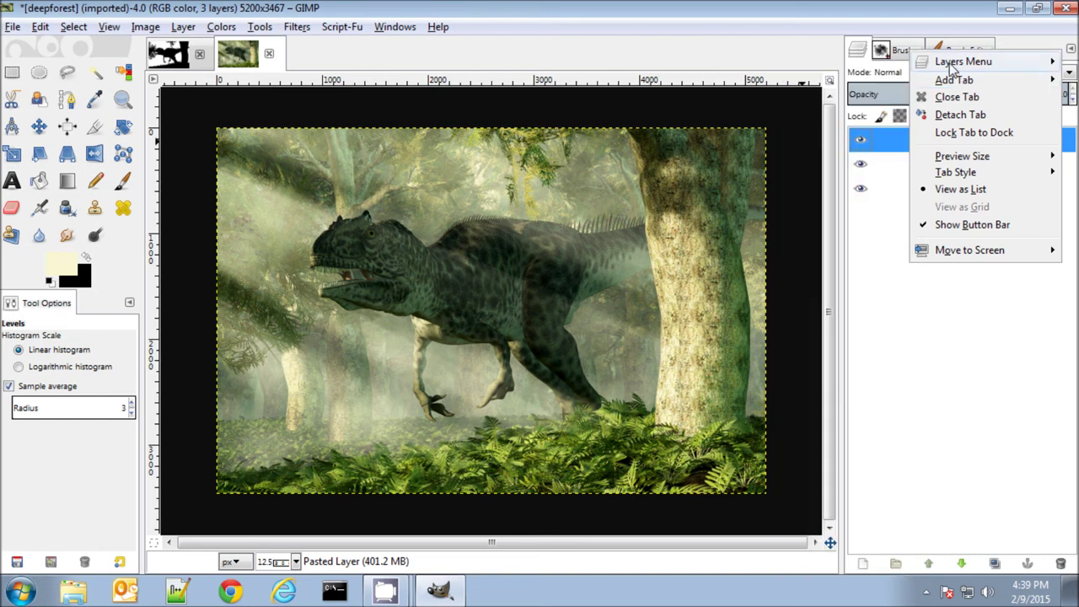
mouse_move(953, 65)
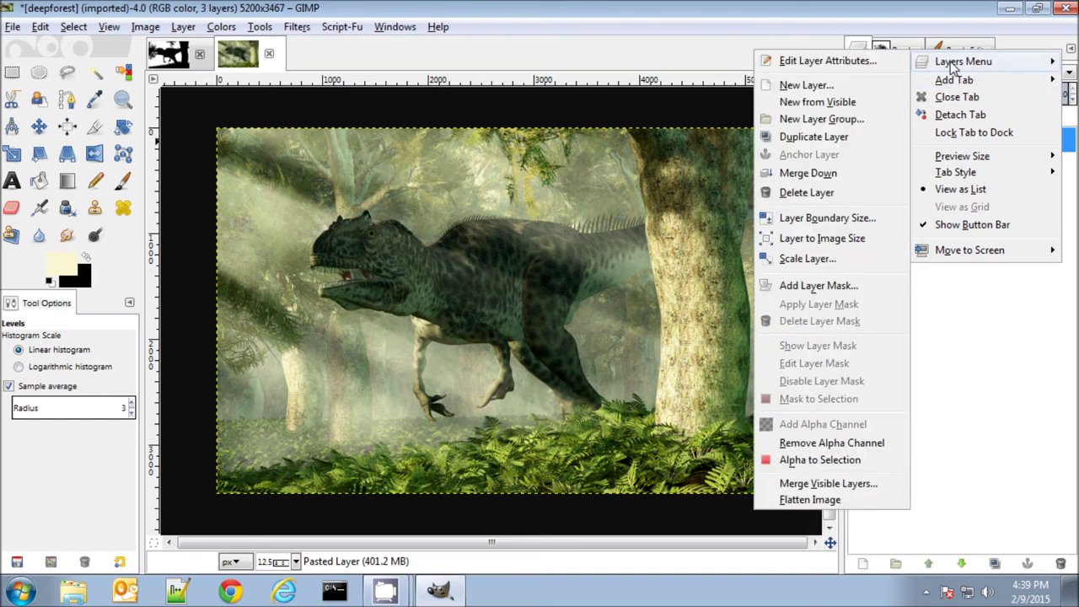
left_click(822, 500)
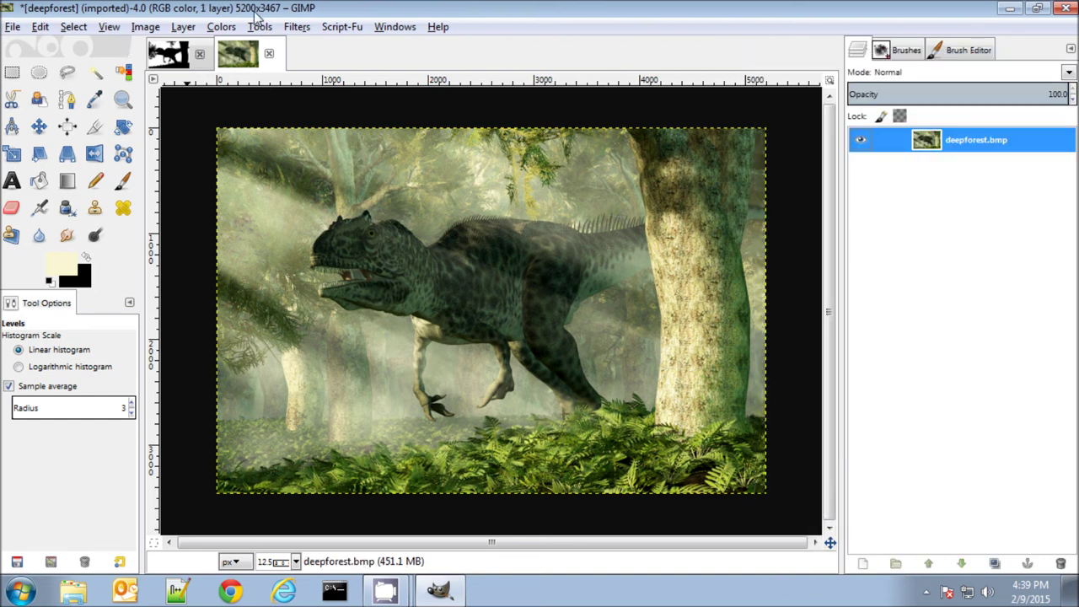
Open Color Balance and try, then remove, a slight red shift in the highlights.
left_click(221, 27)
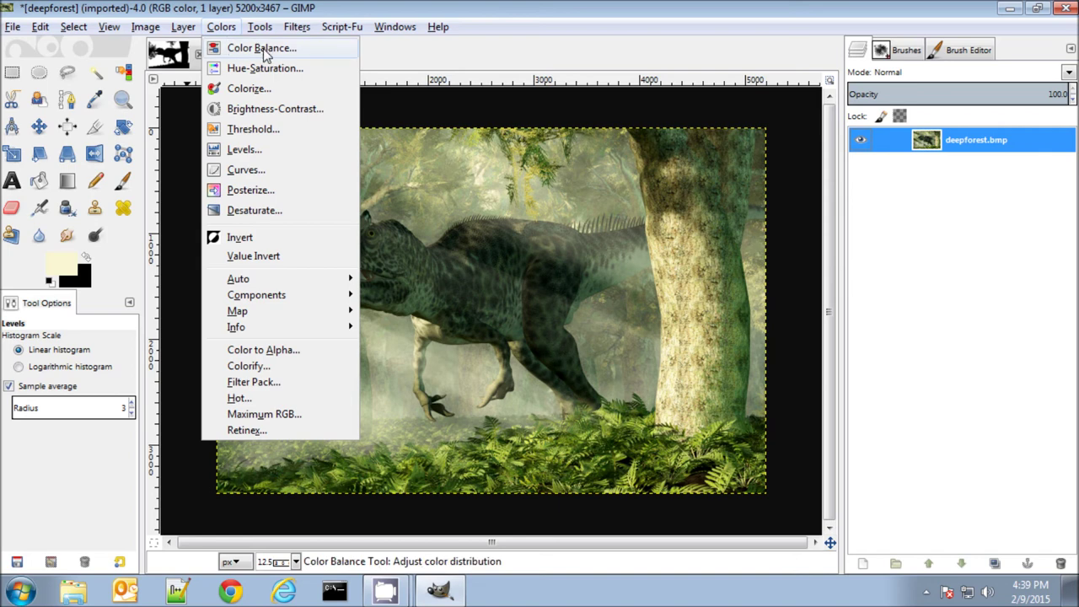
left_click(261, 48)
left_click_drag(1075, 61, 685, 52)
left_click(643, 189)
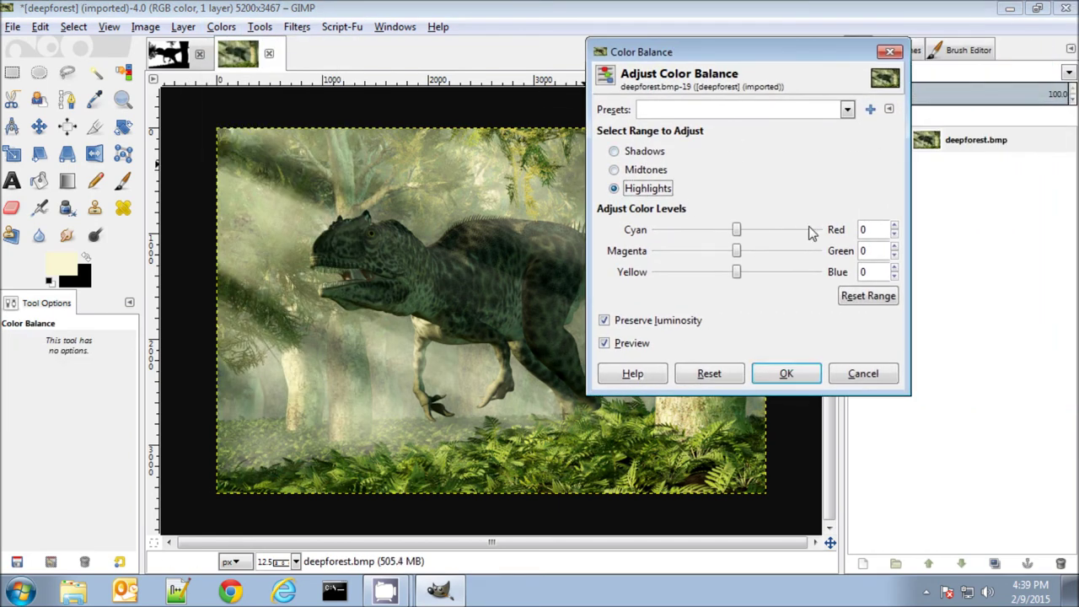
left_click(809, 229)
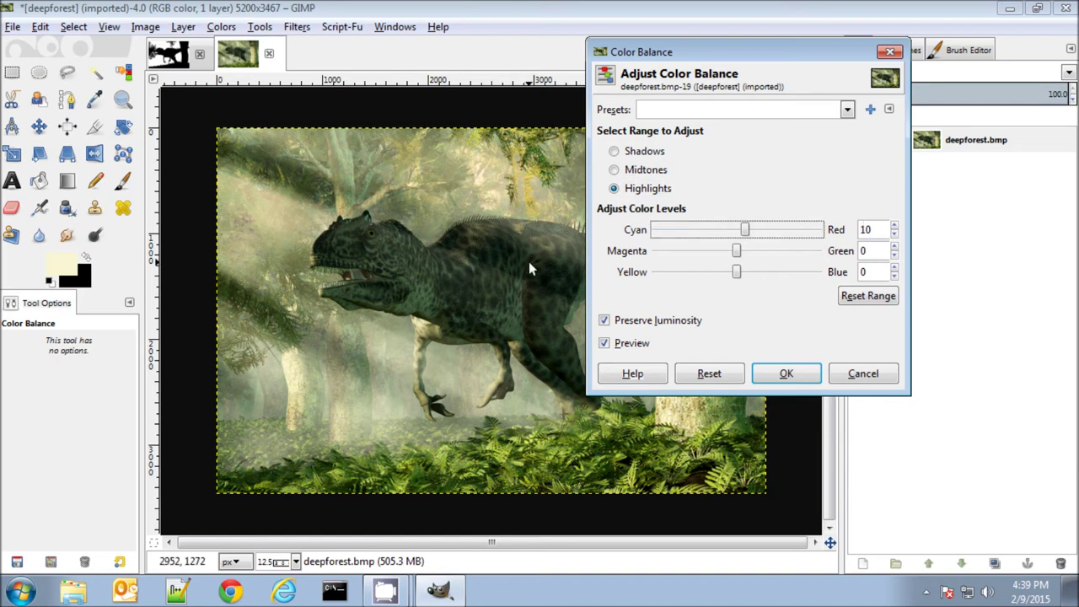
left_click_drag(699, 53, 857, 43)
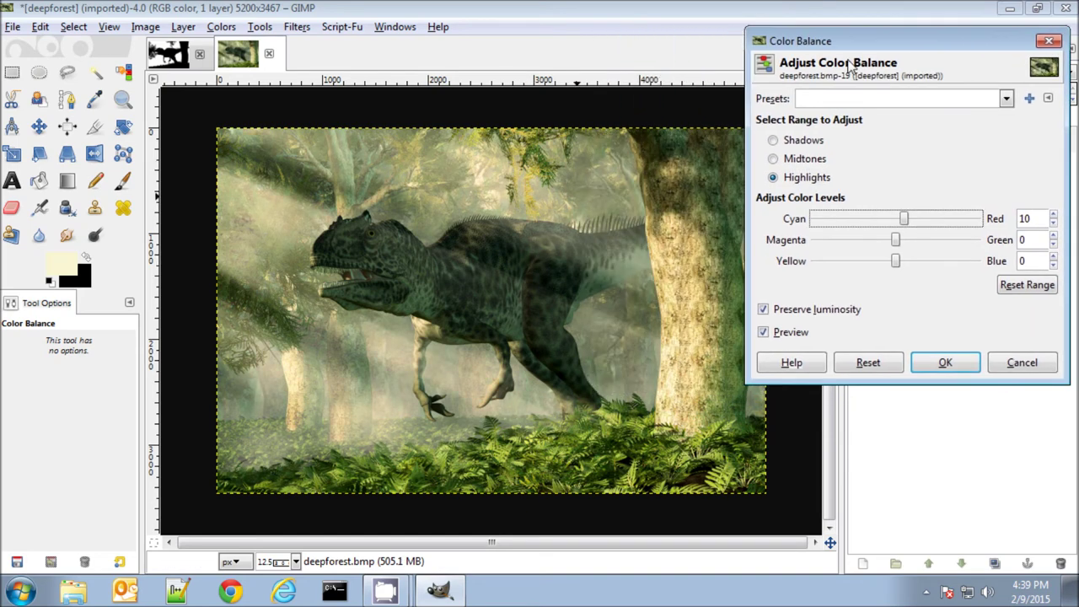
left_click(773, 159)
left_click(801, 177)
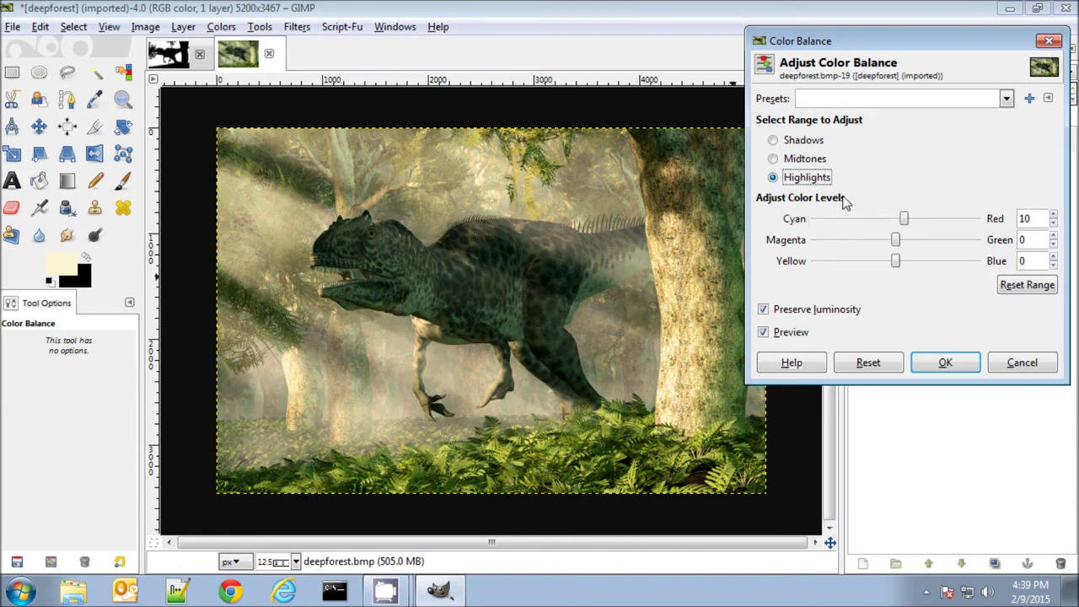
left_click(874, 220)
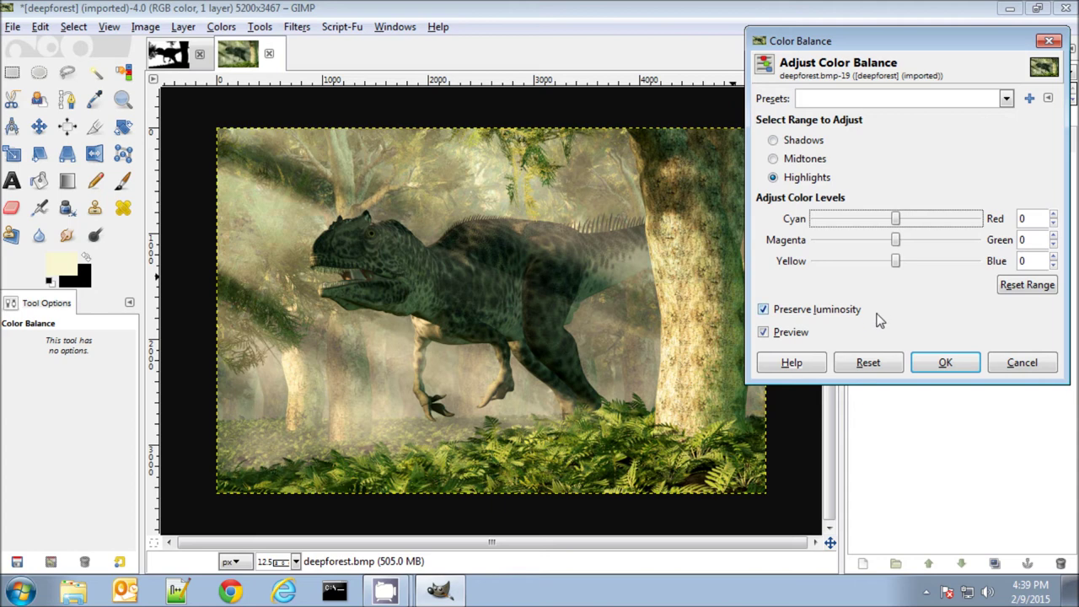
left_click(763, 334)
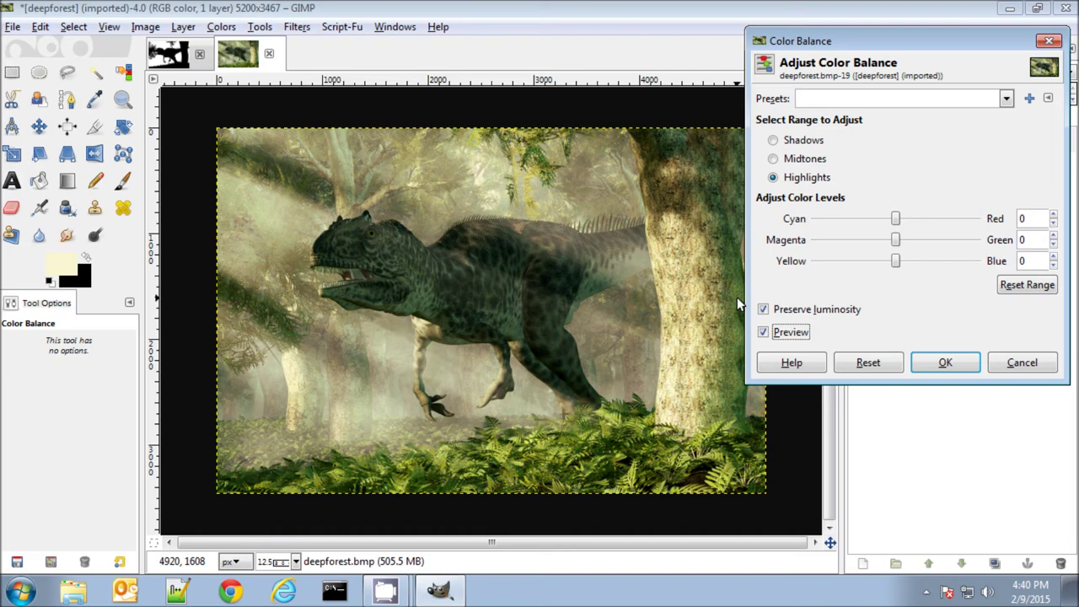
Reset the Shadows Magenta–Green and Yellow–Blue sliders to 0 and apply the colour balance.
left_click(790, 142)
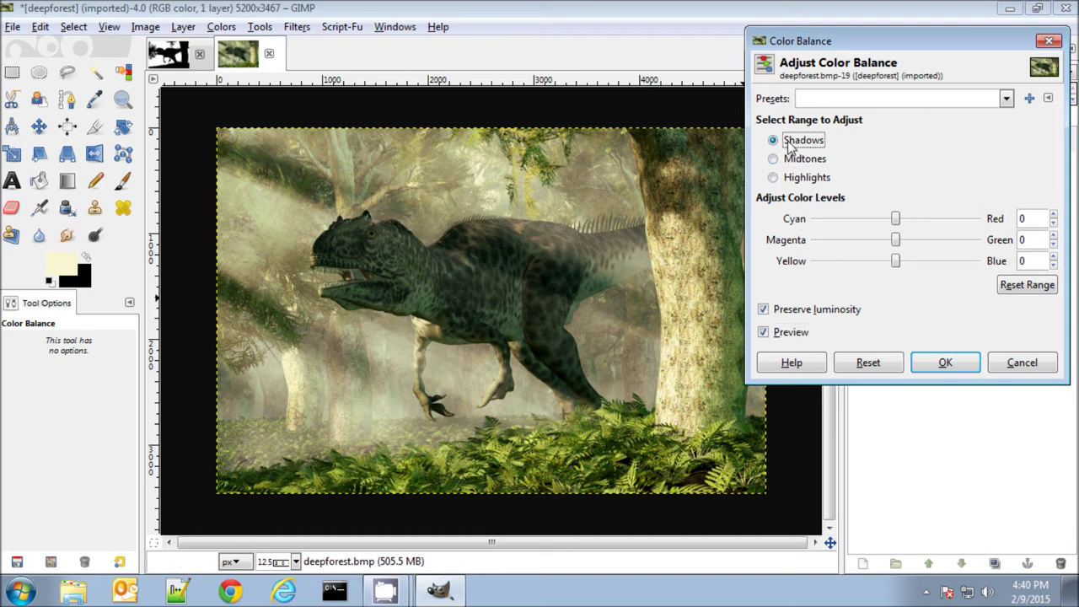
left_click(925, 240)
double_click(927, 260)
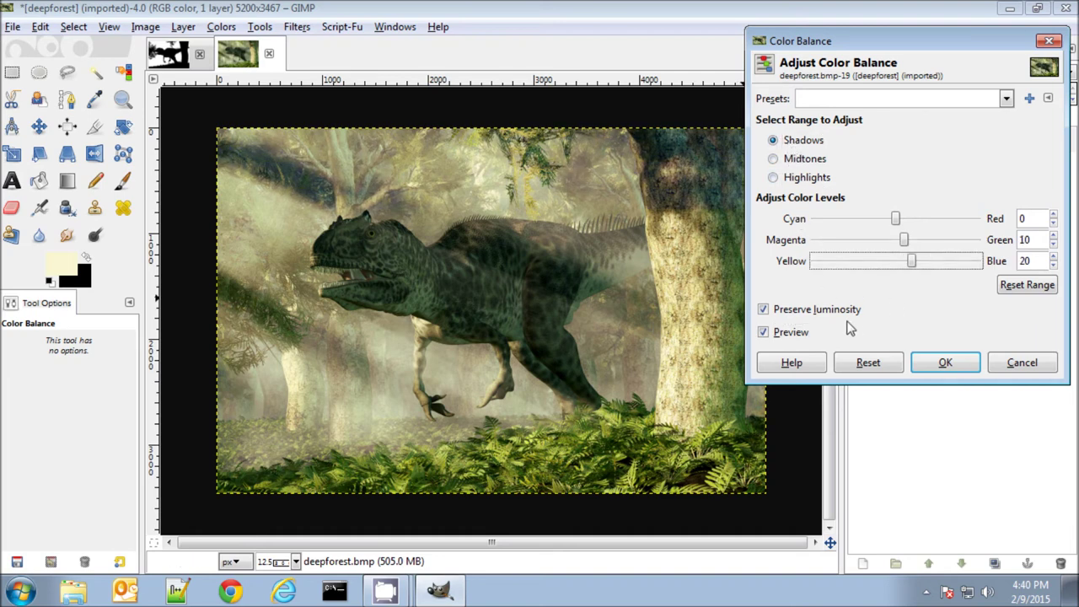
double_click(815, 261)
left_click(852, 240)
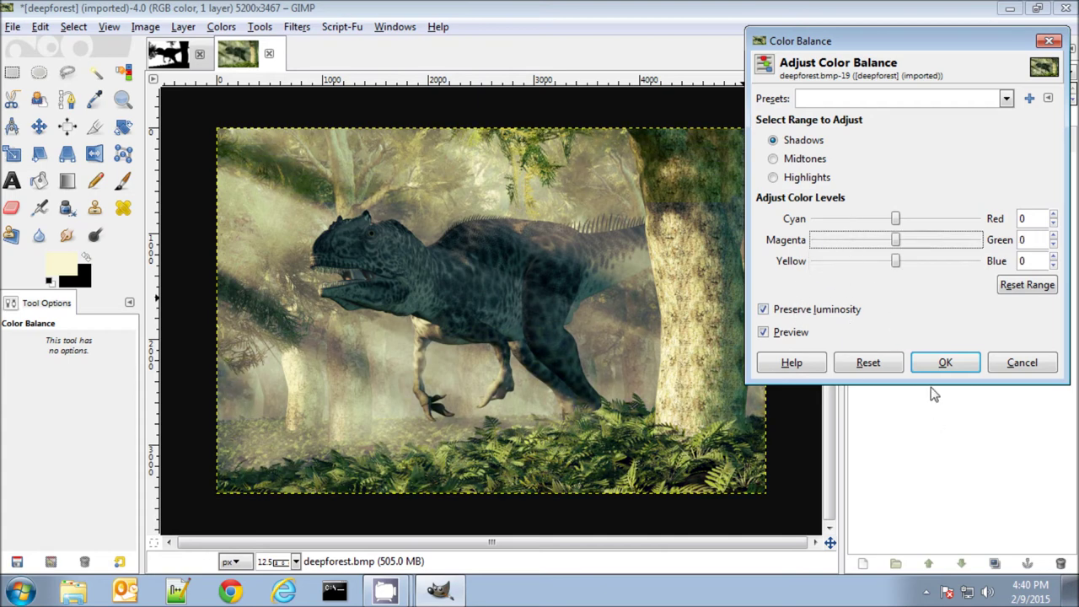
left_click(930, 364)
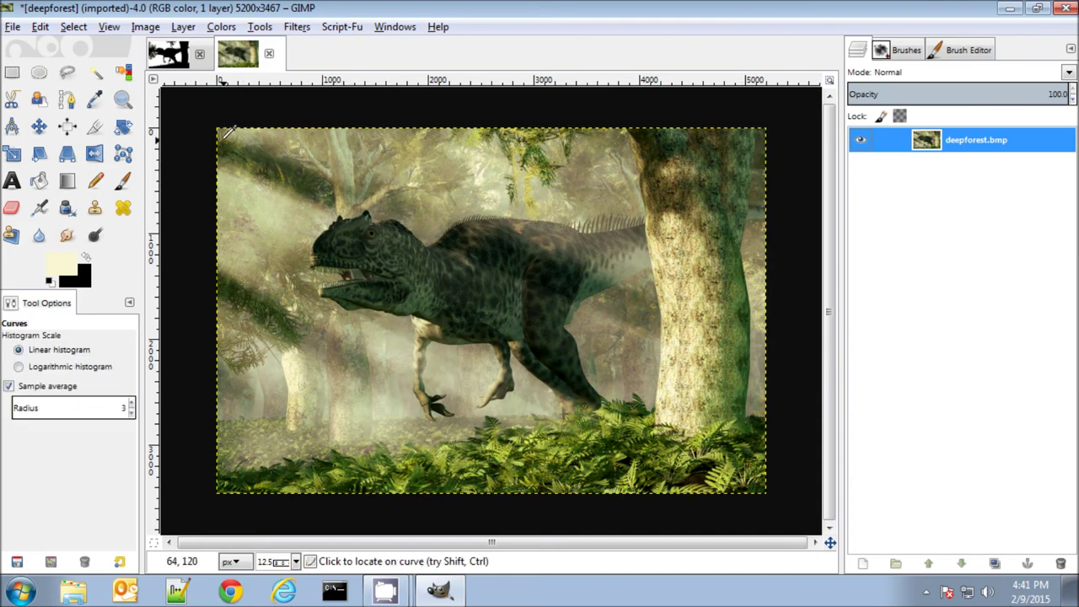
Open signature.png, select all of it and copy it.
left_click(12, 28)
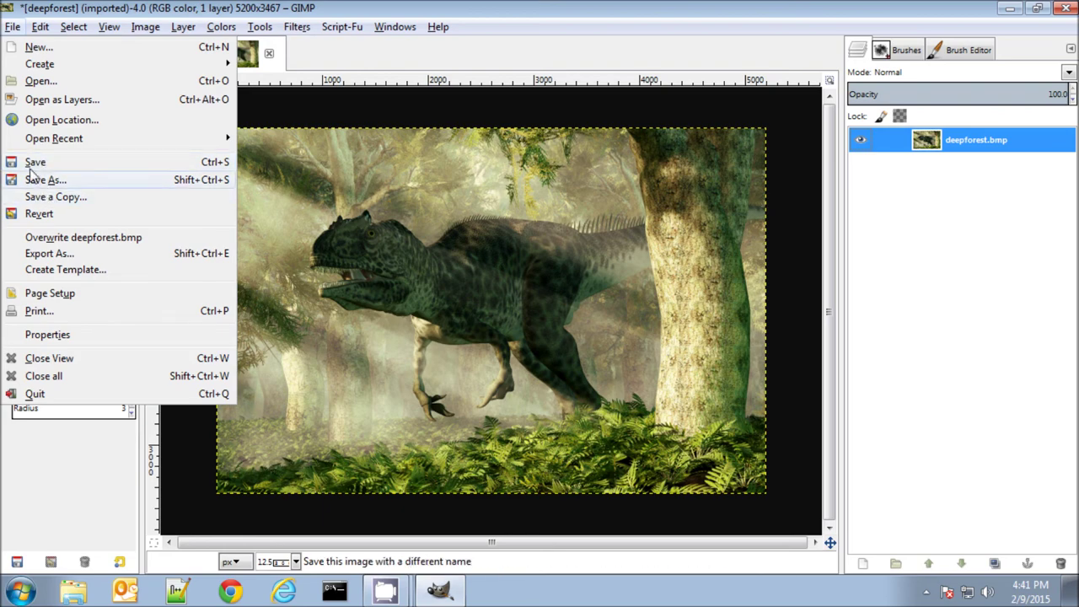
left_click(39, 81)
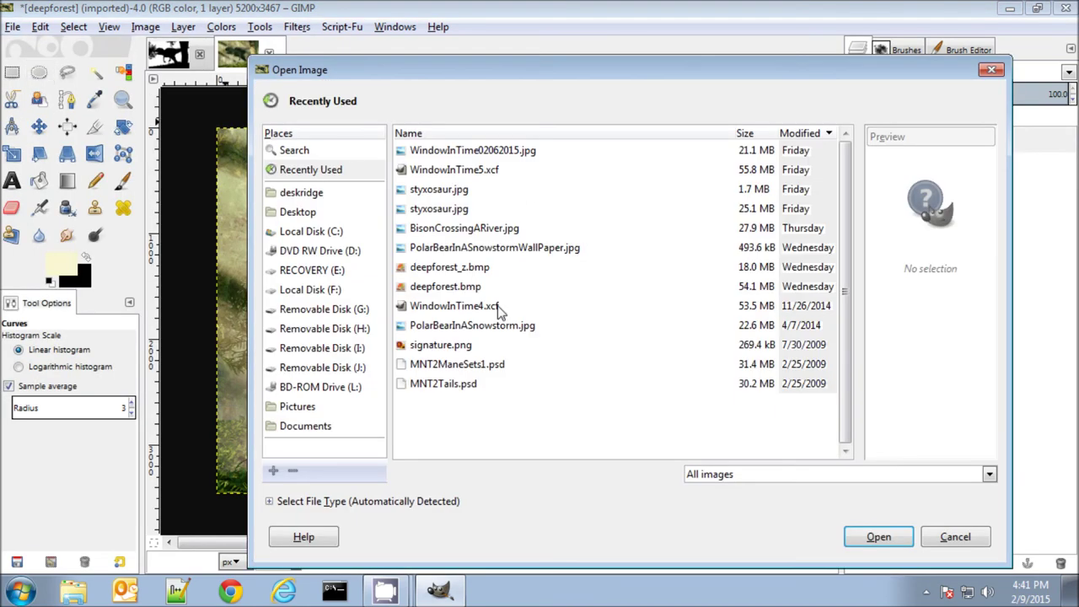
double_click(428, 346)
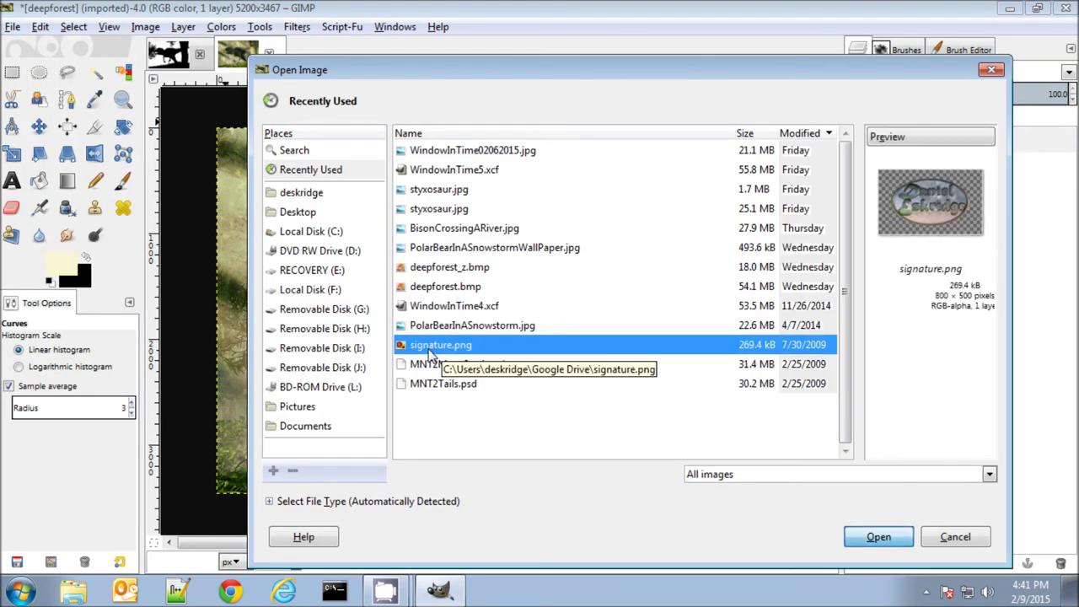
left_click(73, 27)
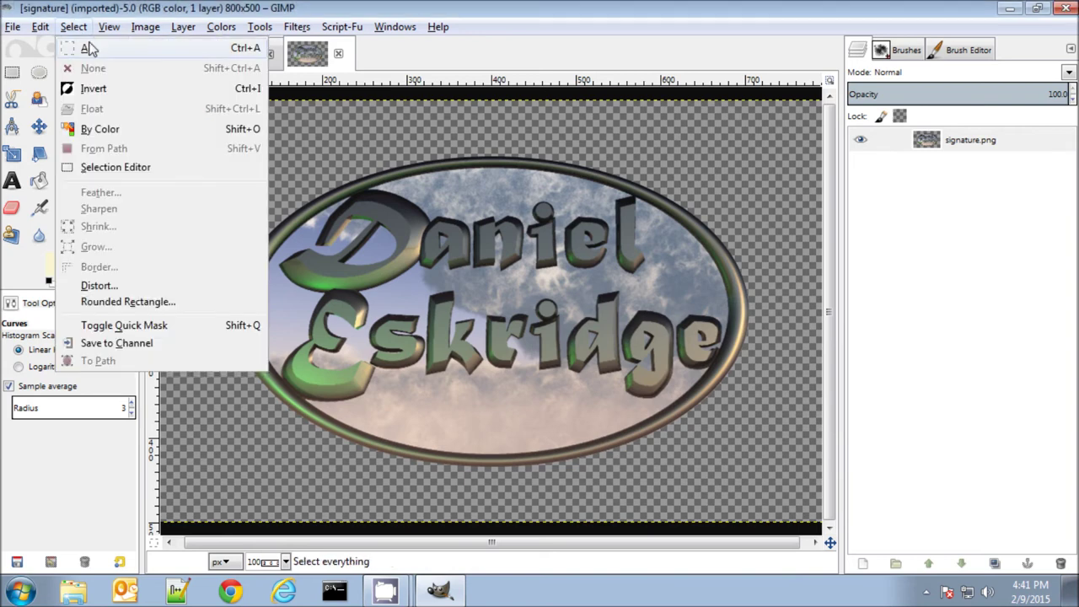
left_click(93, 48)
key("ctrl+c")
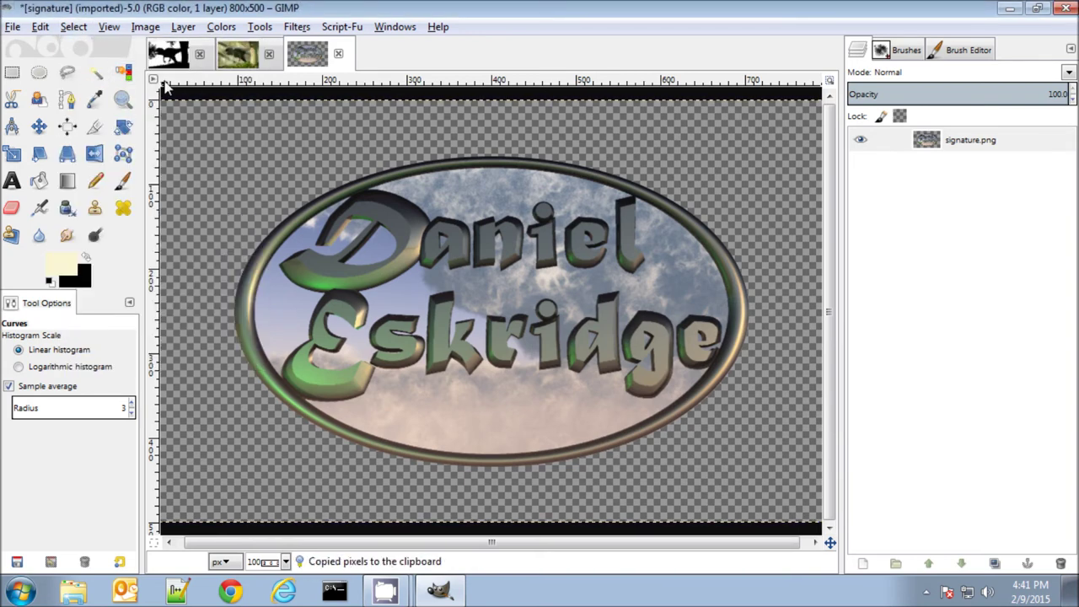
Paste the signature into deepforest and scale it proportionally to 378×236.
left_click(238, 53)
key("ctrl+v")
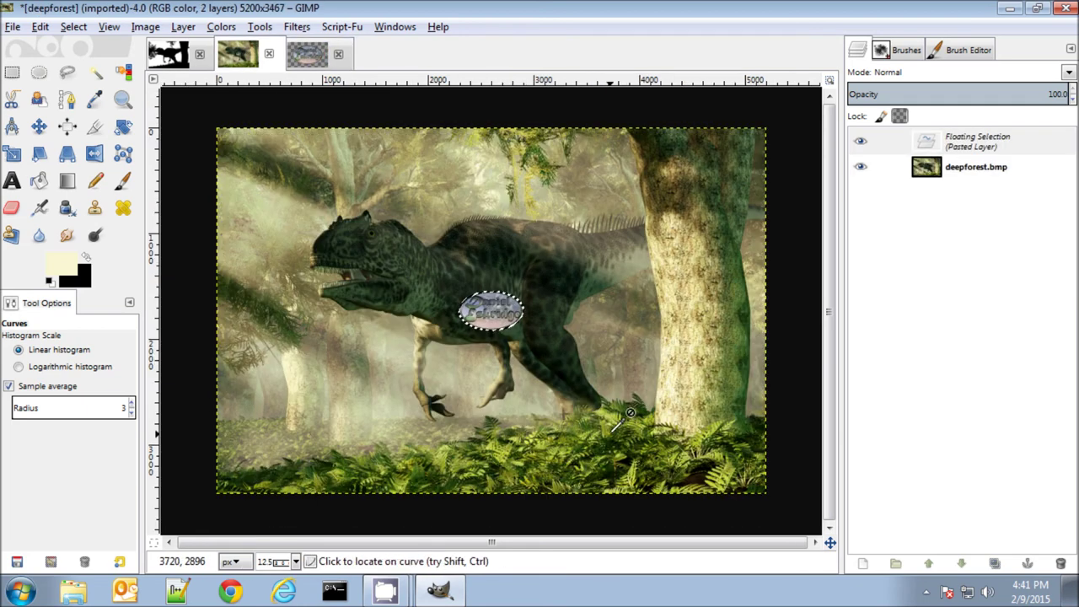
key("shift+t")
left_click(602, 421)
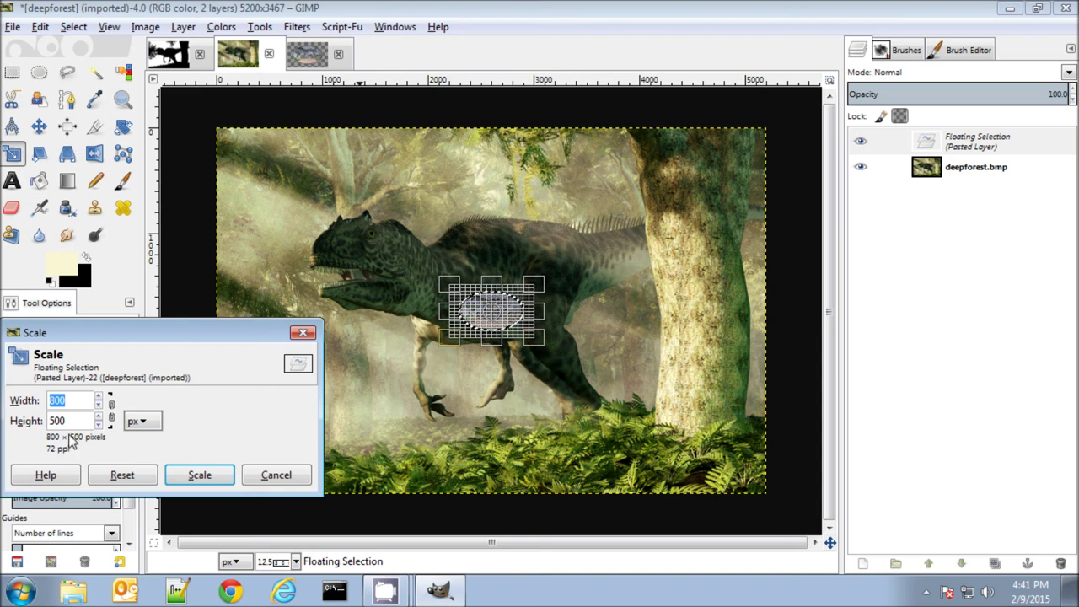
left_click(111, 411)
left_click_drag(576, 362, 506, 328)
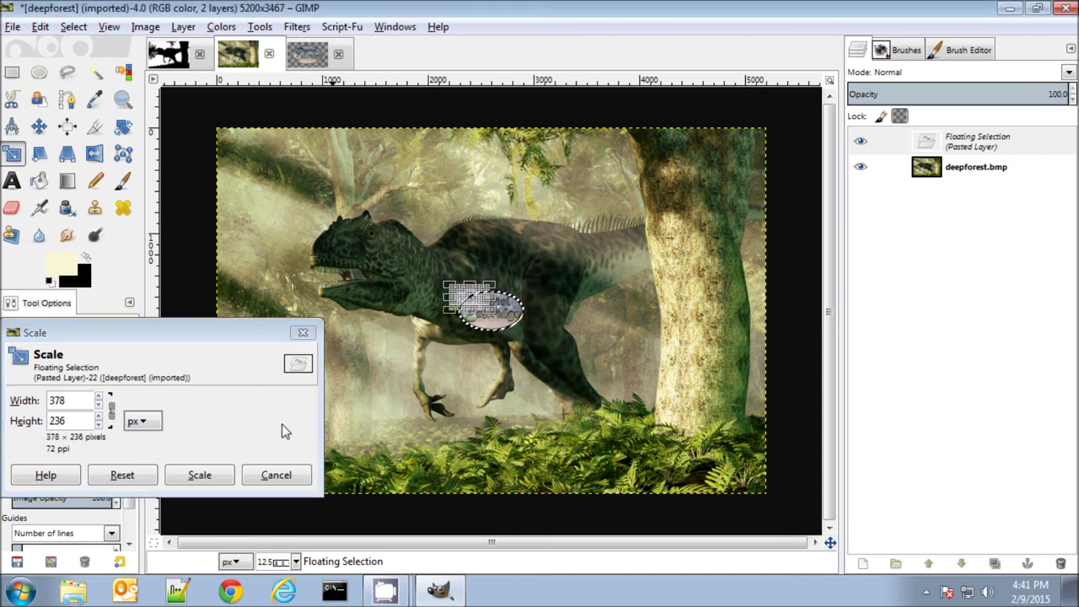
left_click(199, 475)
Move the signature into the lower-right ferns and anchor it.
key("m")
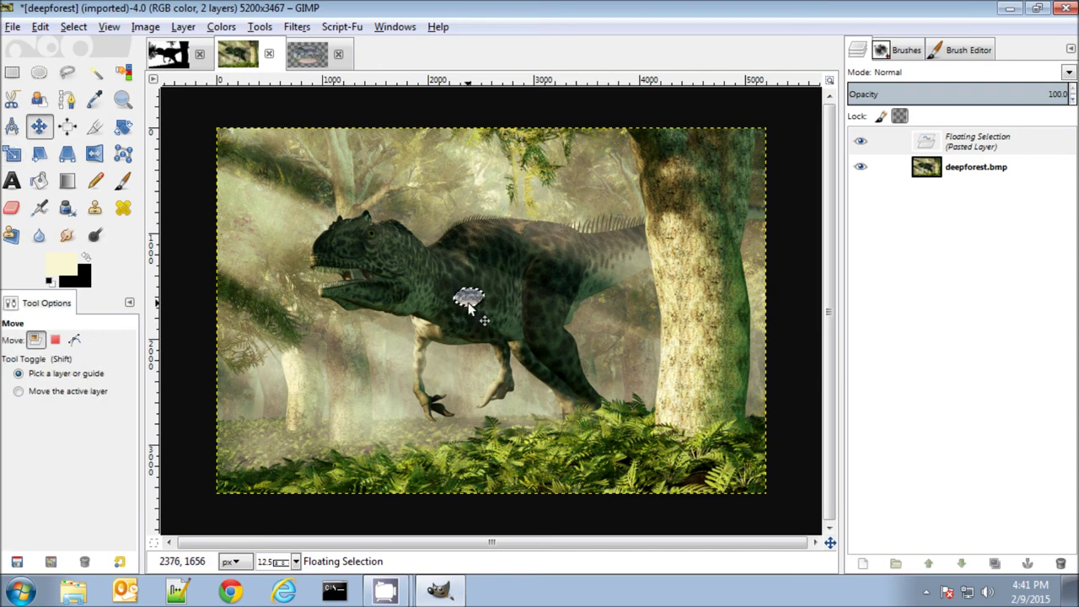
left_click_drag(470, 299, 714, 463)
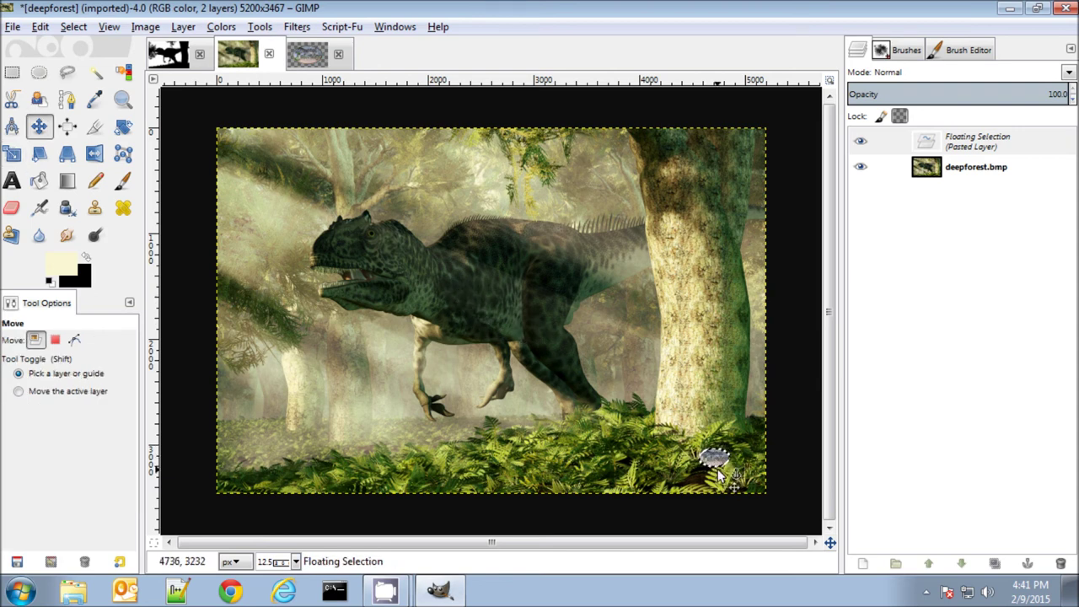
key("ctrl+h")
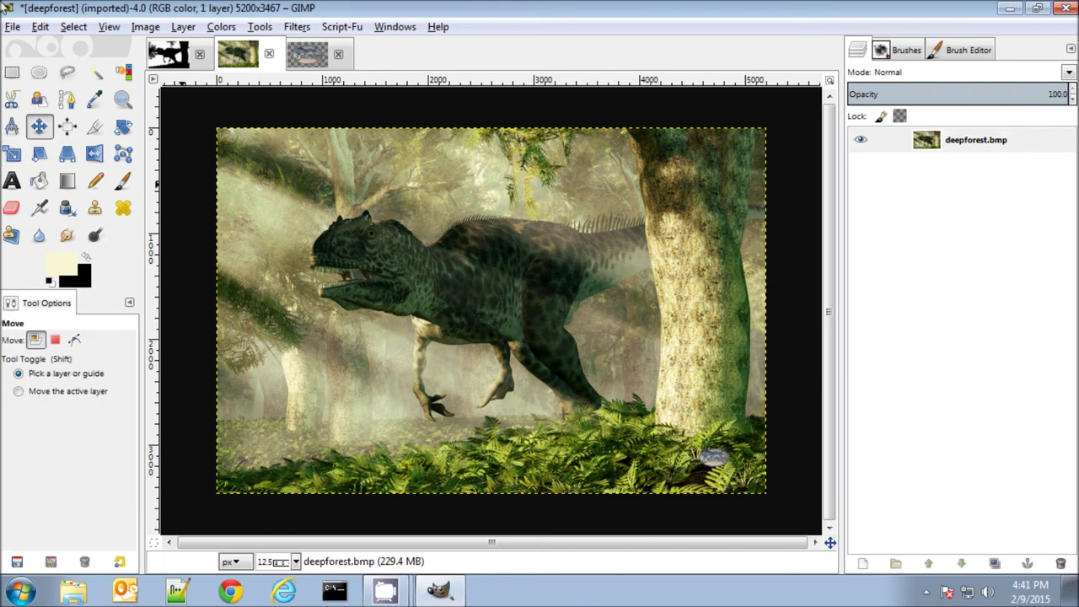
left_click(12, 28)
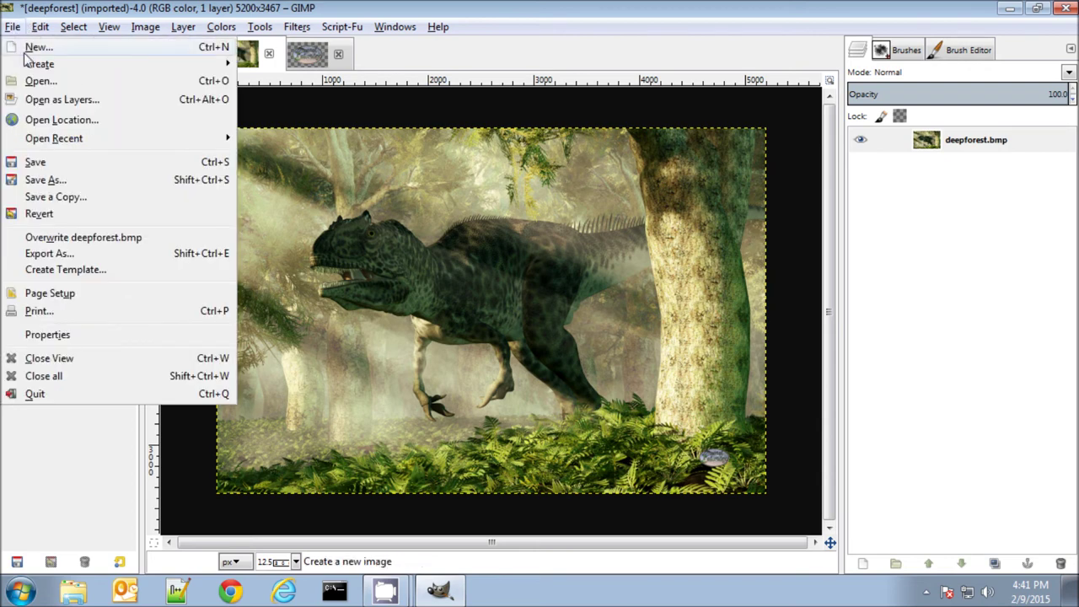
Export as AllosaurusInAForest.jpg, previewing compression and settling on JPEG quality 99.
left_click(49, 253)
double_click(175, 59)
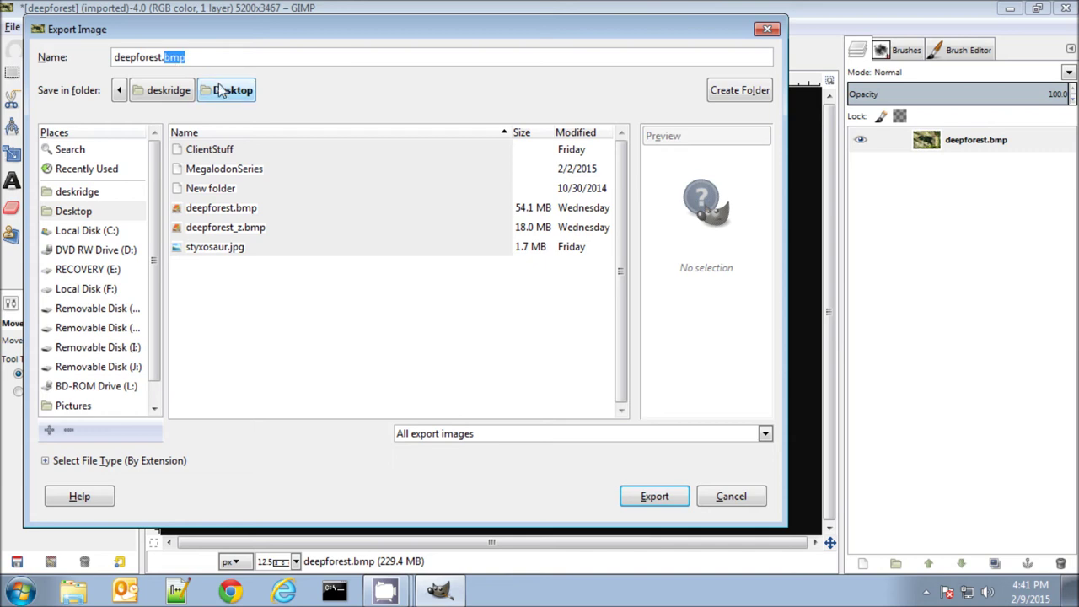
key("BackSpace")
key("BackSpace")
key("BackSpace")
key("BackSpace")
key("BackSpace")
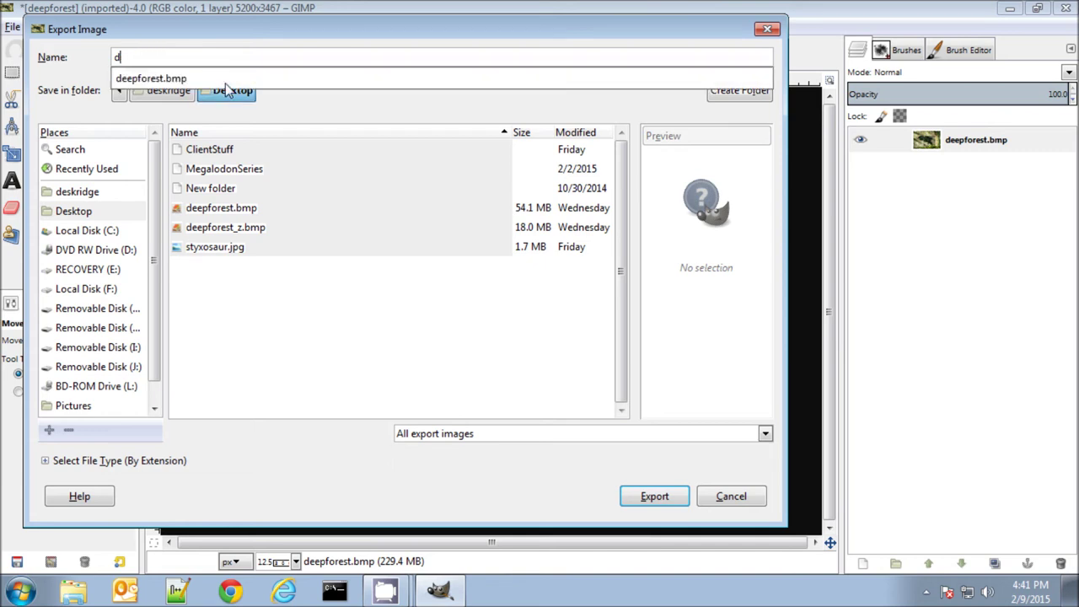
type("AllosaurusInAForest.jpg")
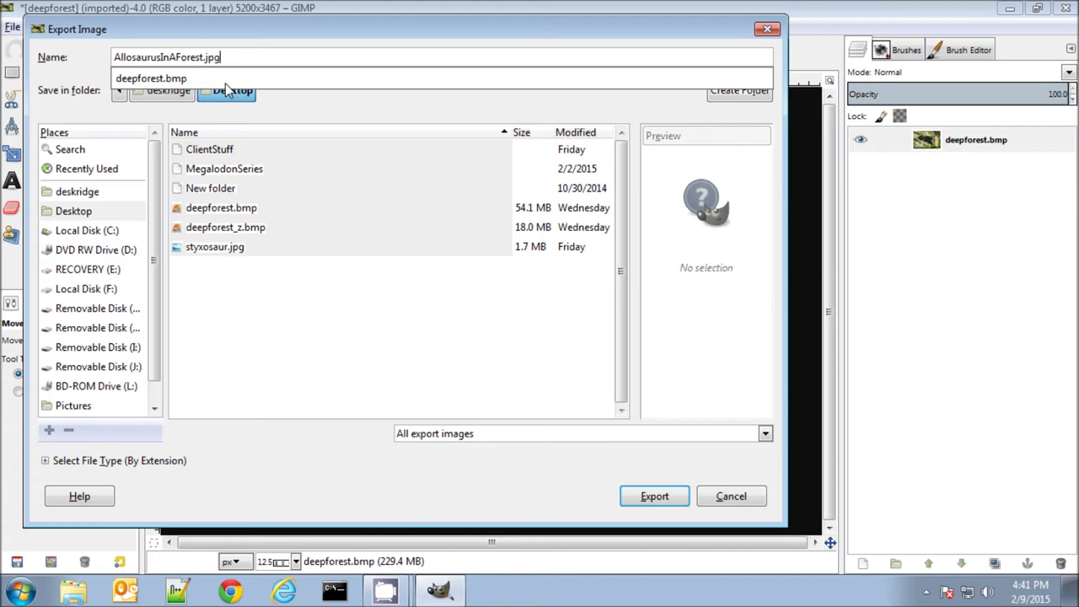
key("Return")
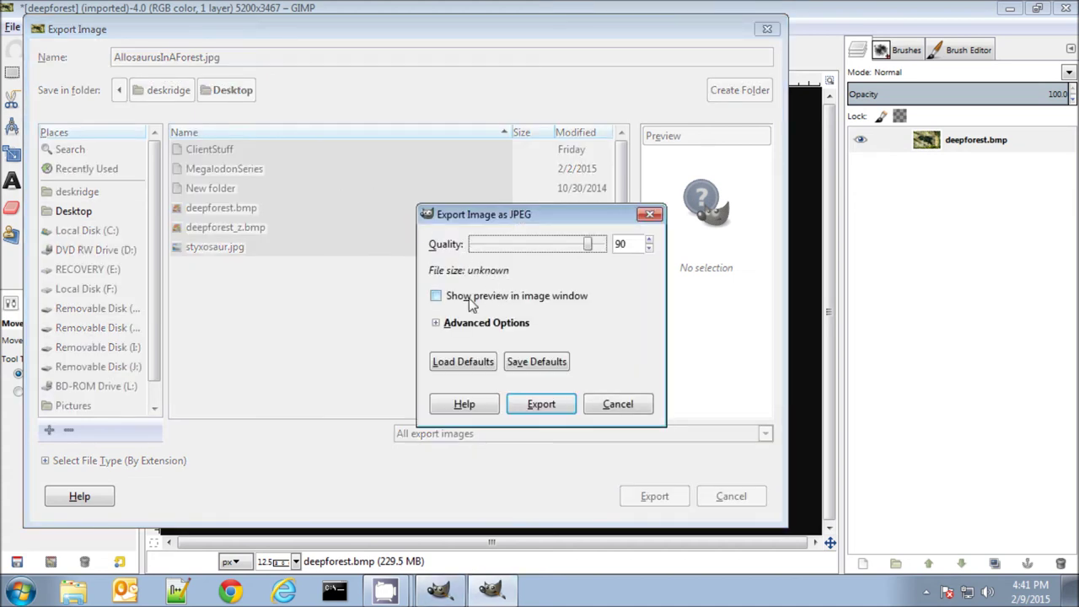
left_click(437, 297)
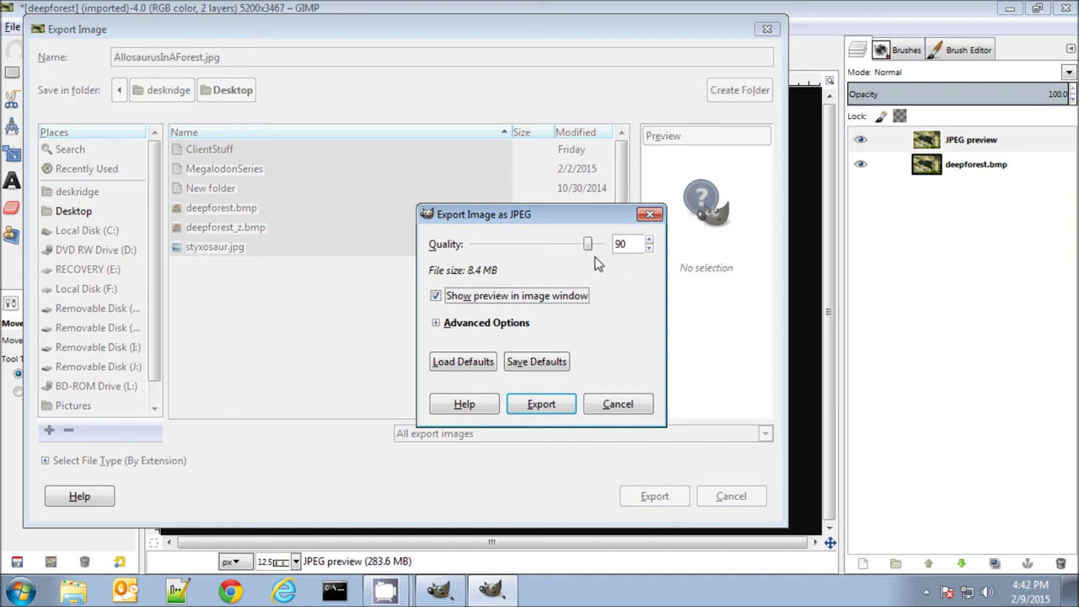
left_click_drag(588, 244, 601, 245)
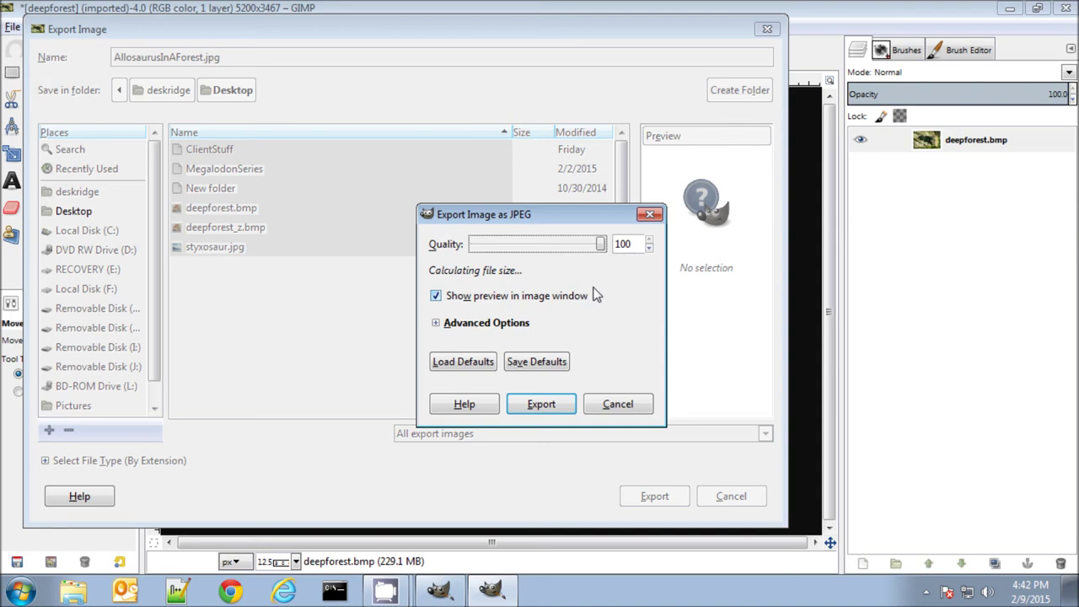
left_click(649, 248)
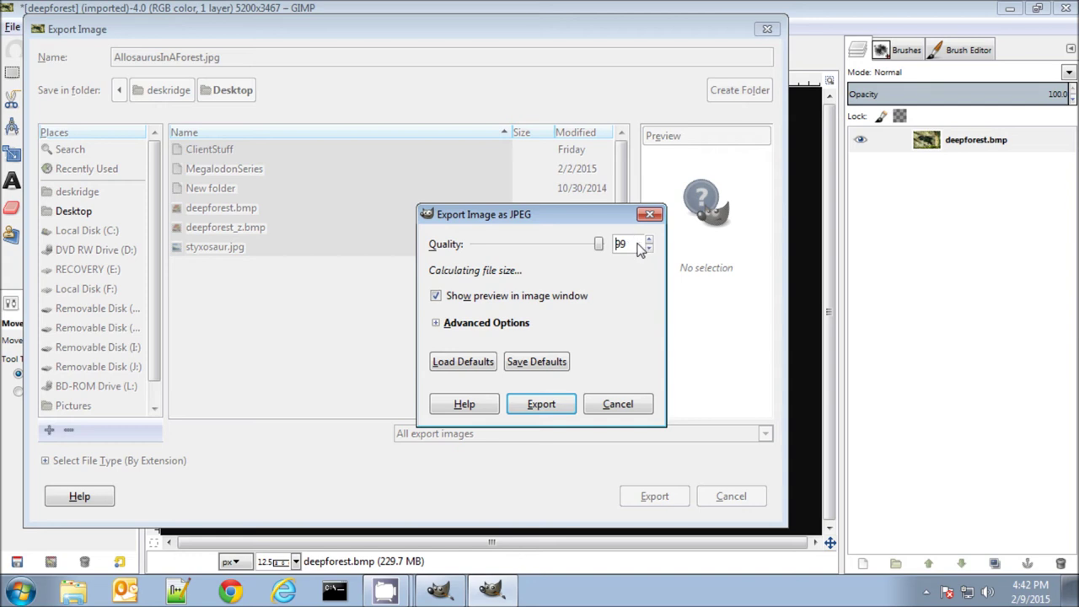
left_click(540, 405)
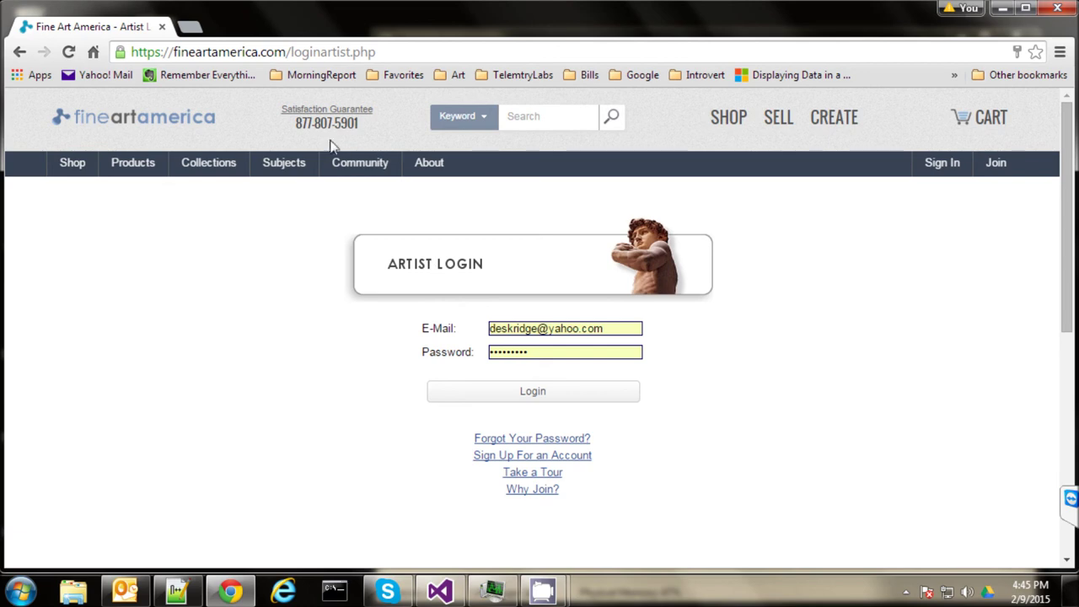
Log in to Fine Art America and start a new image upload from the profile's Images tab.
left_click(520, 401)
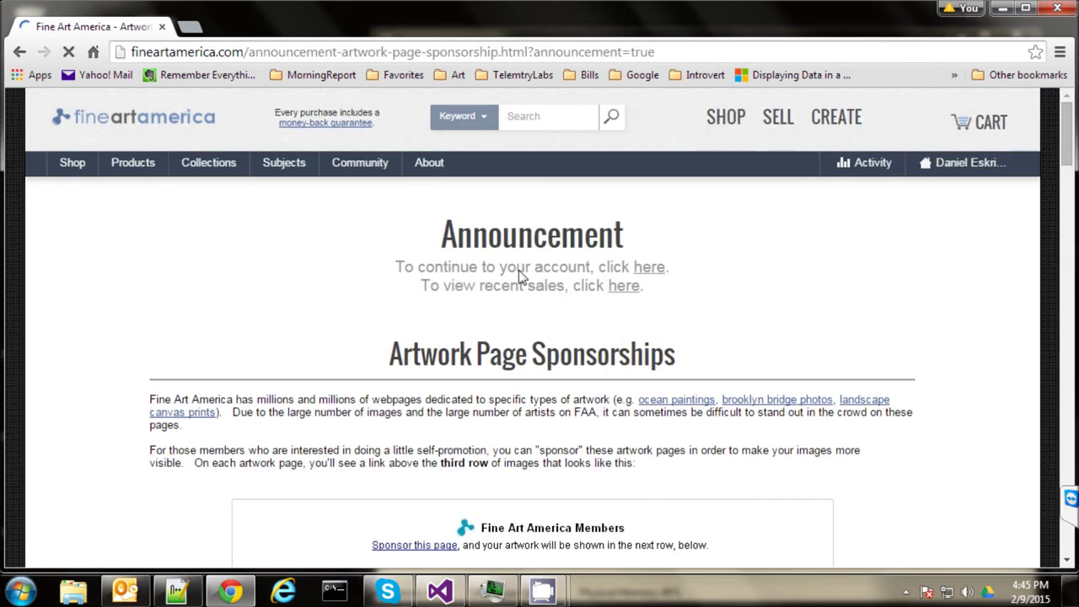
left_click(934, 175)
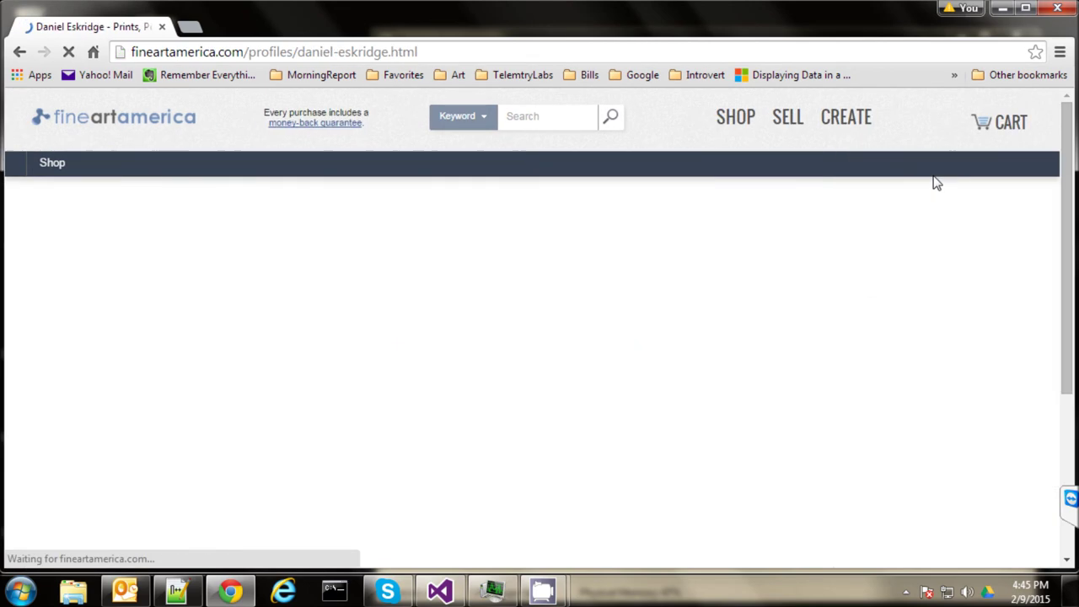
left_click(266, 309)
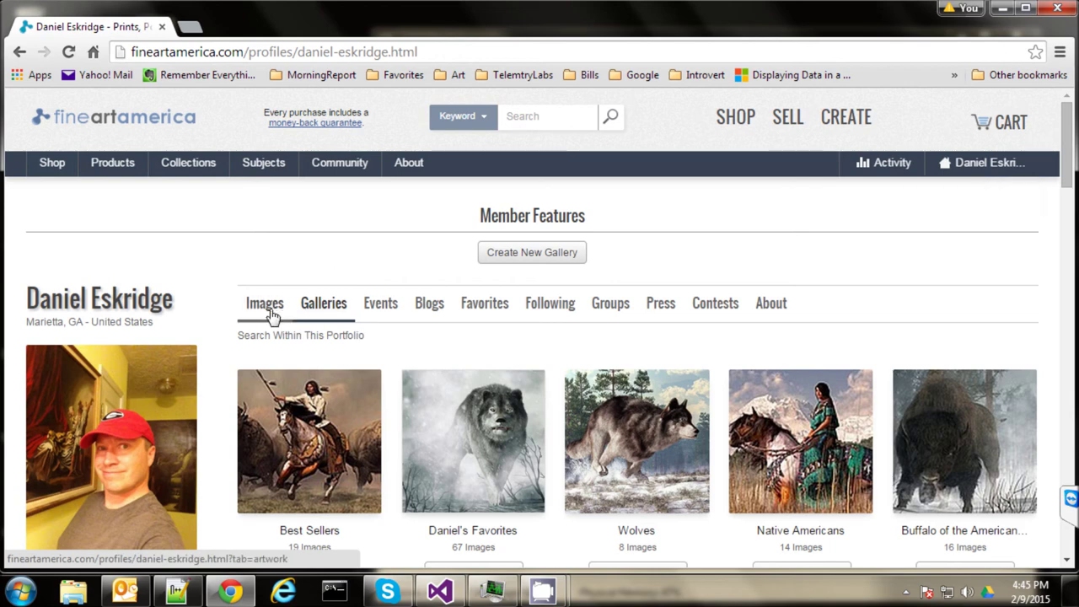
left_click(336, 253)
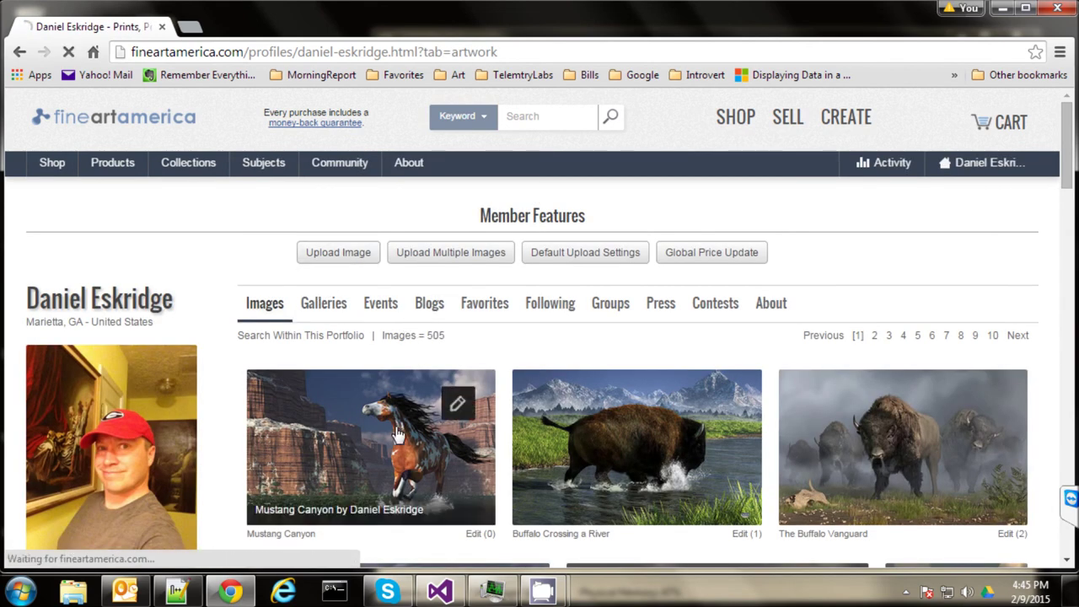
Choose AllosaurusInAForest.jpg from the Desktop as the file to upload.
left_click(391, 318)
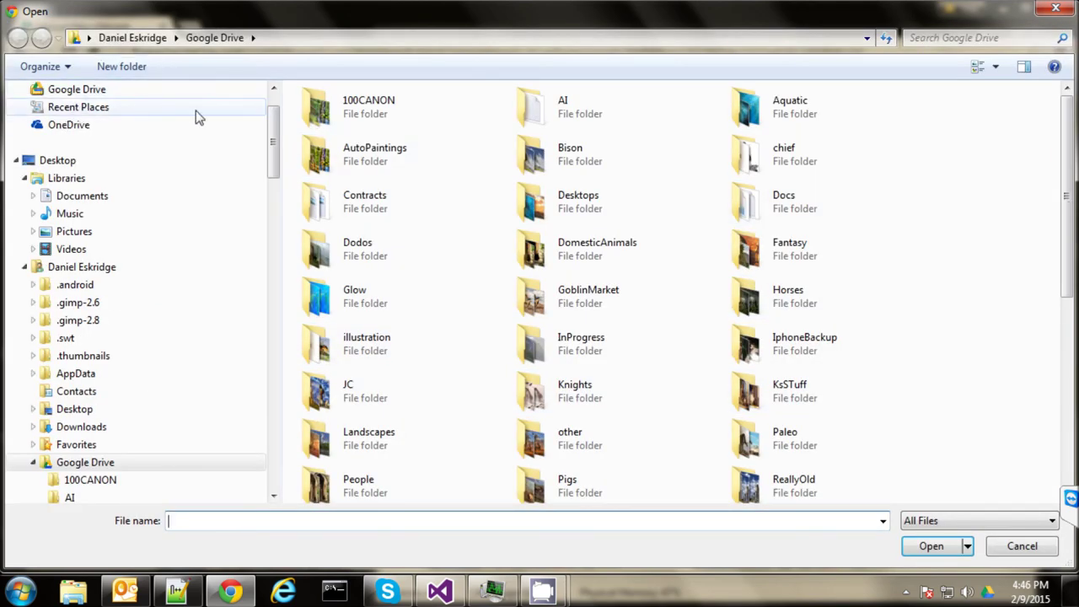
left_click(57, 160)
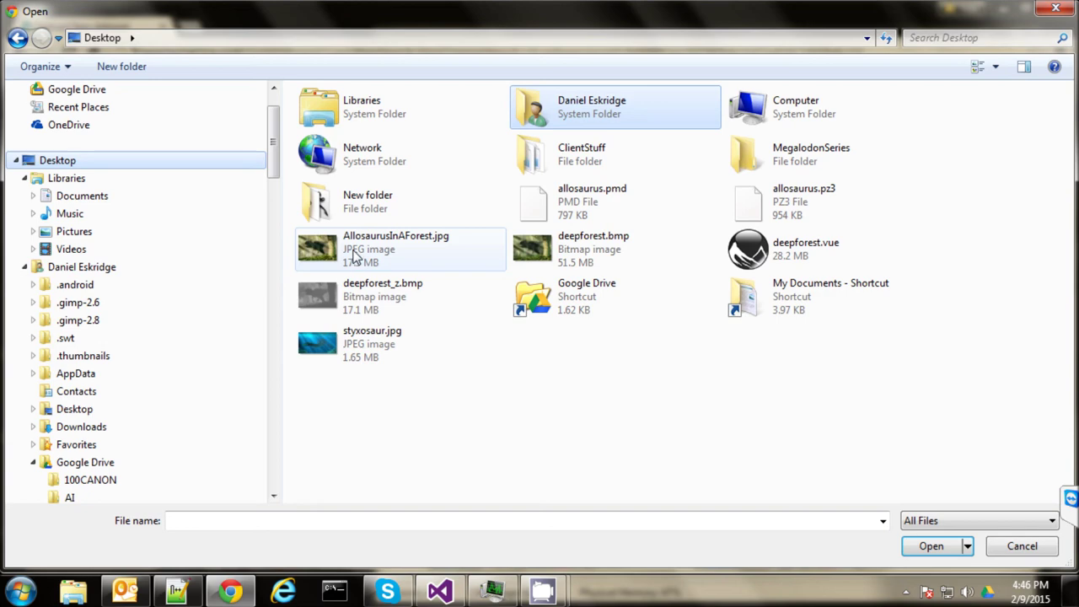
key("Escape")
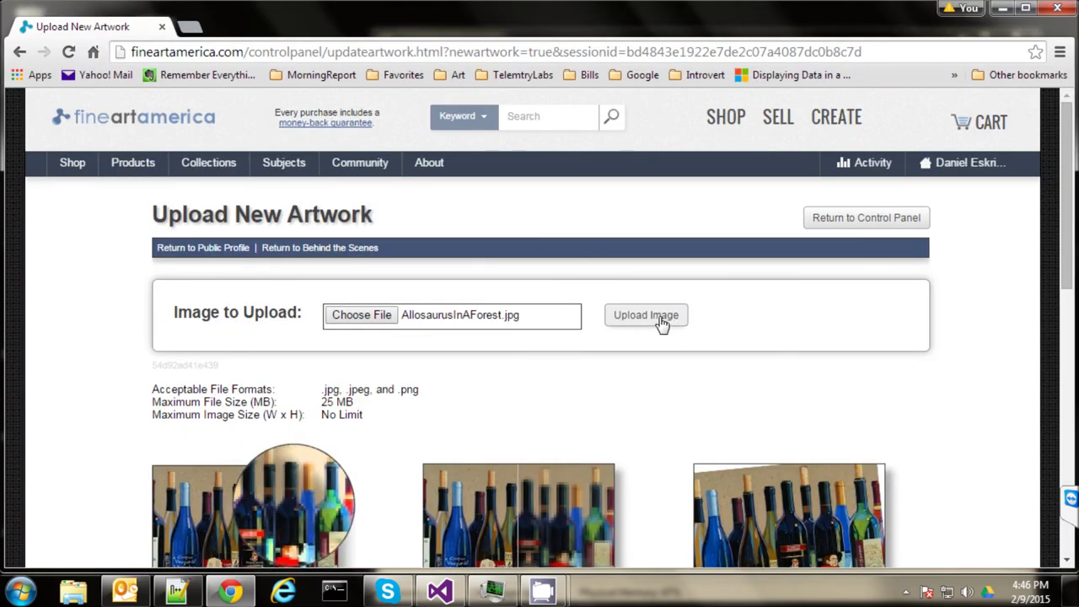
left_click(660, 323)
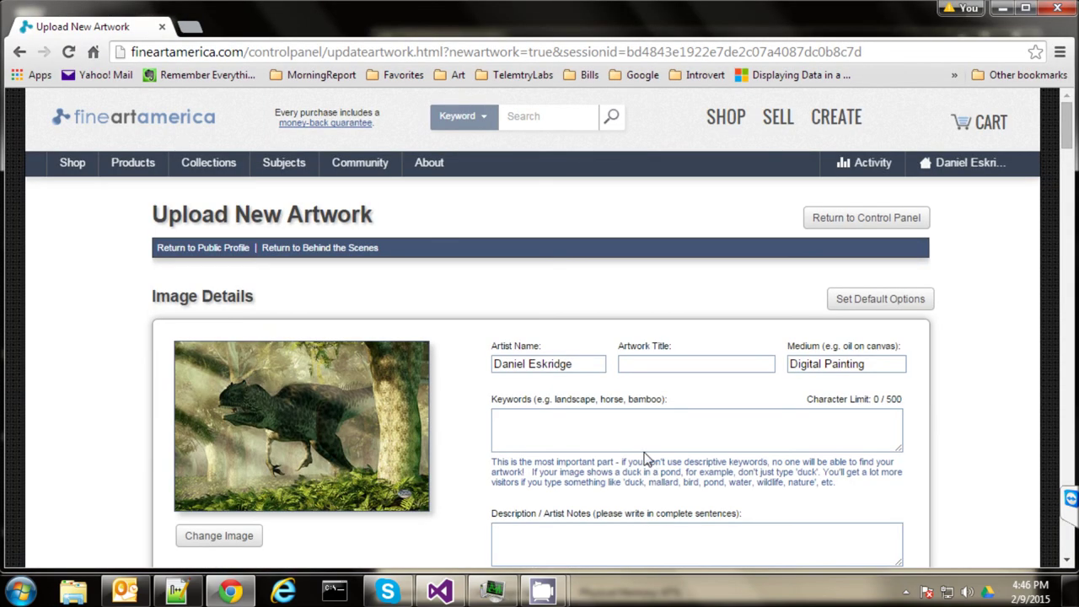
Title the artwork 'Allosaurus in a Forest'.
left_click(660, 368)
type("Allo")
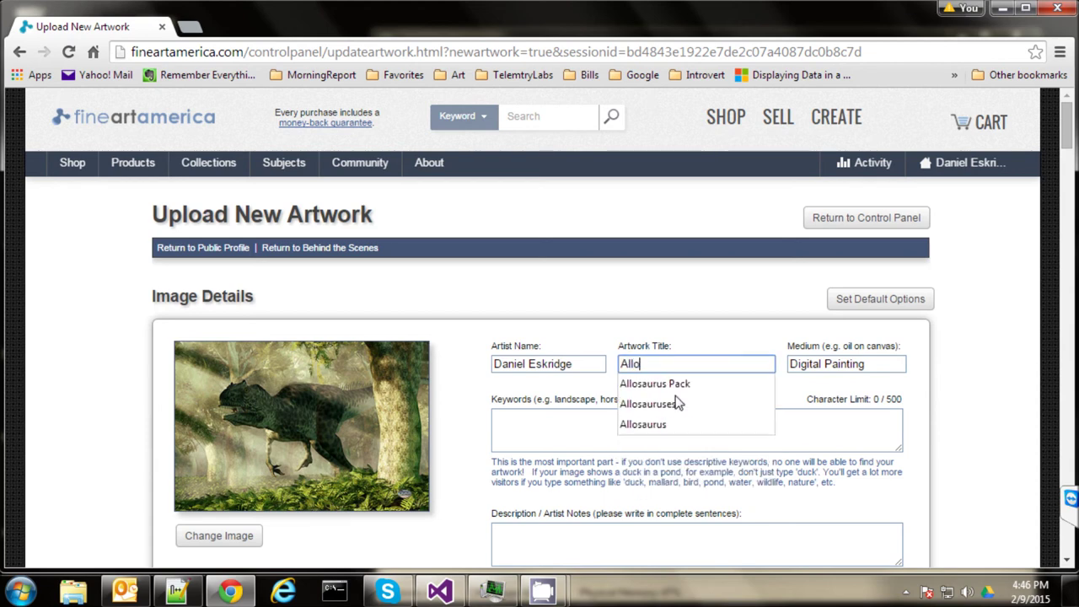
type("saurus in ")
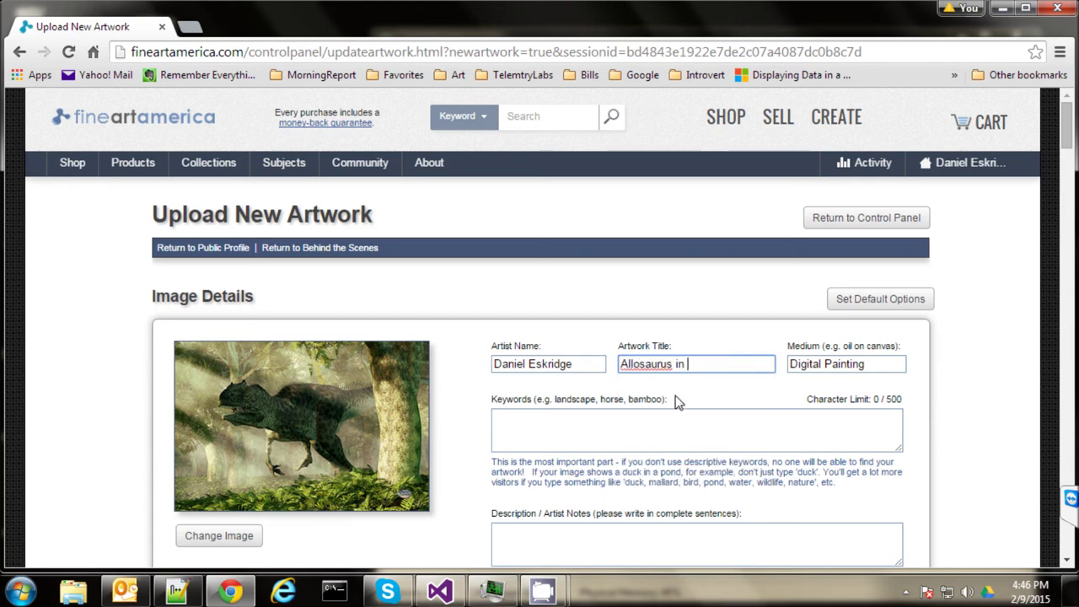
type("a Forest")
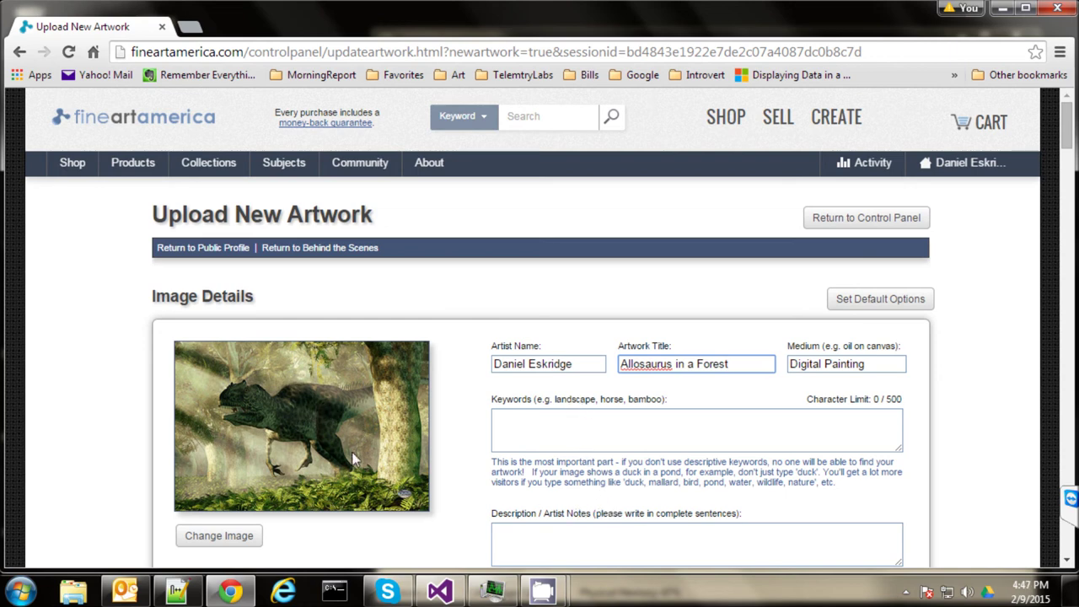
double_click(649, 365)
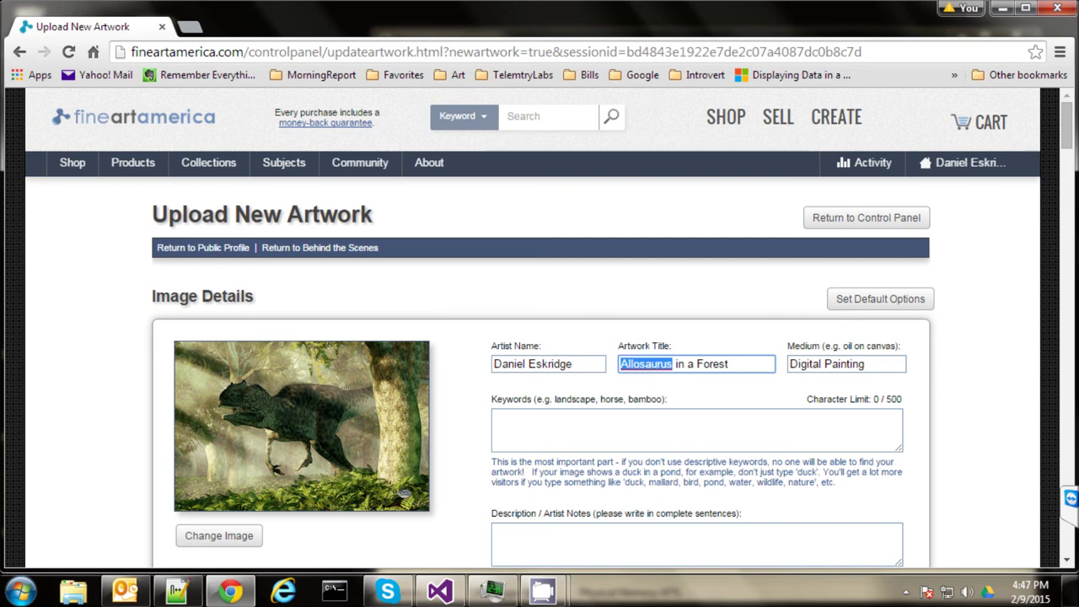
left_click(649, 394)
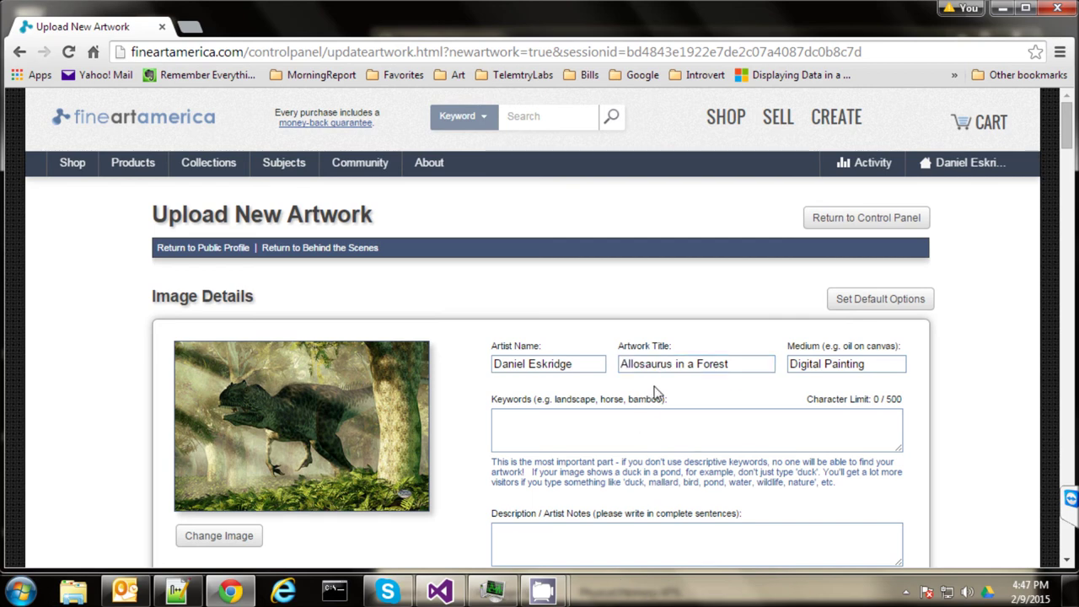
left_click_drag(745, 367, 576, 364)
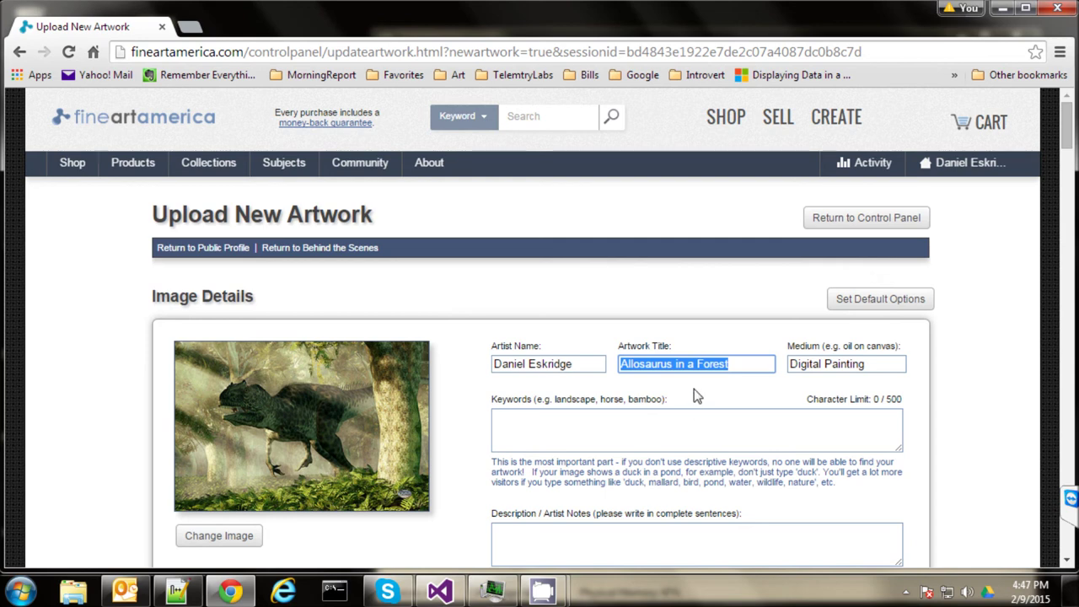
left_click(629, 432)
Enter keywords 'Allosaurus, Dinosaurs' followed by the artist's name.
left_click(598, 427)
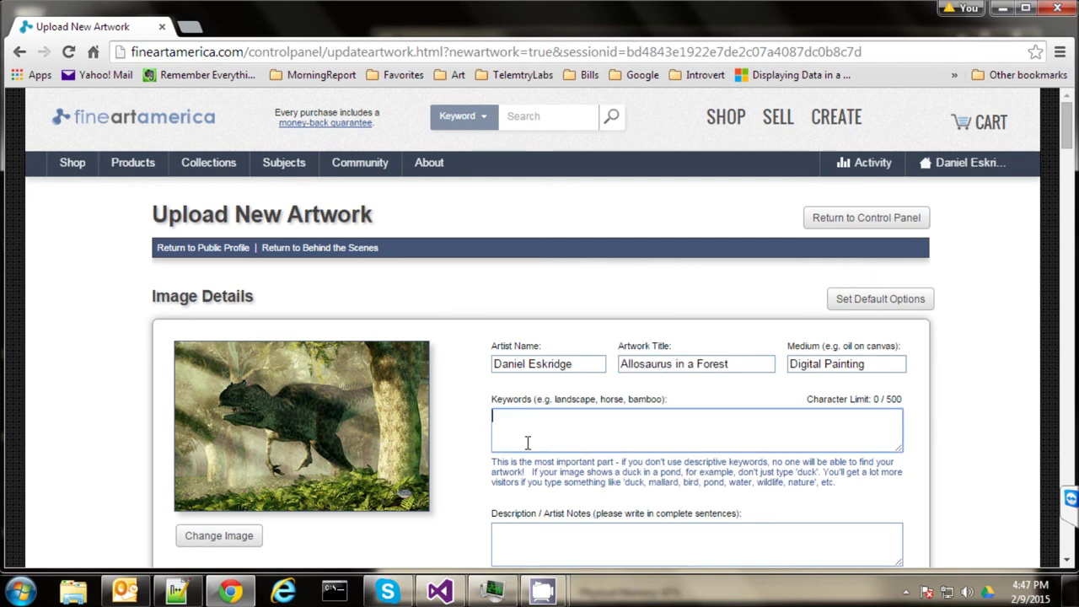
type("Allosaurus, Di")
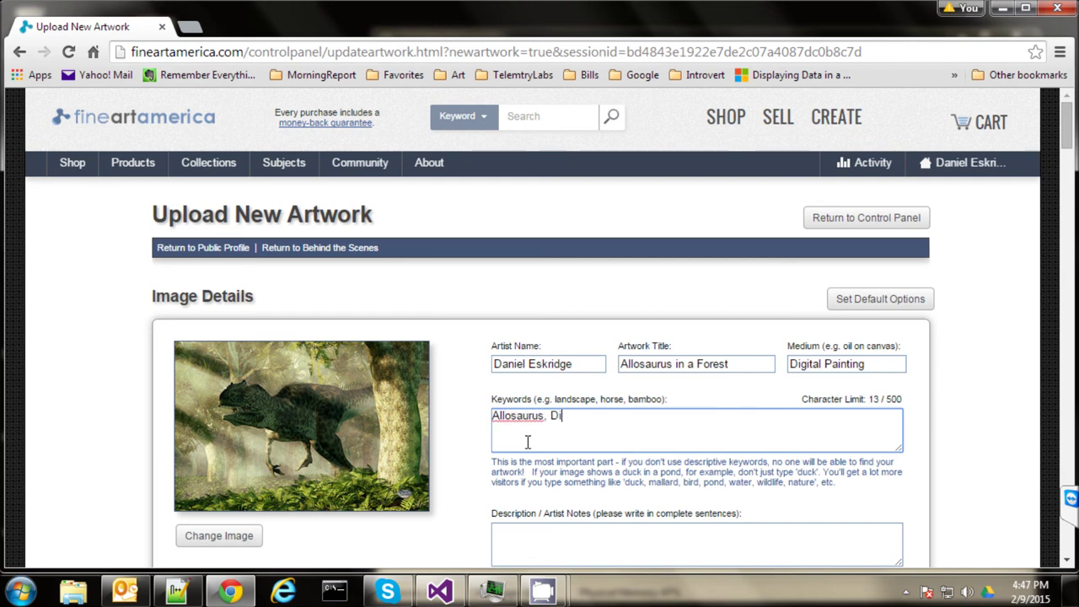
type("nosaurs")
key("BackSpace")
type("s")
type("aniel Eskridge")
Begin the description with 'A fearsome', fixing the misspelling with the spelling suggestion.
scroll(624, 430, "down", 2)
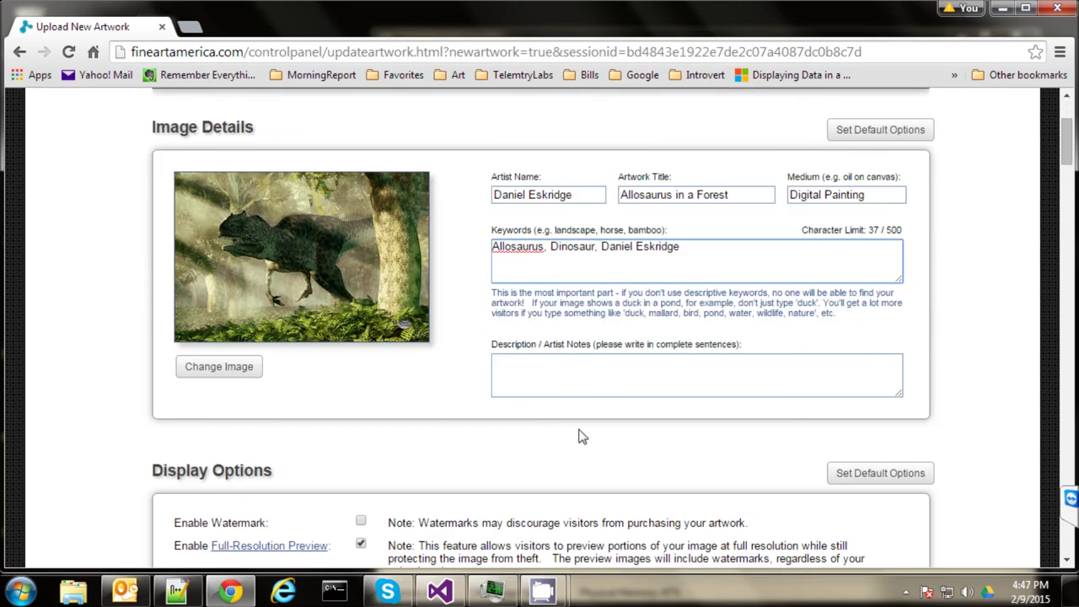
left_click(533, 360)
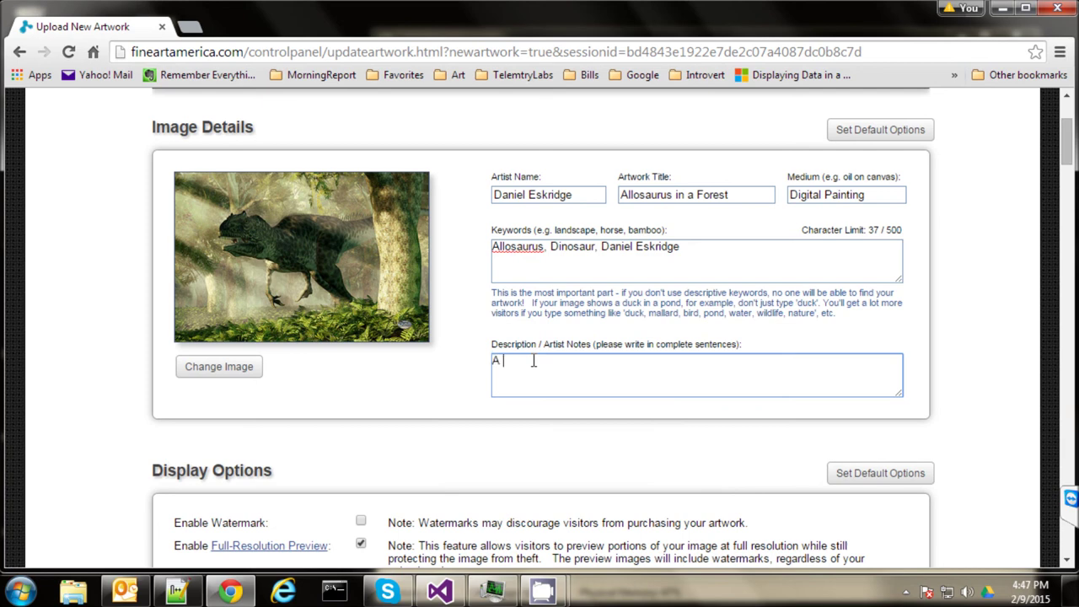
key("BackSpace")
key("BackSpace")
type("ersome")
right_click(509, 362)
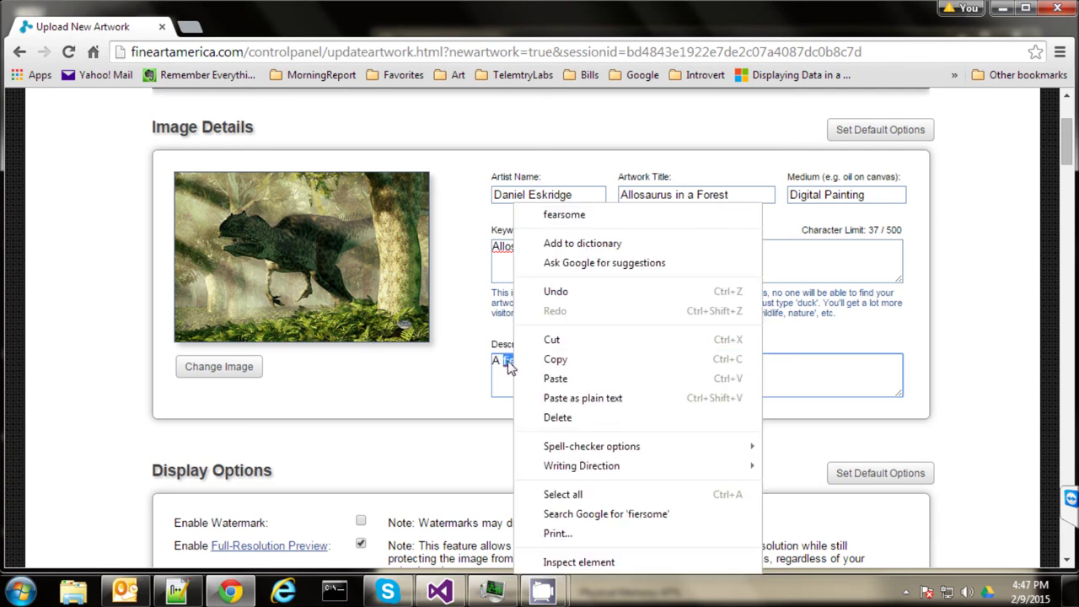
left_click(564, 214)
Finish the sentence 'Allosaurus stalks the Jurrasic era jungle', capitalizing Allosaurus and Jurrasic.
type("a")
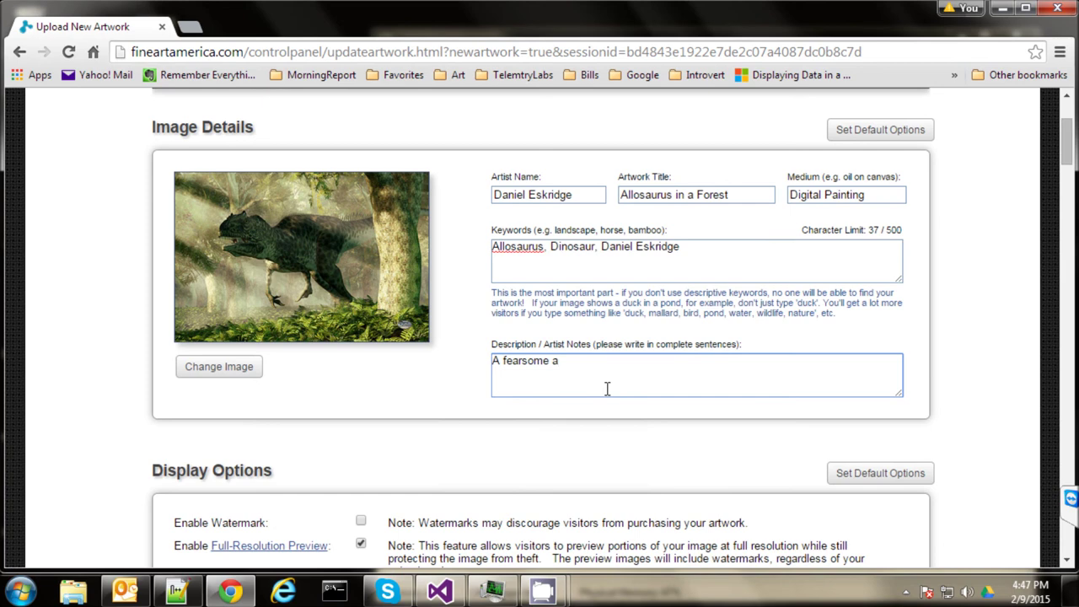
type("llosaurus stalks t")
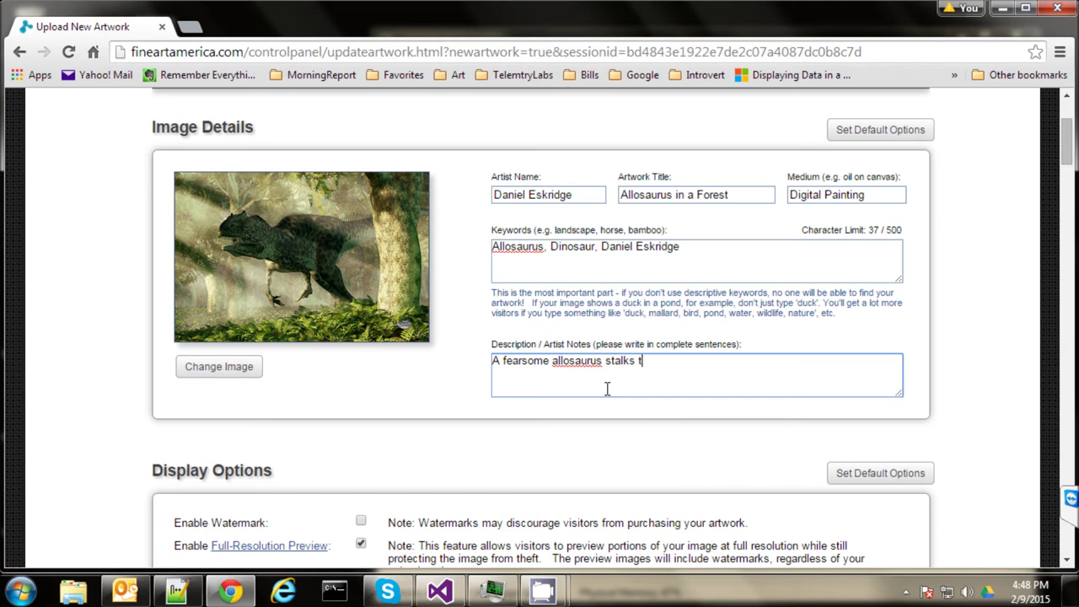
type("he jurrasic era jungle")
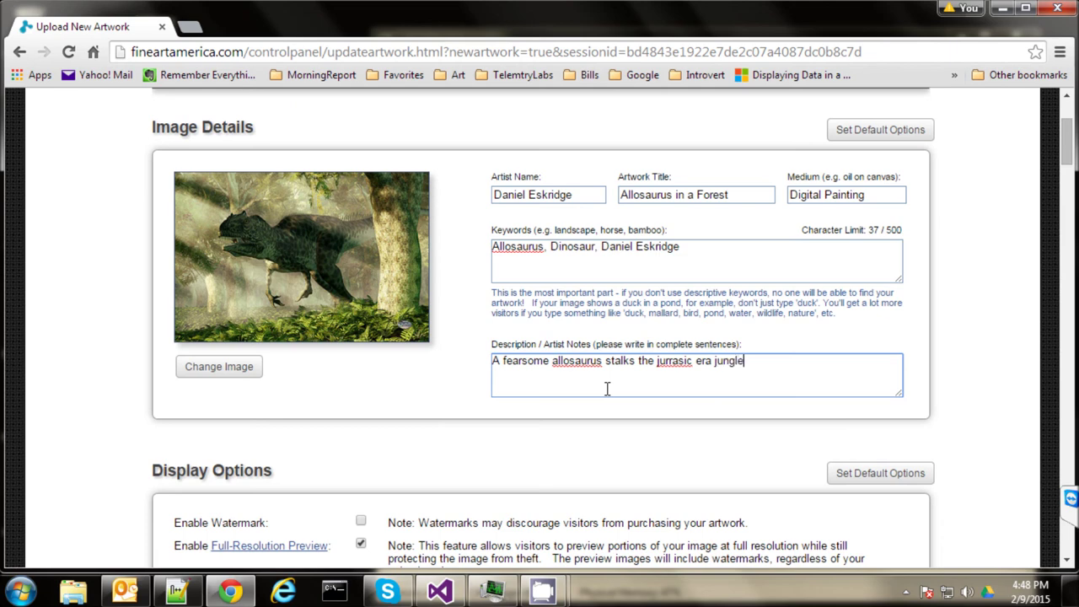
left_click(660, 361)
key("BackSpace")
type("J")
left_click(557, 361)
key("BackSpace")
type("A")
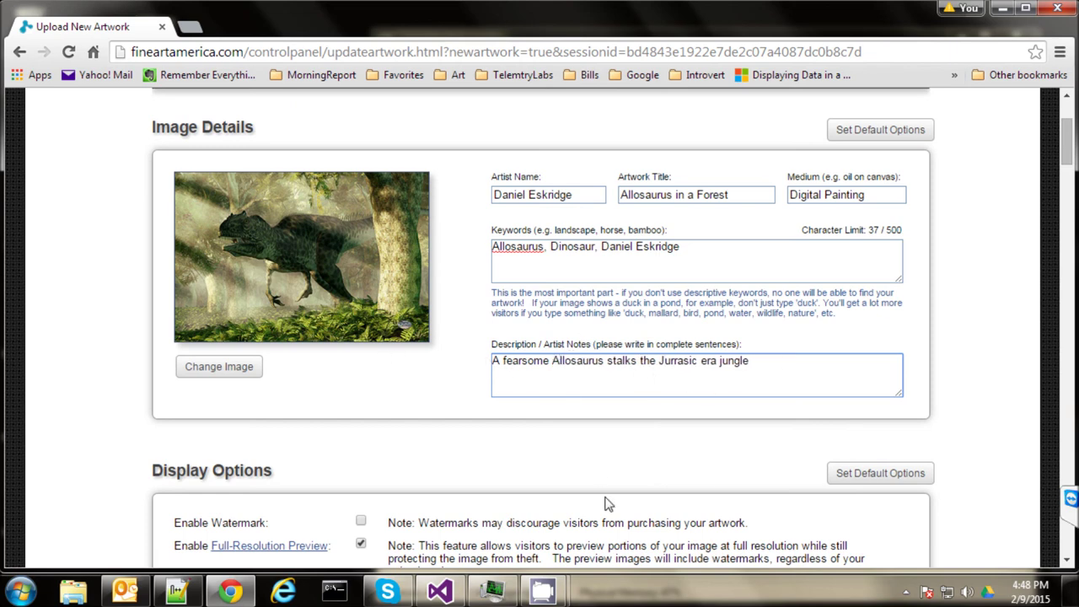
Select the watermark note text below the description, then clear the selection.
scroll(462, 401, "down", 4)
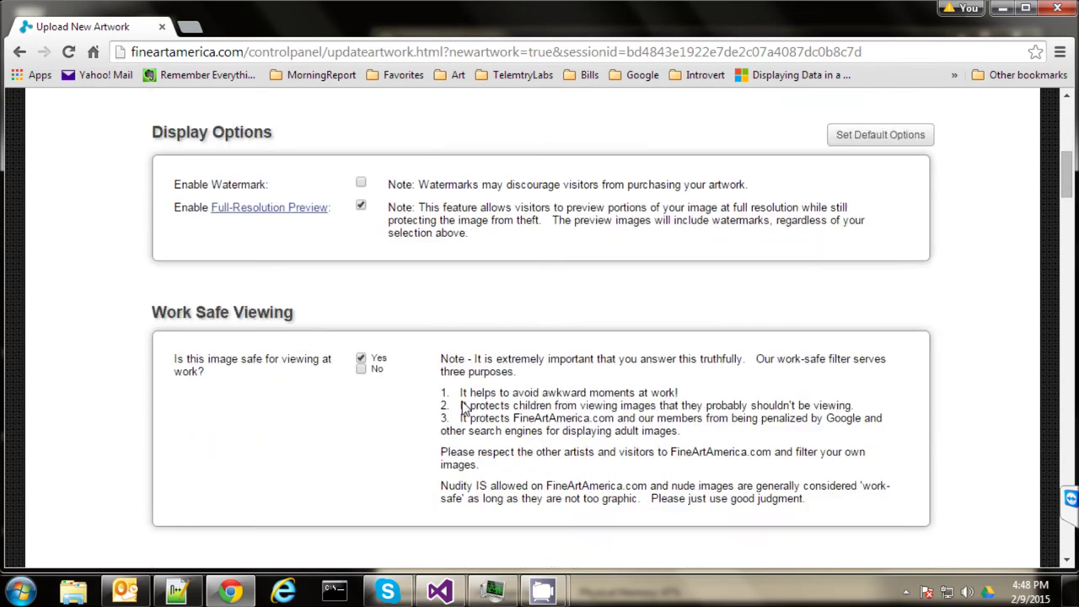
scroll(462, 401, "down", 4)
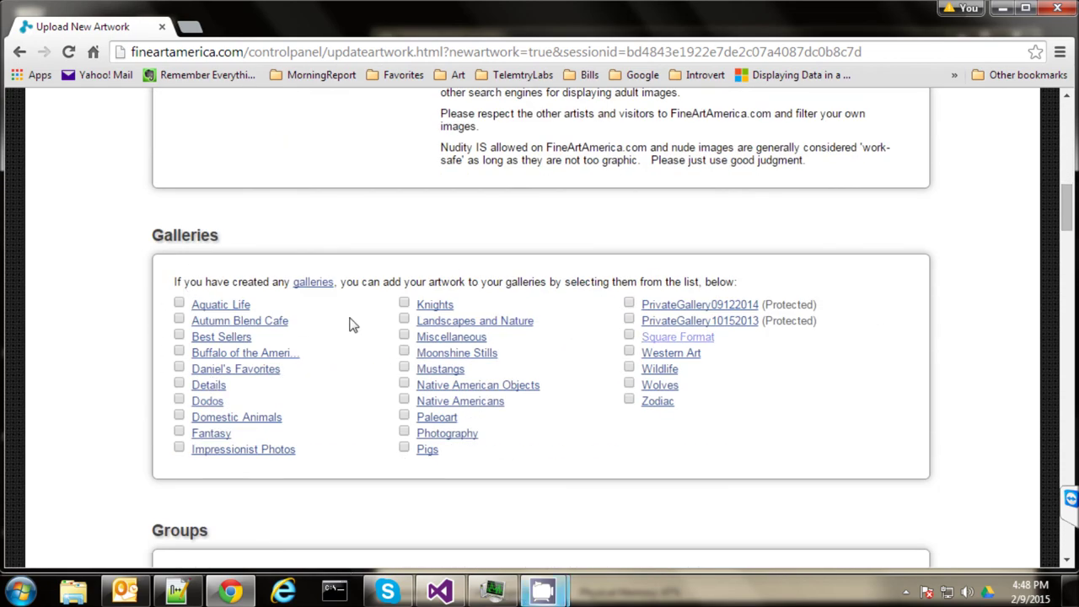
scroll(358, 342, "up", 8)
scroll(362, 349, "down", 3)
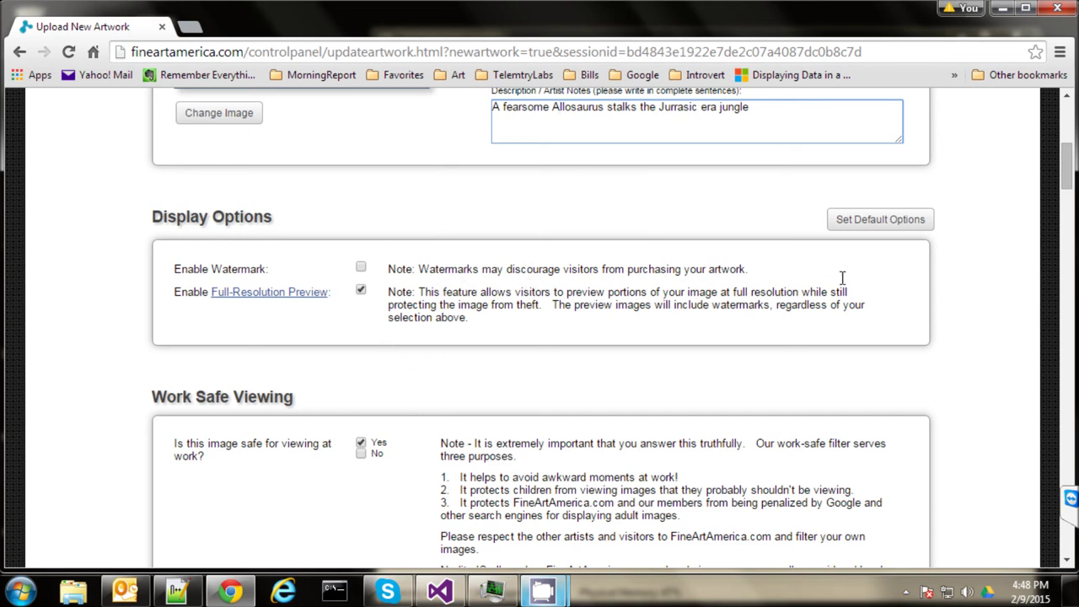
left_click_drag(771, 277, 380, 271)
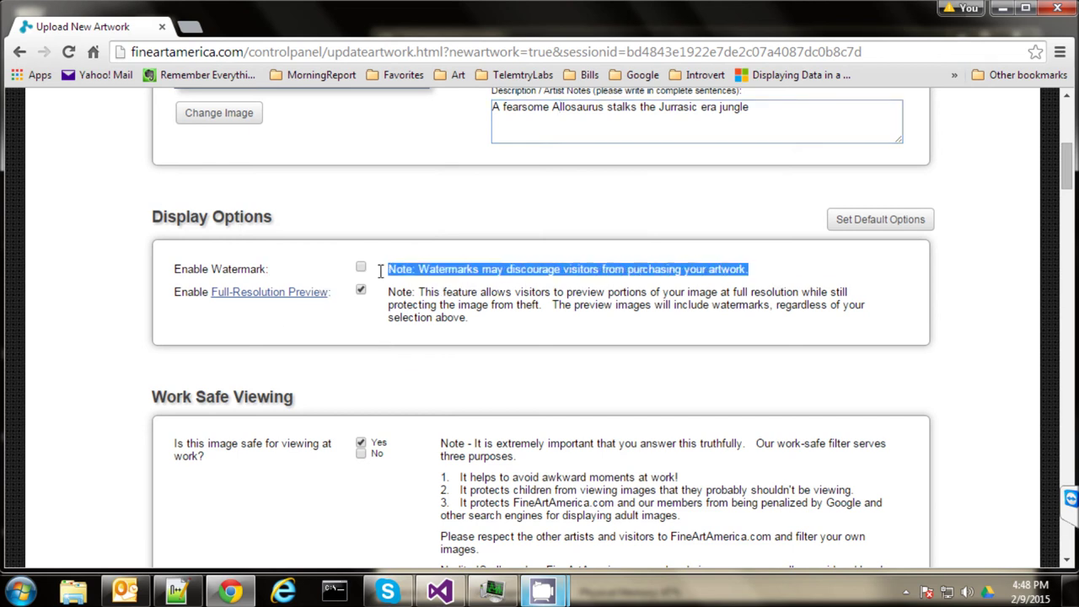
left_click(424, 272)
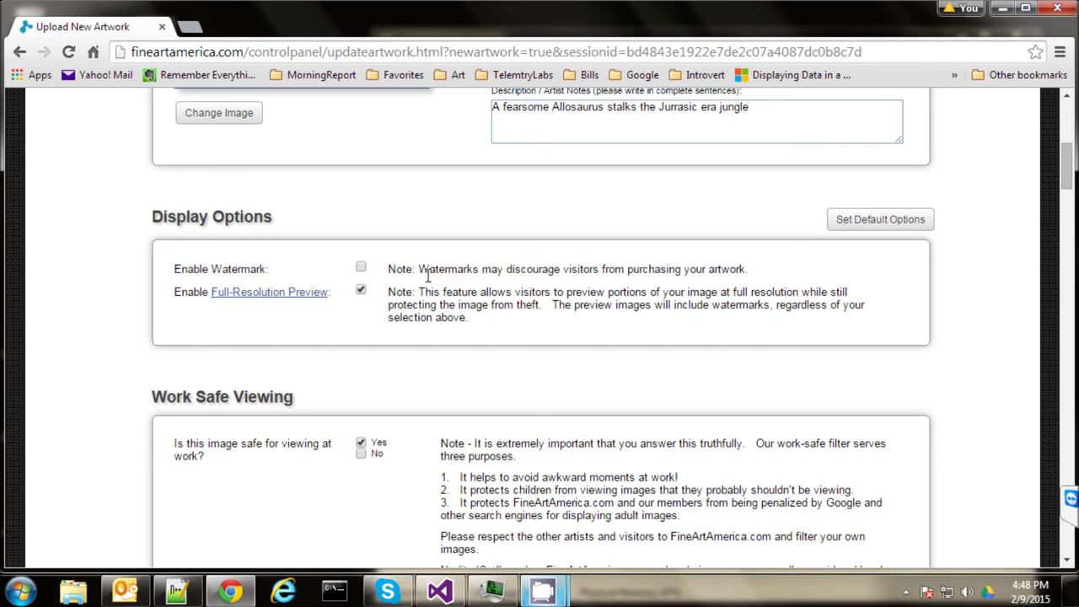
left_click_drag(420, 268, 749, 270)
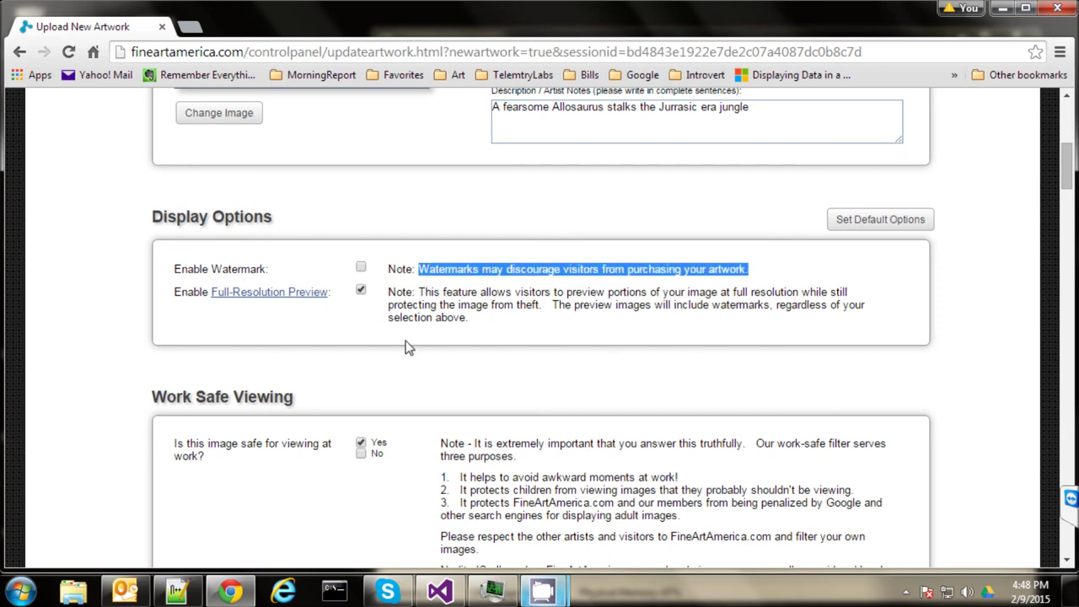
scroll(358, 382, "down", 1)
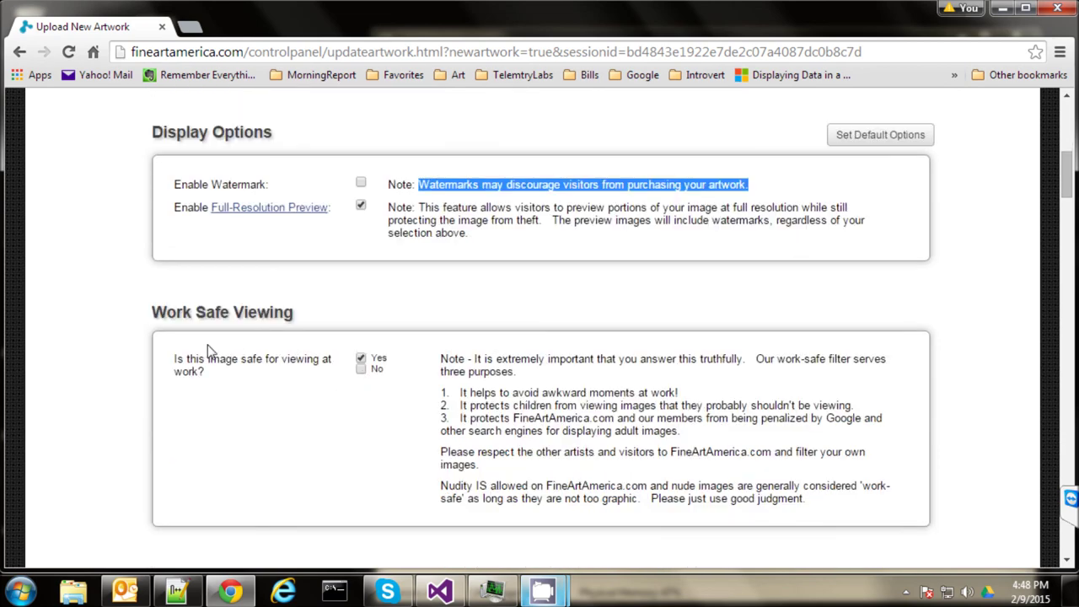
left_click_drag(307, 314, 133, 301)
left_click(132, 302)
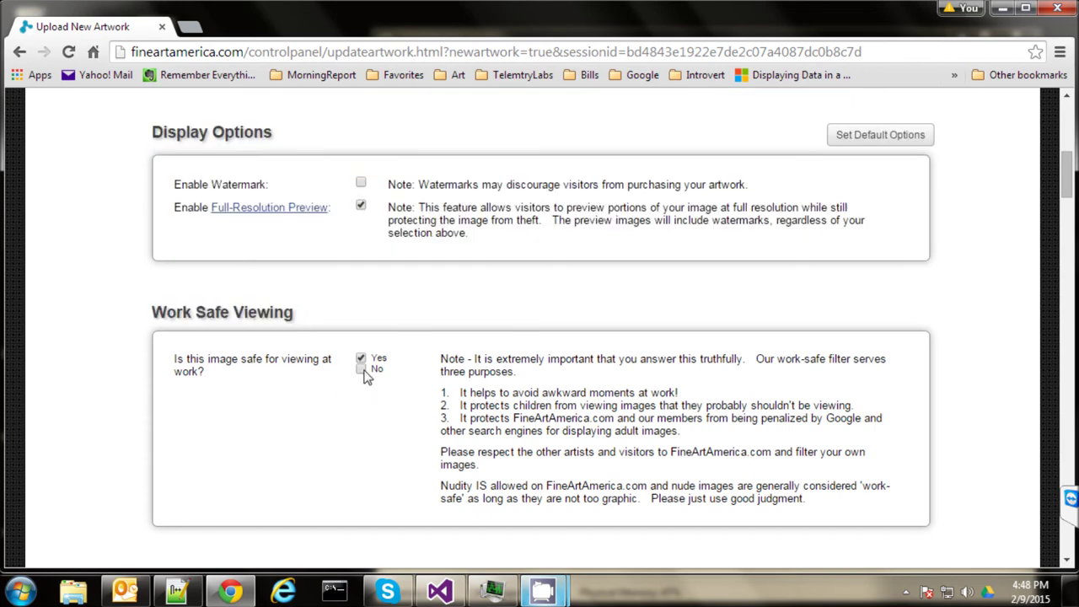
Tick the Paleoart checkbox in the Galleries section of the upload form.
scroll(425, 460, "down", 4)
scroll(424, 459, "down", 1)
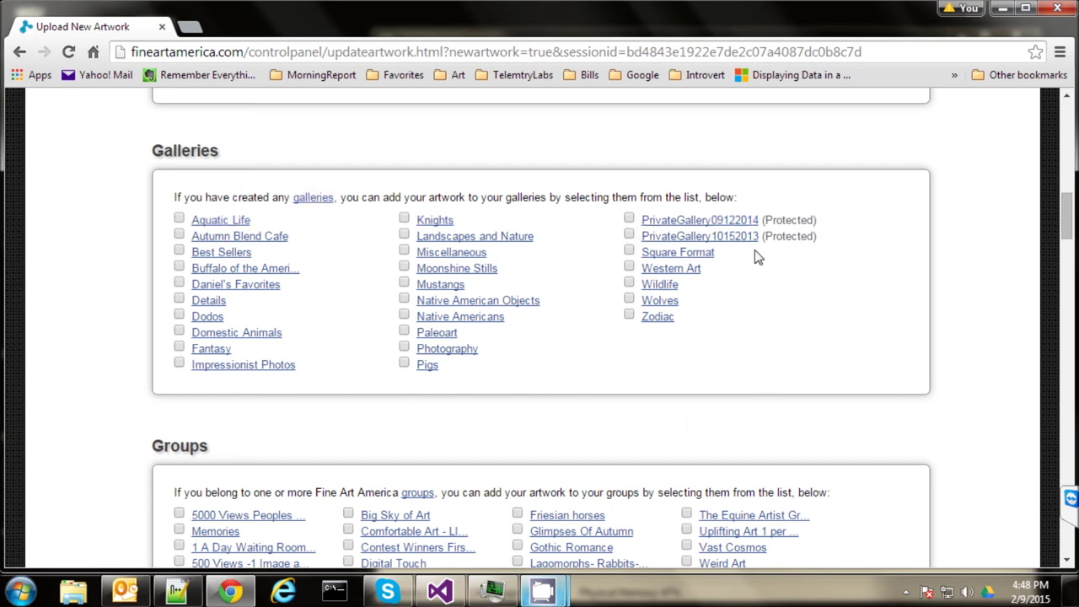
left_click(700, 237)
scroll(535, 406, "down", 2)
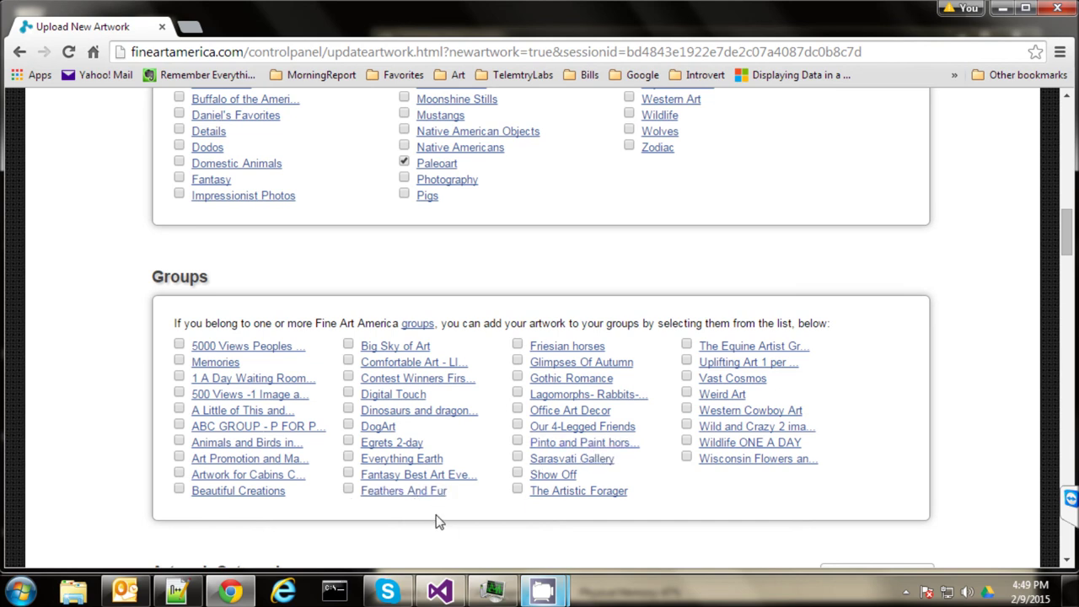
left_click(348, 409)
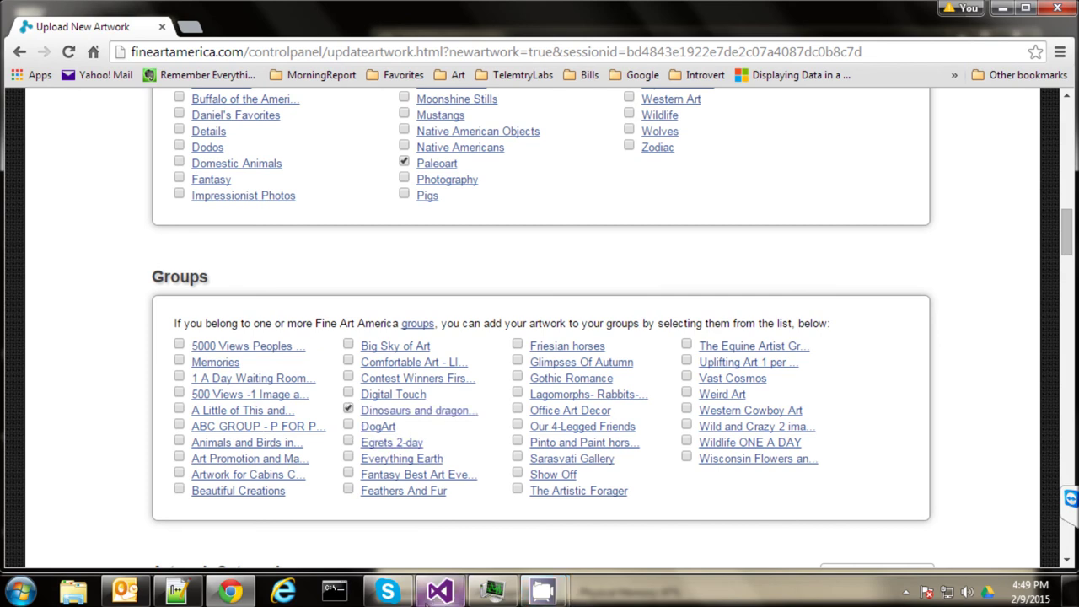
scroll(363, 371, "down", 1)
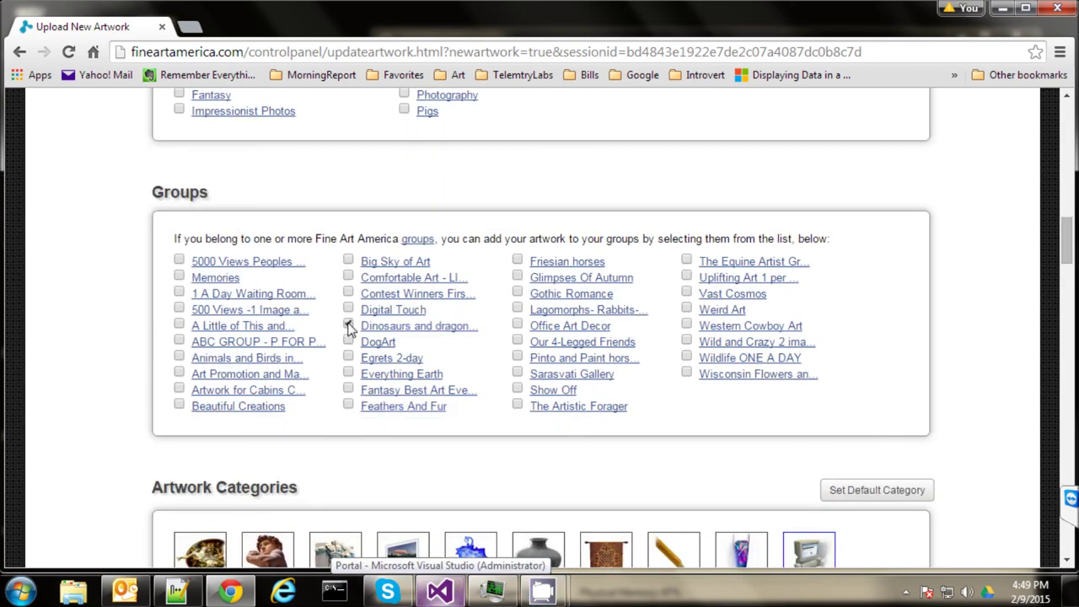
left_click(349, 326)
scroll(388, 472, "down", 2)
scroll(462, 446, "down", 3)
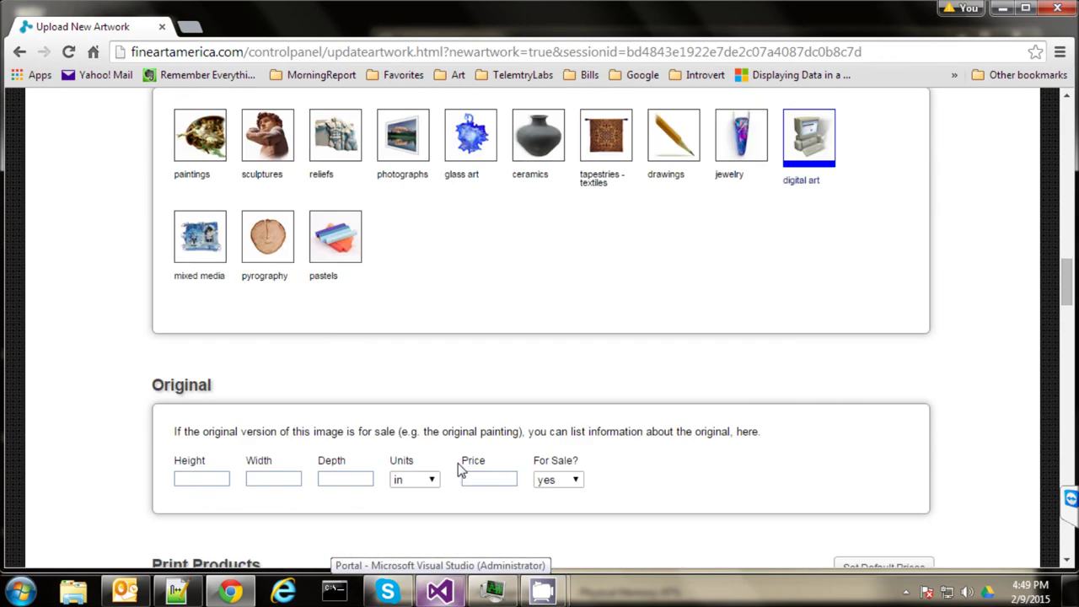
scroll(220, 464, "down", 1)
scroll(483, 391, "up", 8)
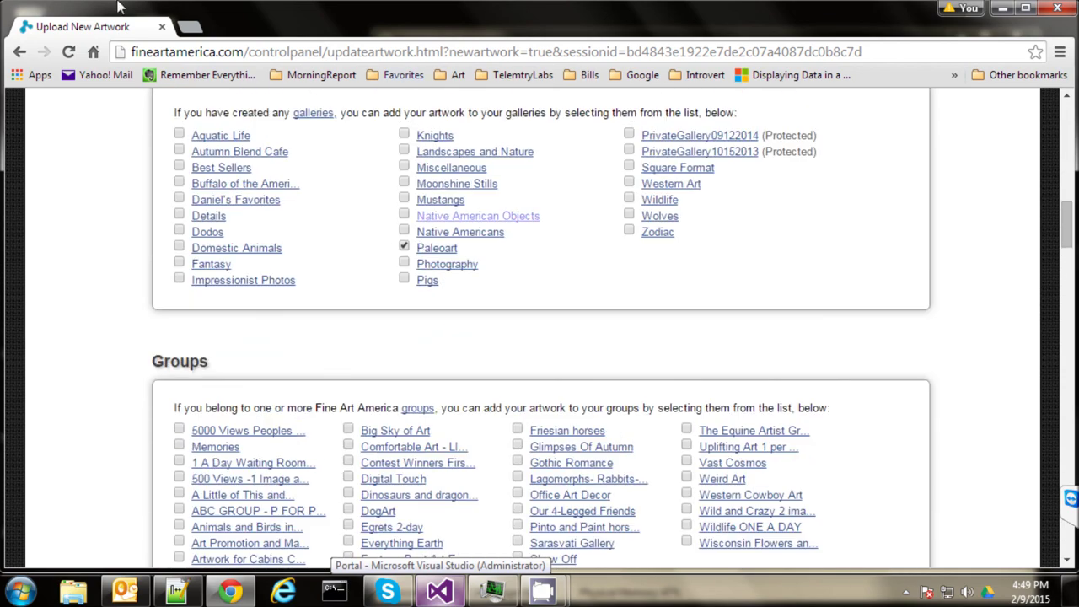
scroll(514, 329, "down", 1)
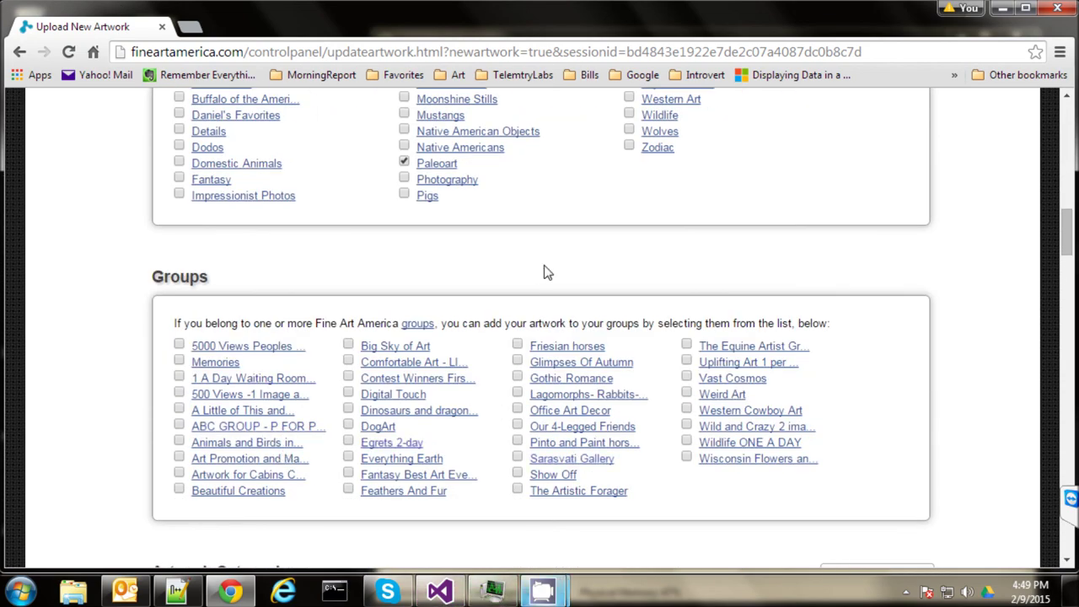
scroll(506, 269, "up", 10)
scroll(434, 357, "down", 20)
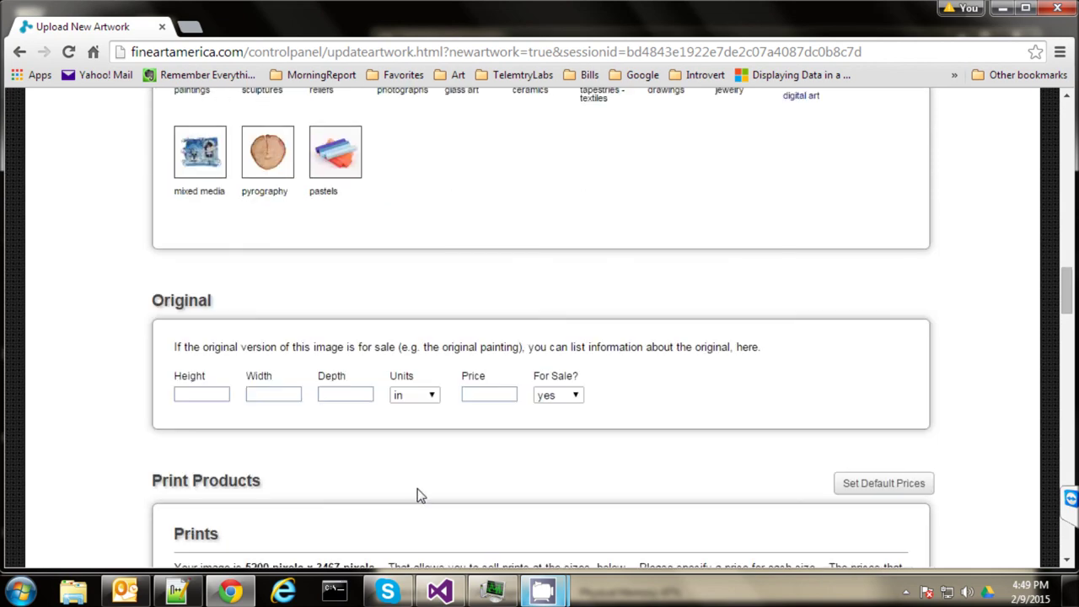
scroll(412, 482, "up", 4)
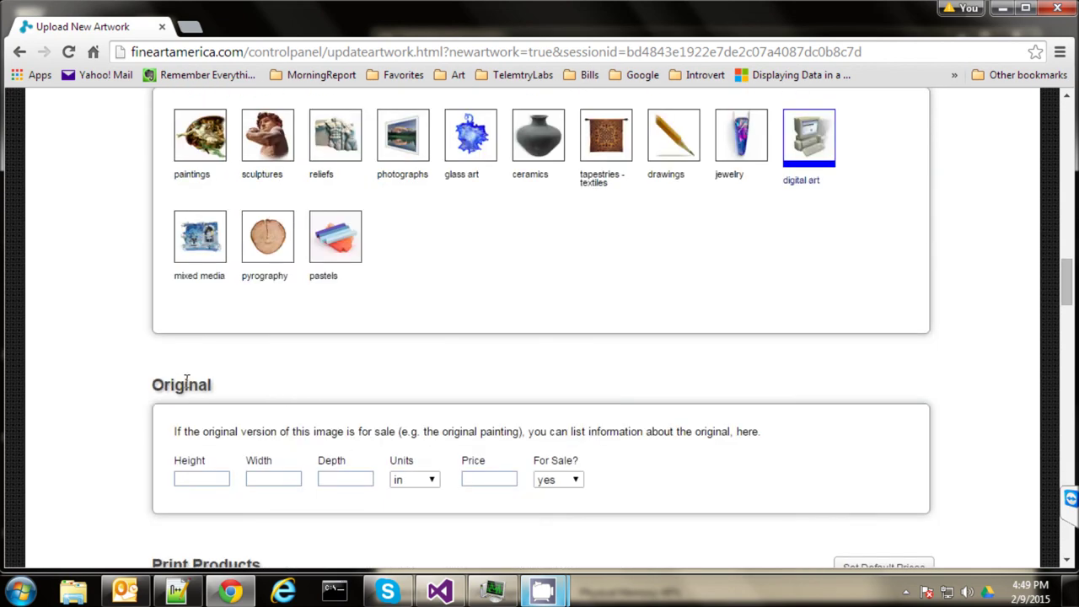
left_click_drag(189, 386, 267, 429)
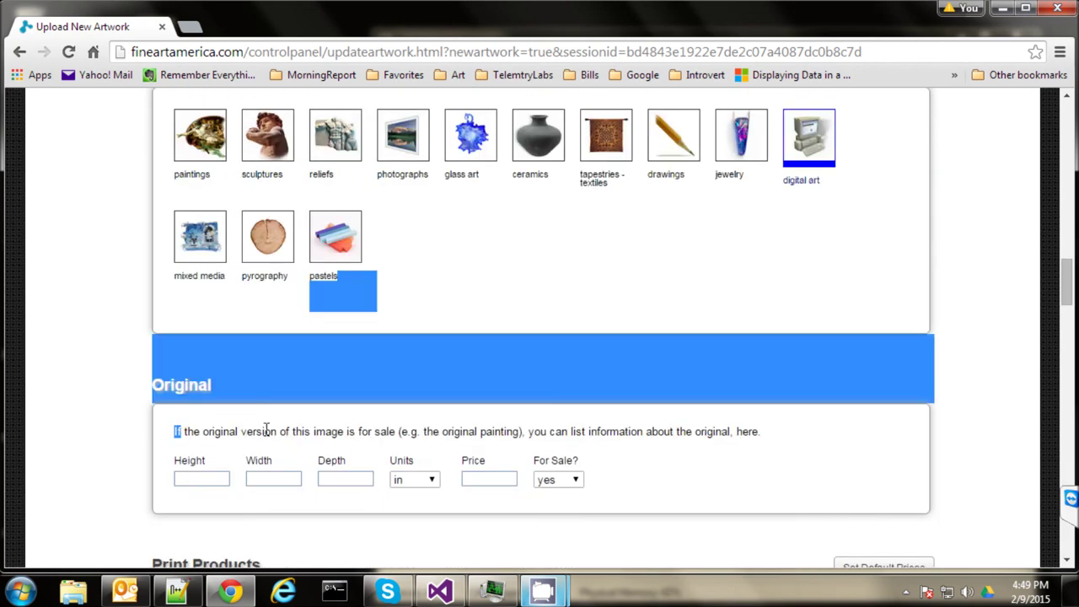
scroll(321, 452, "down", 3)
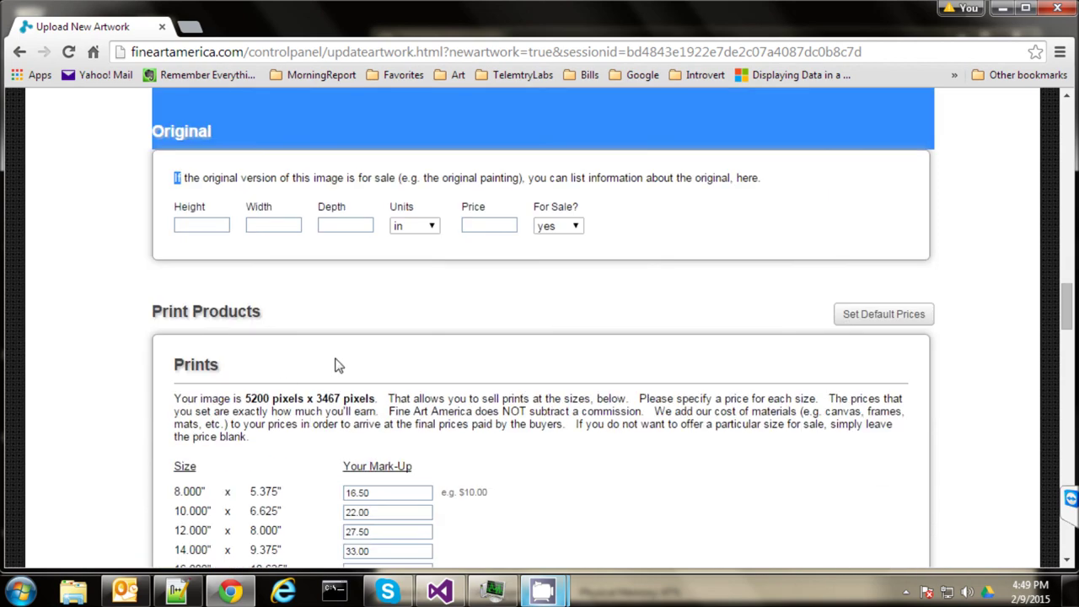
scroll(338, 369, "down", 2)
scroll(386, 353, "down", 1)
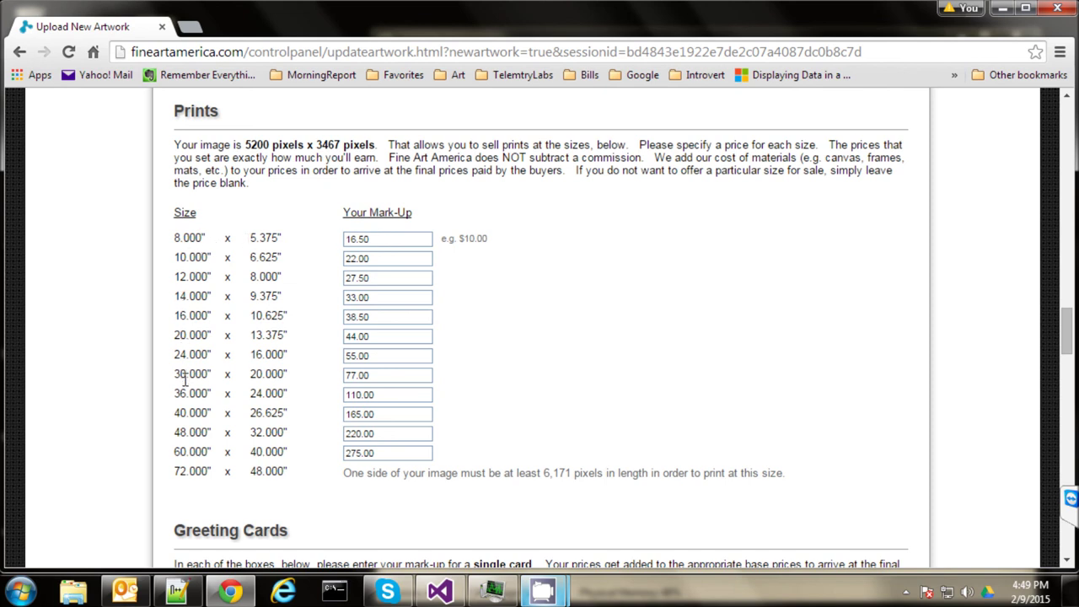
left_click_drag(390, 453, 326, 458)
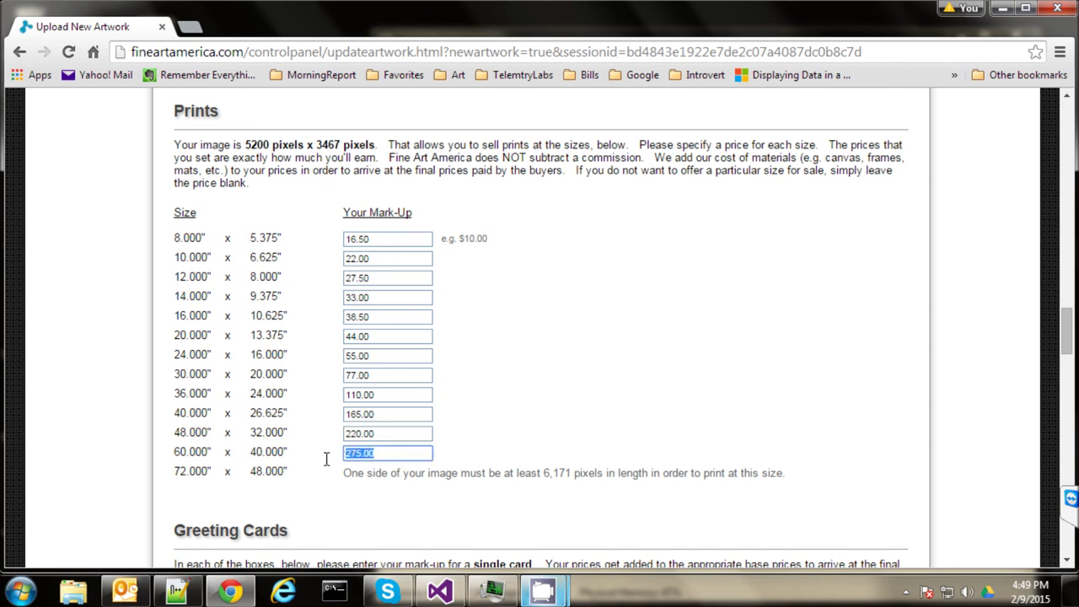
left_click(296, 445)
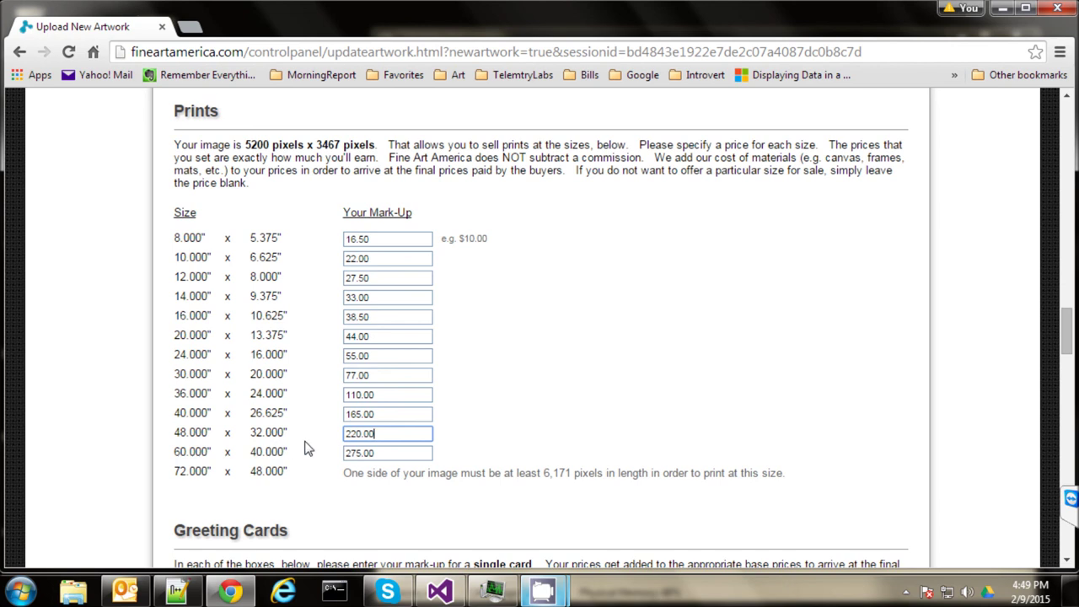
left_click(389, 451)
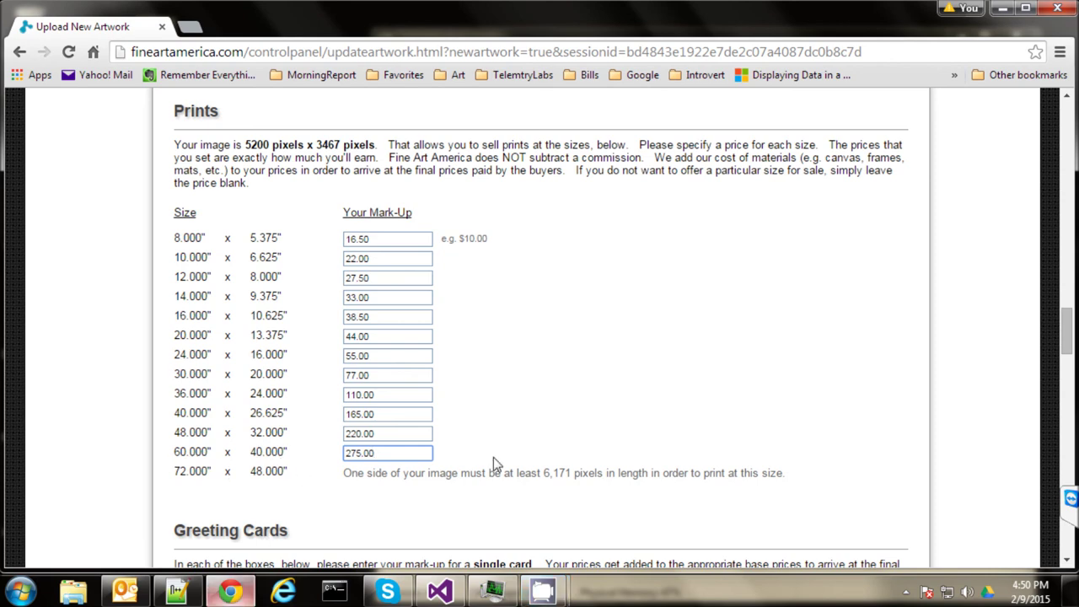
scroll(401, 422, "down", 2)
scroll(337, 434, "up", 2)
scroll(268, 455, "down", 1)
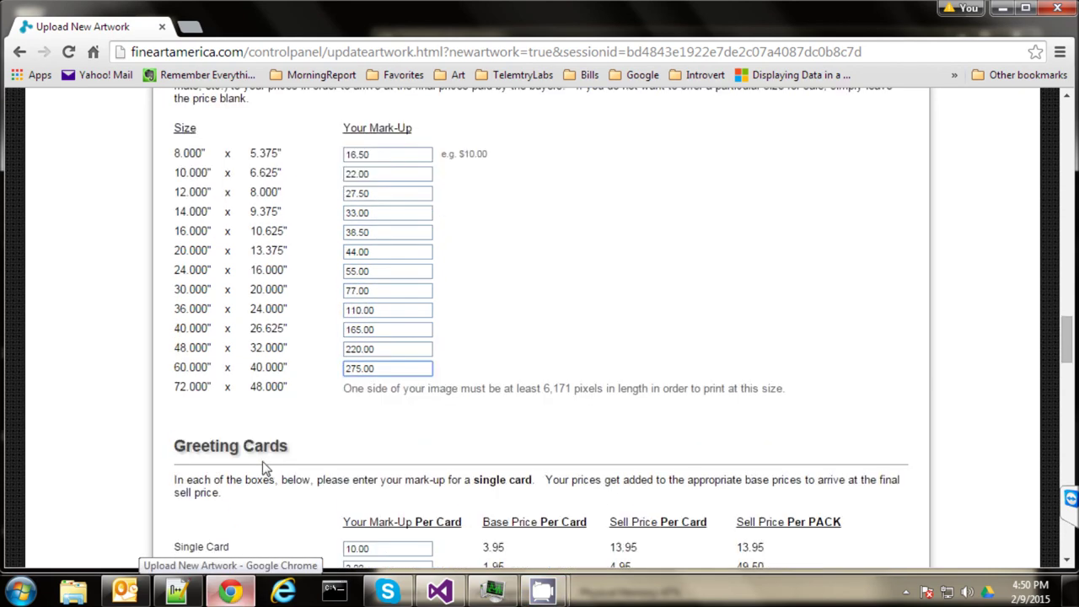
left_click_drag(287, 389, 195, 386)
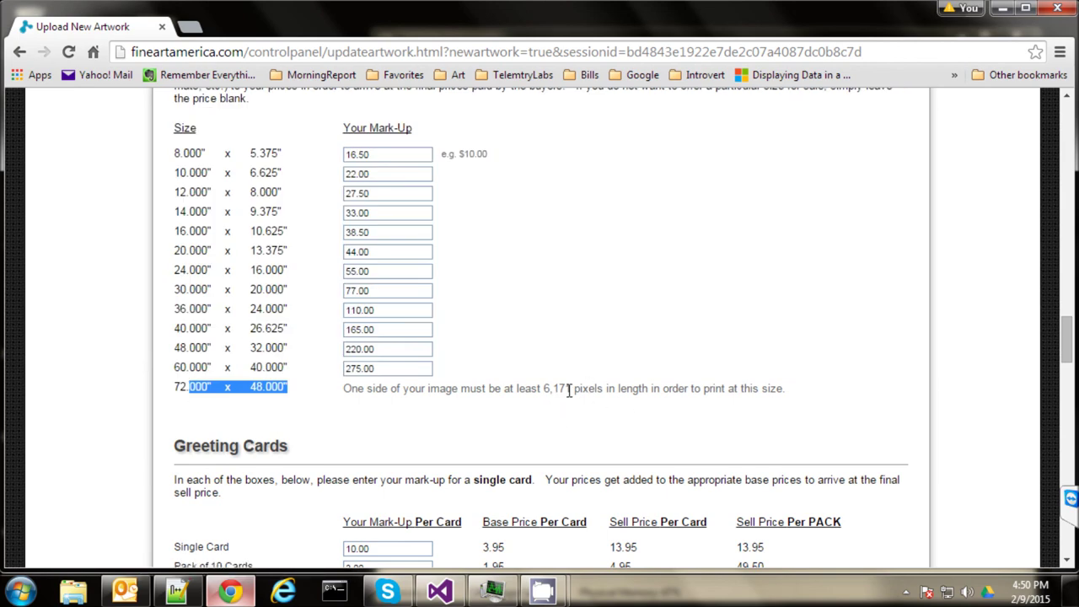
left_click(558, 417)
scroll(472, 435, "down", 4)
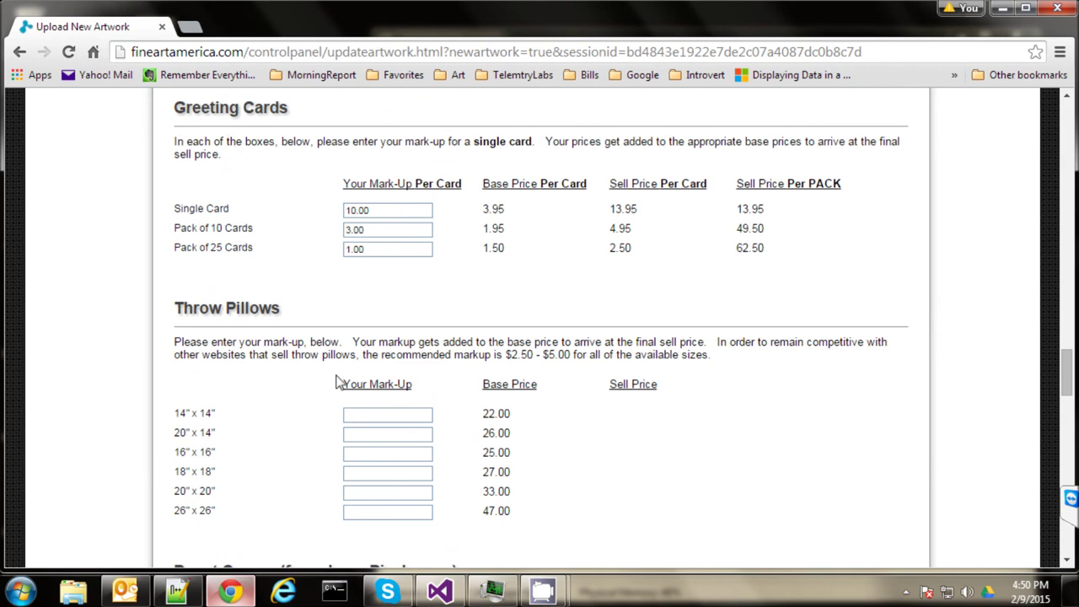
scroll(336, 382, "down", 10)
scroll(449, 365, "down", 3)
scroll(449, 365, "up", 2)
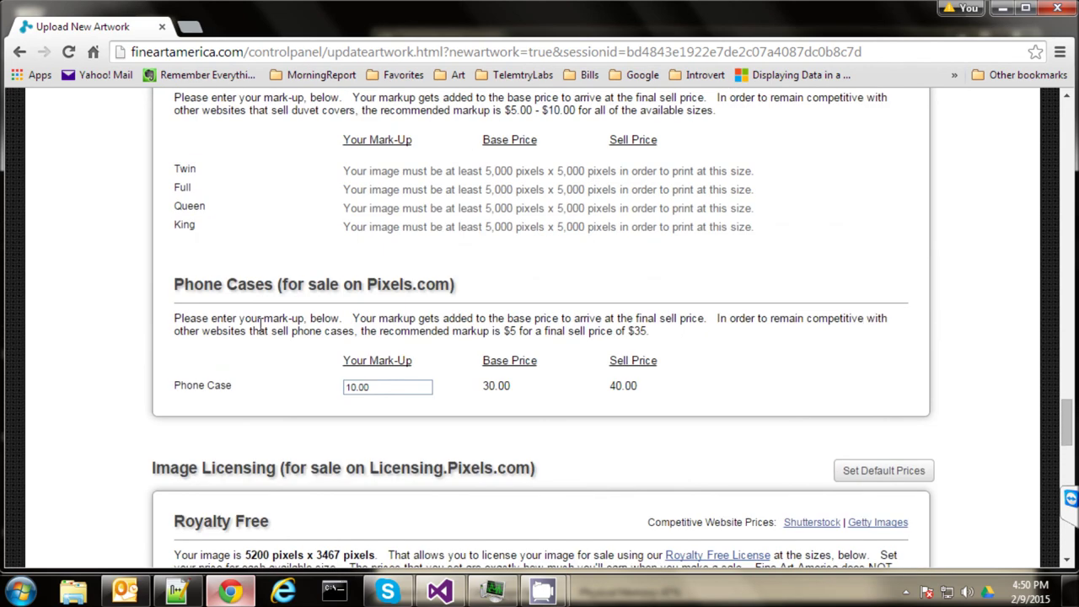
scroll(591, 371, "down", 4)
scroll(472, 359, "down", 1)
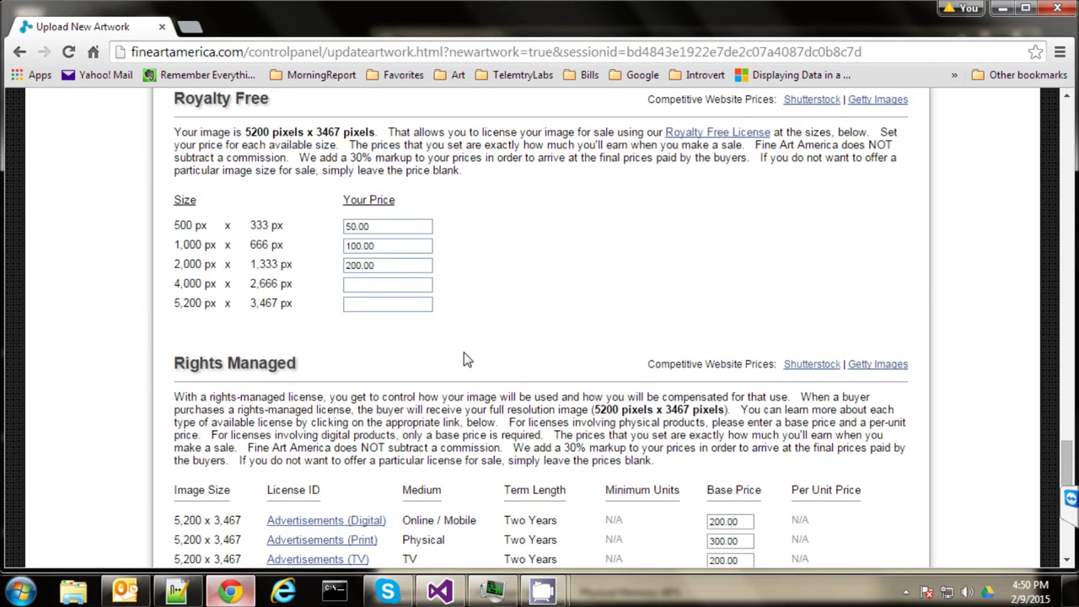
scroll(467, 359, "down", 6)
scroll(444, 363, "up", 7)
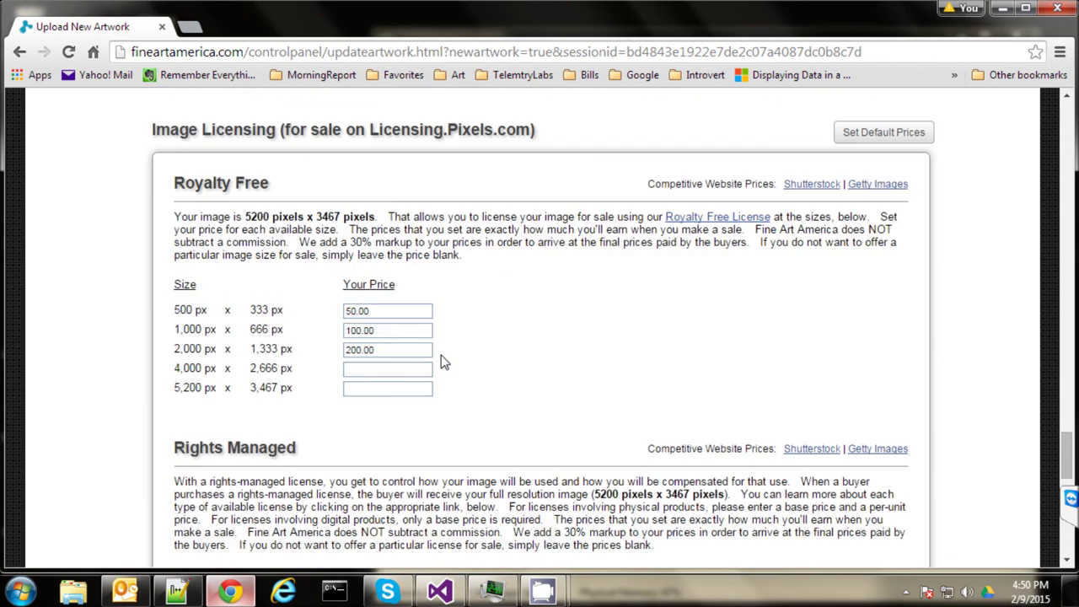
left_click_drag(152, 129, 310, 130)
left_click(239, 135)
scroll(405, 413, "down", 4)
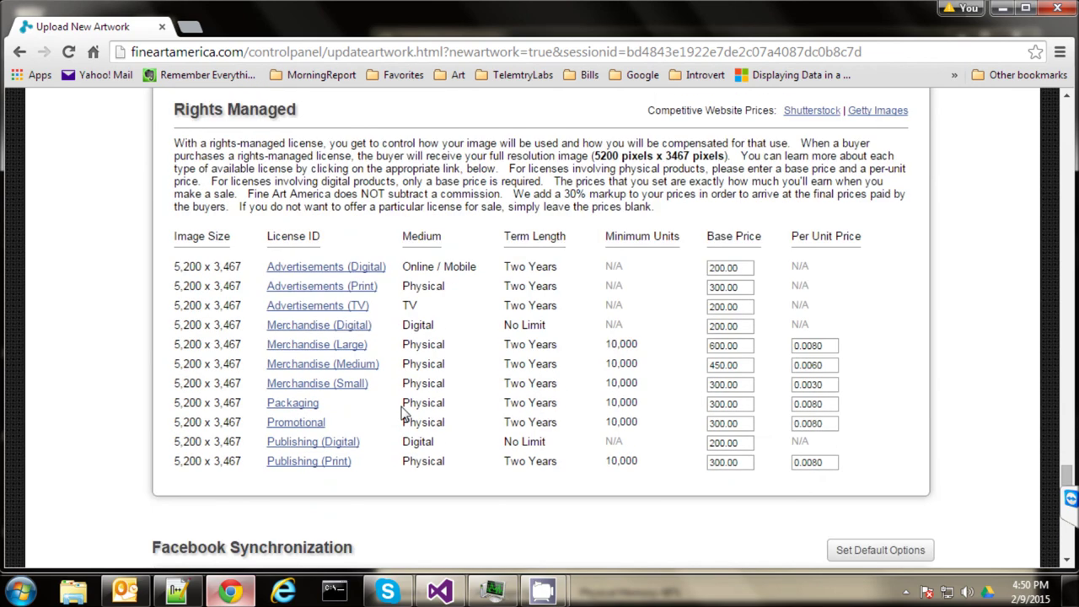
scroll(405, 415, "down", 5)
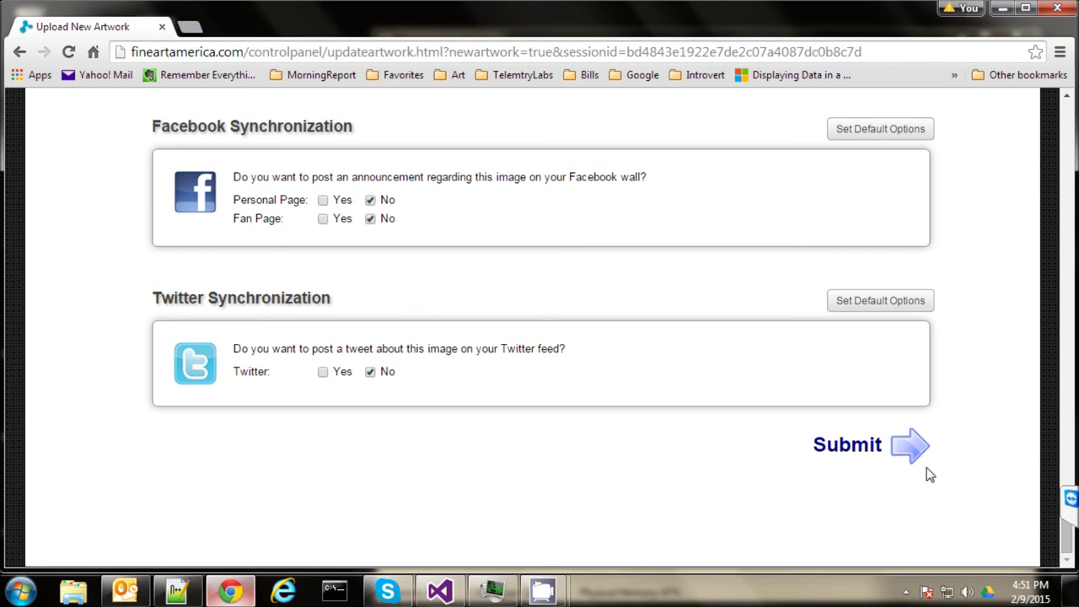
Submit the Allosaurus In A Forest artwork for sale.
left_click(846, 449)
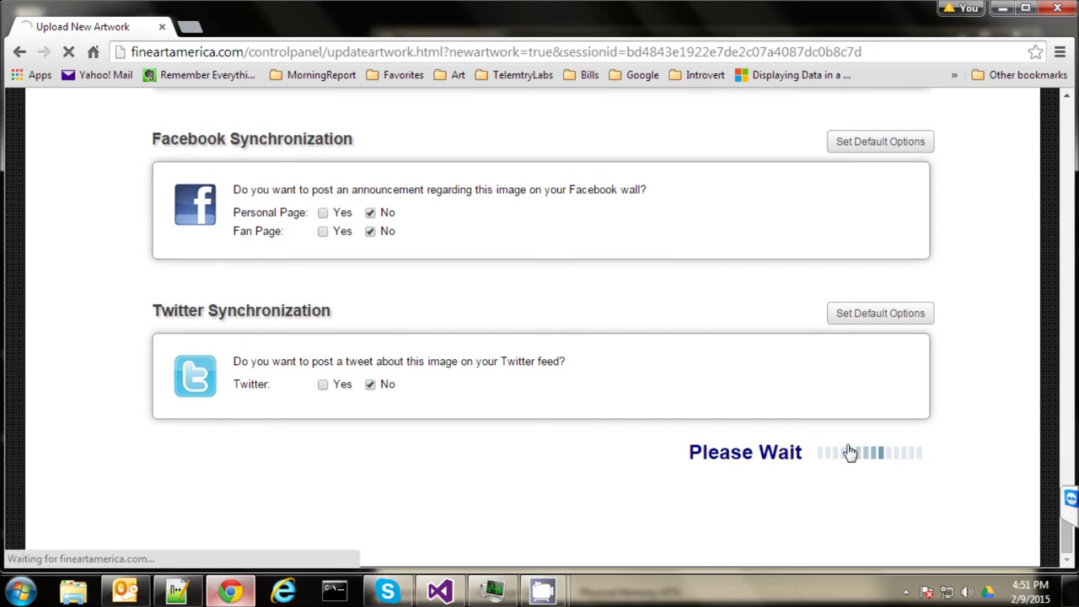
scroll(717, 478, "down", 1)
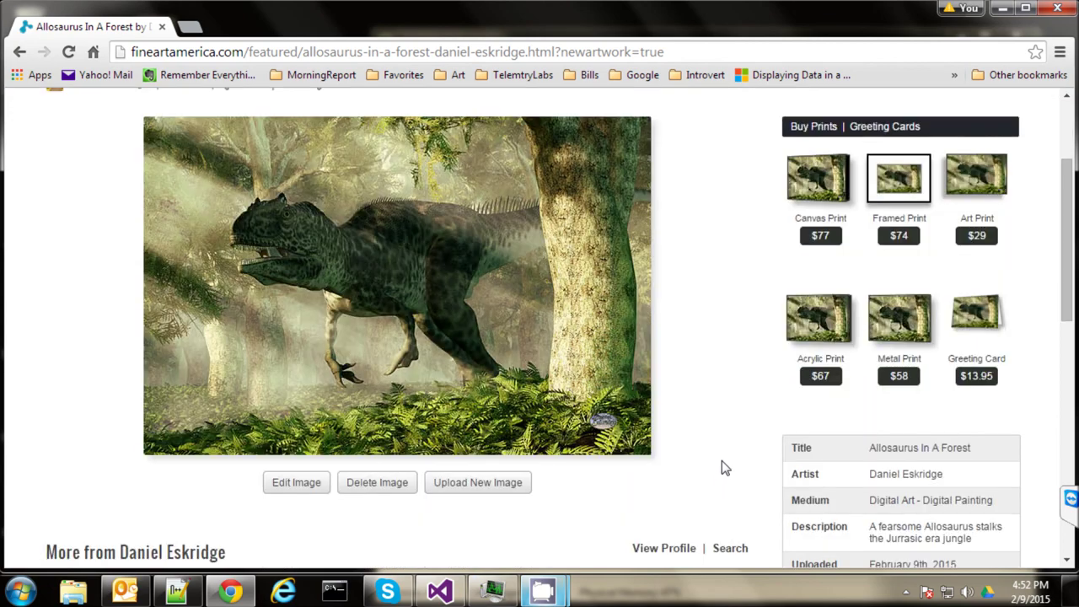
scroll(722, 462, "up", 2)
scroll(821, 369, "down", 1)
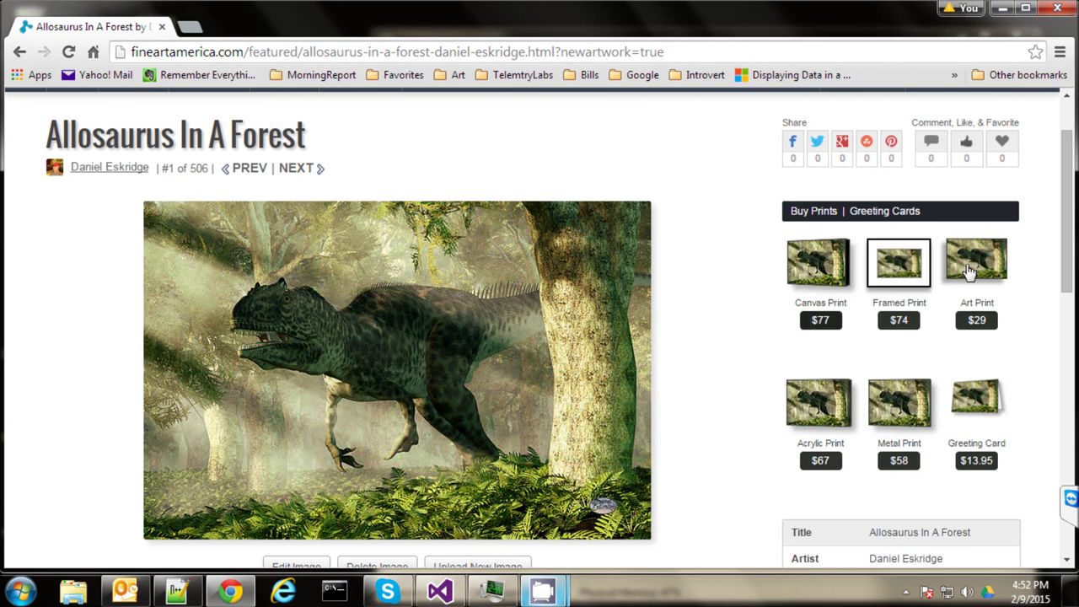
Reload and look over the artwork's Canvas Print product page.
key("F5")
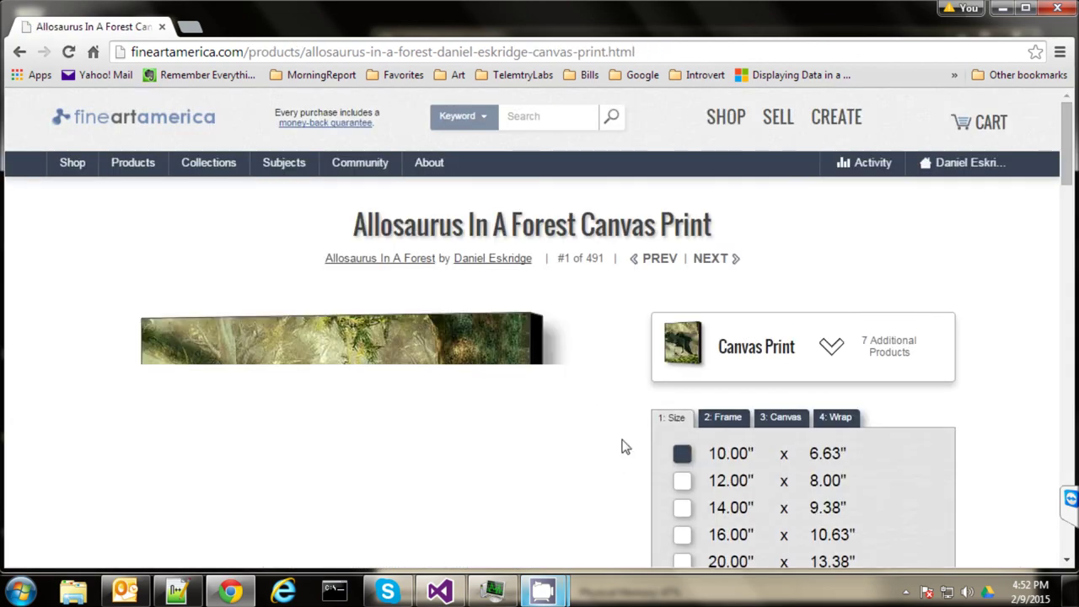
scroll(607, 434, "down", 2)
scroll(593, 430, "down", 2)
scroll(588, 430, "up", 2)
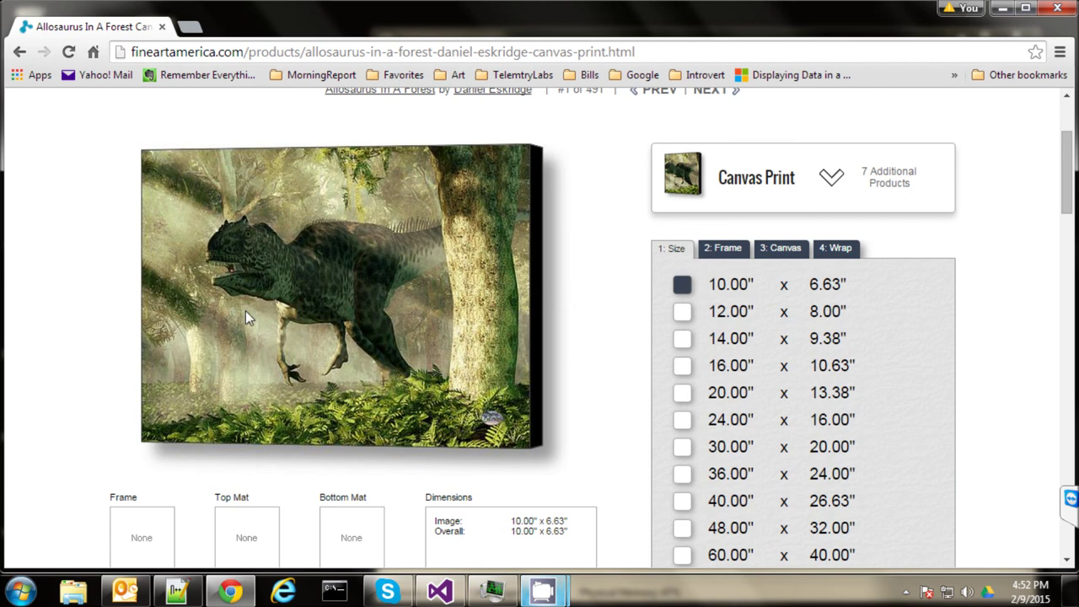
scroll(446, 364, "up", 2)
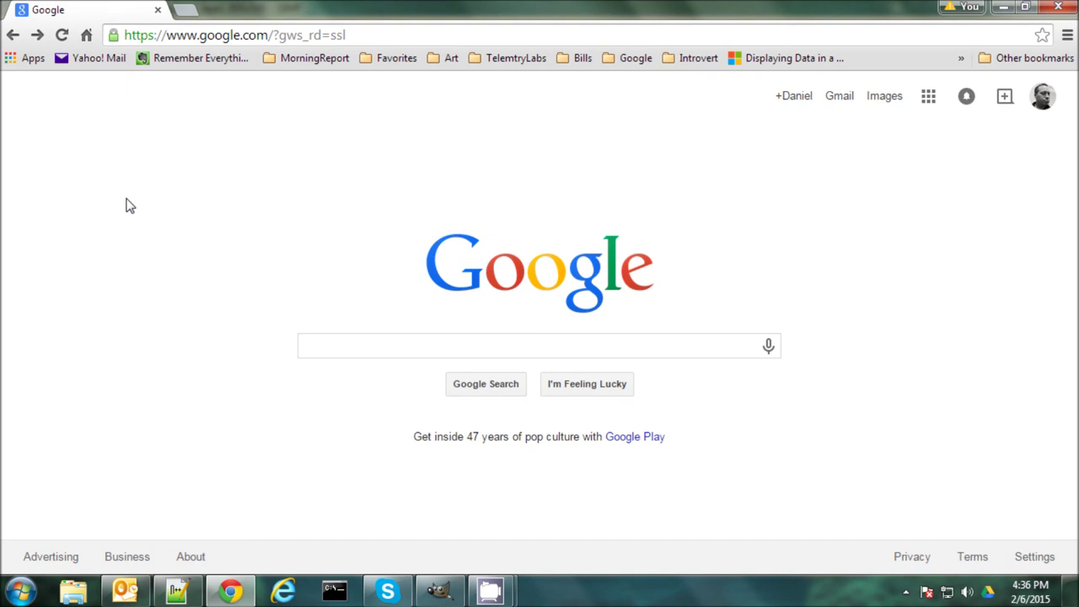
double_click(183, 35)
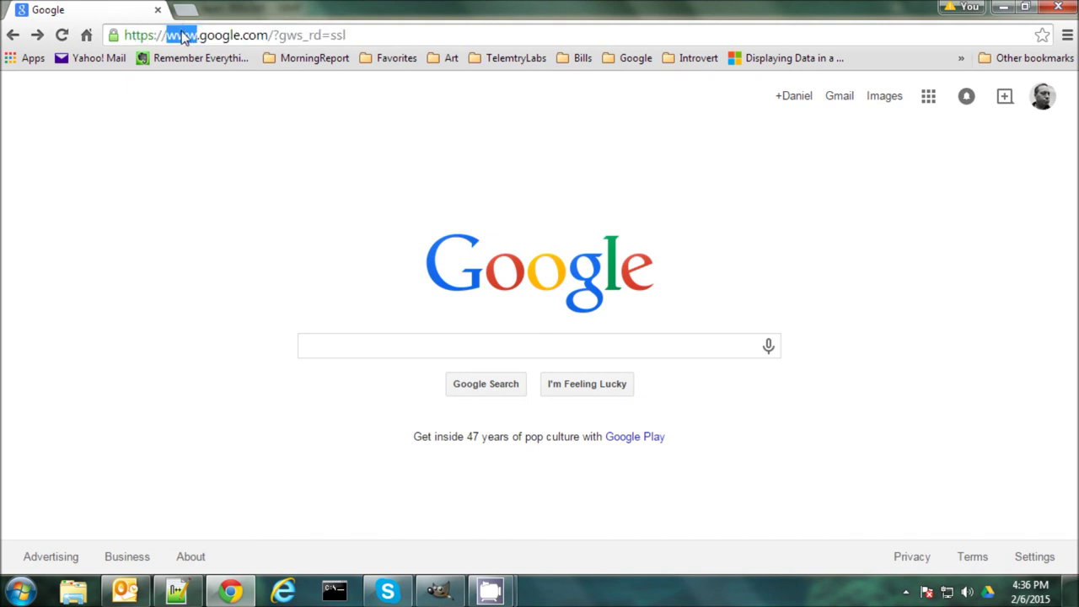
triple_click(183, 35)
type("www.")
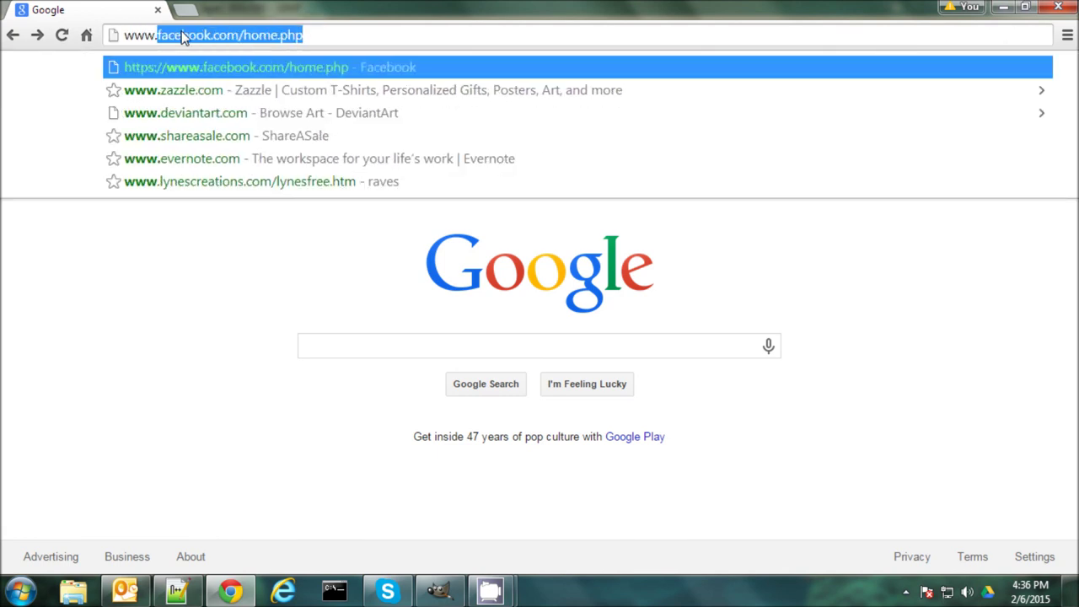
type("IntrovertAr")
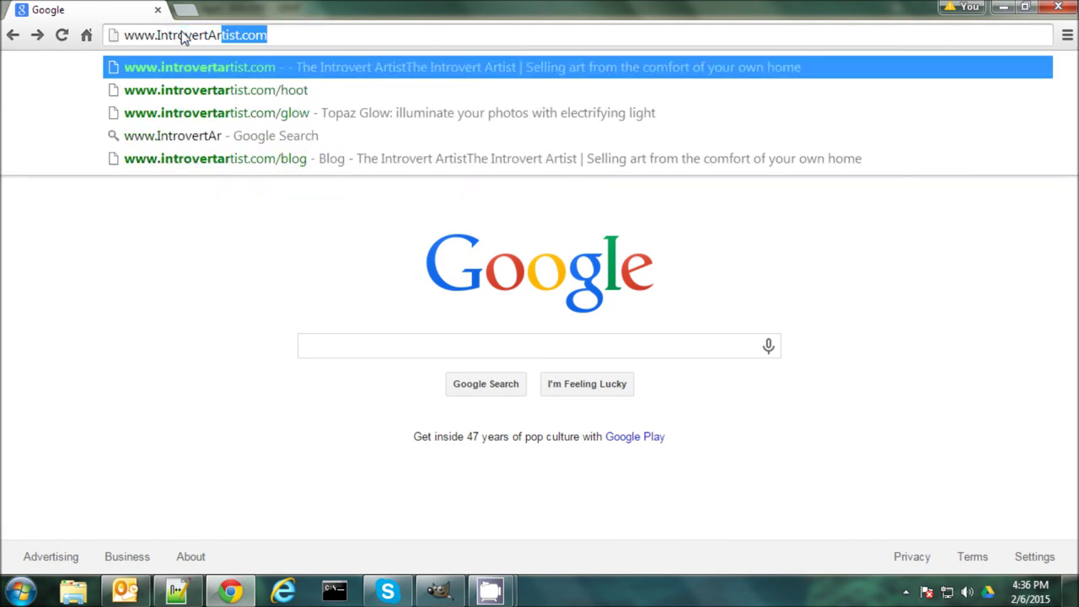
type("tist.com")
key("Return")
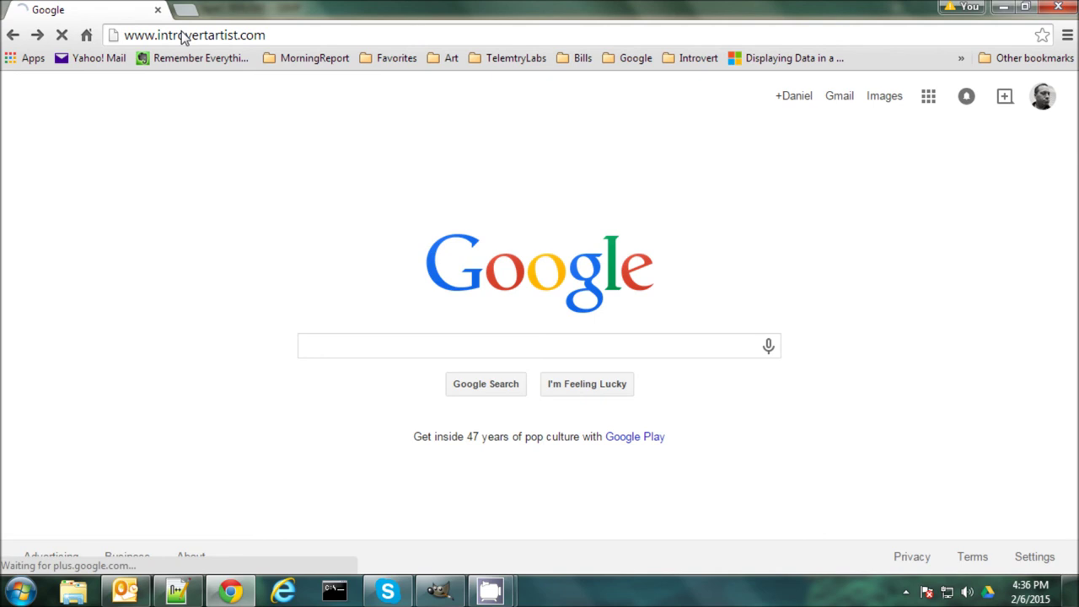
scroll(371, 384, "down", 2)
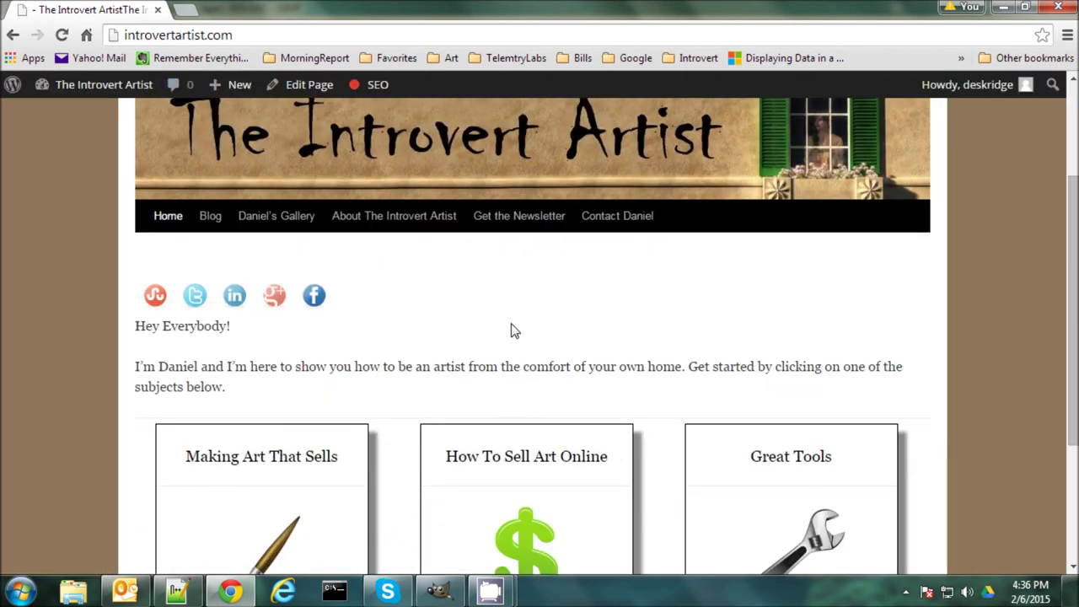
scroll(516, 398, "up", 1)
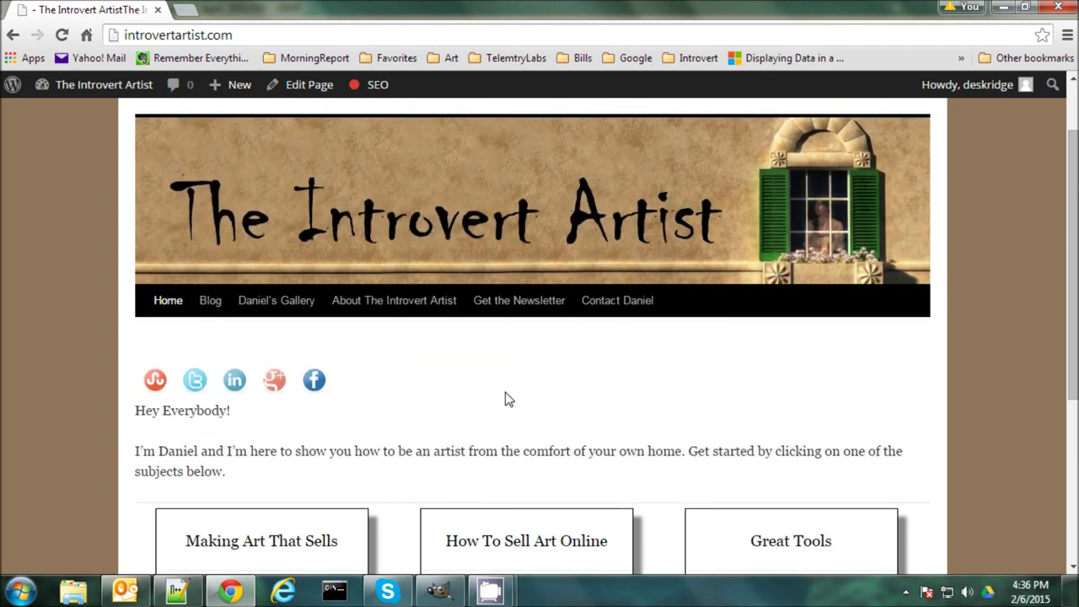
left_click(501, 309)
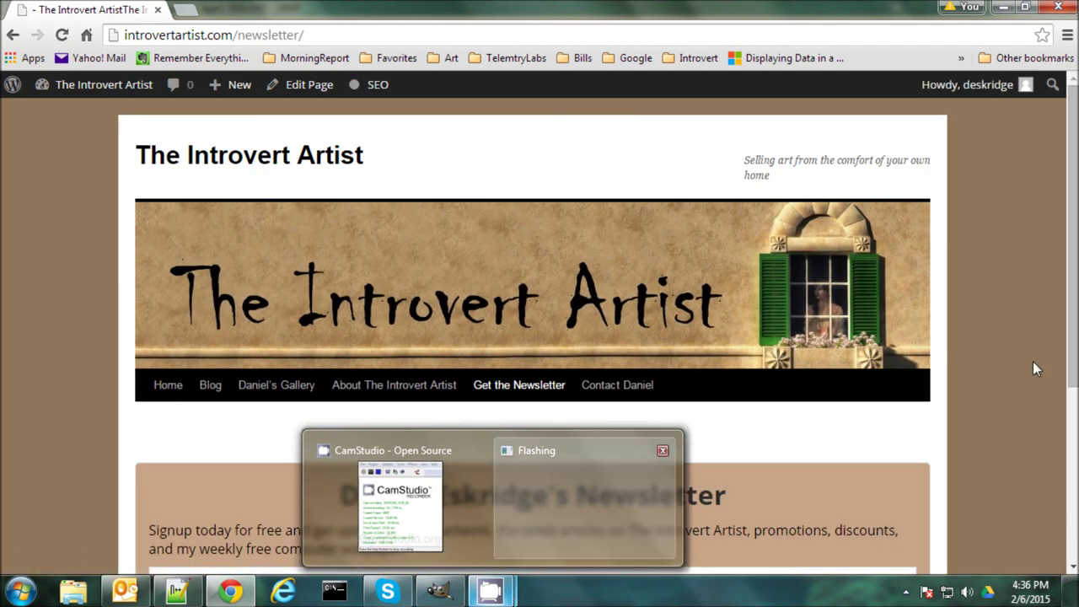
scroll(987, 343, "down", 3)
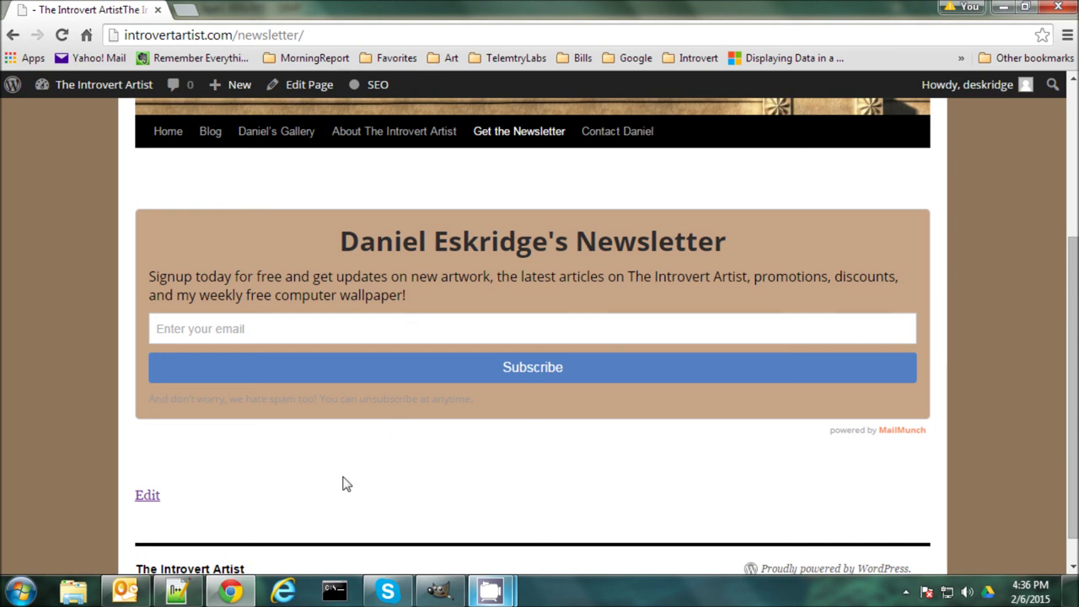